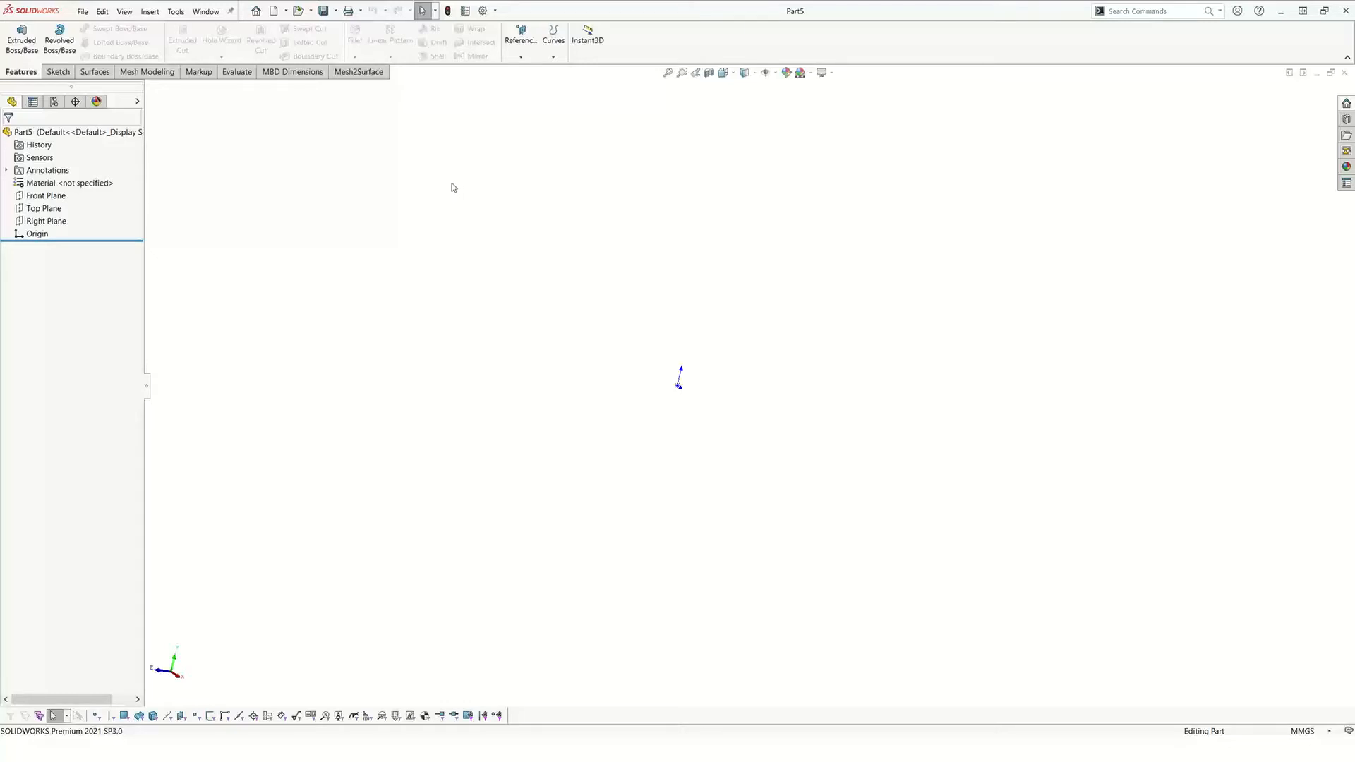
# Import the gearbox housing mesh with the imported file units set to Millimeters
pyautogui.click(379, 78)
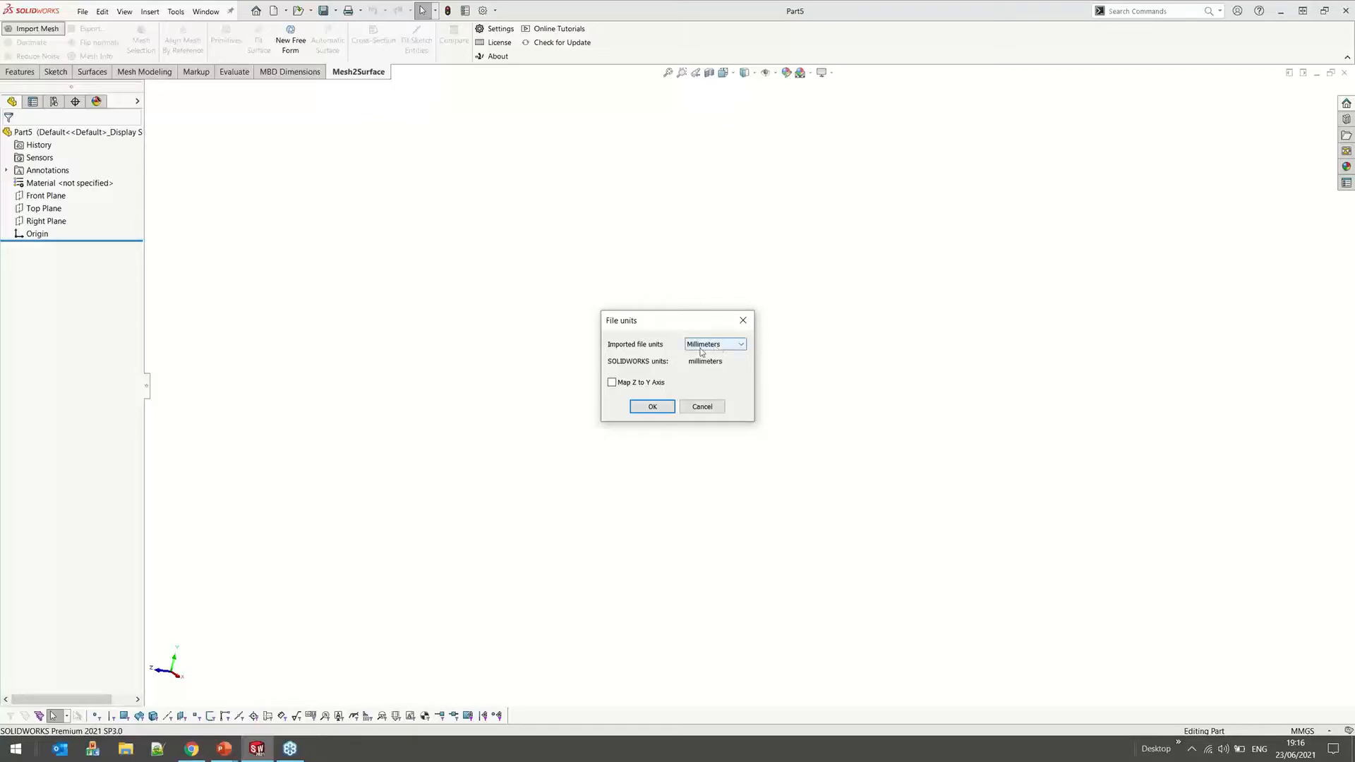
pyautogui.click(653, 407)
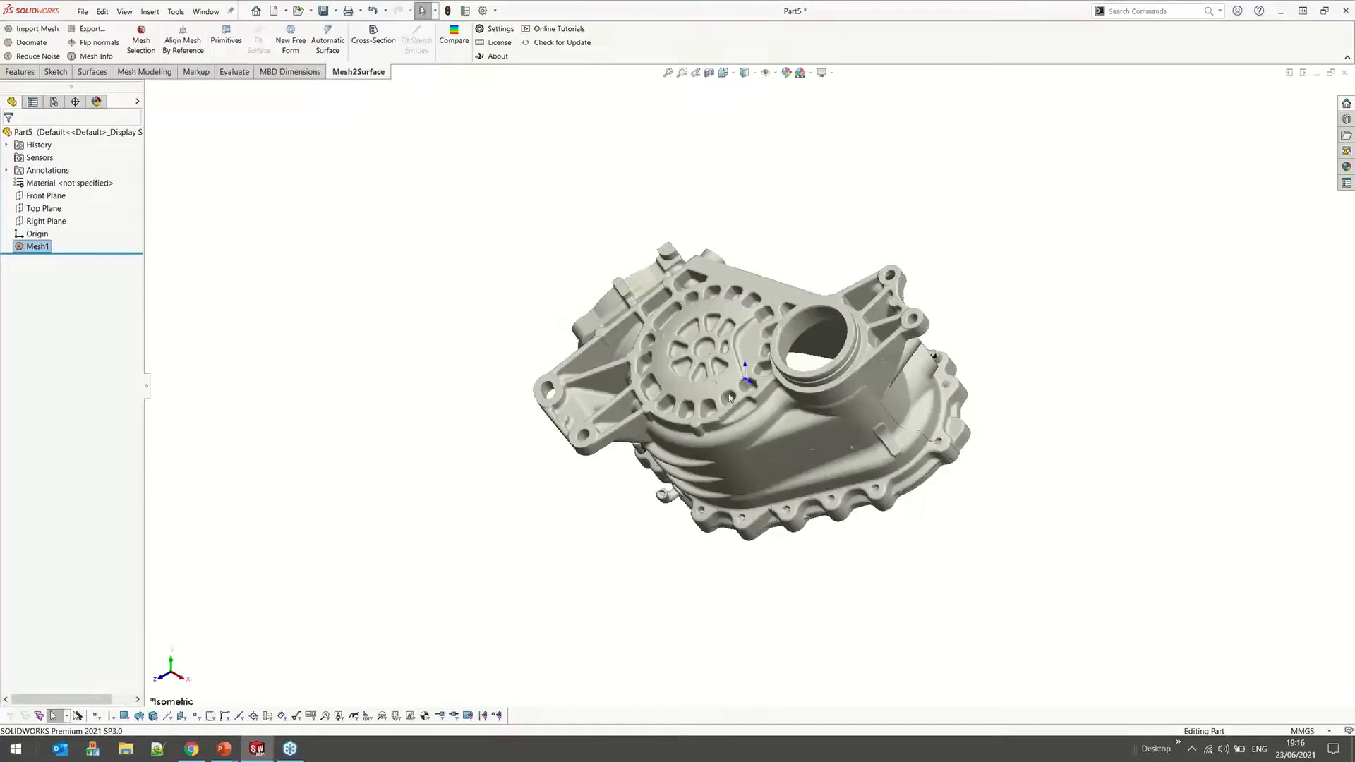
# Examine the imported housing mesh from several sides and check its point count, triangle count and dimensions
pyautogui.moveTo(730, 398); pyautogui.dragTo(773, 309, button='middle')
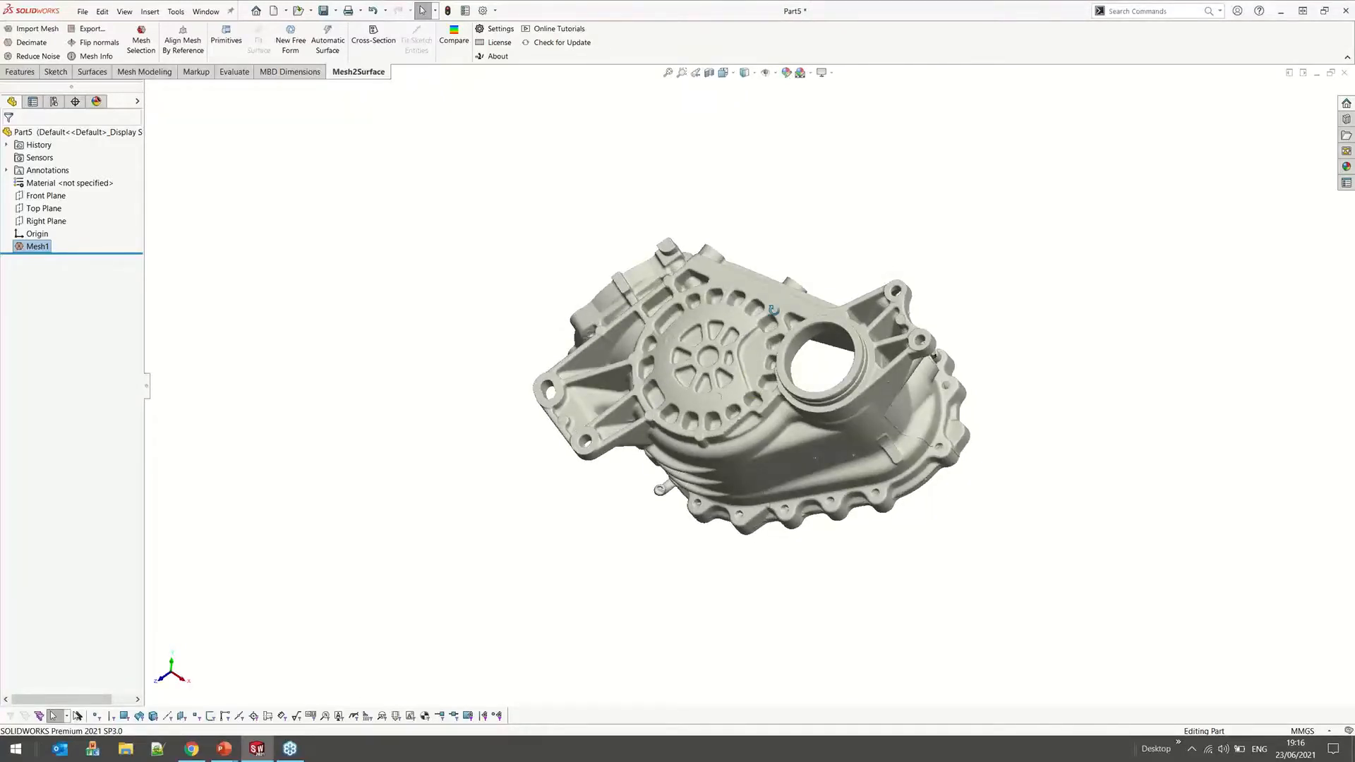
pyautogui.moveTo(773, 309); pyautogui.dragTo(823, 386, button='middle')
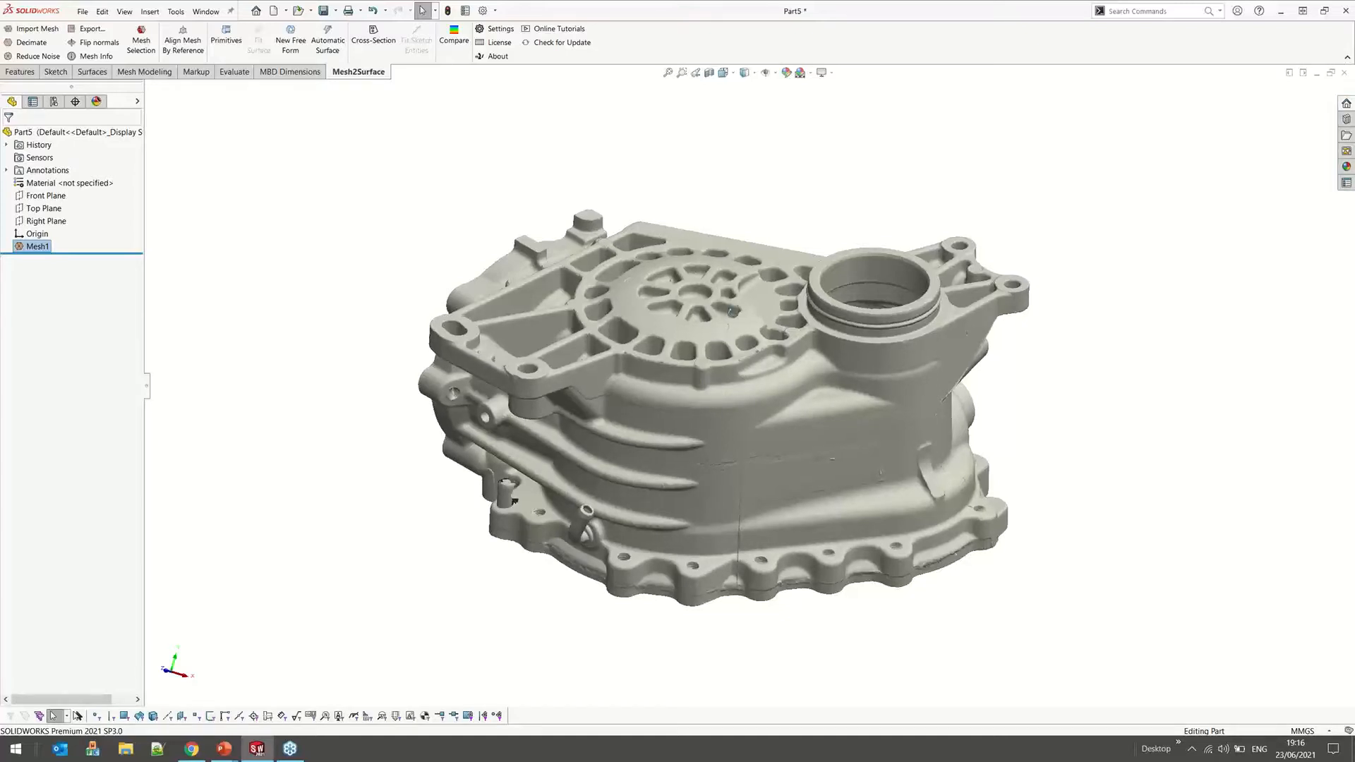
pyautogui.moveTo(726, 340); pyautogui.dragTo(774, 288, button='middle')
pyautogui.moveTo(758, 334); pyautogui.dragTo(731, 422, button='middle')
pyautogui.scroll(-3, 731, 422)
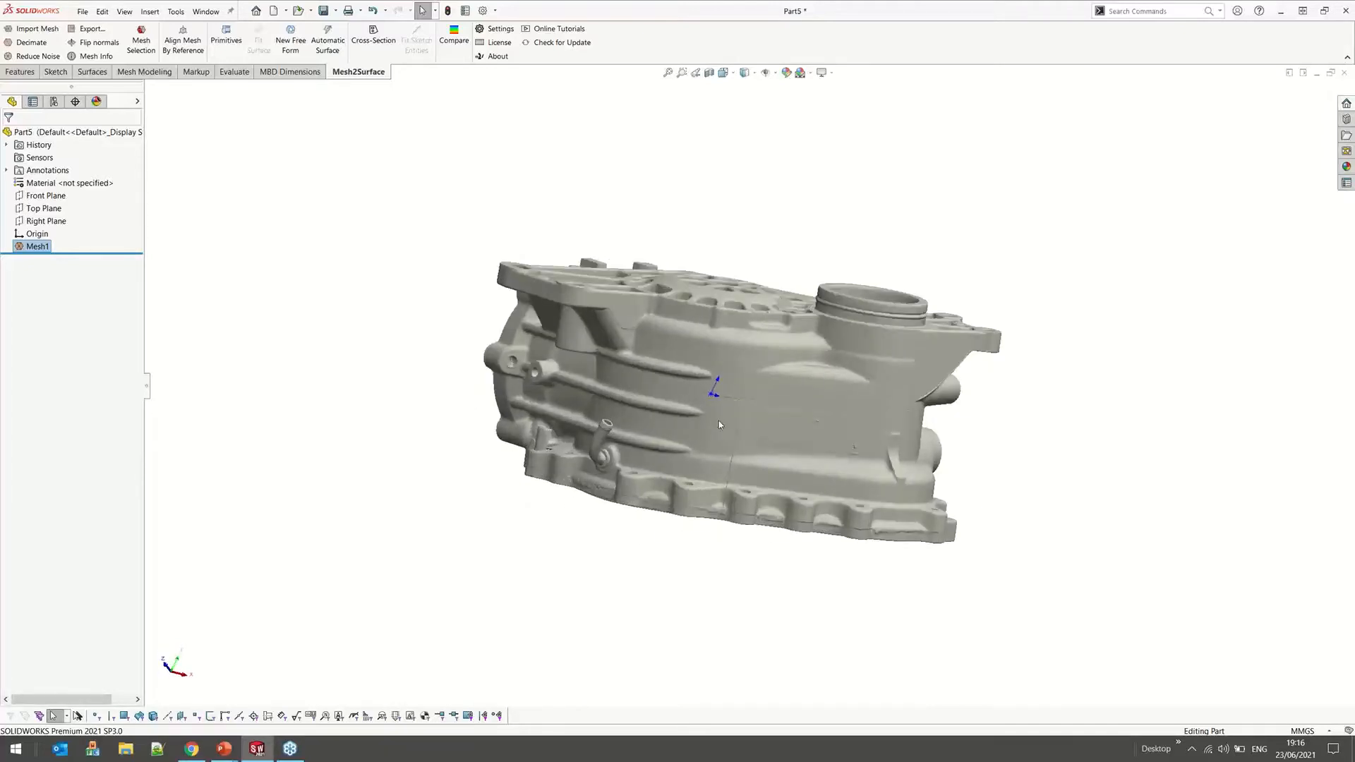
pyautogui.scroll(-3, 719, 420)
pyautogui.moveTo(689, 324); pyautogui.dragTo(631, 349, button='middle')
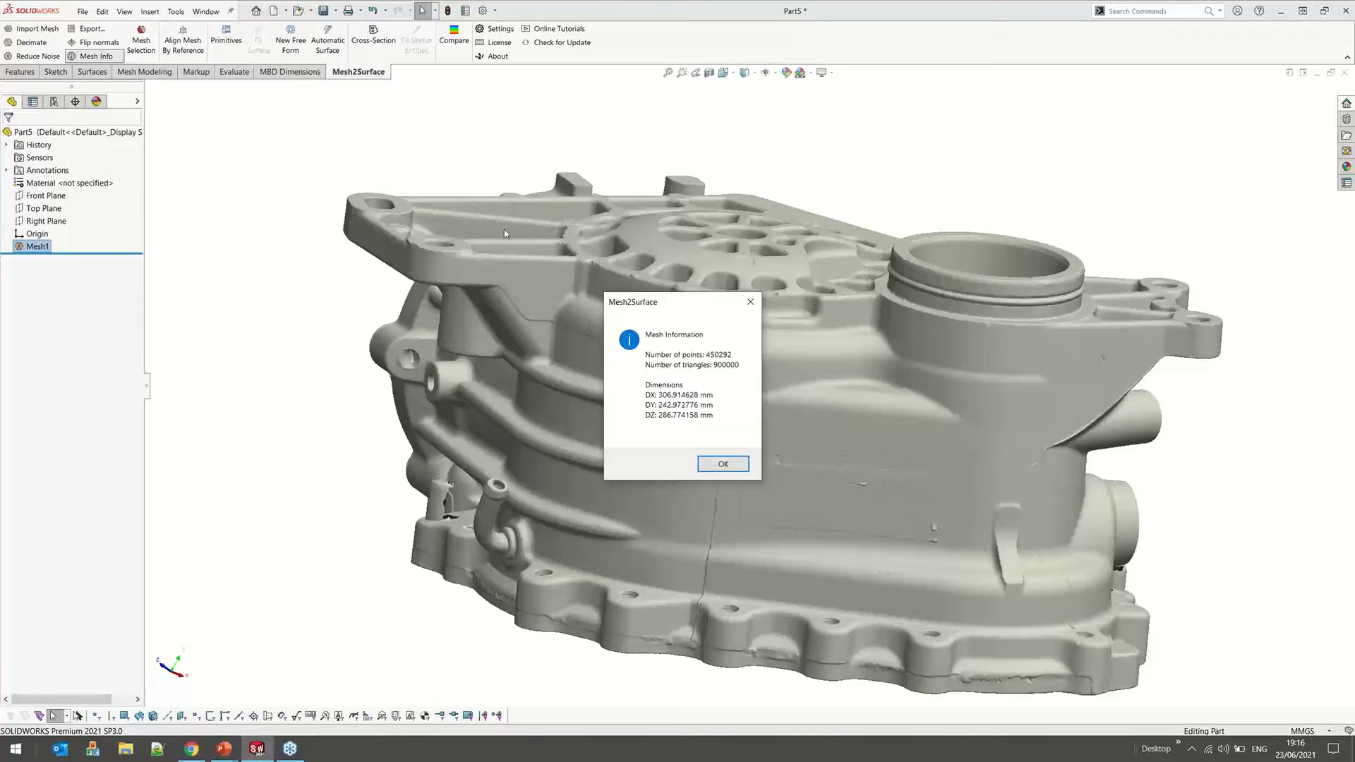
pyautogui.click(723, 463)
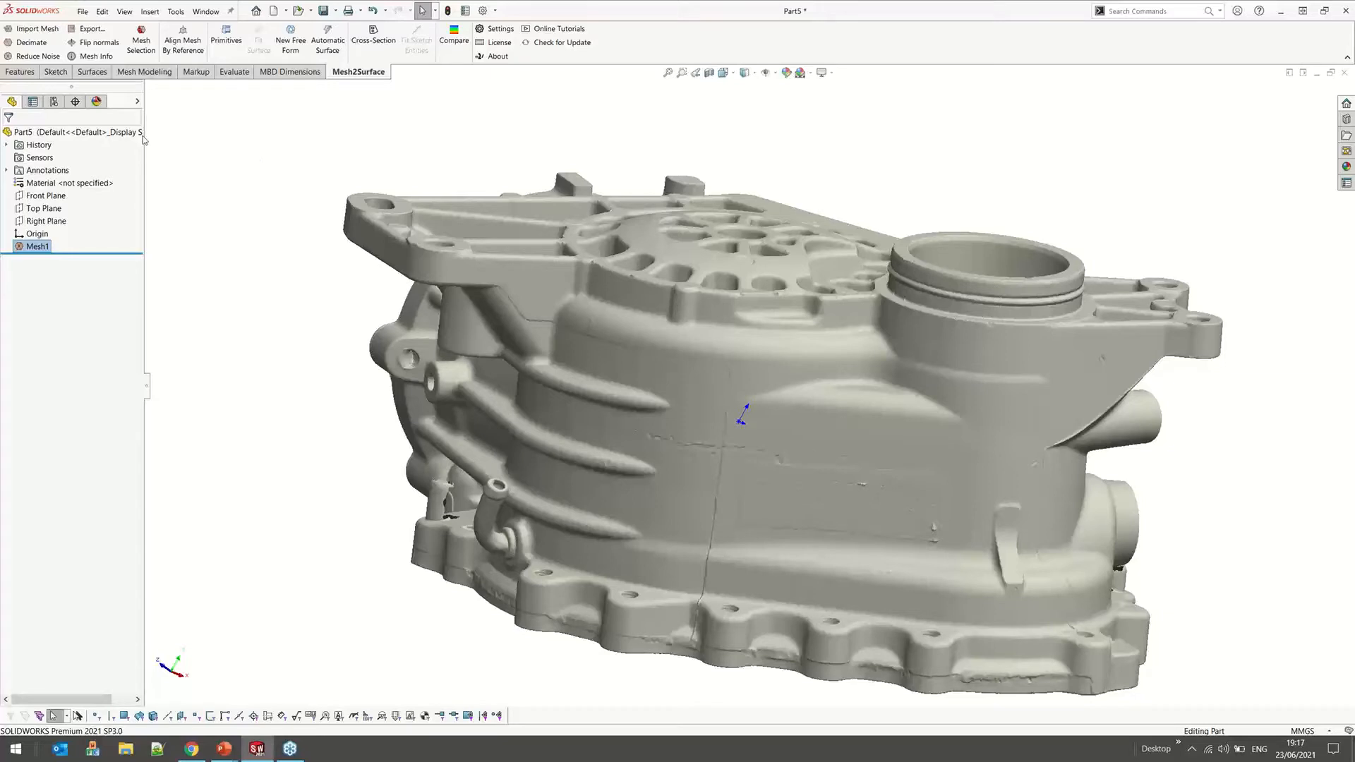
# Preview decimating the housing mesh to 450000 triangles (50%) and inspect its deviation from the original with a 0.03 mm tolerance
pyautogui.click(36, 44)
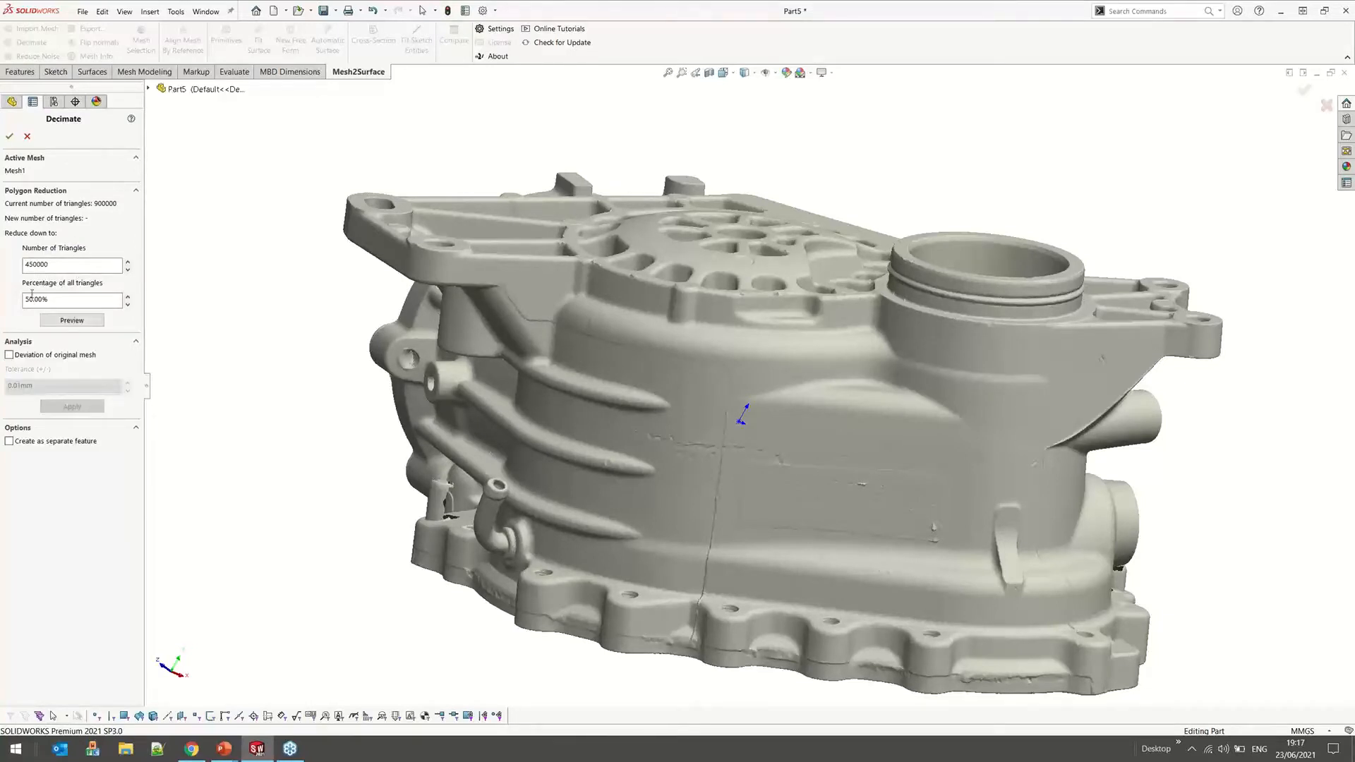
pyautogui.click(78, 321)
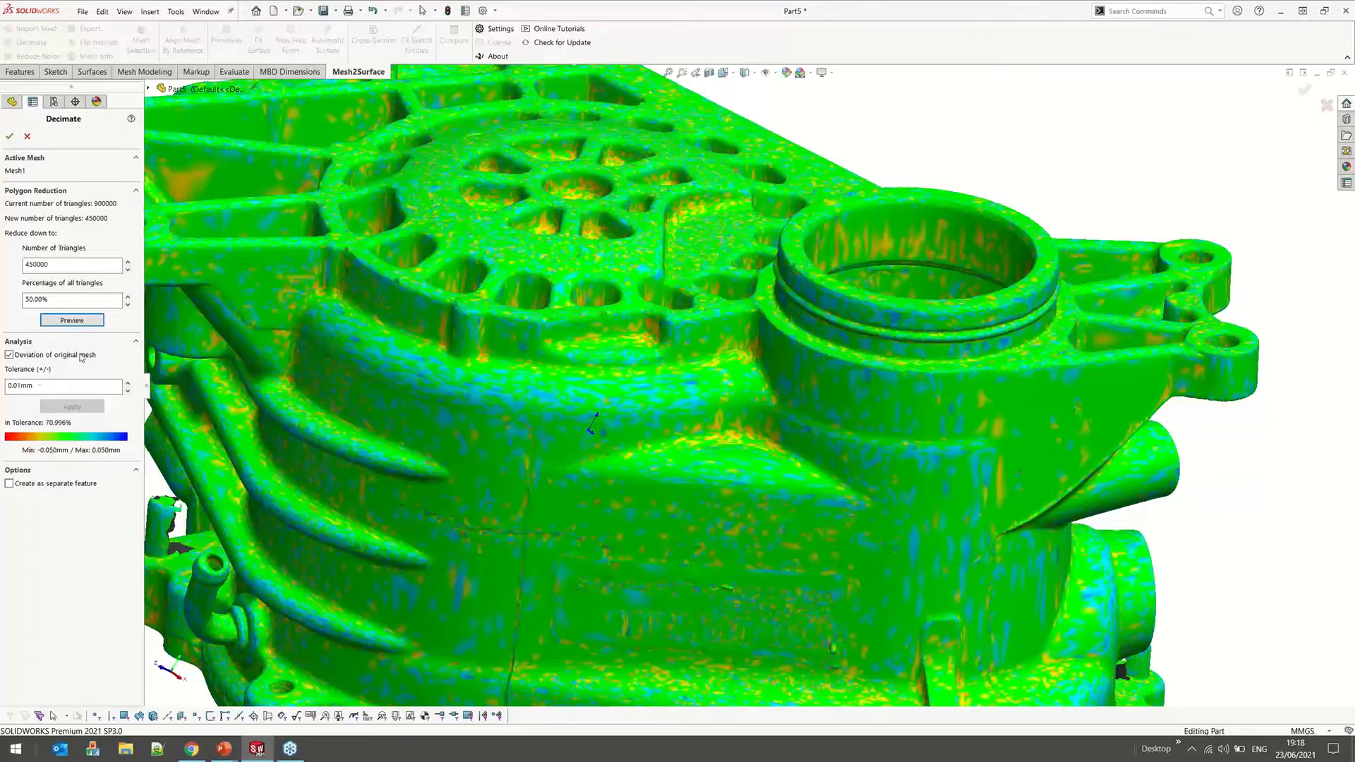
pyautogui.click(17, 385)
pyautogui.moveTo(17, 386); pyautogui.dragTo(51, 385)
pyautogui.write('3')
pyautogui.click(74, 409)
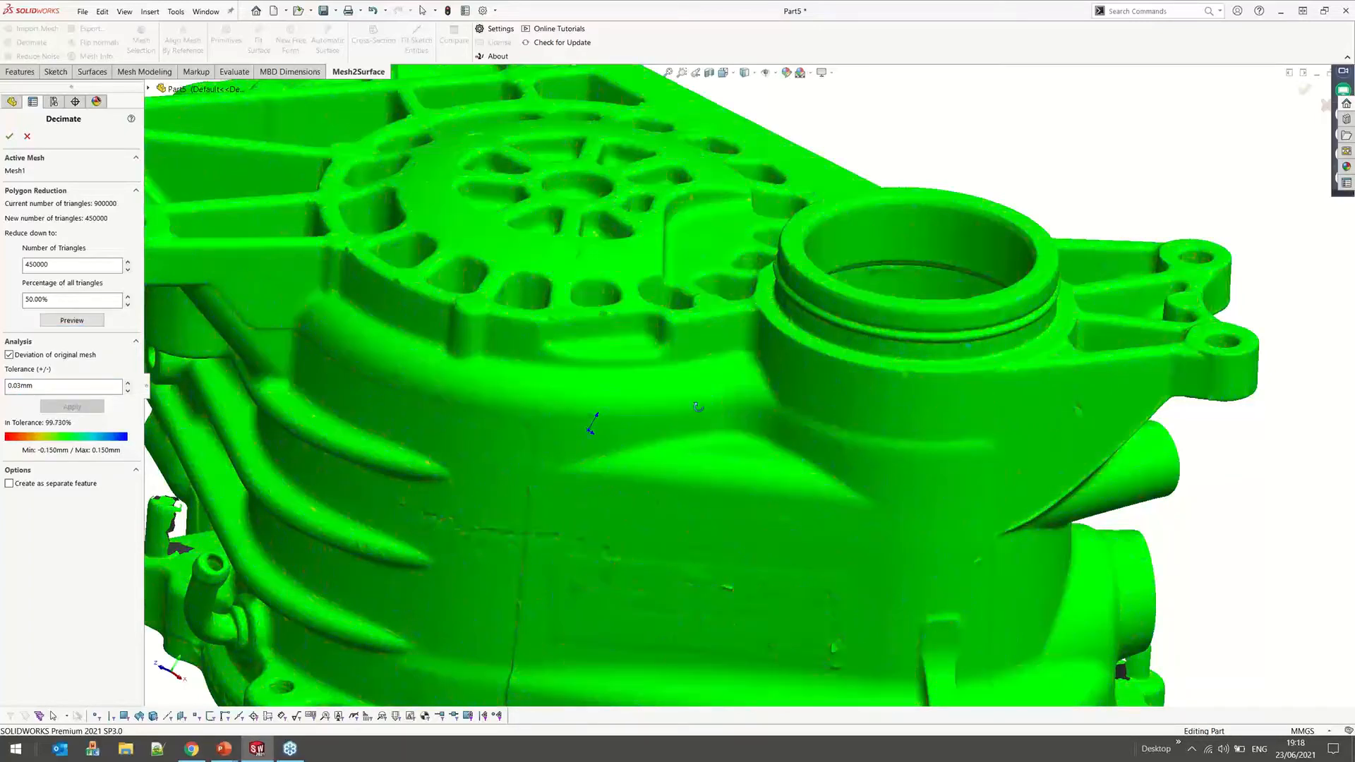
pyautogui.moveTo(698, 407); pyautogui.dragTo(703, 432, button='middle')
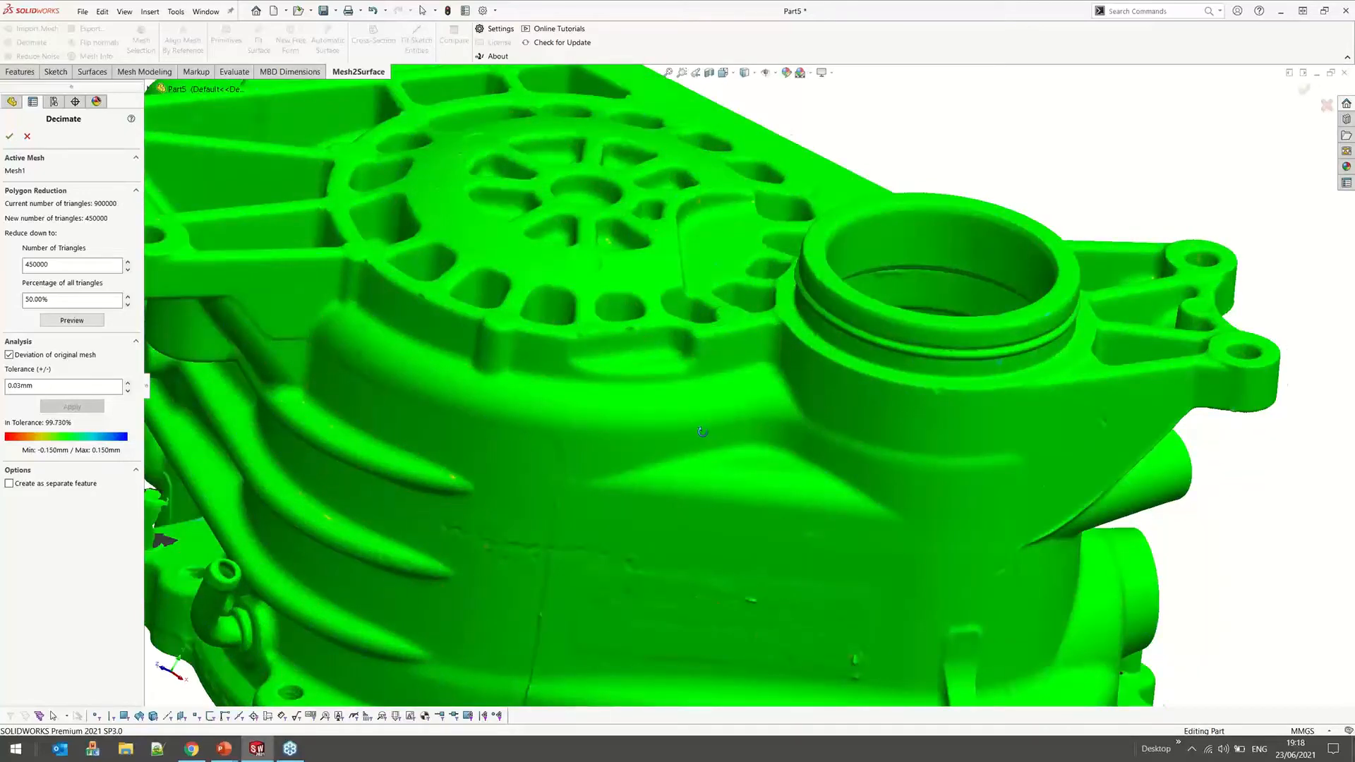
pyautogui.moveTo(702, 432); pyautogui.dragTo(651, 361, button='middle')
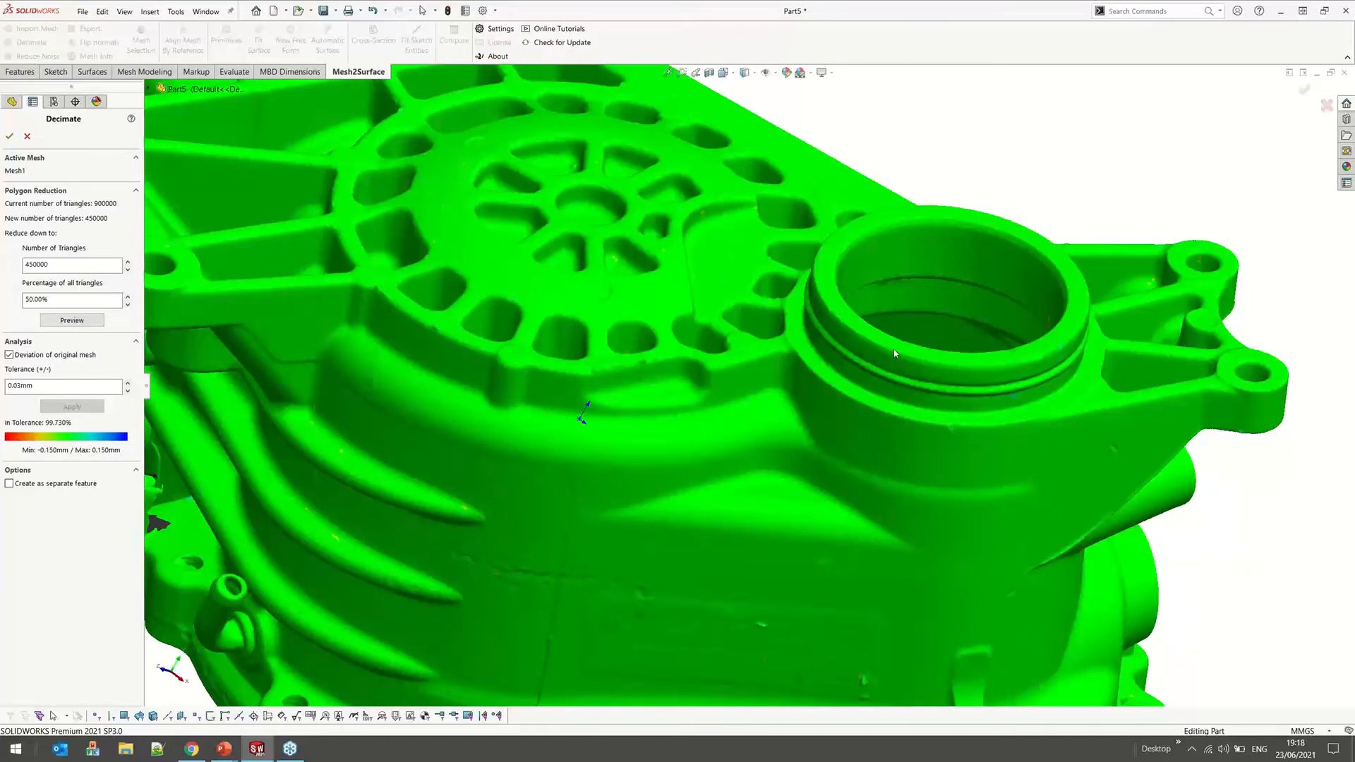
pyautogui.scroll(3, 894, 354)
pyautogui.moveTo(710, 367)
pyautogui.mouseDown(button='middle')
pyautogui.moveTo(705, 345)
pyautogui.moveTo(677, 374)
pyautogui.mouseUp(button='middle')
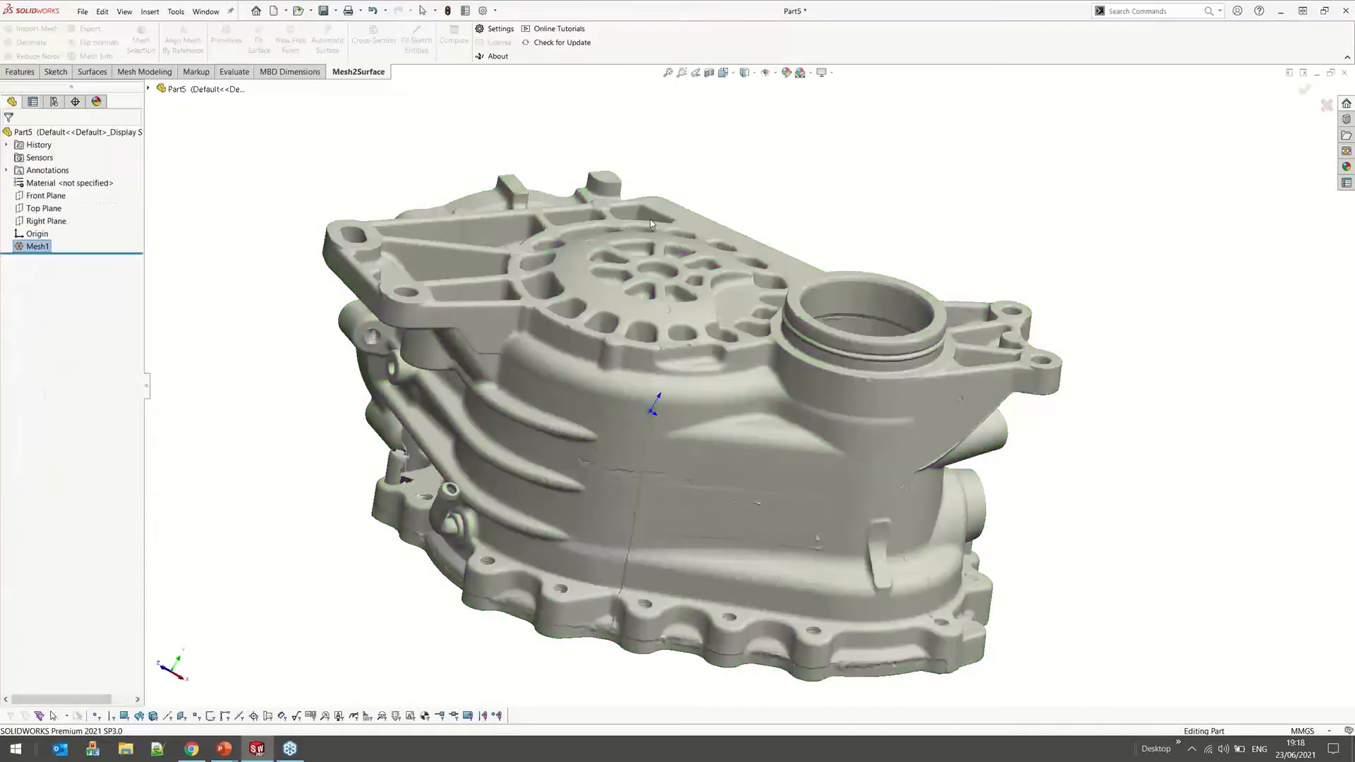
# Close the housing part without saving it and create a new part
pyautogui.hotkey('ctrl', 'w')
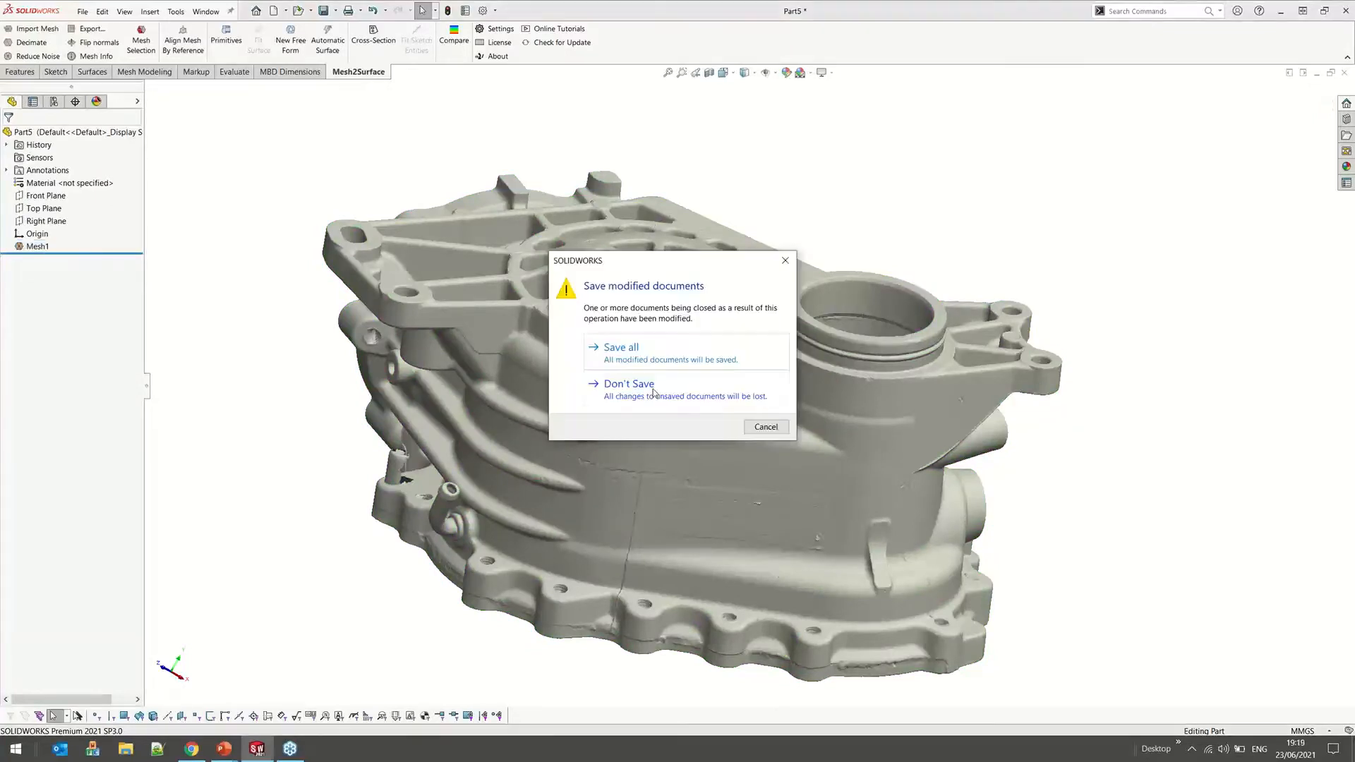
pyautogui.click(82, 11)
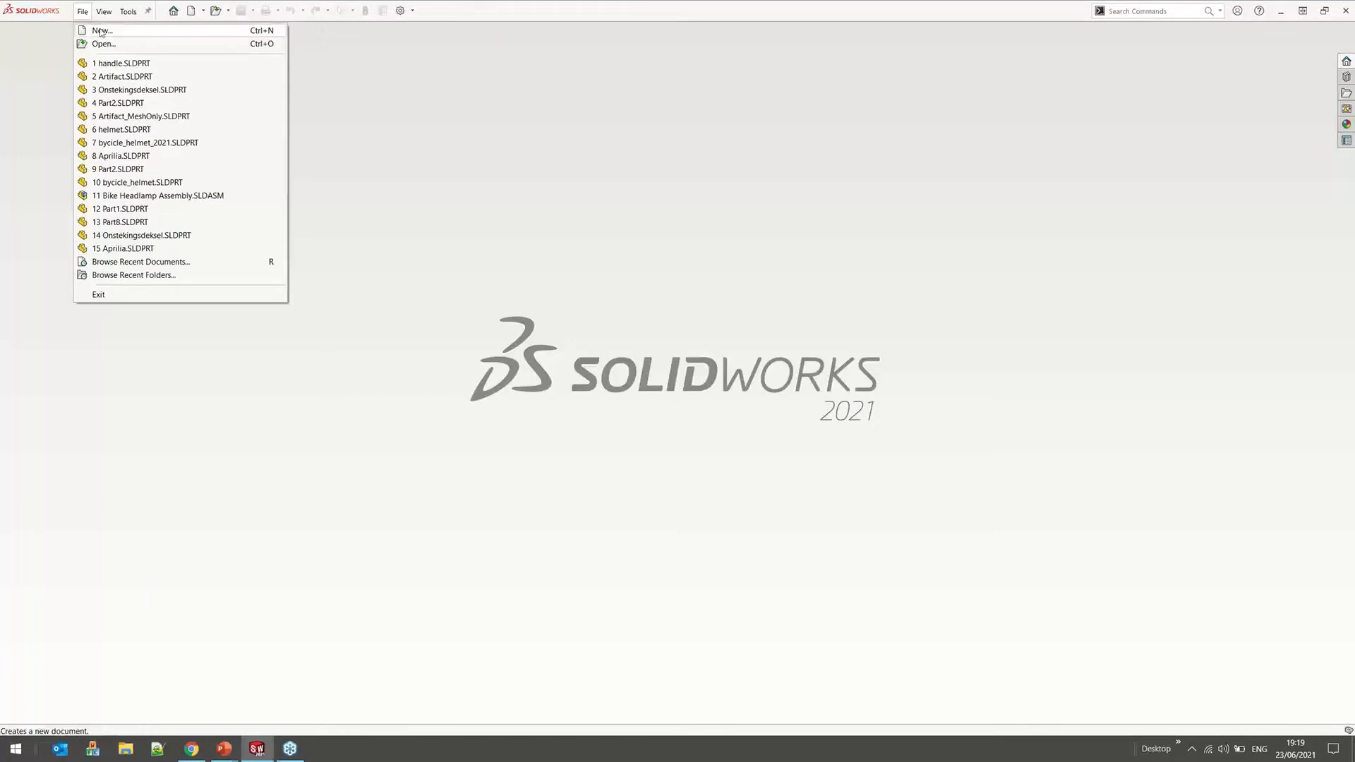
pyautogui.click(101, 31)
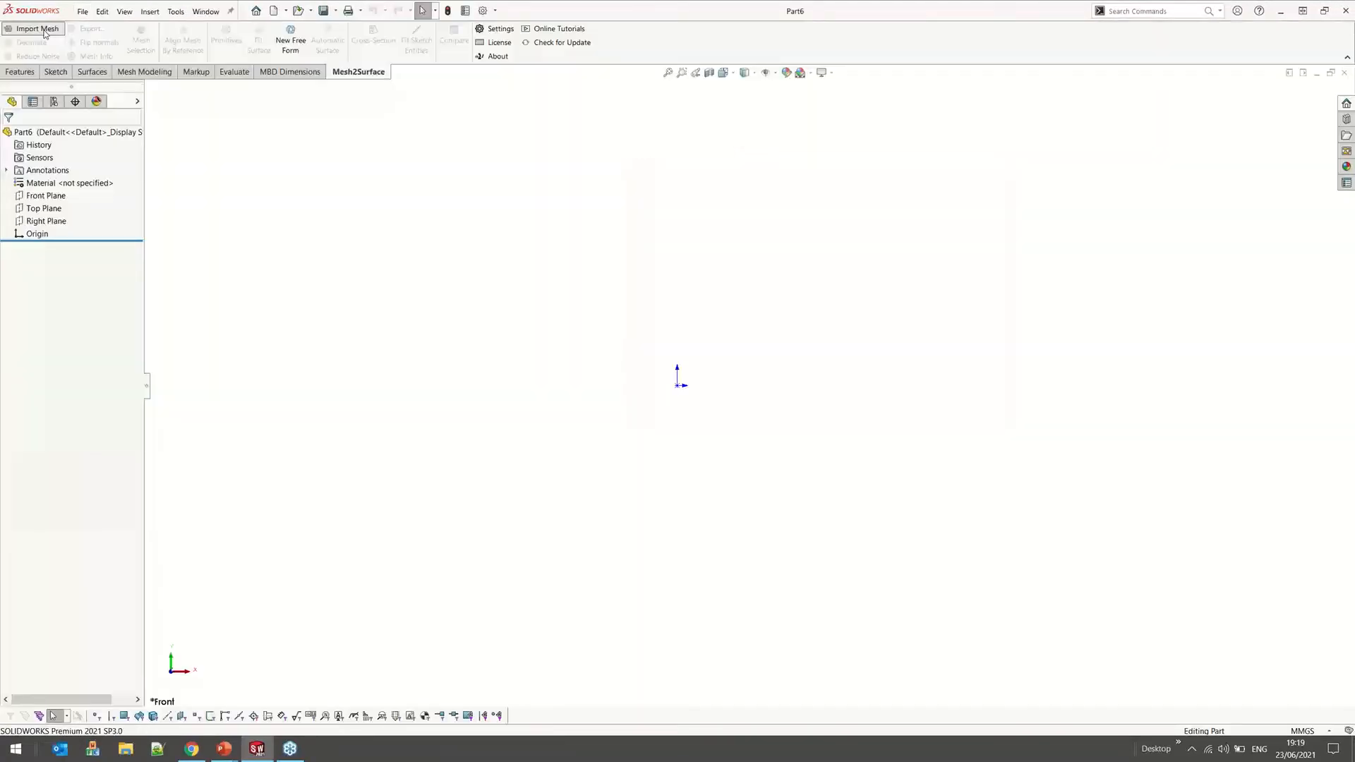
# Import the bracket mesh from the "002 - Machine Part" folder into the new part
pyautogui.click(43, 33)
pyautogui.click(621, 149)
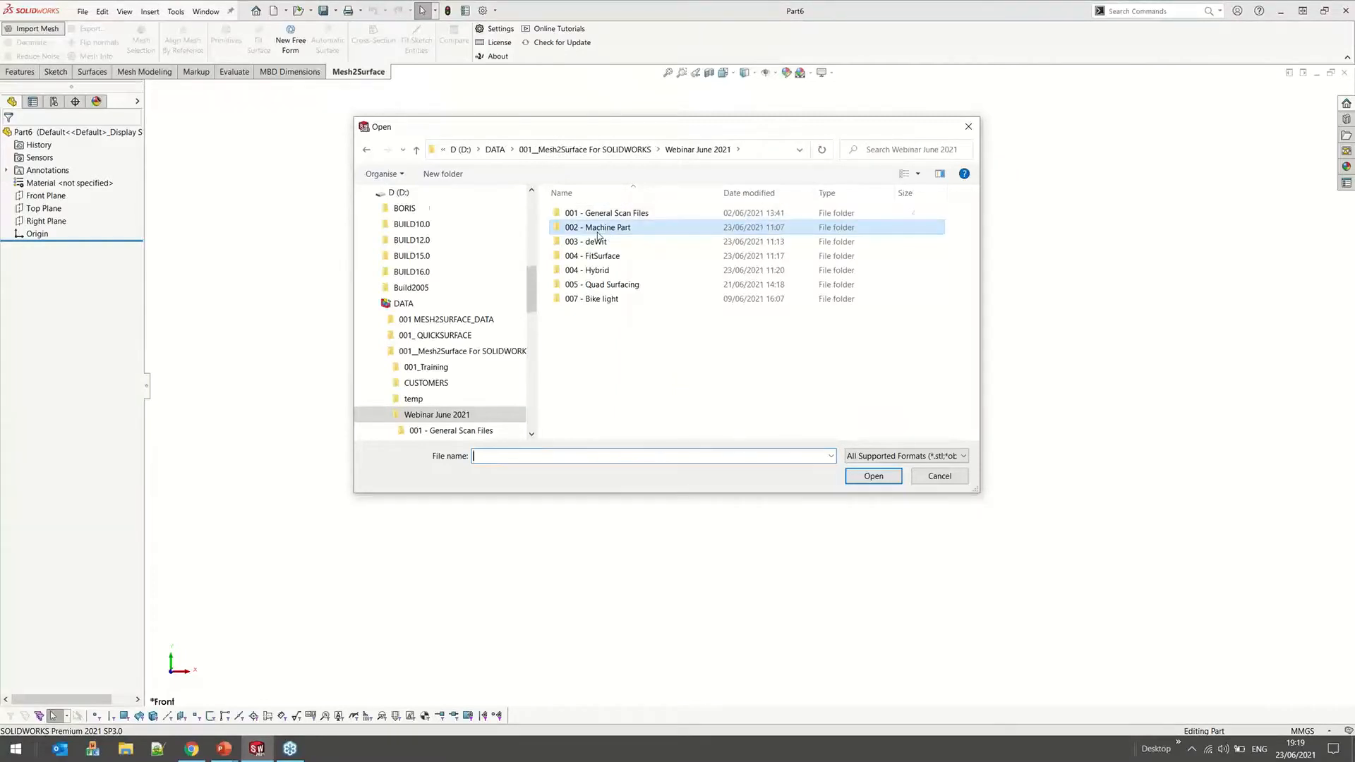
pyautogui.doubleClick(597, 228)
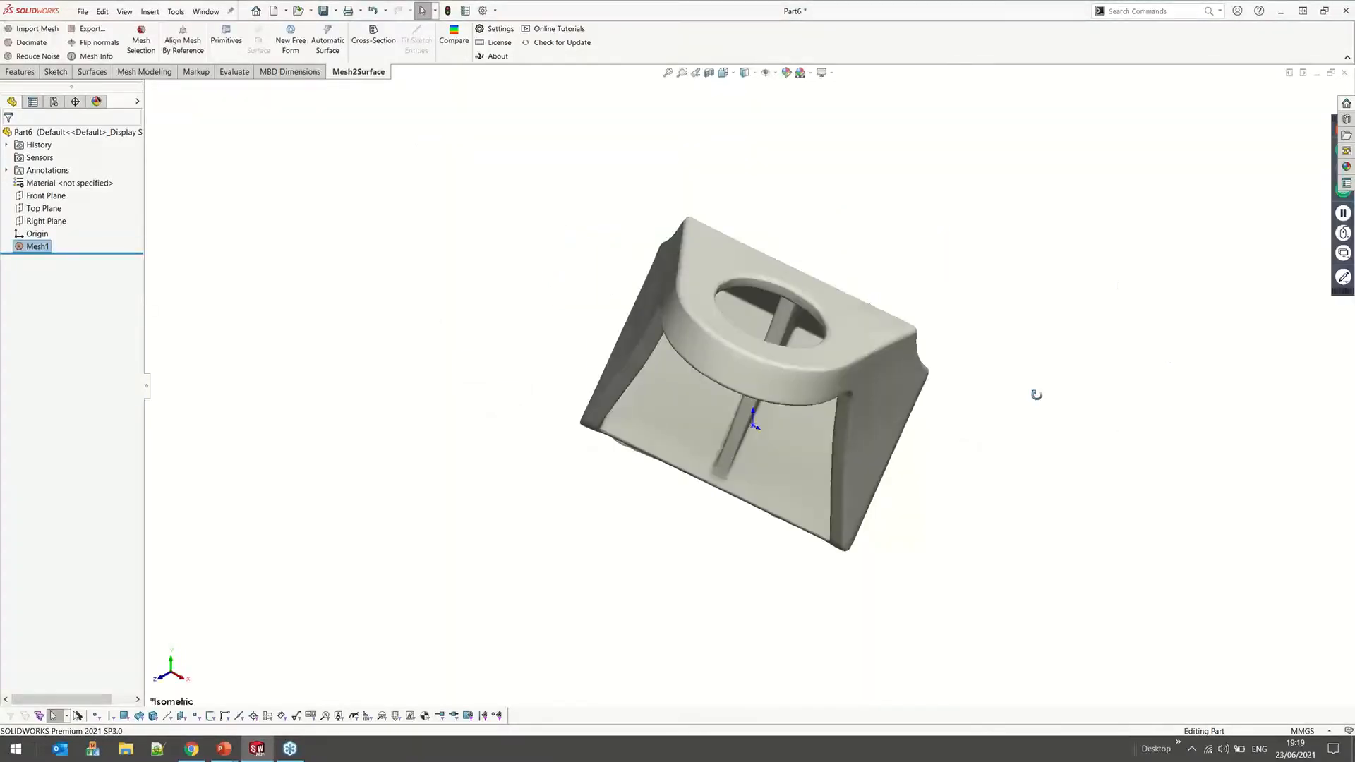
# Examine the bracket mesh's hole, ribs, side walls and base, and check its orientation in the Front view
pyautogui.moveTo(1034, 393); pyautogui.dragTo(794, 240, button='middle')
pyautogui.press('space')
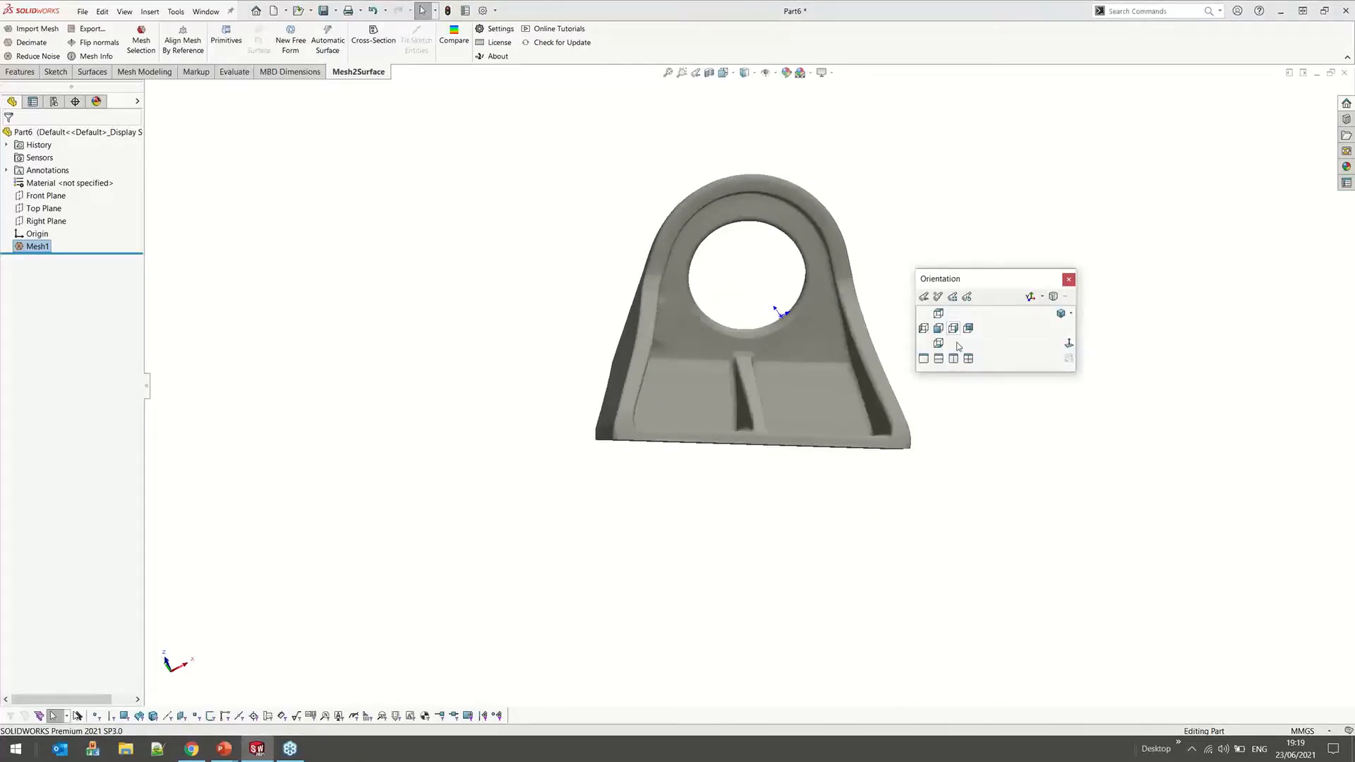
pyautogui.click(938, 328)
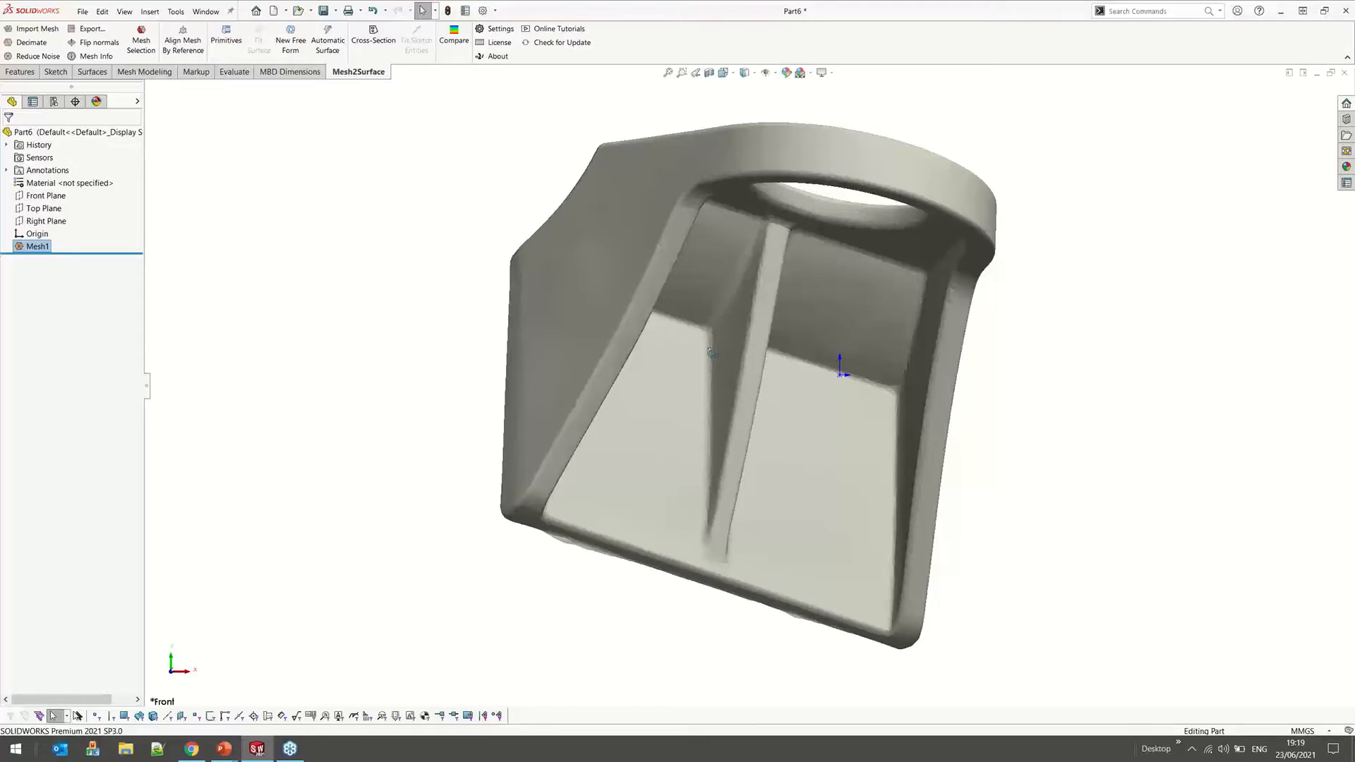
pyautogui.moveTo(711, 353); pyautogui.dragTo(660, 326, button='middle')
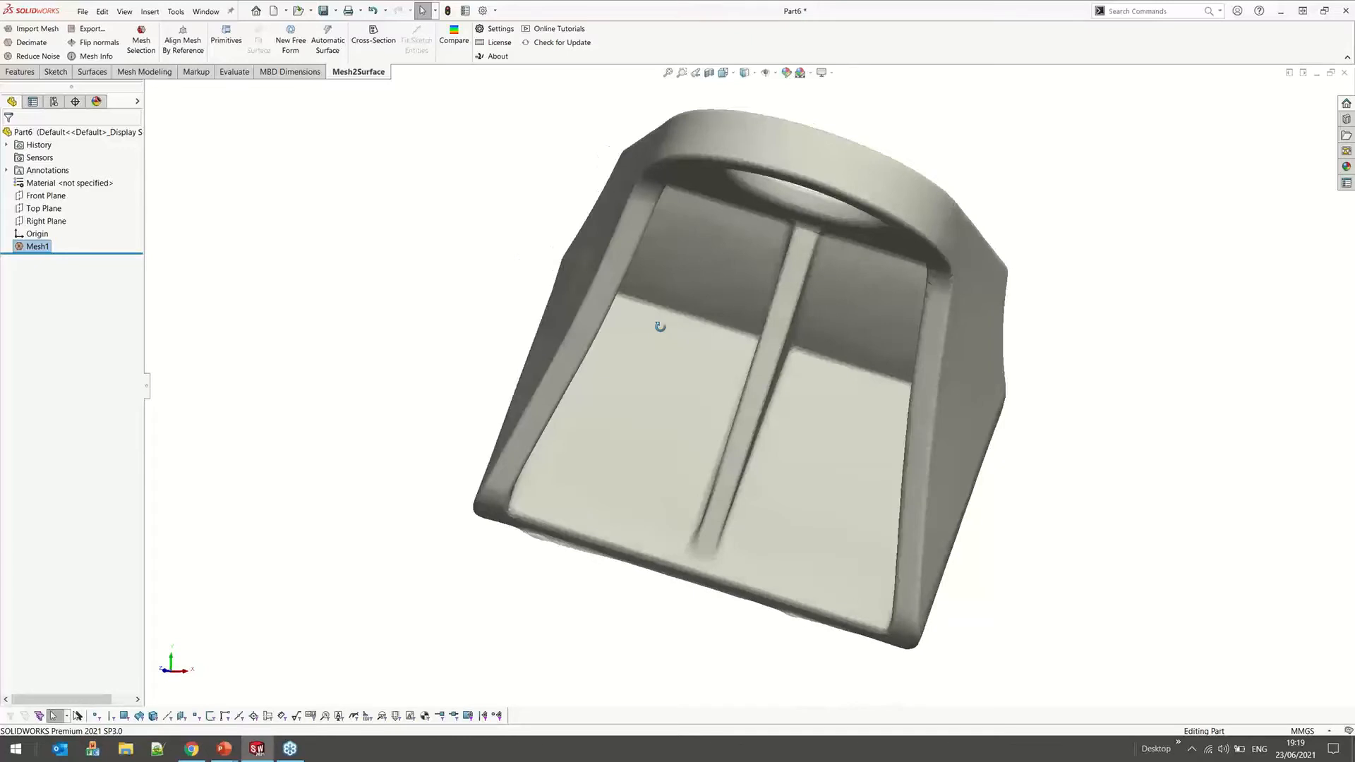
pyautogui.moveTo(659, 327); pyautogui.dragTo(782, 314, button='middle')
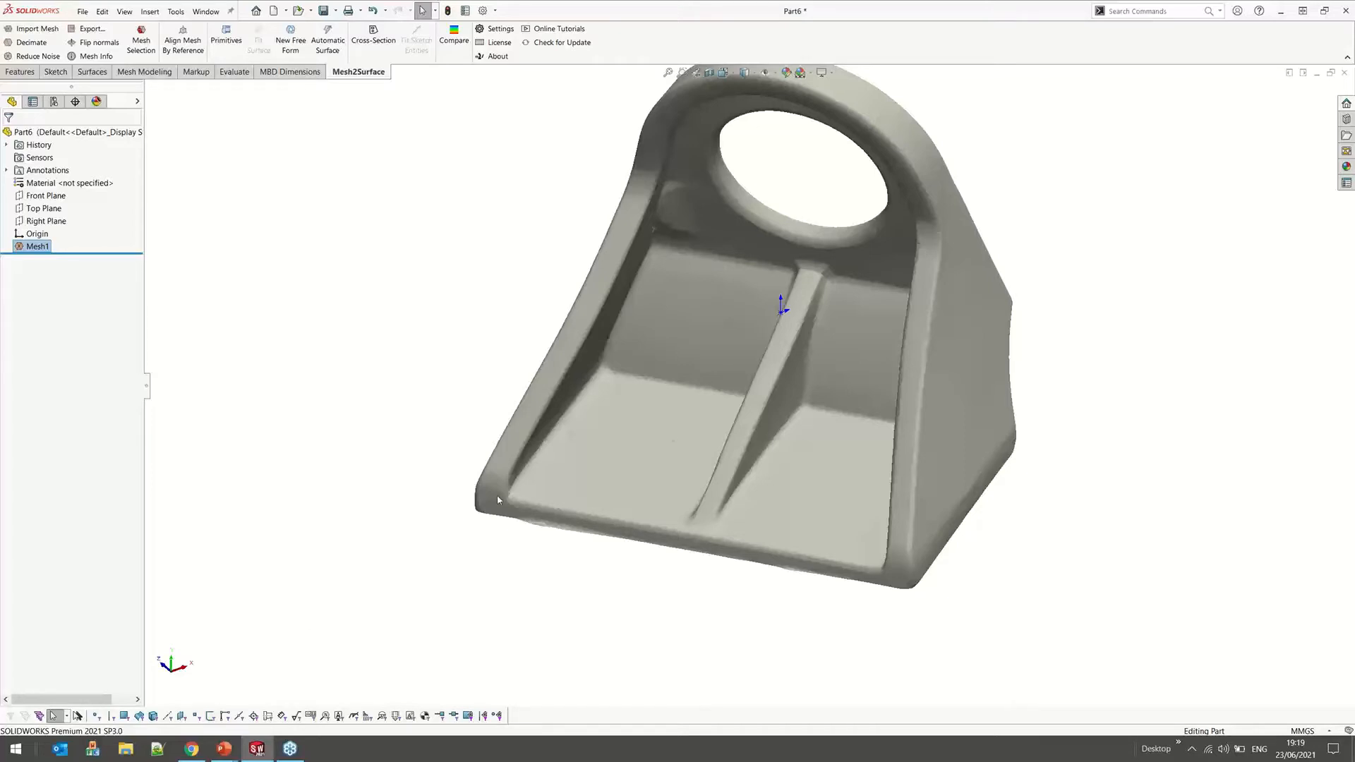
pyautogui.moveTo(710, 398); pyautogui.dragTo(731, 345, button='middle')
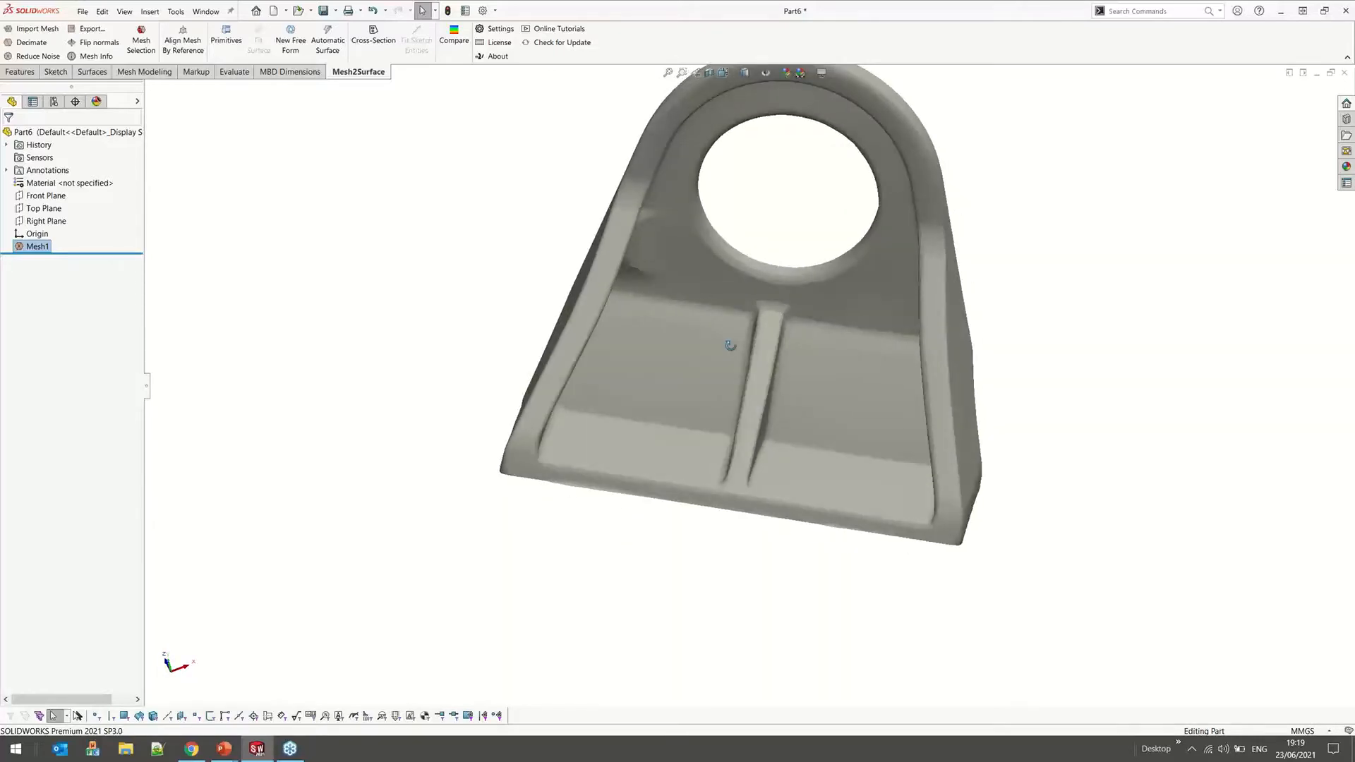
pyautogui.moveTo(730, 345); pyautogui.dragTo(765, 316, button='middle')
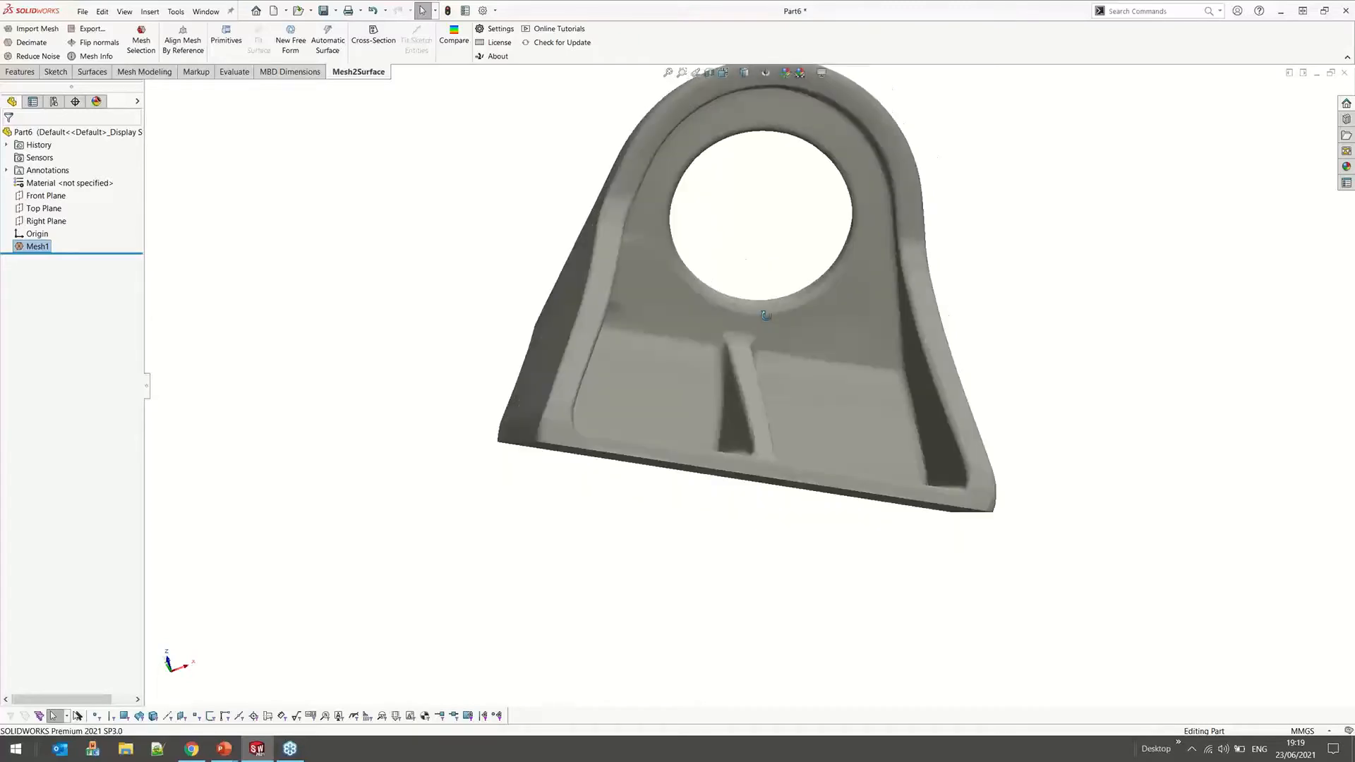
pyautogui.moveTo(765, 315); pyautogui.dragTo(714, 139, button='middle')
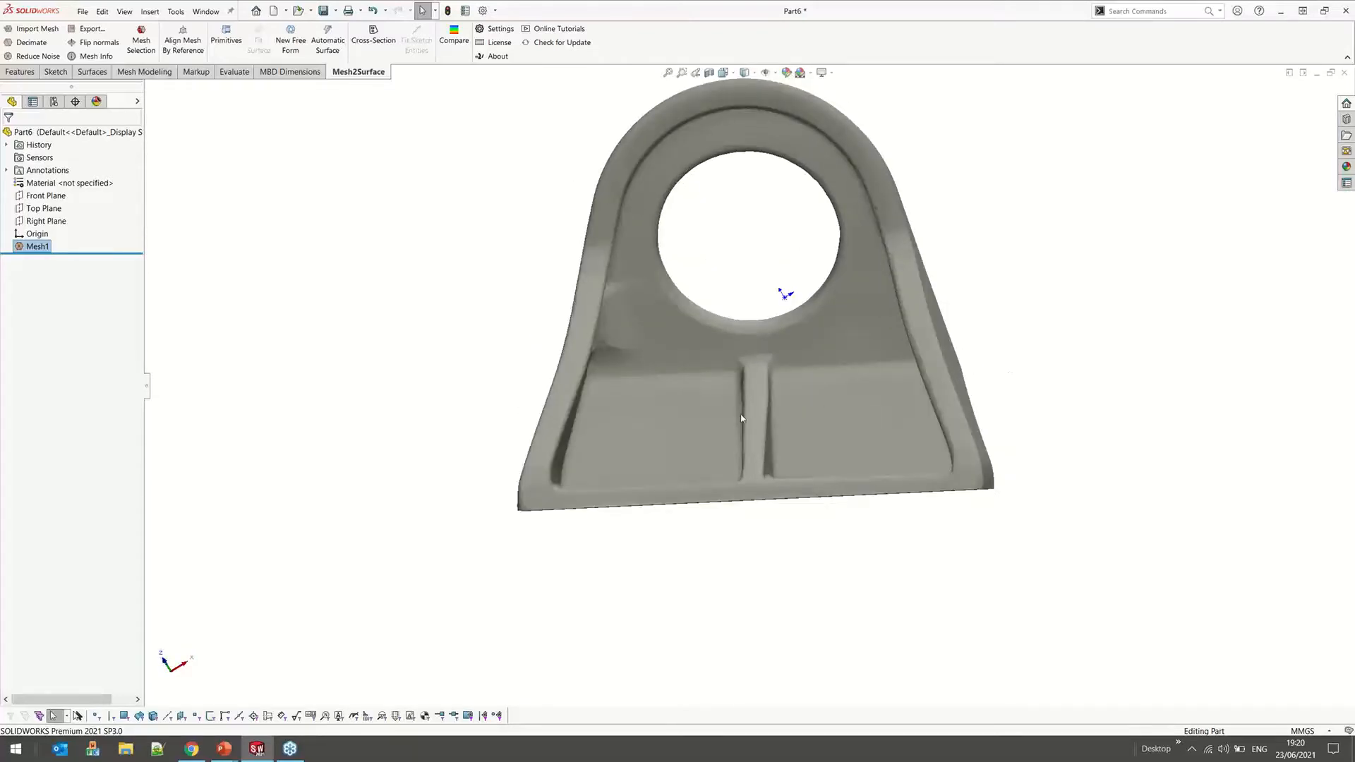
pyautogui.moveTo(731, 409); pyautogui.dragTo(795, 305, button='middle')
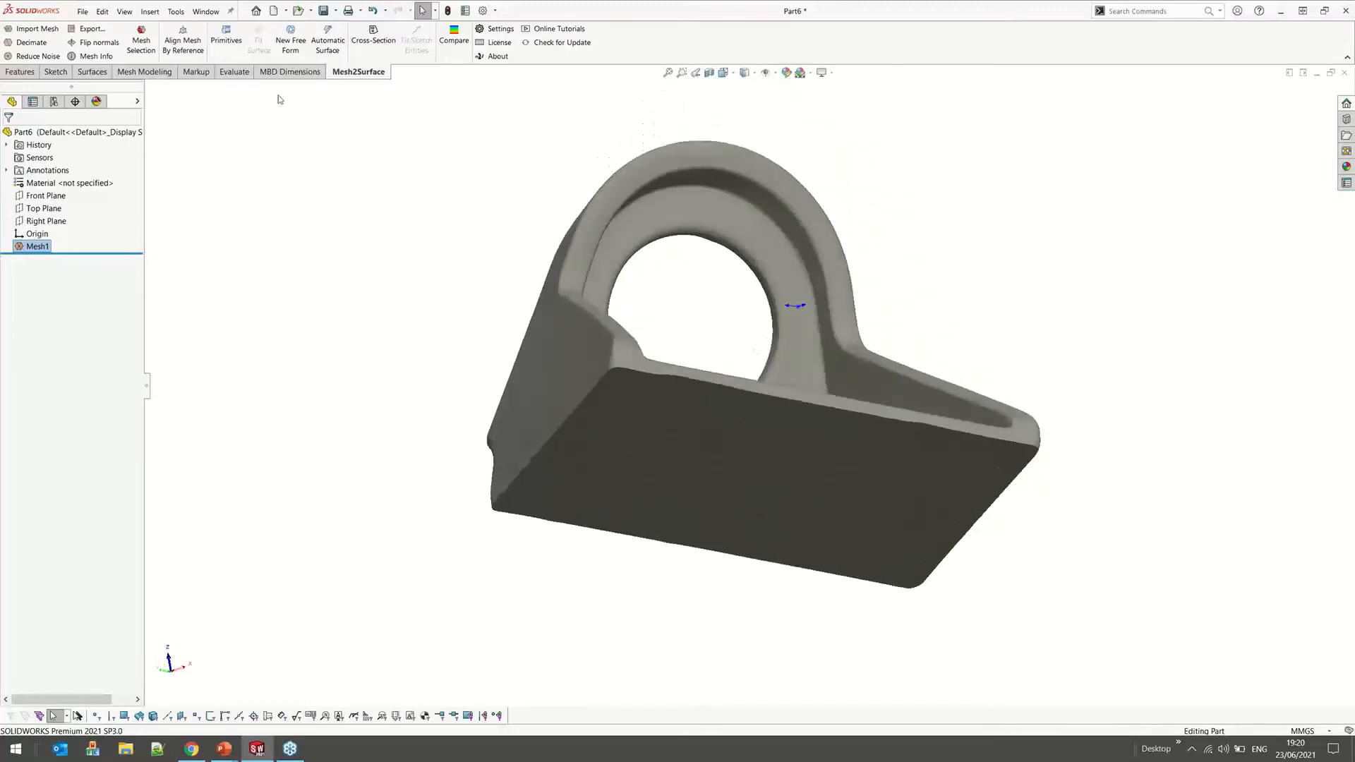
# Create a reference plane primitive from the bracket's flat base, using a wand mesh selection with sensitivity 24
pyautogui.click(225, 46)
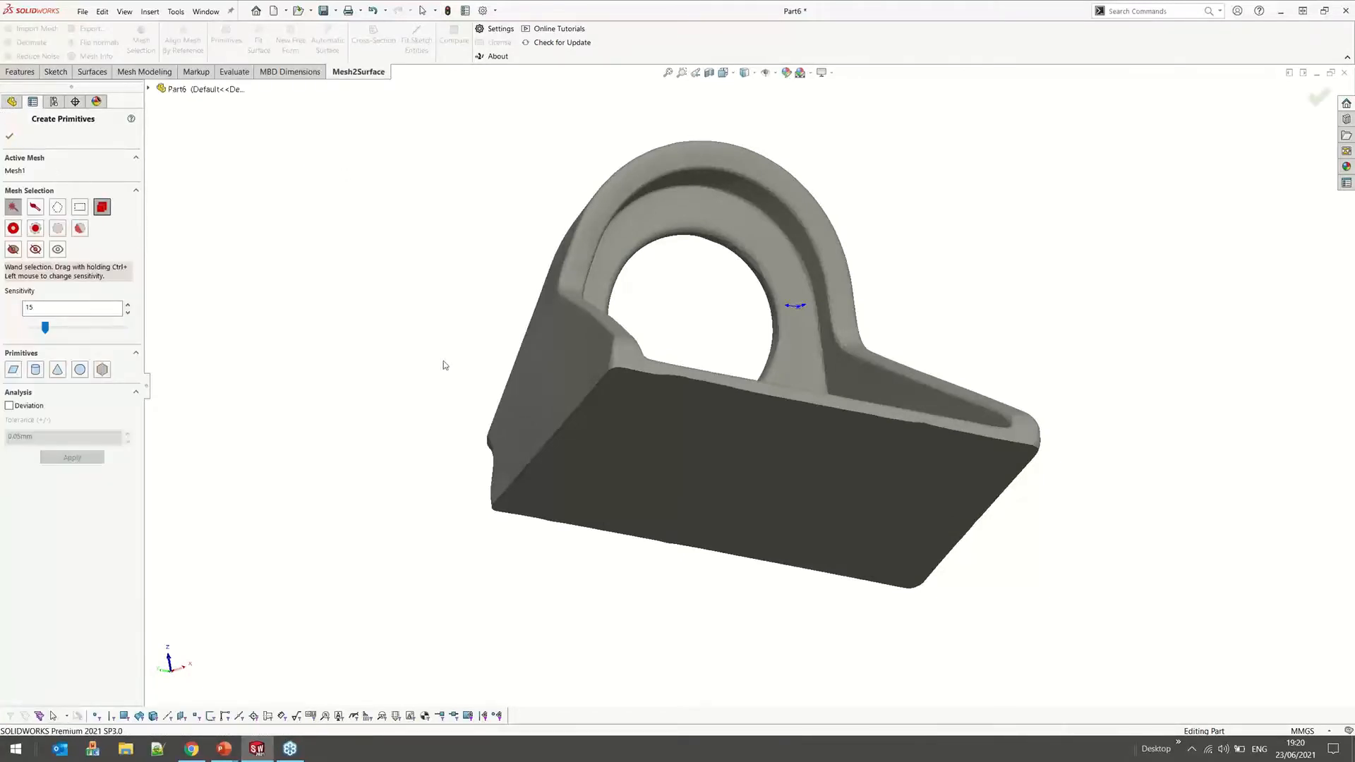
pyautogui.moveTo(434, 402); pyautogui.dragTo(424, 233, button='middle')
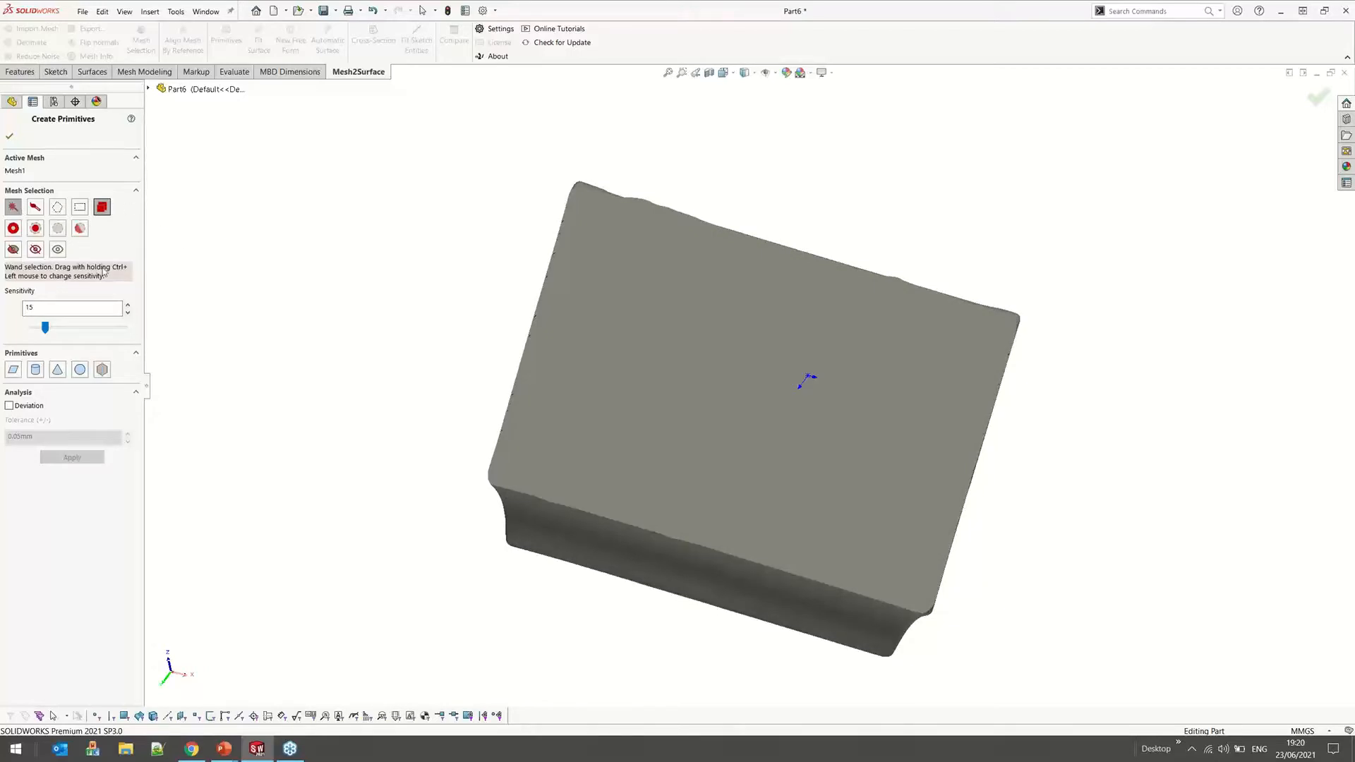
pyautogui.click(618, 334)
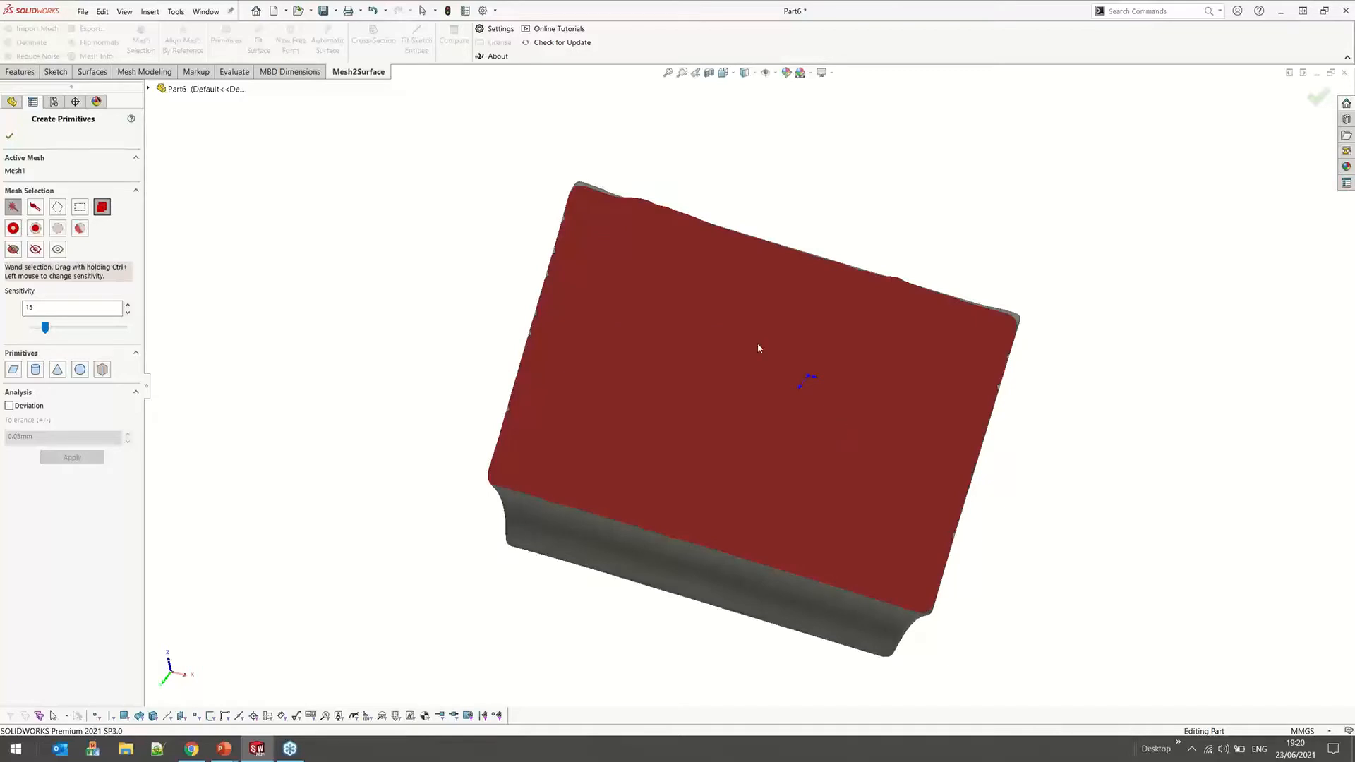
pyautogui.moveTo(766, 399); pyautogui.dragTo(792, 492, button='middle')
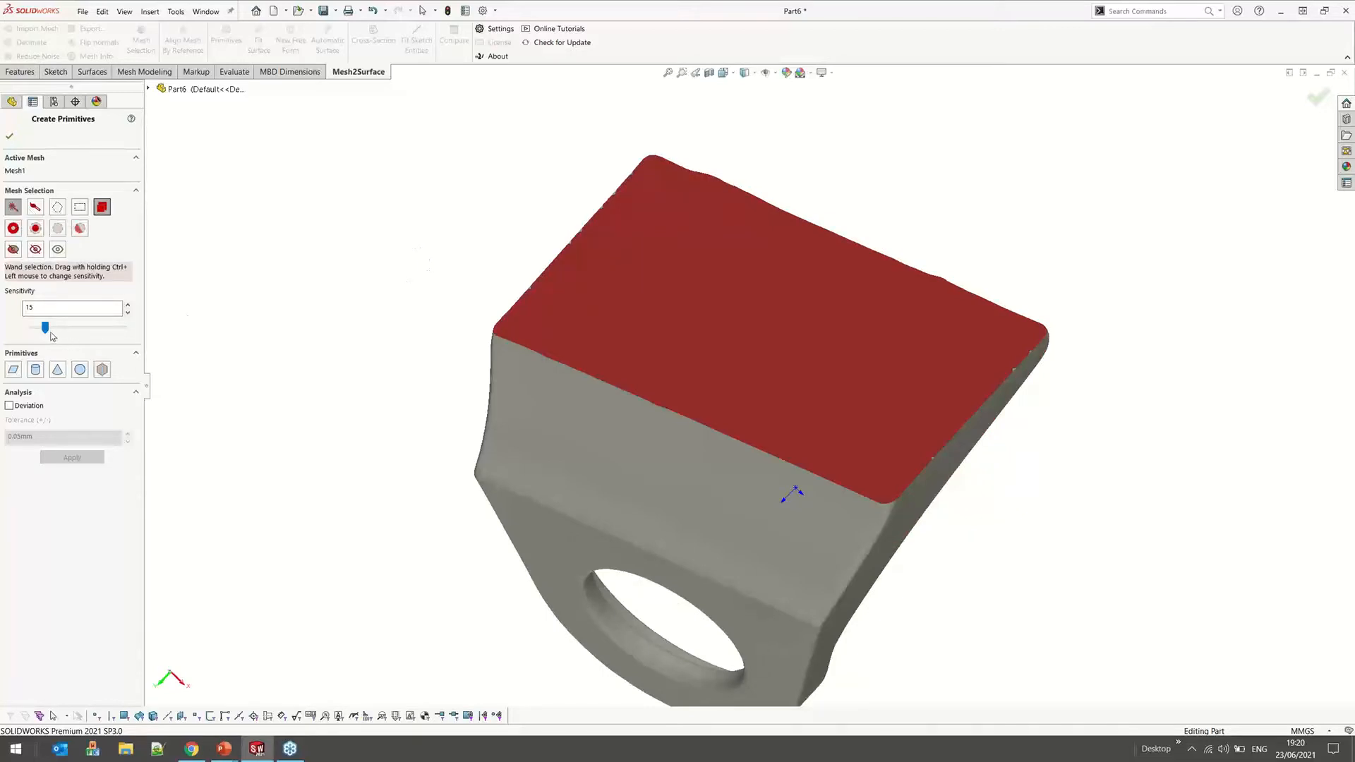
pyautogui.moveTo(51, 331)
pyautogui.mouseDown()
pyautogui.moveTo(76, 331)
pyautogui.moveTo(59, 330)
pyautogui.mouseUp()
pyautogui.moveTo(433, 338); pyautogui.dragTo(415, 291, button='middle')
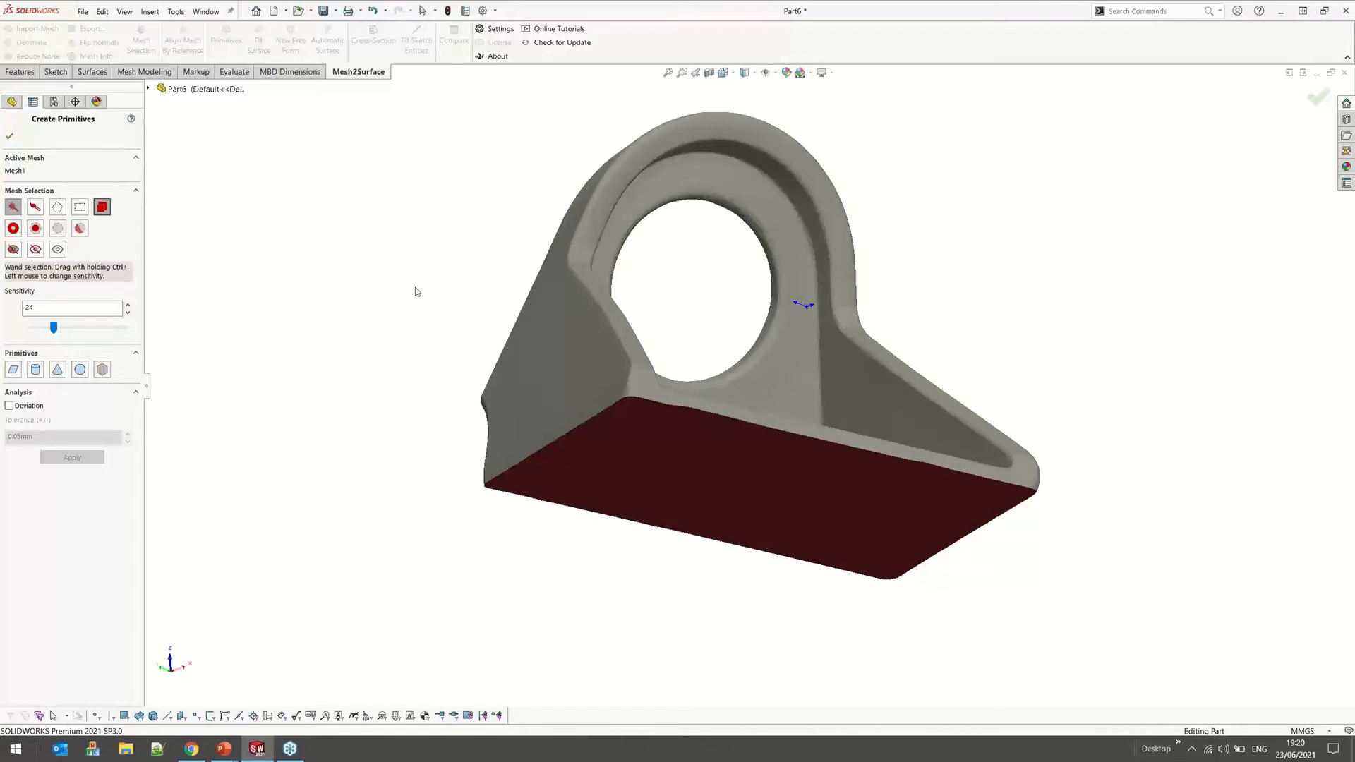
pyautogui.moveTo(417, 291); pyautogui.dragTo(415, 286, button='middle')
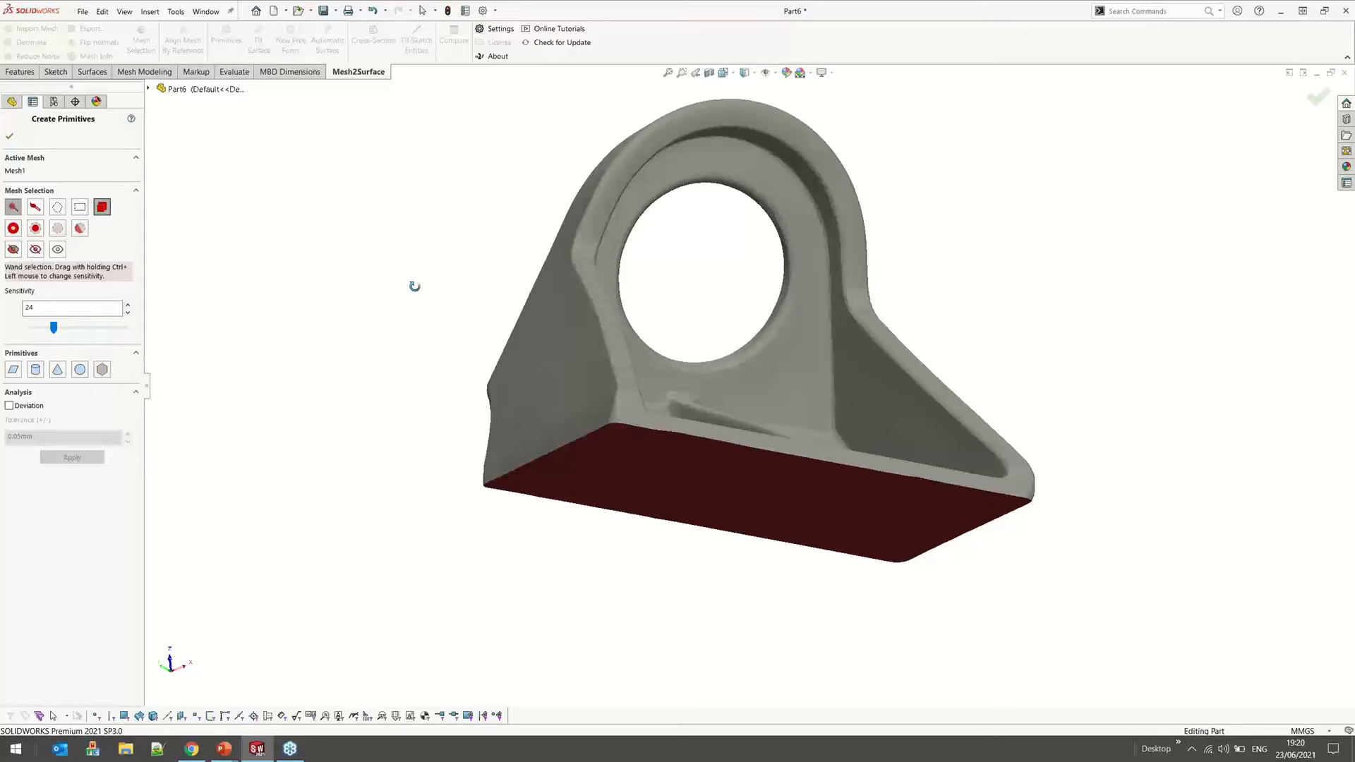
pyautogui.moveTo(414, 285); pyautogui.dragTo(657, 424, button='middle')
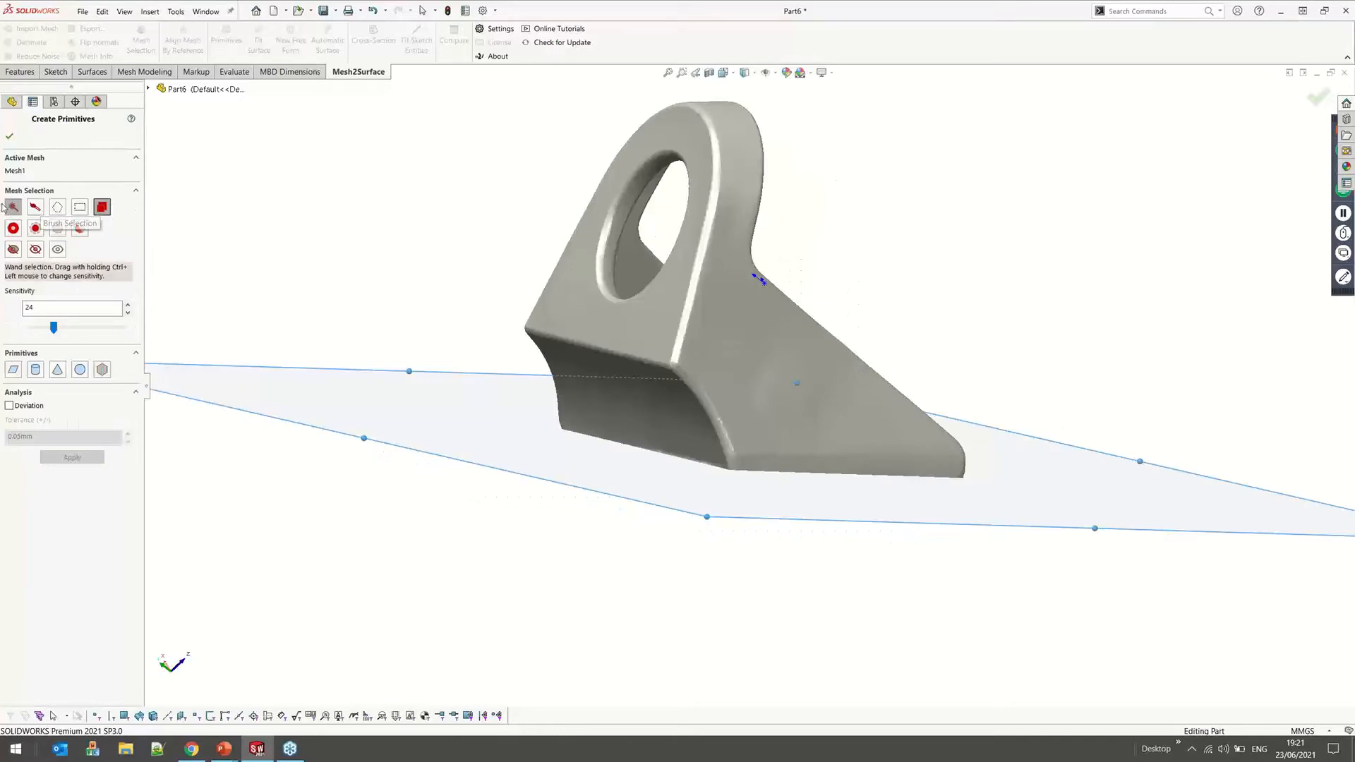
# Create a reference plane primitive from the bracket's flat face around the hole, checking its deviation with a 0.05 mm tolerance
pyautogui.click(597, 323)
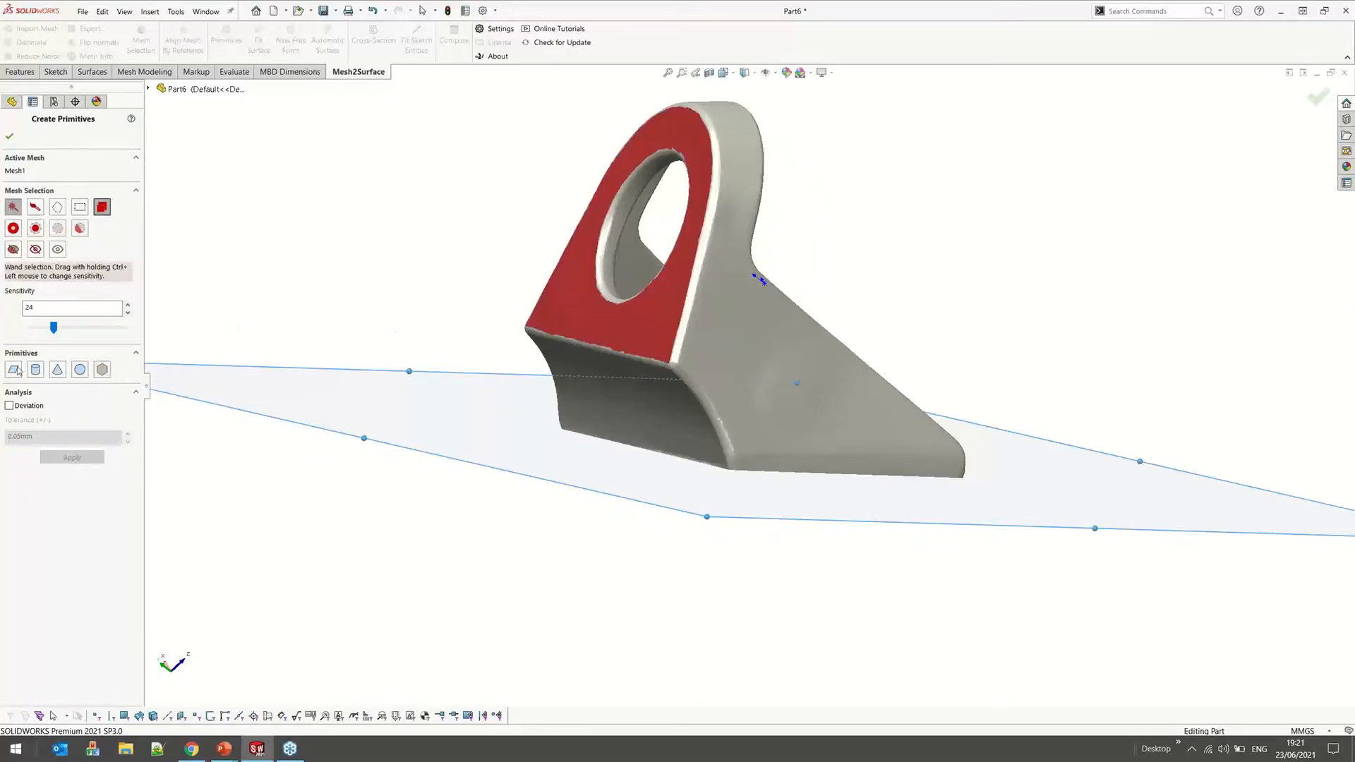
pyautogui.click(18, 371)
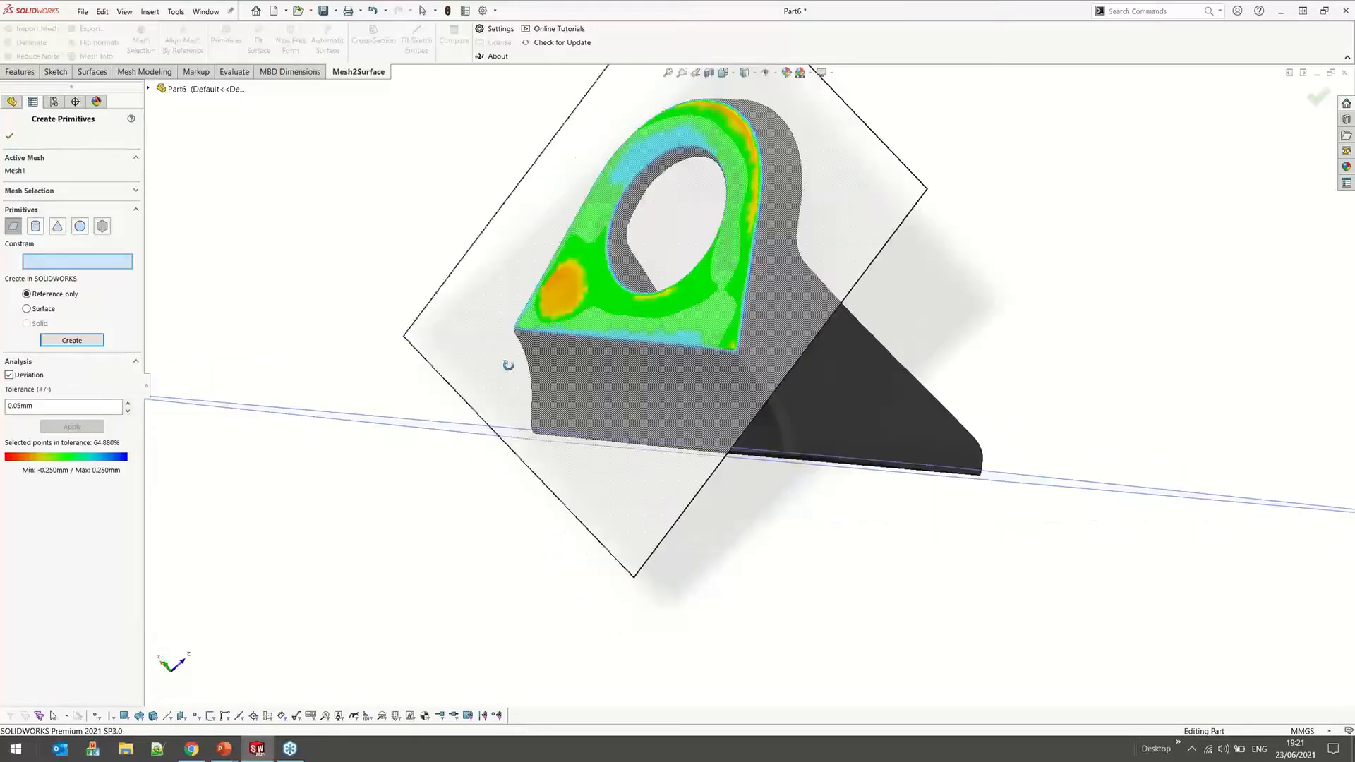
pyautogui.moveTo(508, 365); pyautogui.dragTo(545, 408, button='middle')
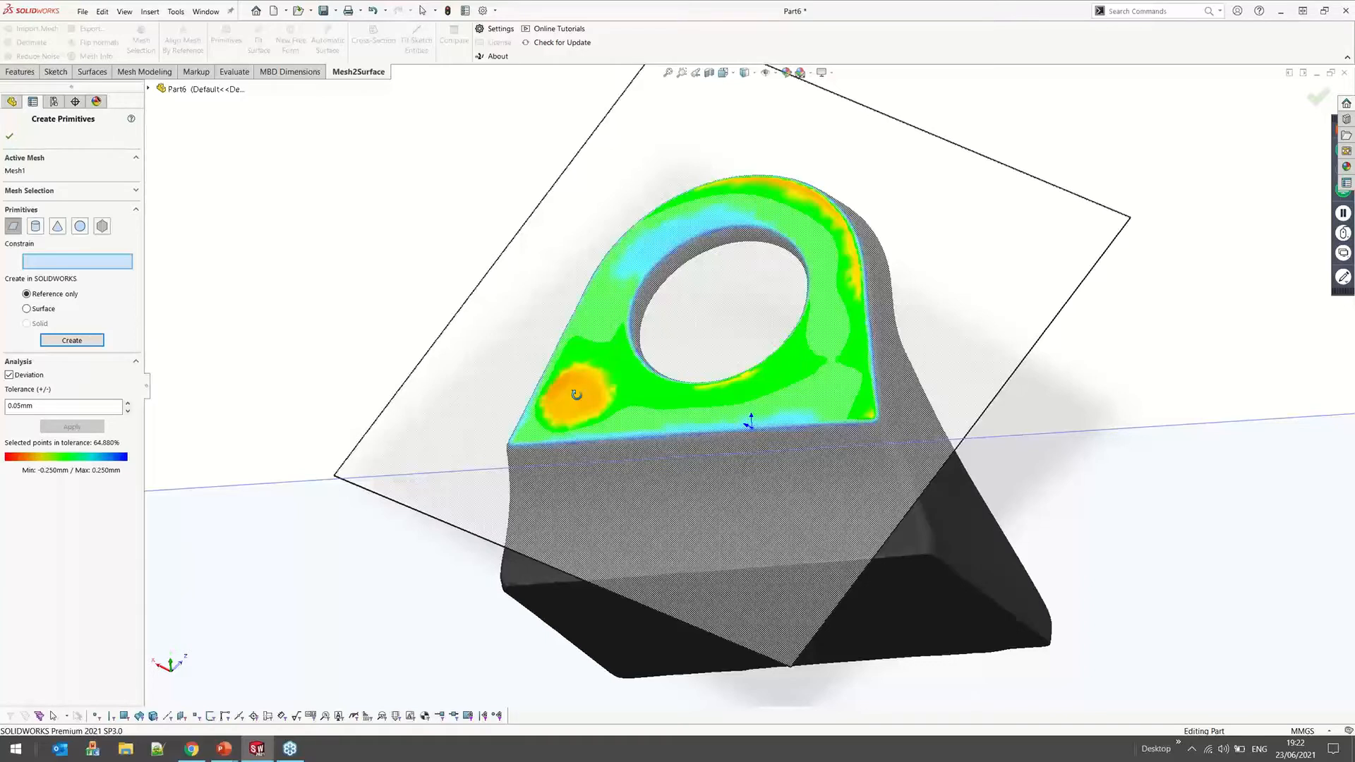
pyautogui.moveTo(577, 394); pyautogui.dragTo(565, 417, button='middle')
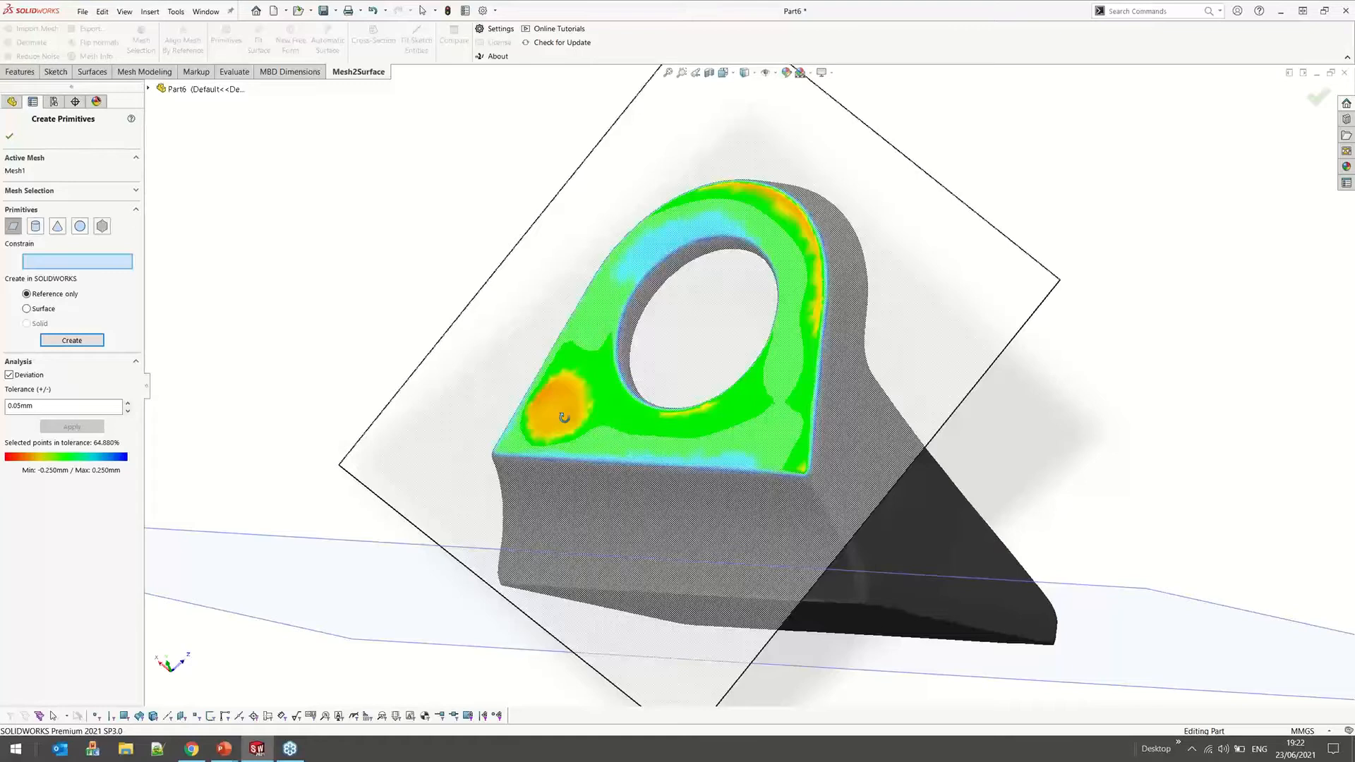
pyautogui.moveTo(564, 418); pyautogui.dragTo(619, 415, button='middle')
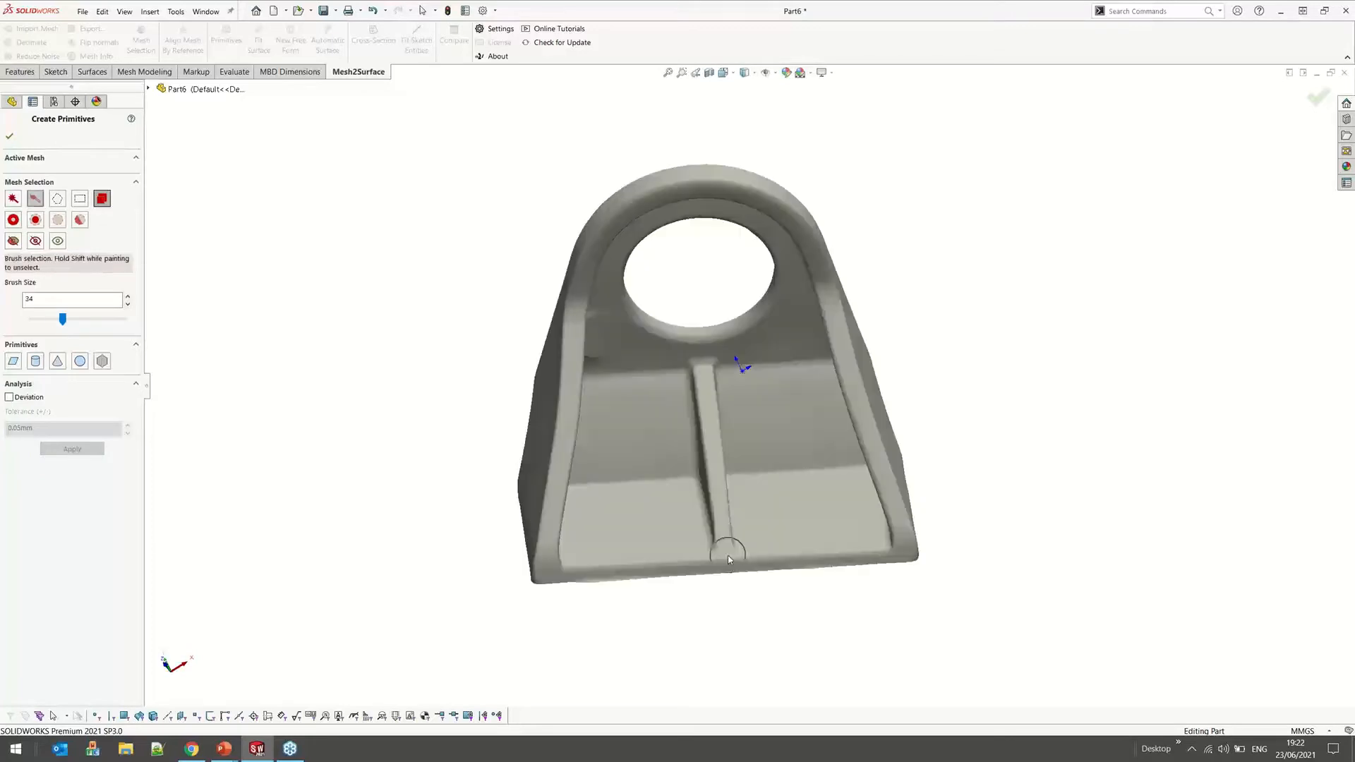
# Brush-select patches along the bracket's centreline at the arch, rib top and base edge with brush size 34, and fit a symmetry plane
pyautogui.click(729, 559)
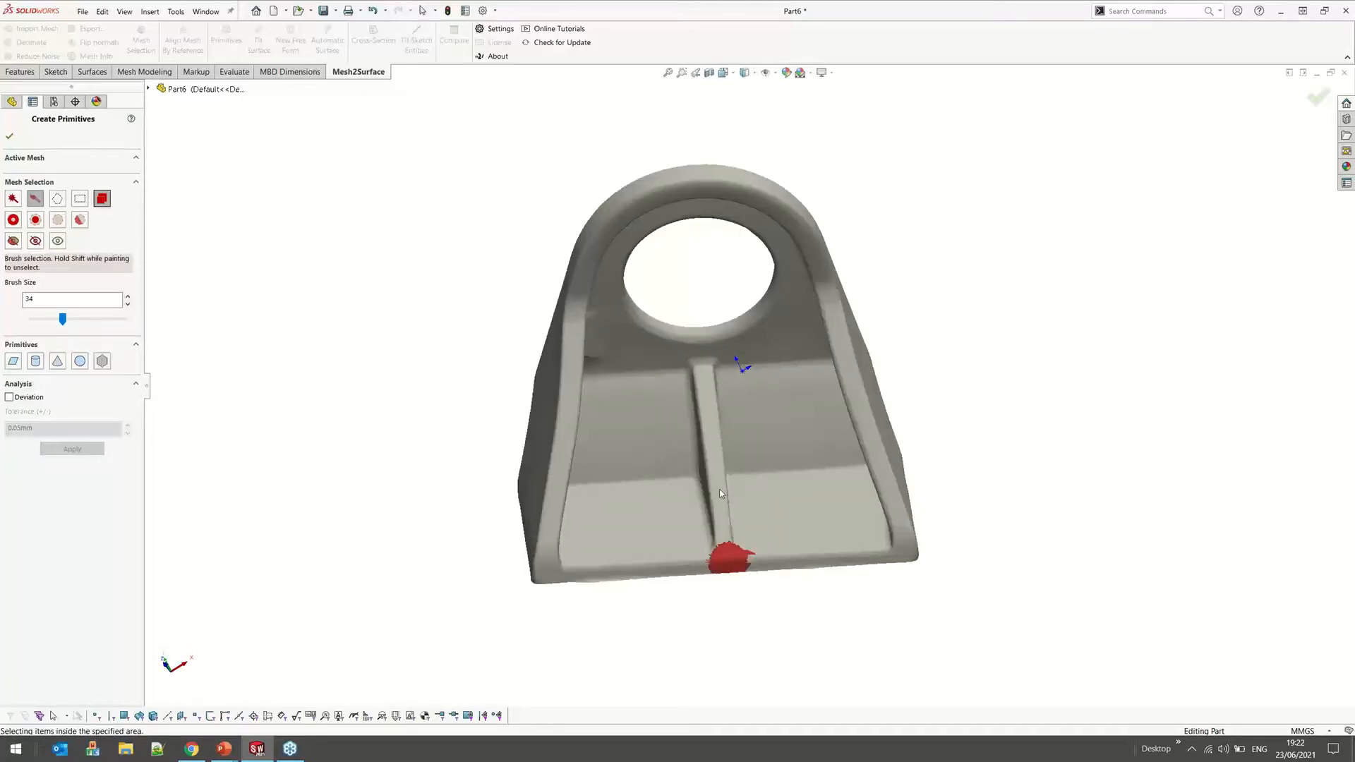
pyautogui.click(700, 189)
pyautogui.click(713, 353)
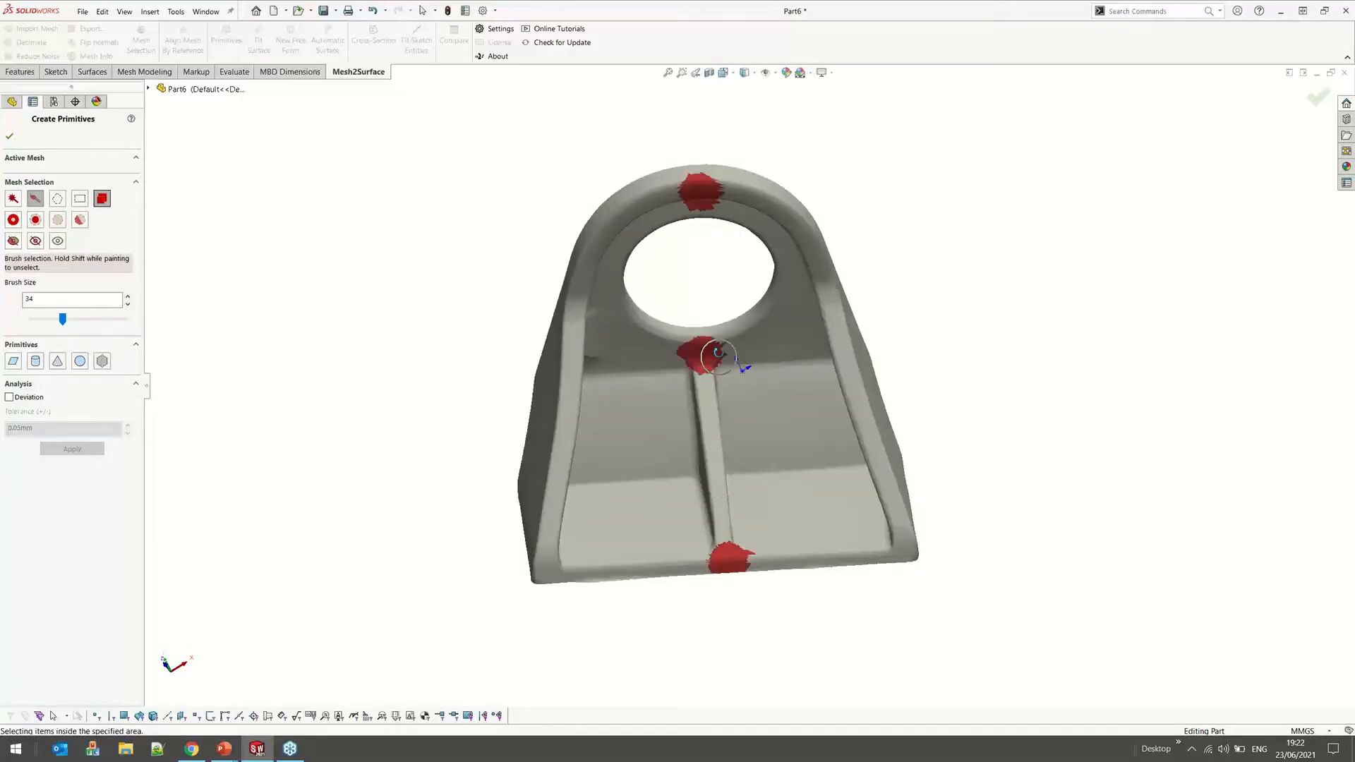
pyautogui.moveTo(717, 357); pyautogui.dragTo(724, 235, button='middle')
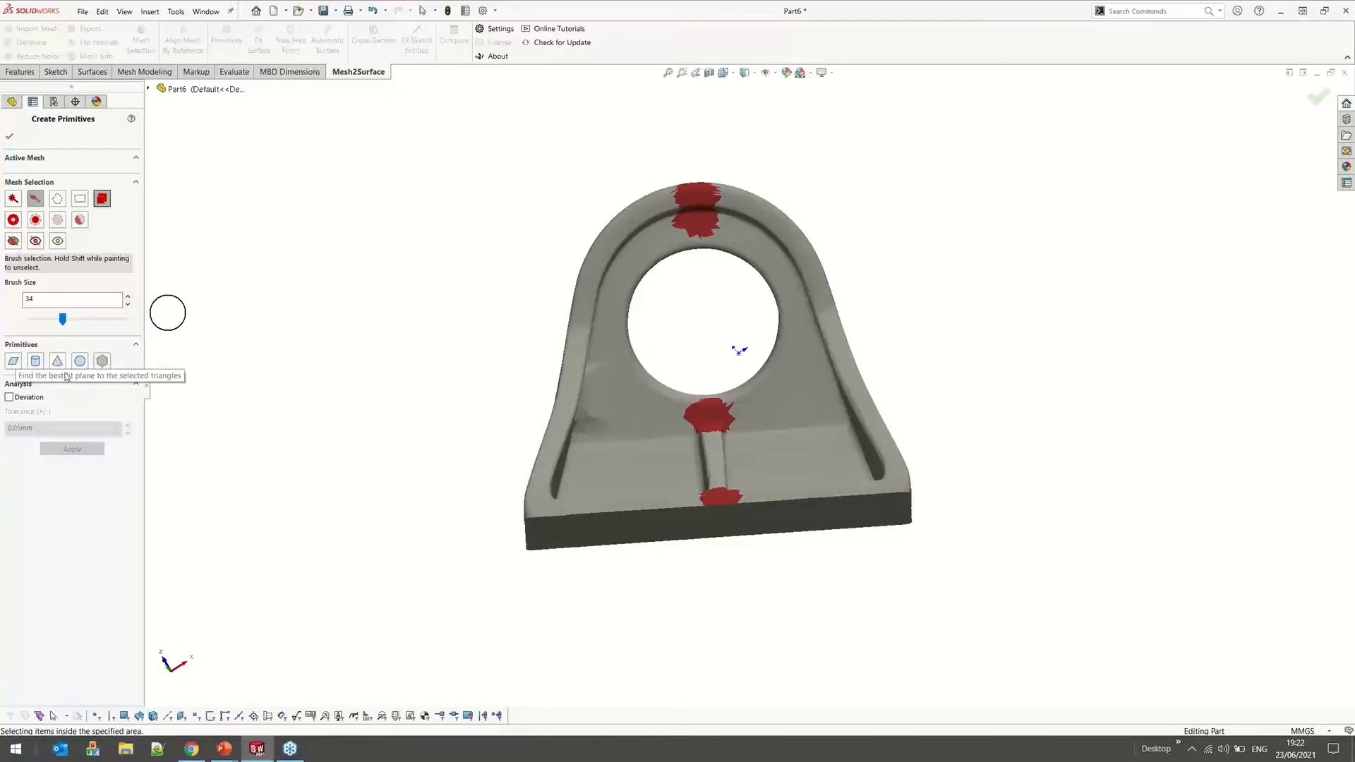
pyautogui.click(103, 362)
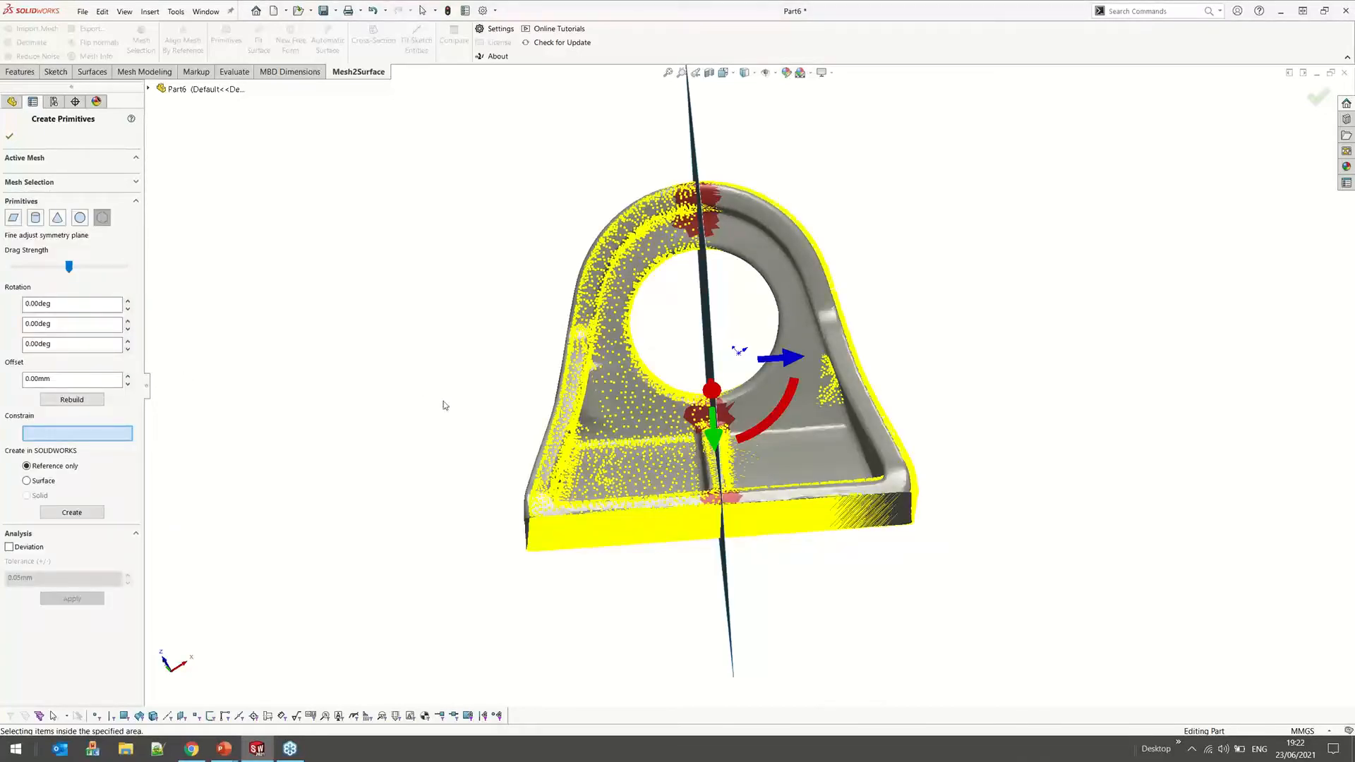
# Inspect the symmetry plane against the mirrored mesh points and rebuild it with zero rotation and offset
pyautogui.moveTo(458, 400); pyautogui.dragTo(554, 421, button='middle')
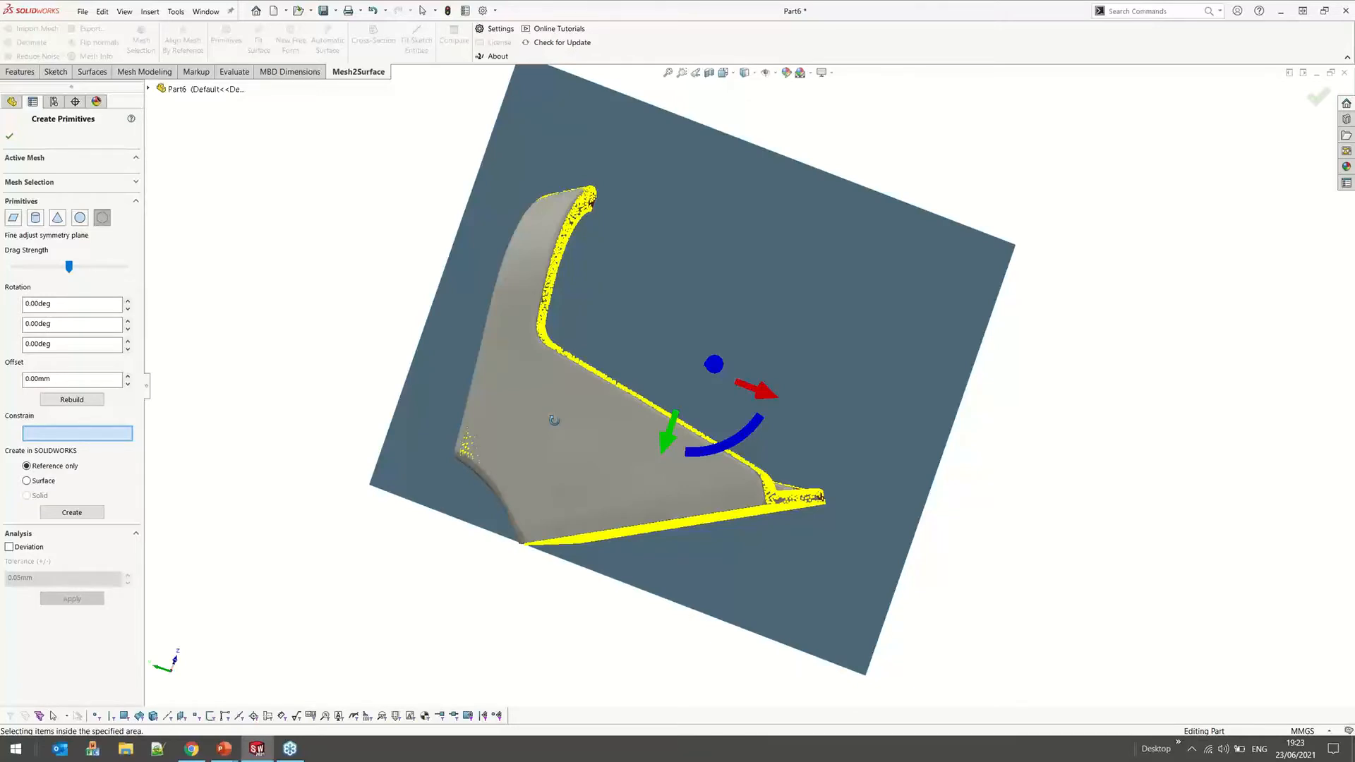
pyautogui.moveTo(555, 420); pyautogui.dragTo(926, 381, button='middle')
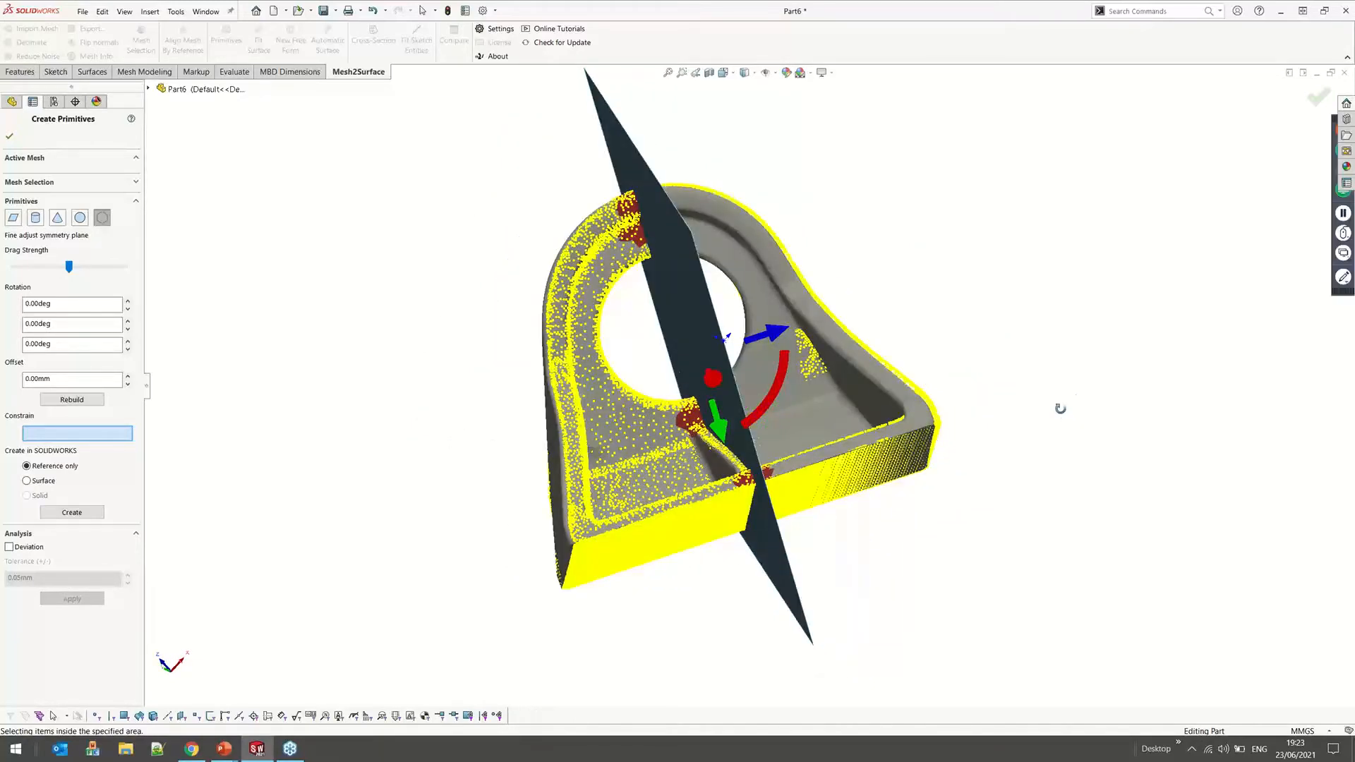
pyautogui.moveTo(1060, 409); pyautogui.dragTo(1051, 417, button='middle')
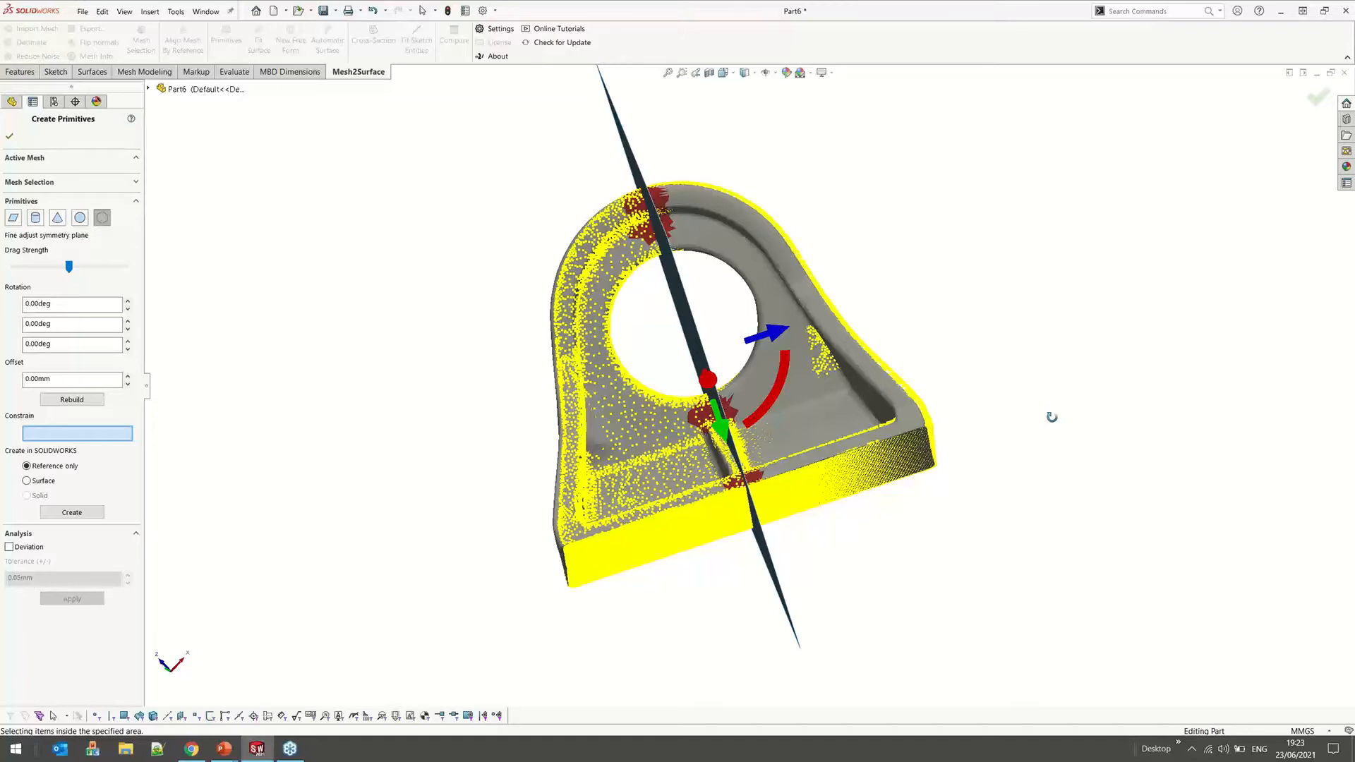
pyautogui.moveTo(1052, 417); pyautogui.dragTo(1059, 431, button='middle')
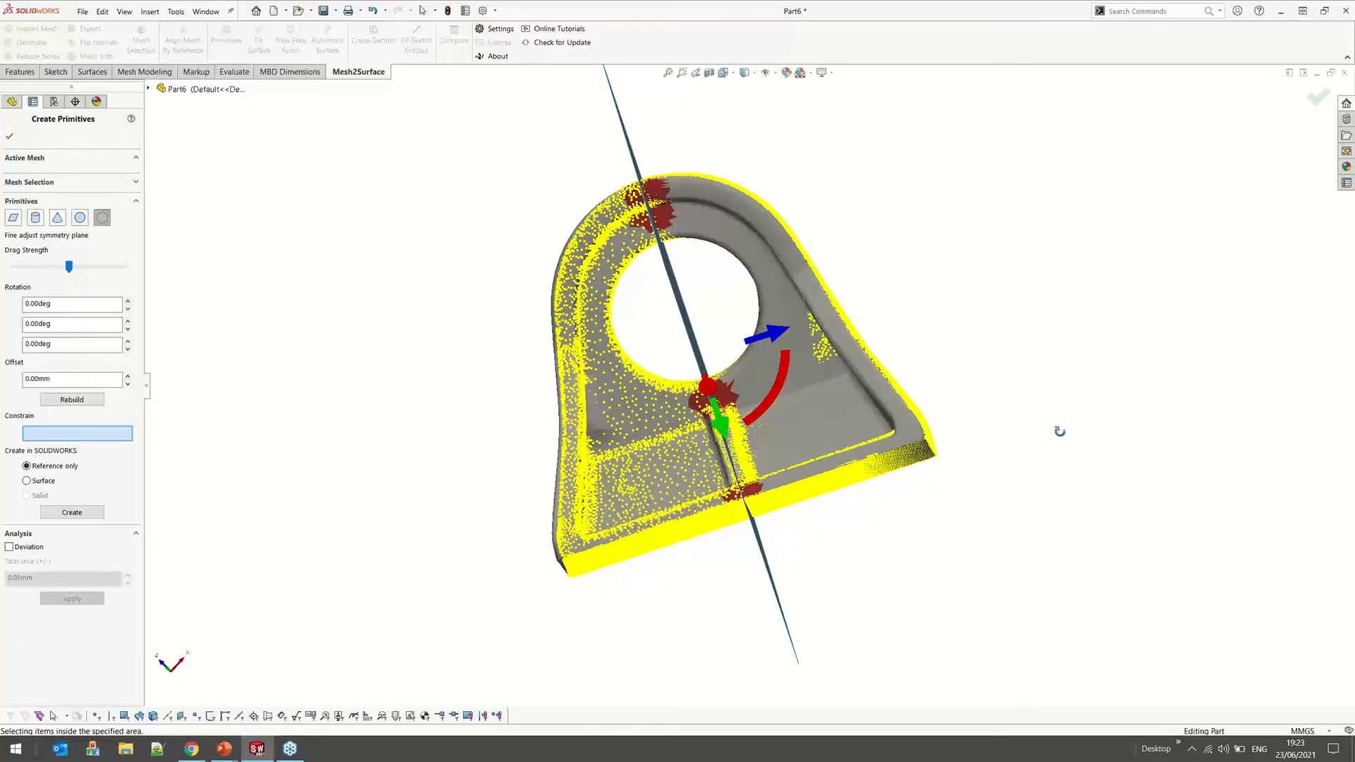
pyautogui.moveTo(1059, 431); pyautogui.dragTo(514, 341, button='middle')
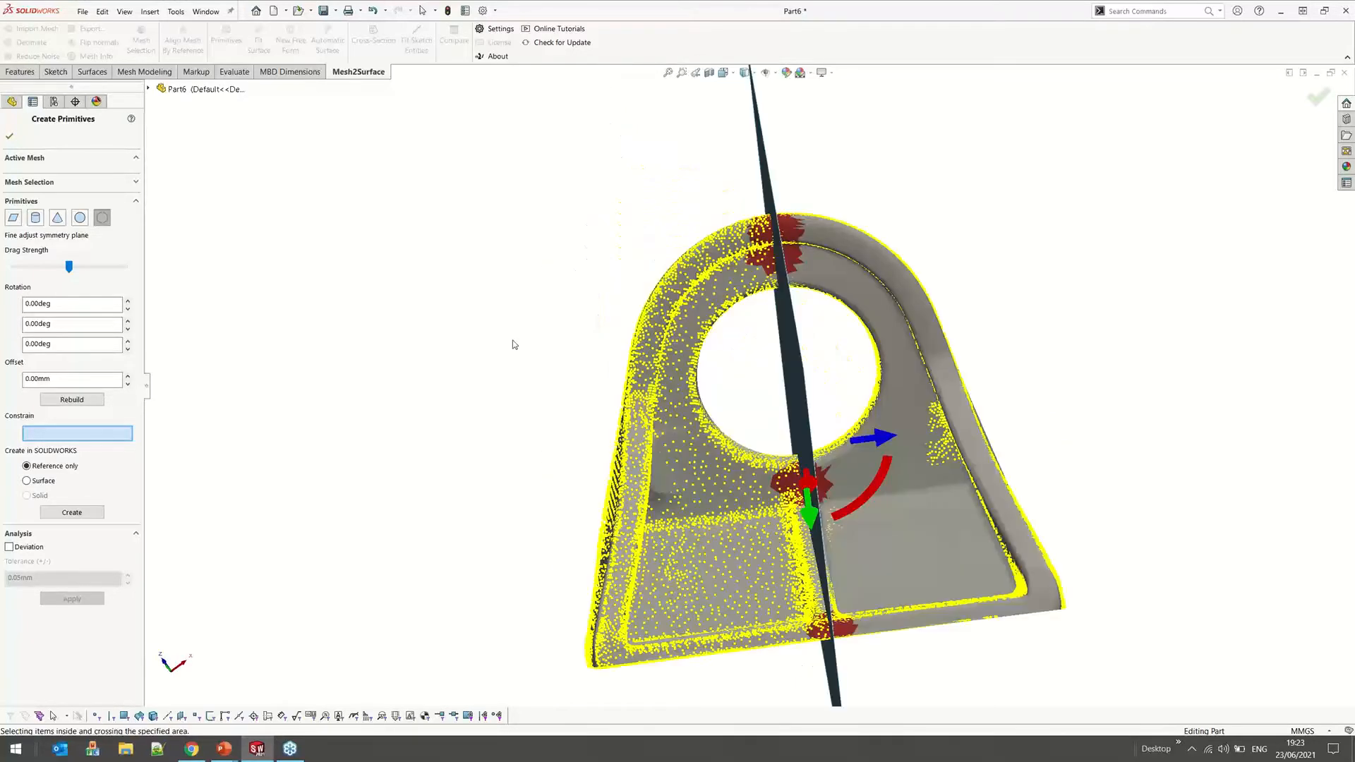
pyautogui.click(72, 400)
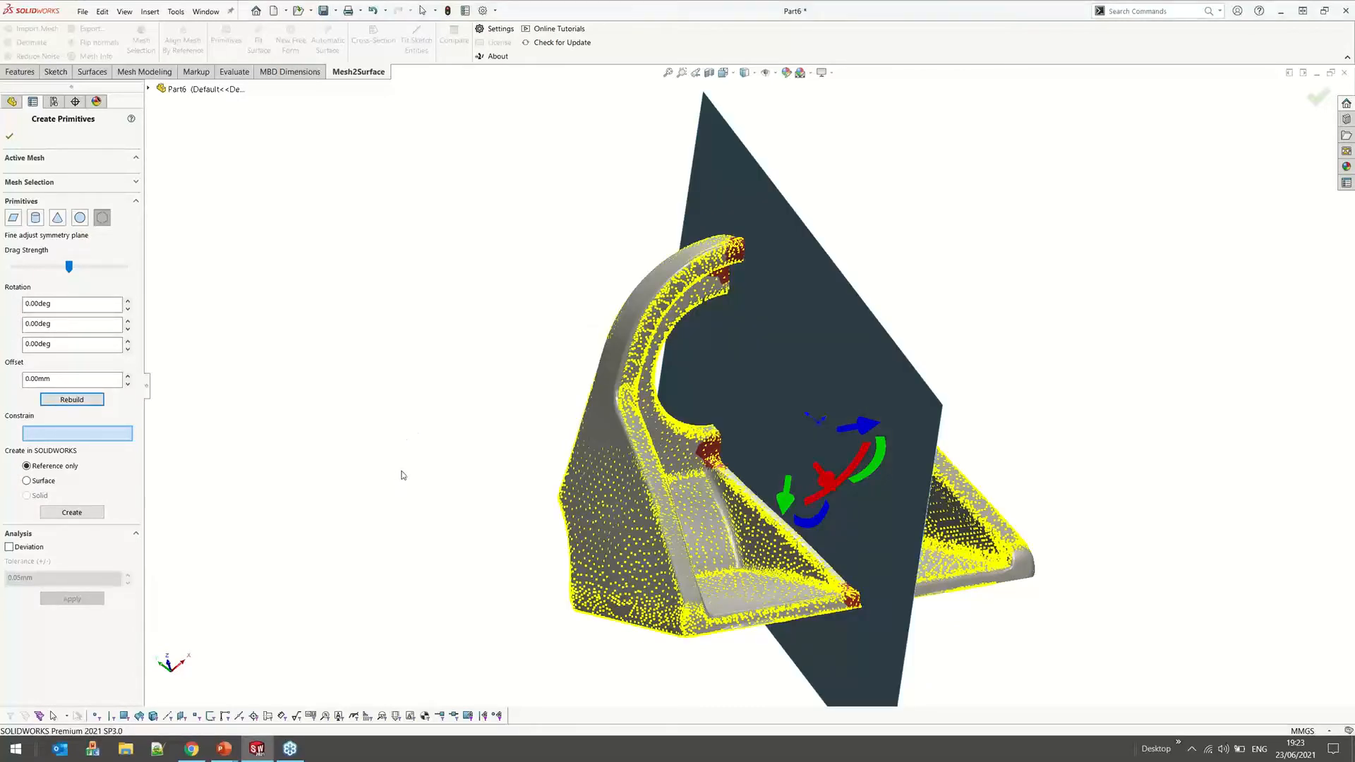
# Run the symmetry plane's deviation analysis with a 0.05 mm tolerance and create it as a reference-only plane
pyautogui.click(104, 552)
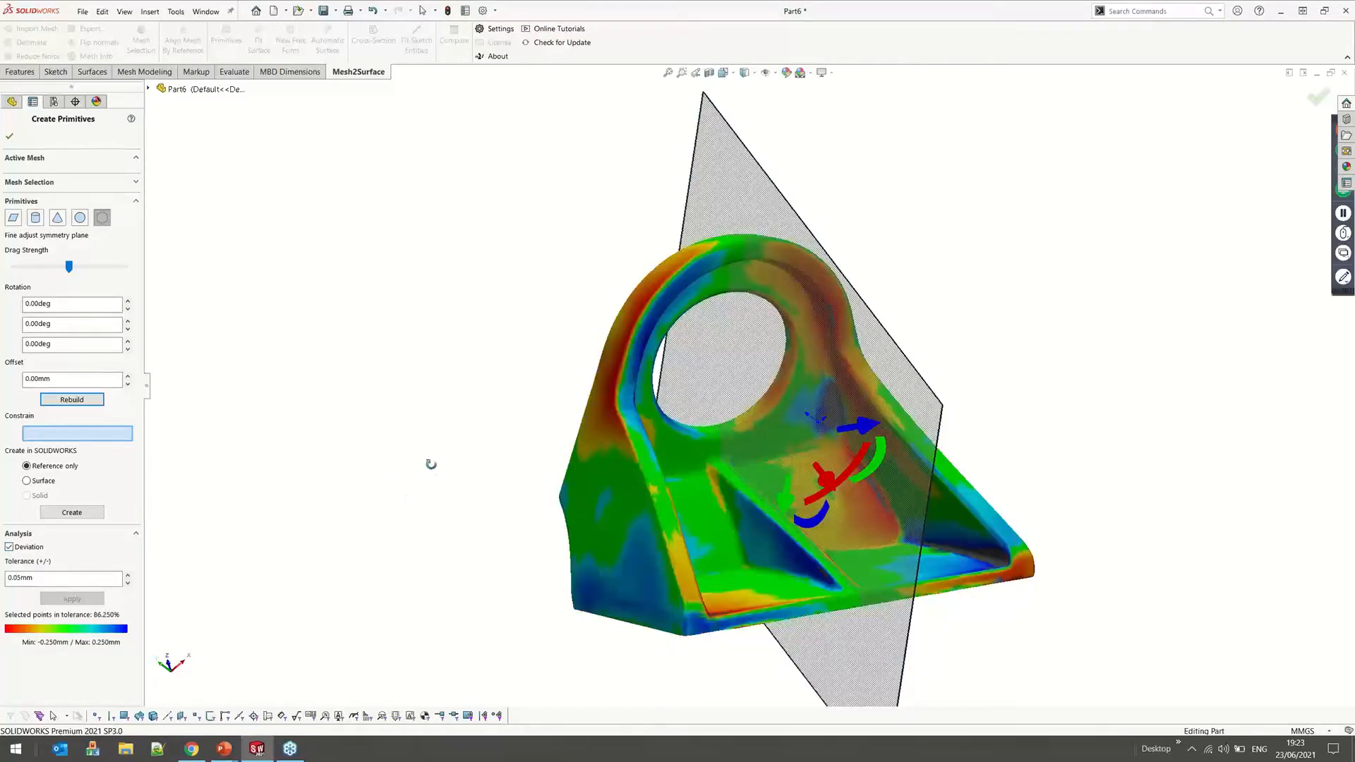
pyautogui.moveTo(407, 467); pyautogui.dragTo(410, 470, button='middle')
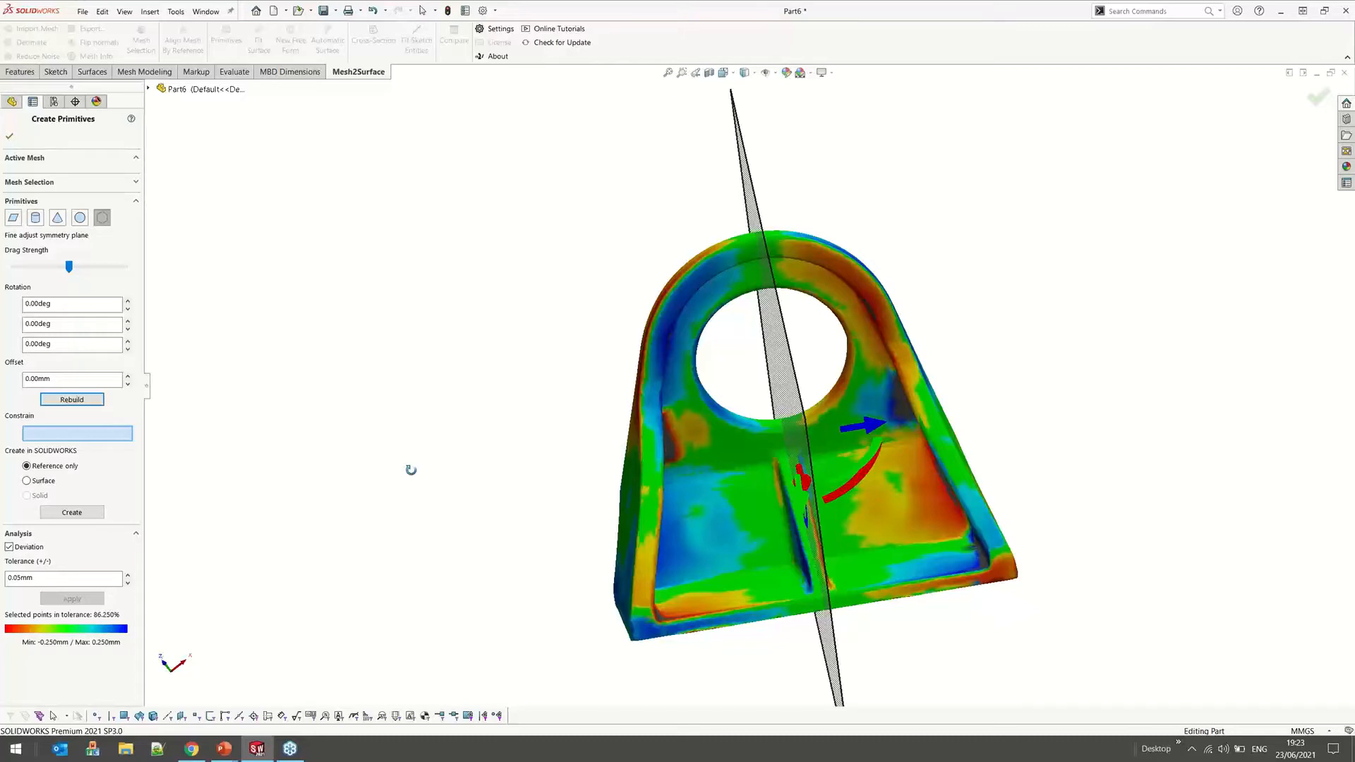
pyautogui.moveTo(411, 470); pyautogui.dragTo(412, 470, button='middle')
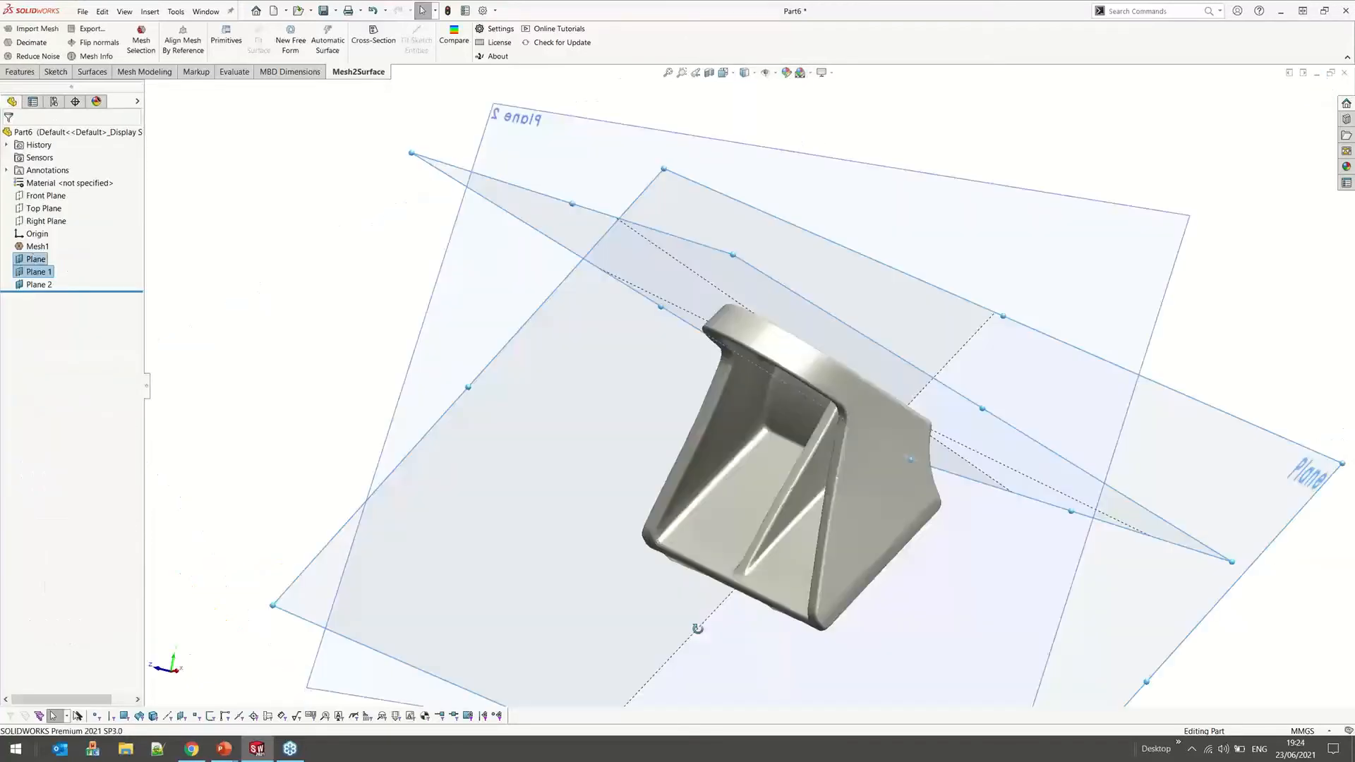
# Begin aligning the mesh by reference, mapping the base plane to the Top Plane (OXZ) with its direction inverted
pyautogui.moveTo(697, 628); pyautogui.dragTo(588, 385, button='middle')
pyautogui.scroll(2, 589, 386)
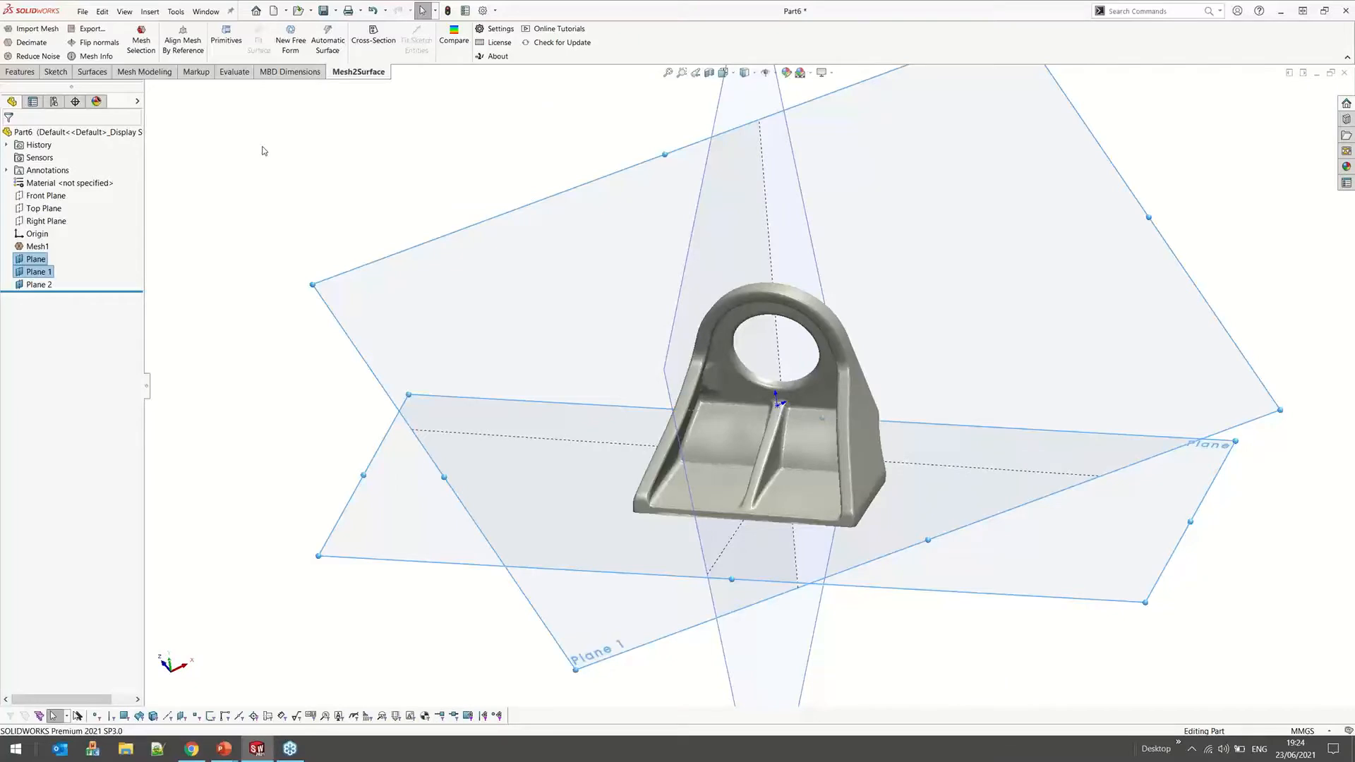
pyautogui.click(187, 45)
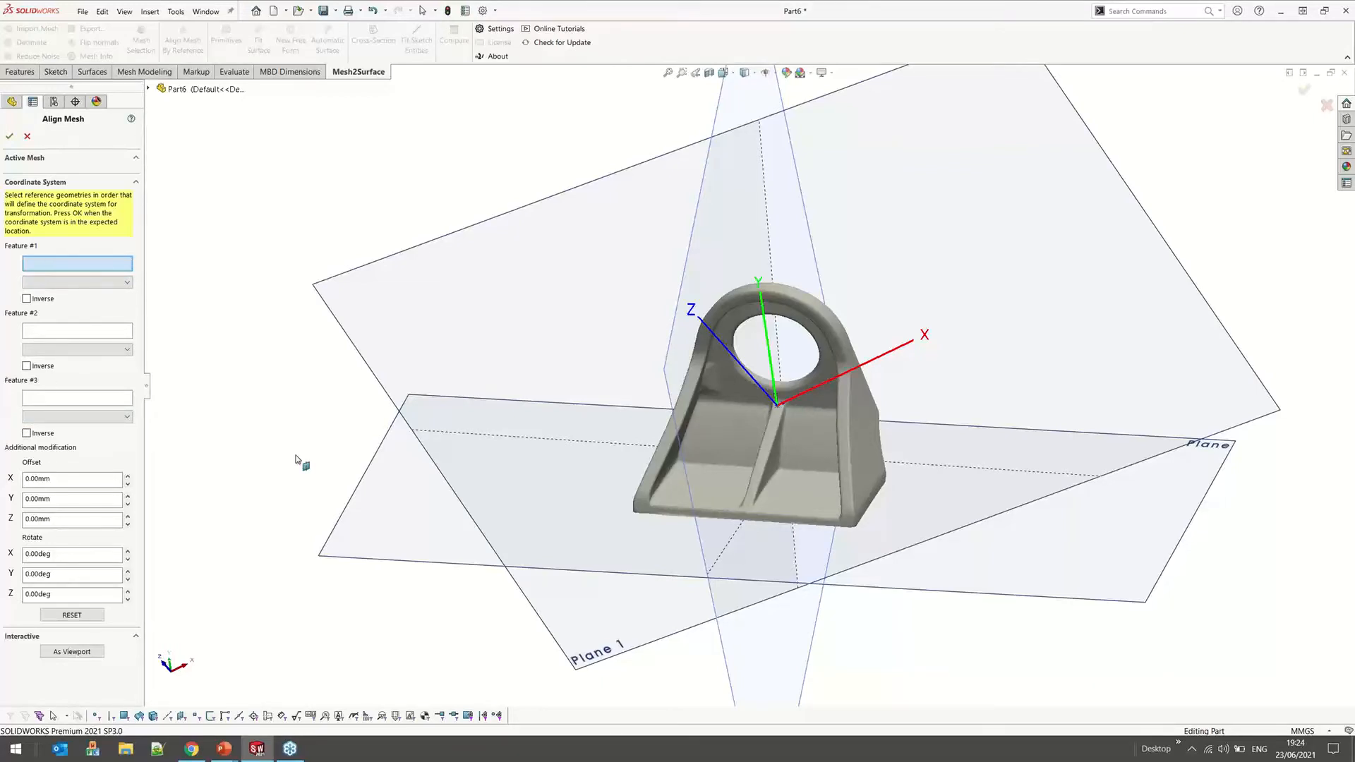
pyautogui.click(398, 514)
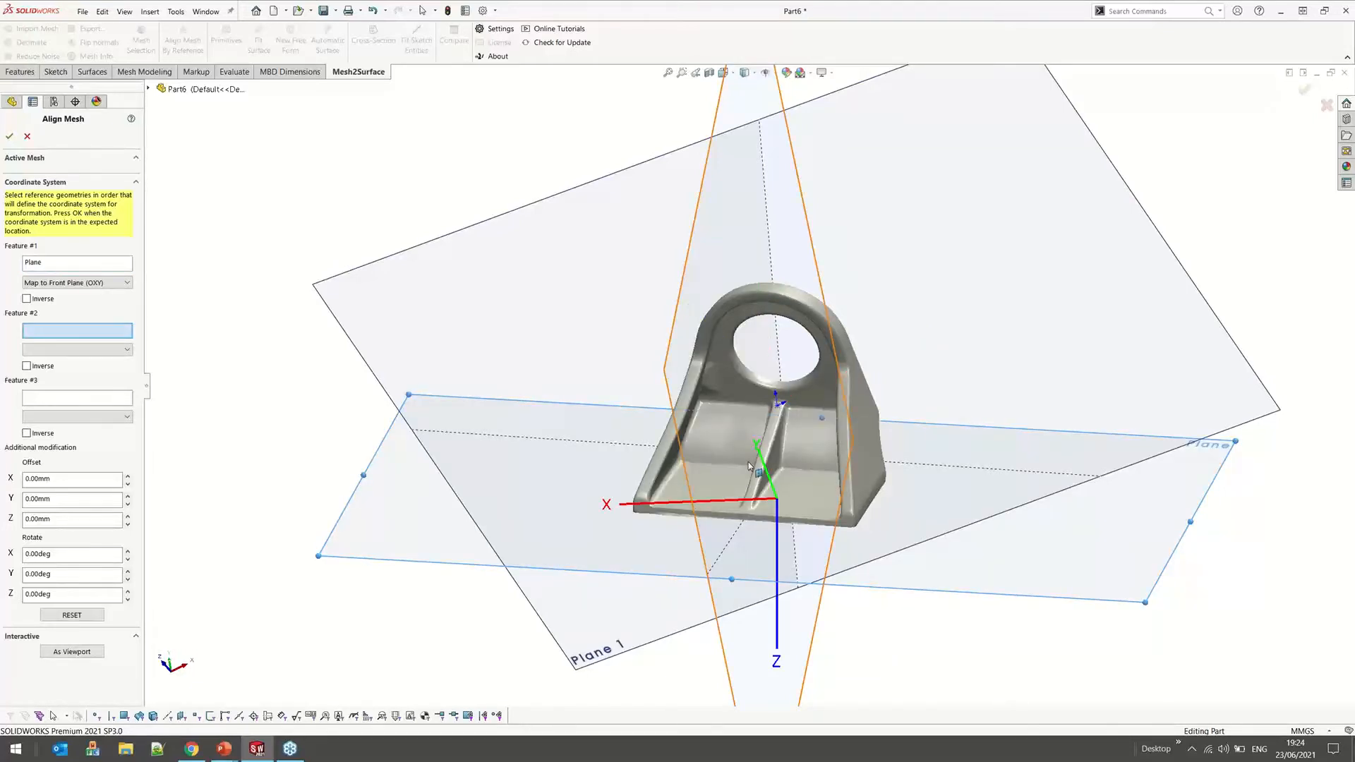
pyautogui.moveTo(748, 466); pyautogui.dragTo(752, 456, button='middle')
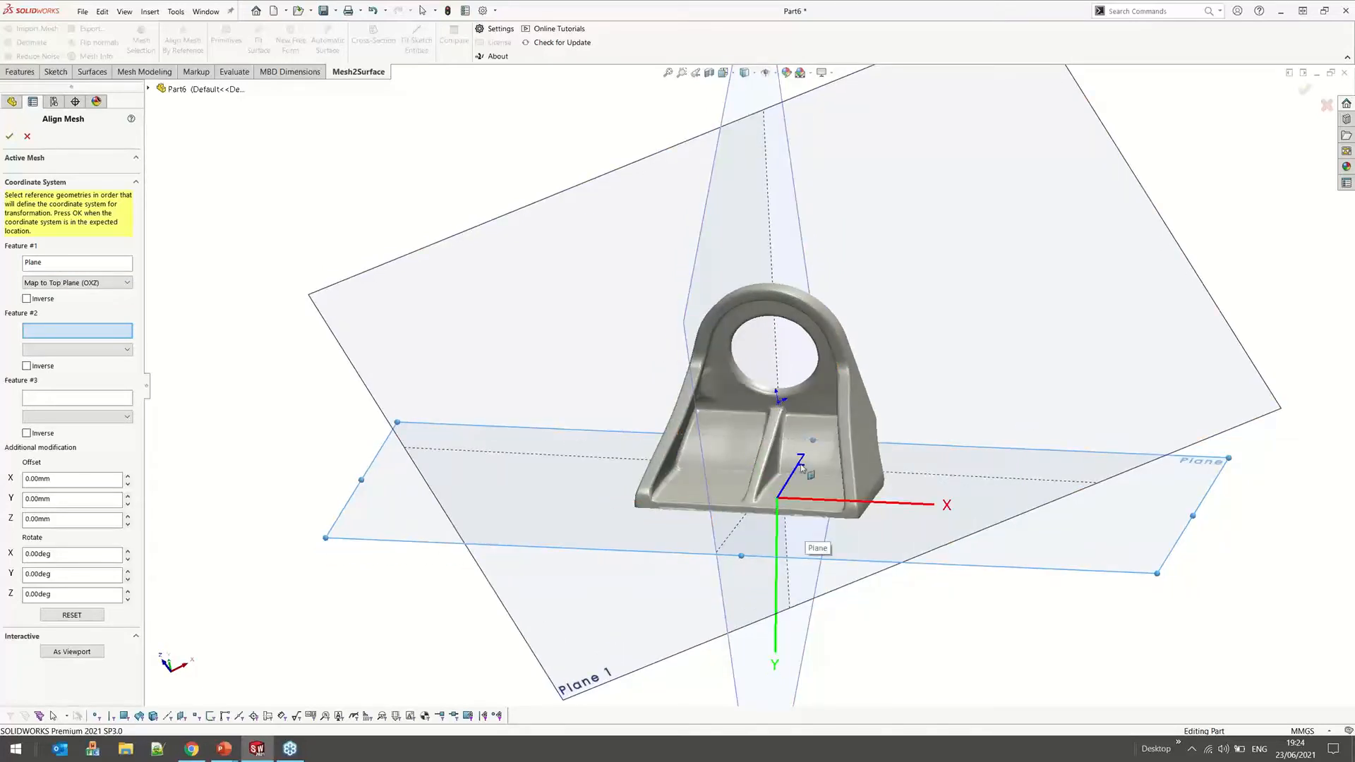
pyautogui.click(27, 298)
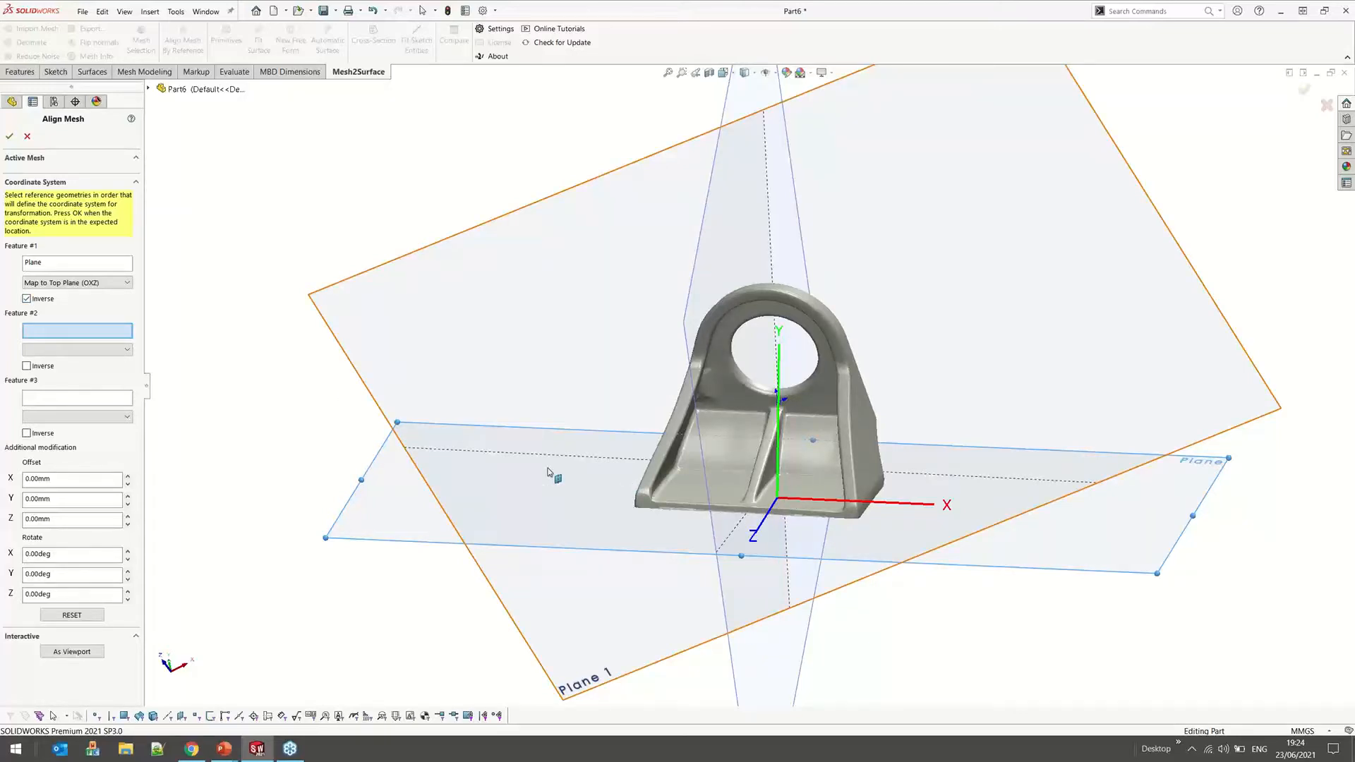
# Map Plane 1 to the Front Plane (OXY) with inverse enabled as the second alignment feature, and complete the mesh alignment
pyautogui.moveTo(548, 468); pyautogui.dragTo(523, 432, button='middle')
pyautogui.scroll(-1, 740, 464)
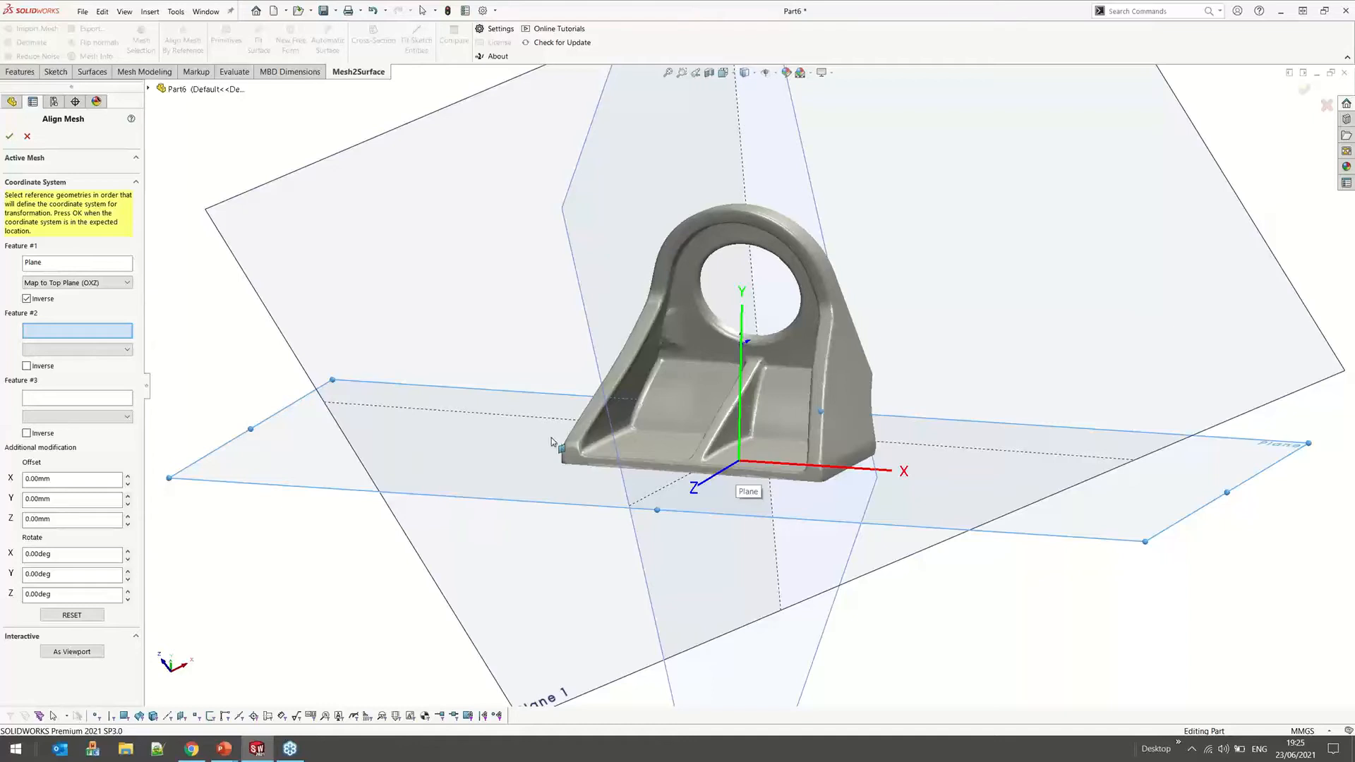
pyautogui.click(334, 393)
pyautogui.moveTo(334, 394); pyautogui.dragTo(957, 466, button='middle')
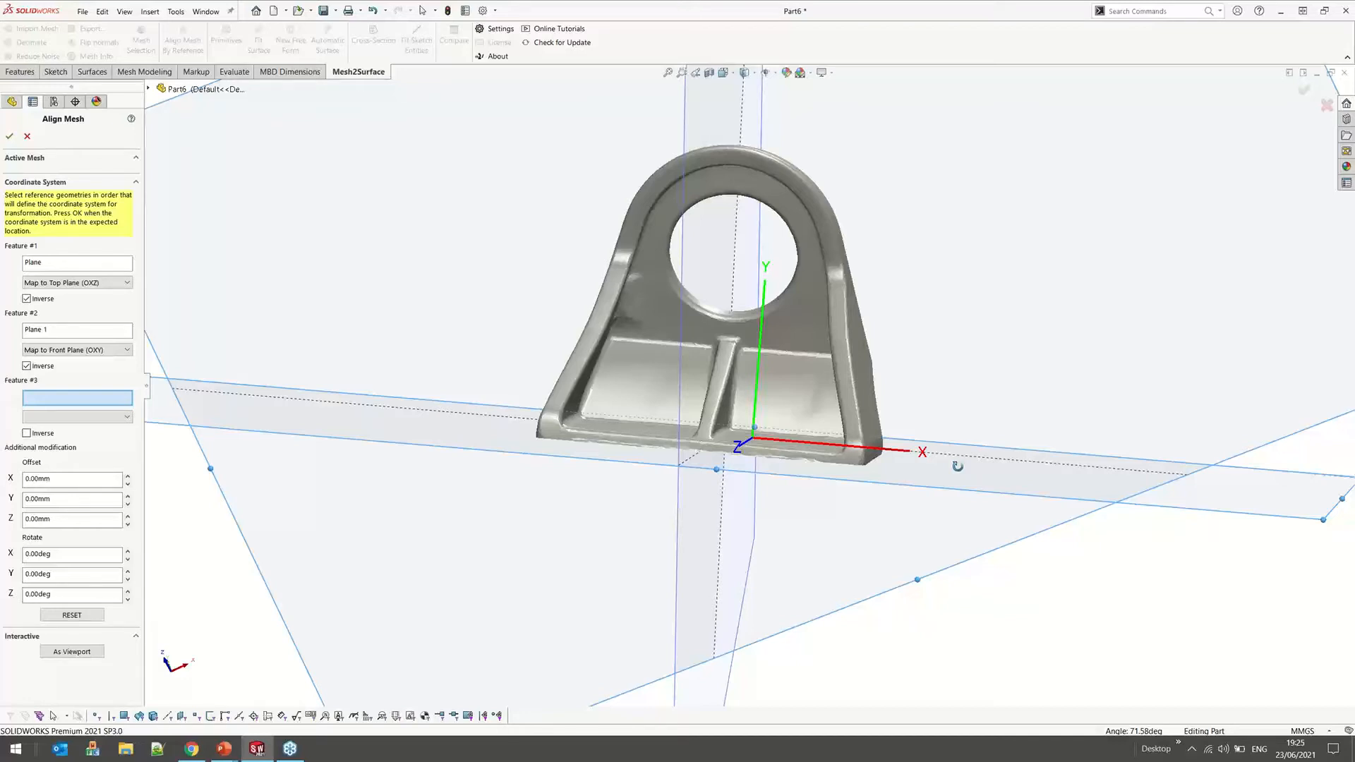
pyautogui.moveTo(957, 466); pyautogui.dragTo(945, 465, button='middle')
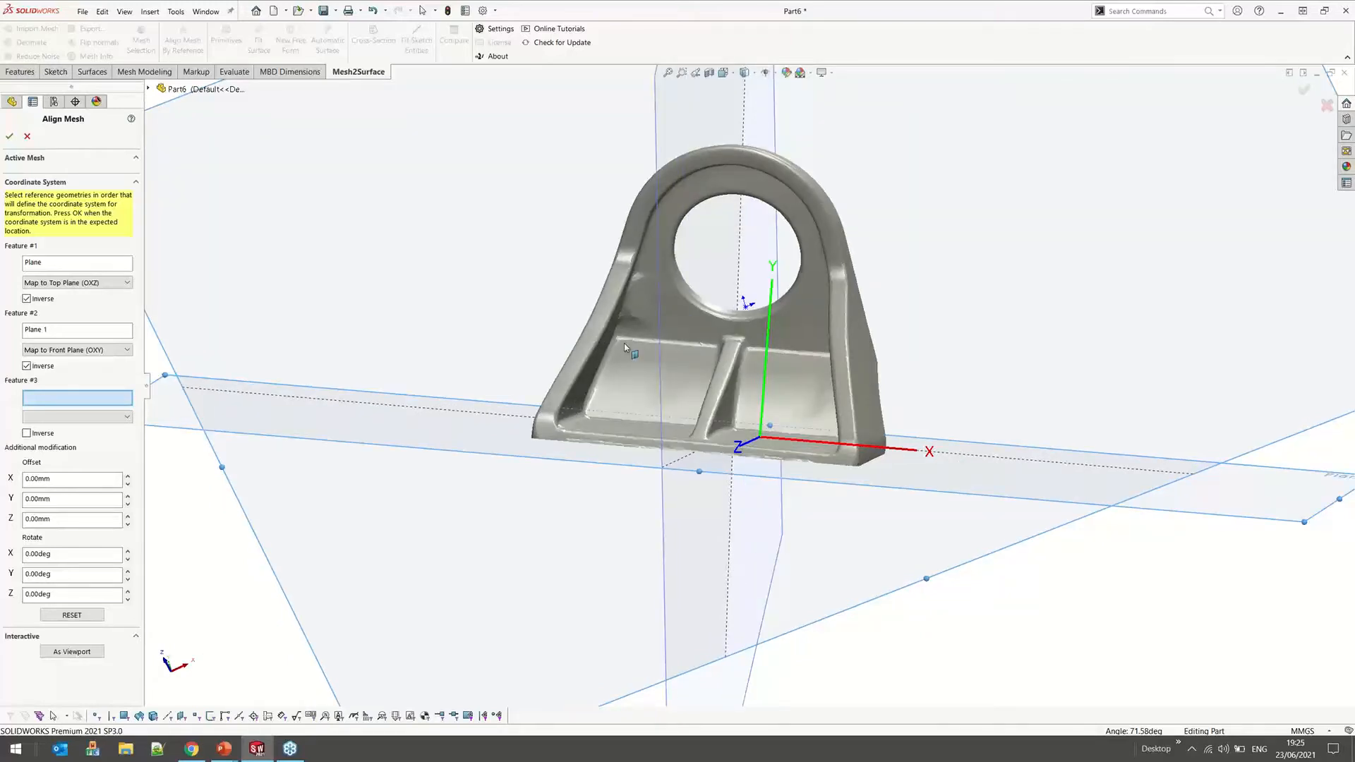
pyautogui.scroll(2, 623, 343)
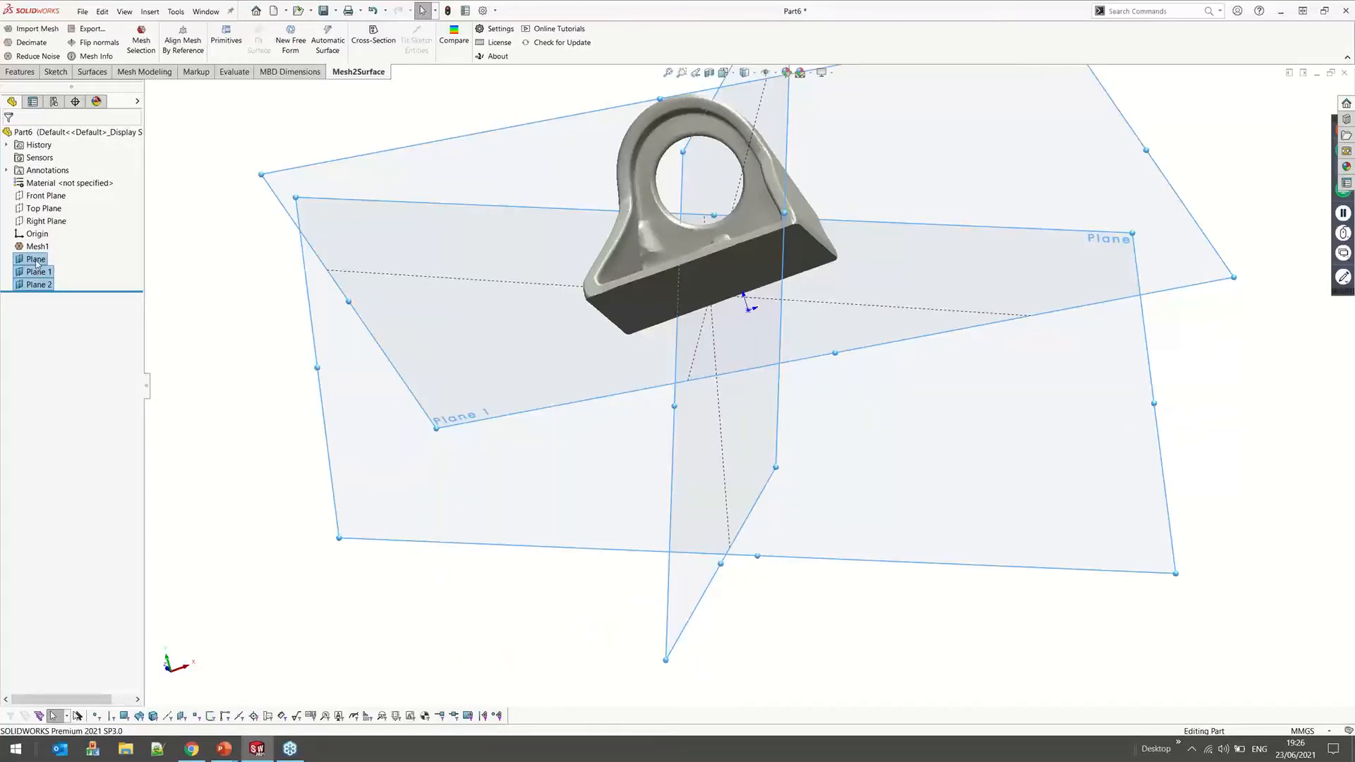
# Delete the three reference planes Plane, Plane 1 and Plane 2 from the part
pyautogui.rightClick(37, 262)
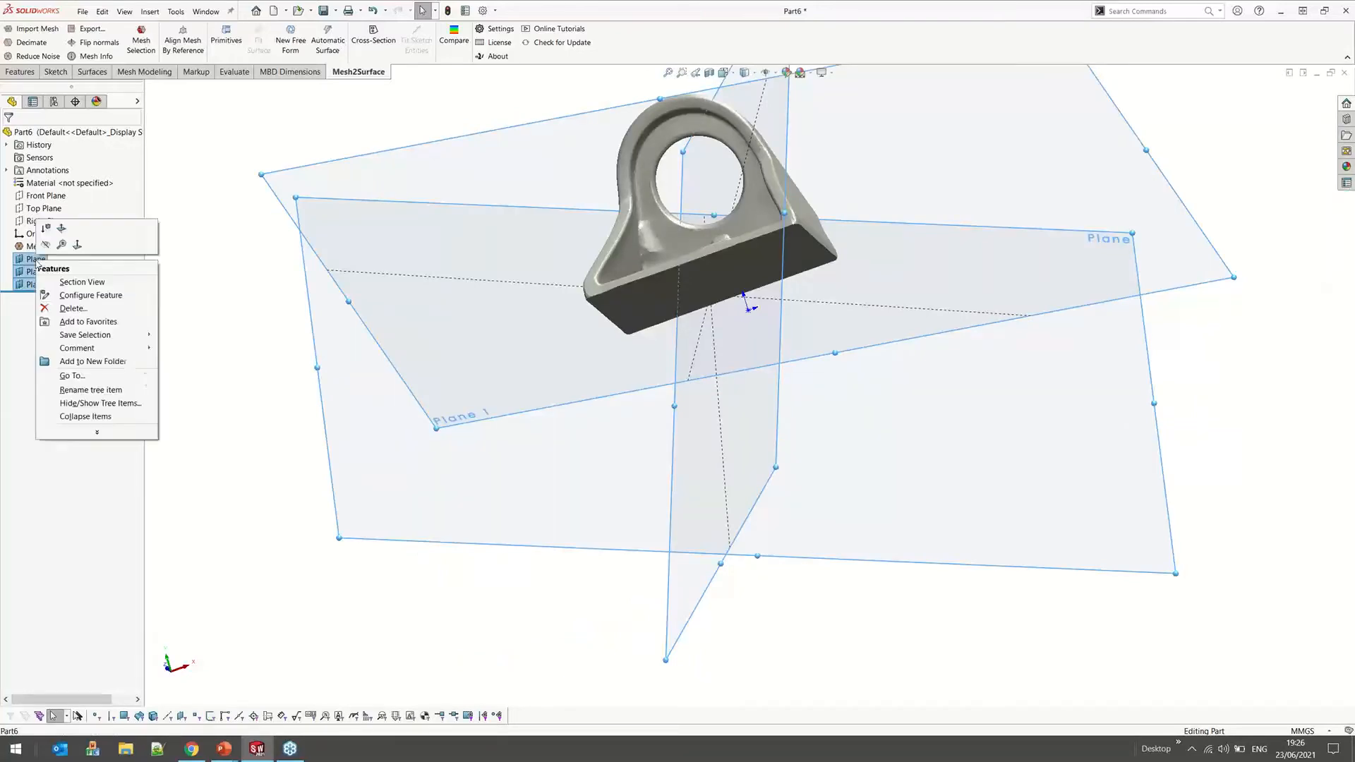
pyautogui.click(74, 308)
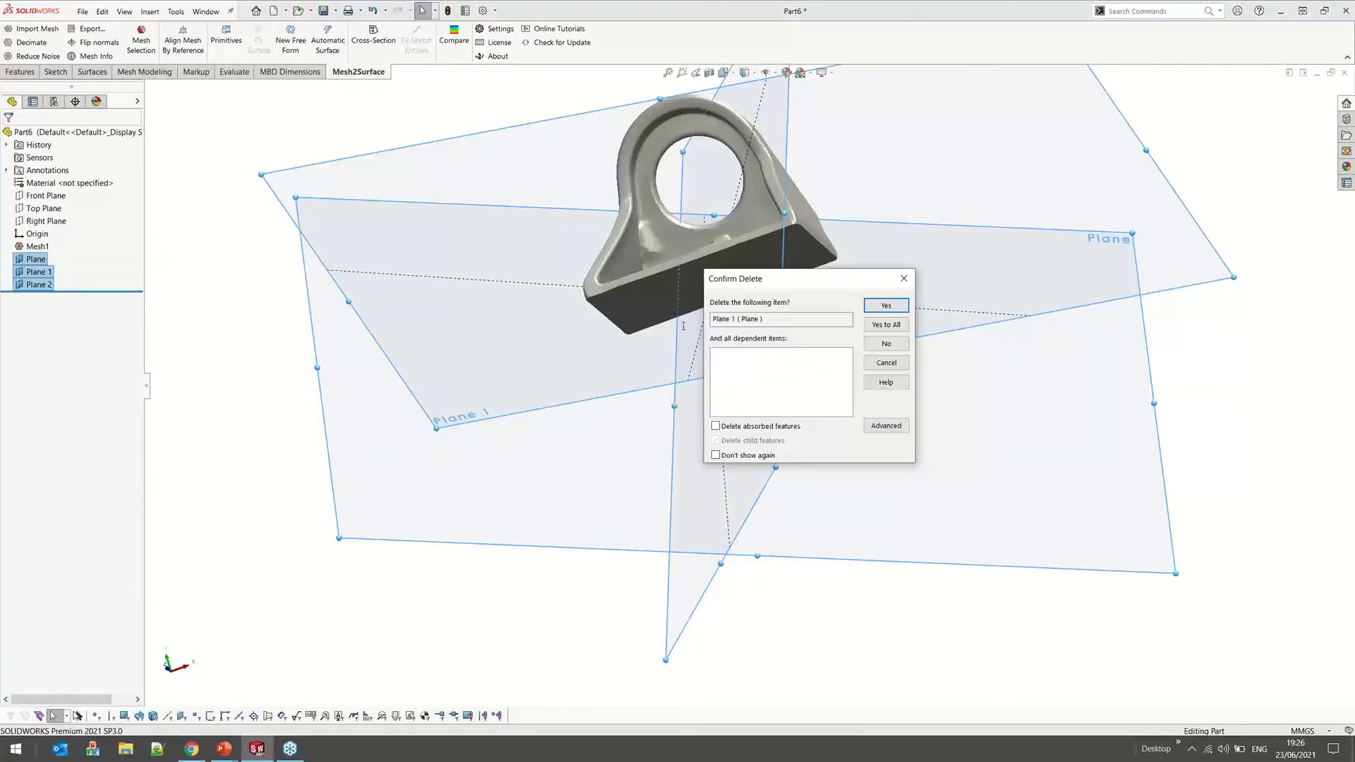
pyautogui.click(886, 325)
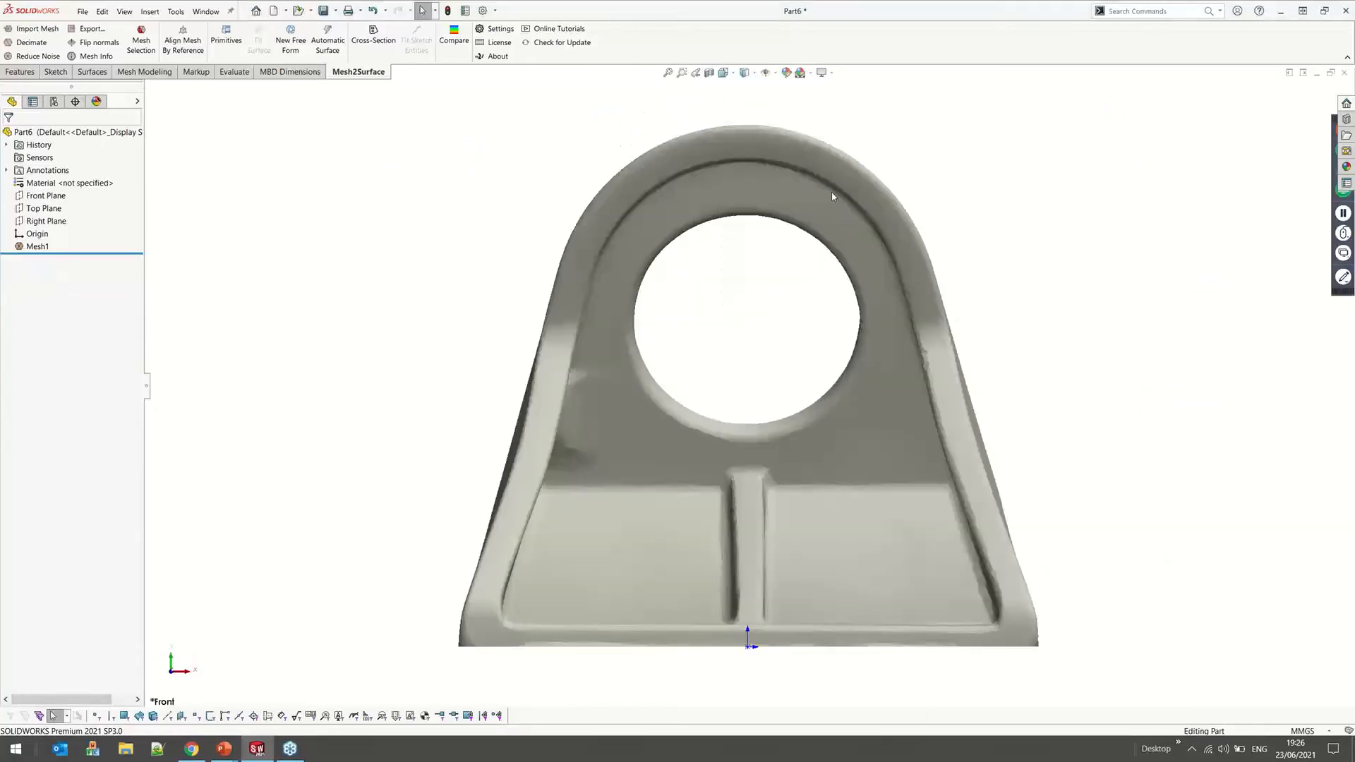
# Examine the aligned bracket mesh relative to the origin in the Front view and from angled views
pyautogui.scroll(3, 813, 396)
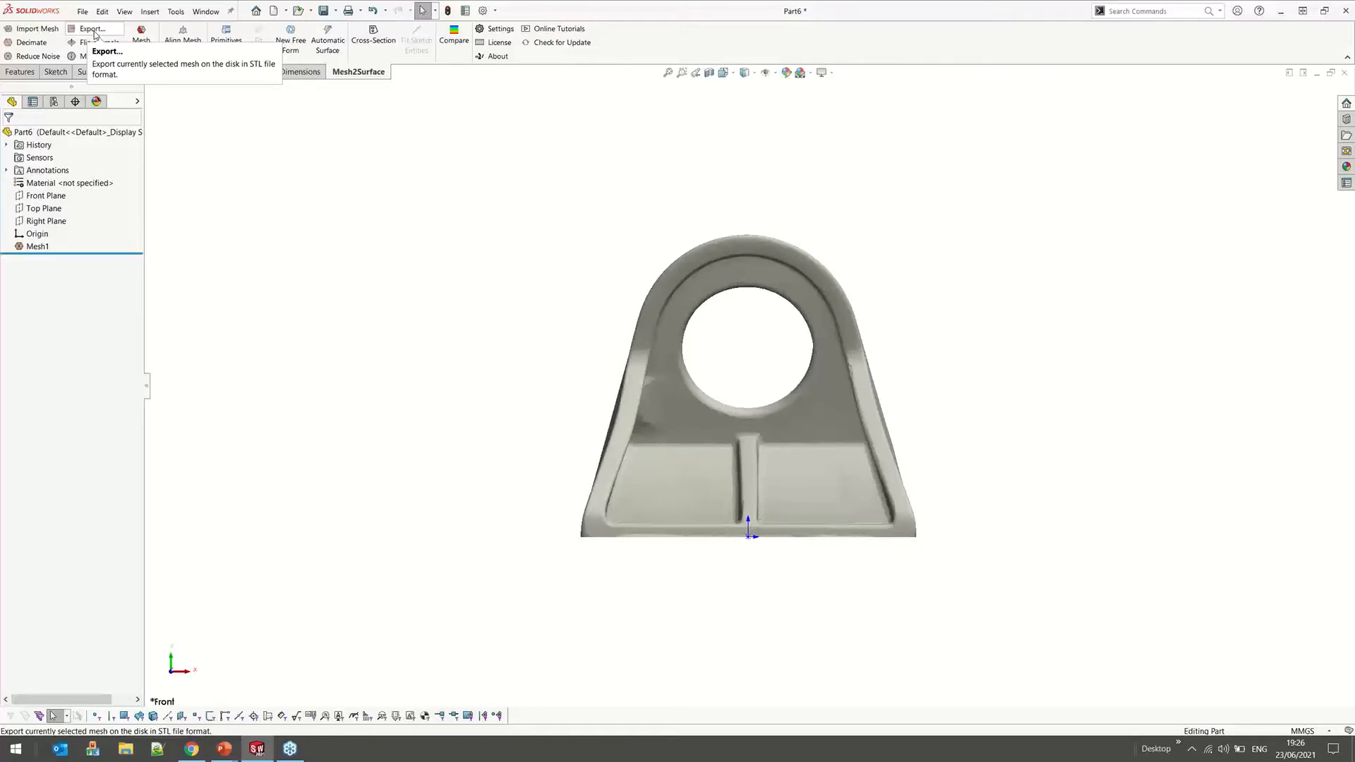
pyautogui.scroll(2, 437, 329)
pyautogui.moveTo(801, 507); pyautogui.dragTo(752, 369, button='middle')
pyautogui.press('space')
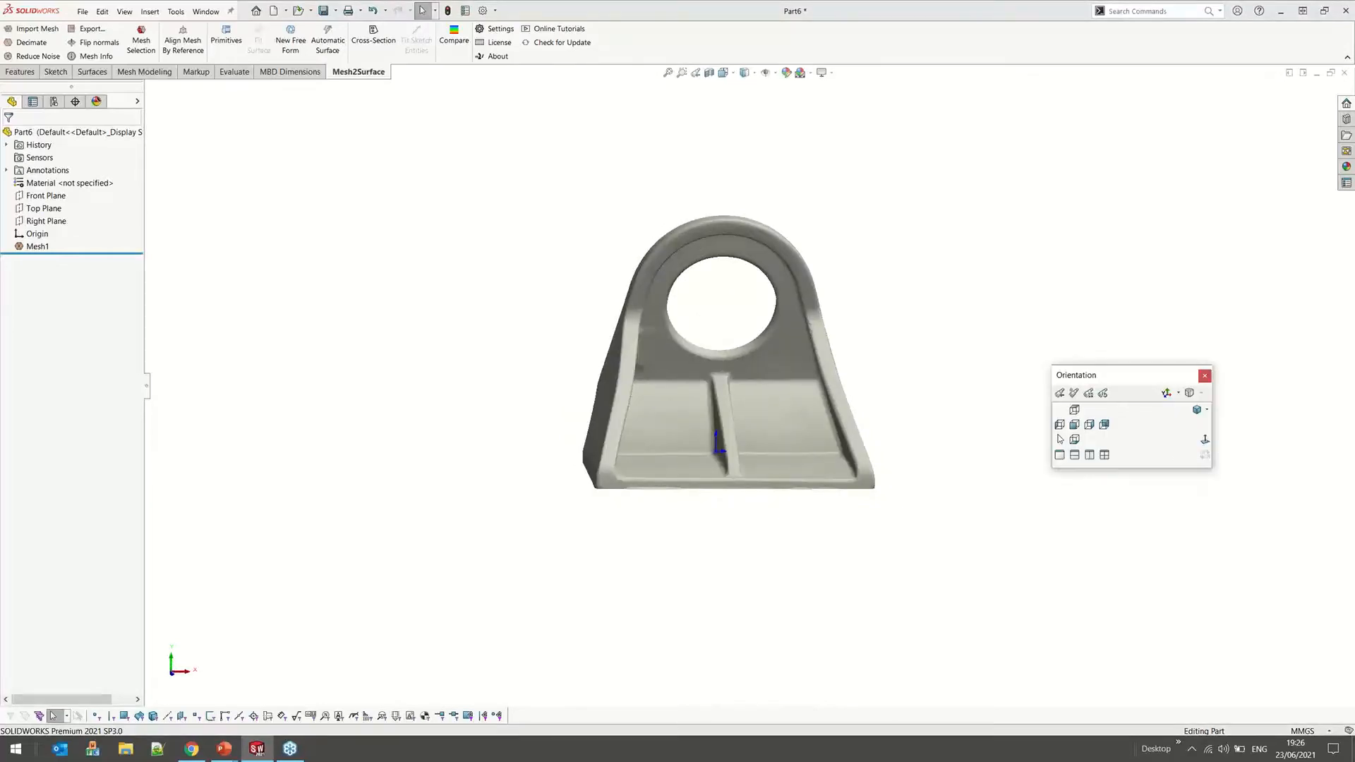
pyautogui.click(1074, 424)
pyautogui.scroll(5, 626, 329)
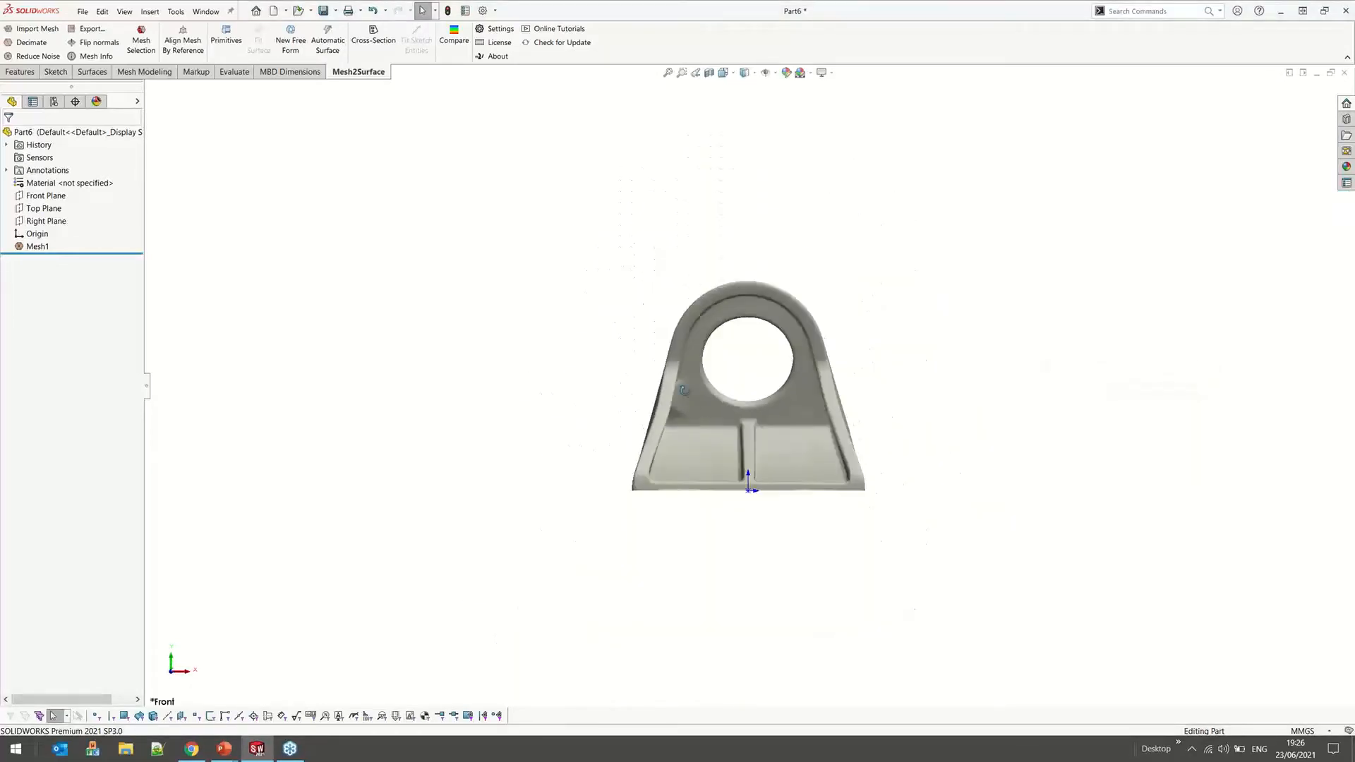
pyautogui.moveTo(688, 384); pyautogui.dragTo(802, 432, button='middle')
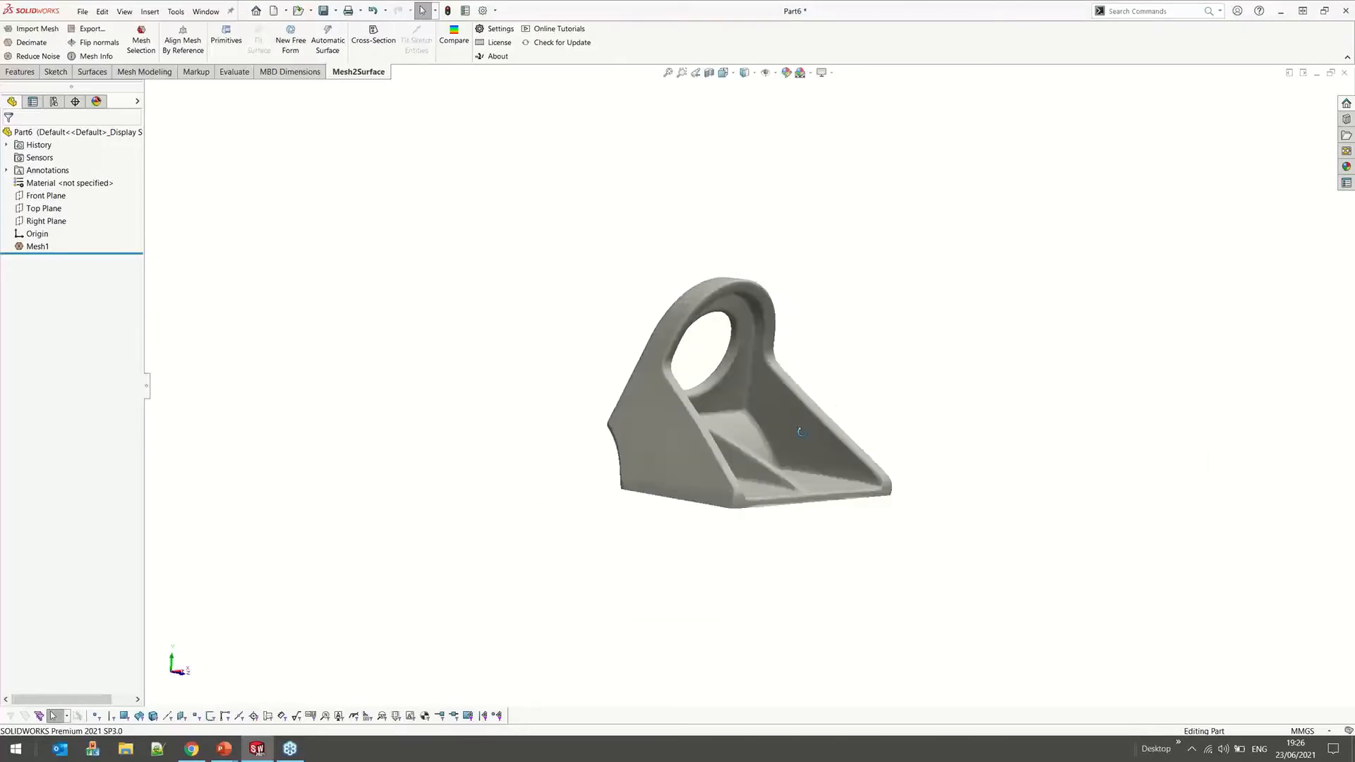
pyautogui.moveTo(802, 432); pyautogui.dragTo(800, 440, button='middle')
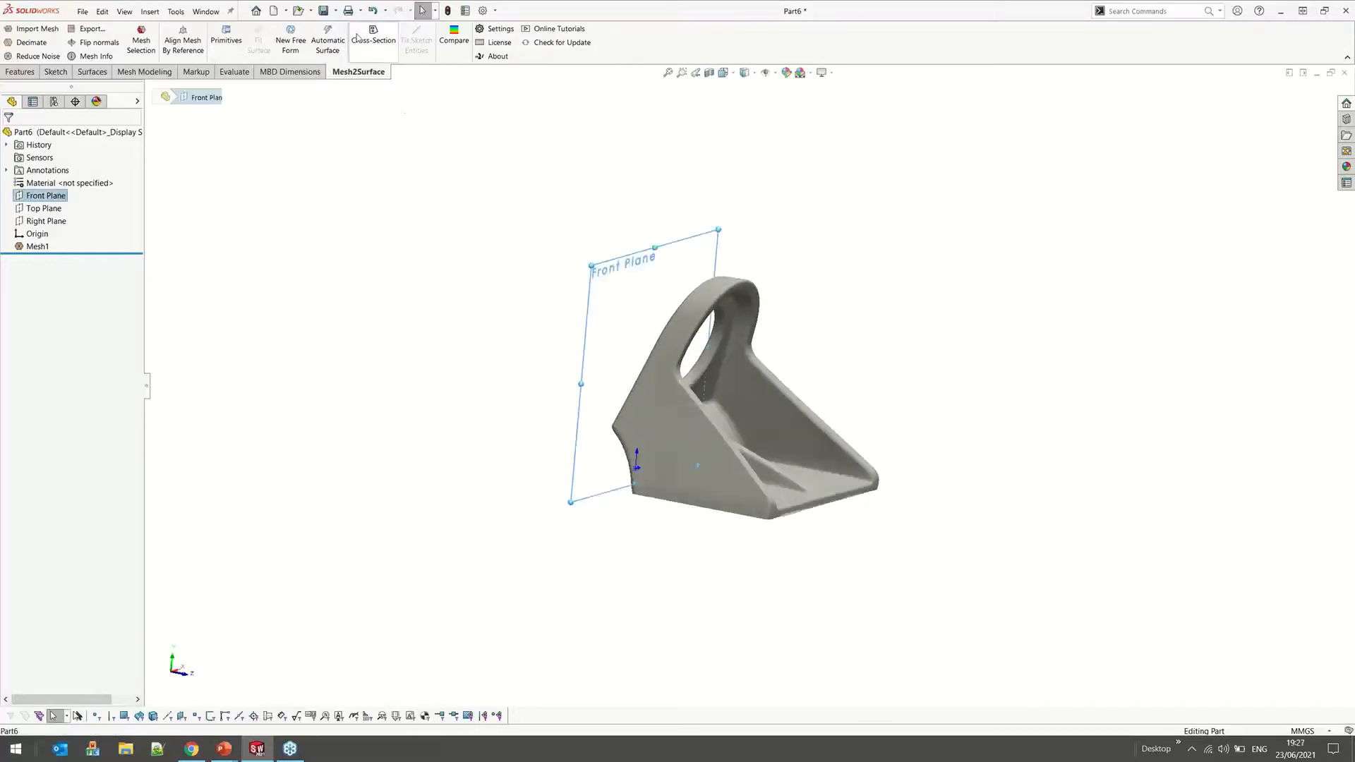
# Set up a Front Plane cross-section offset about 15.7 mm with 20 stacked sections through the selection only, and enable Create on slicing plane
pyautogui.click(359, 37)
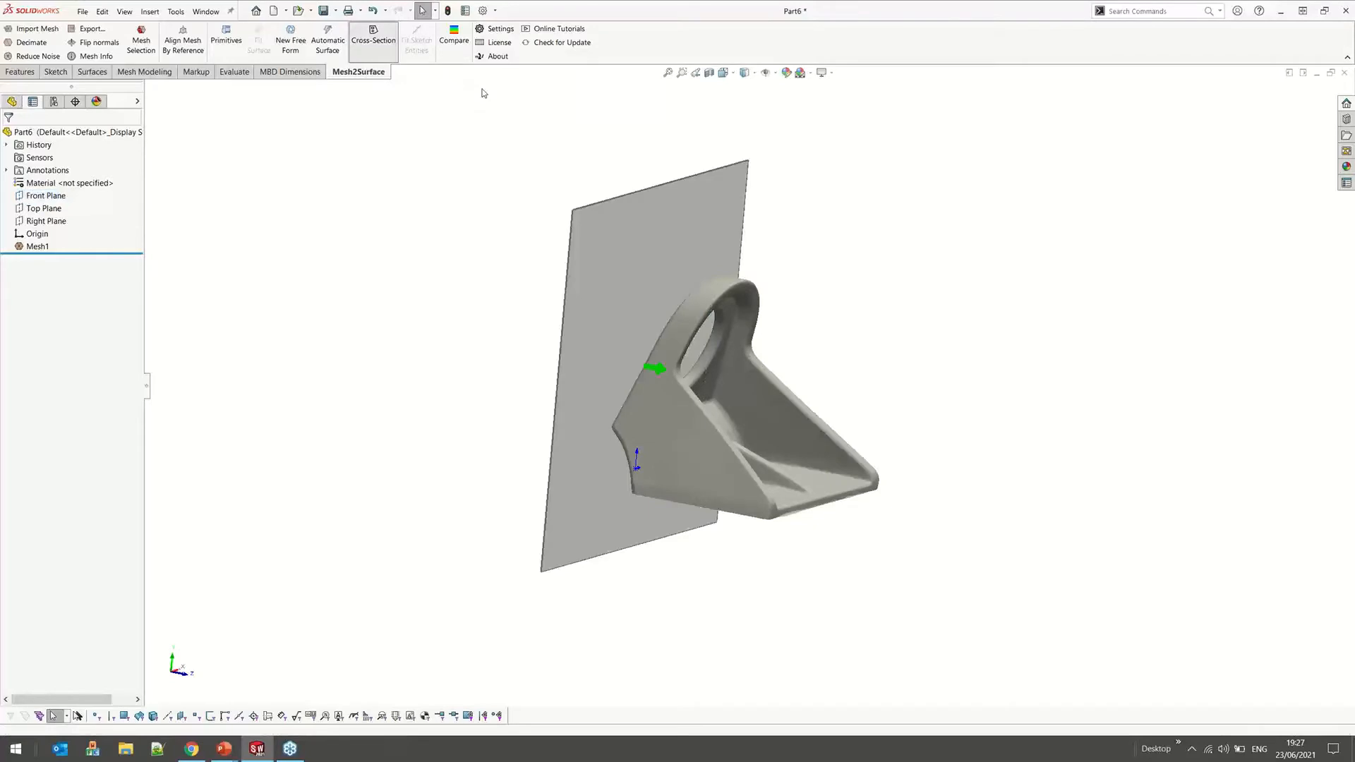
pyautogui.scroll(-1, 602, 247)
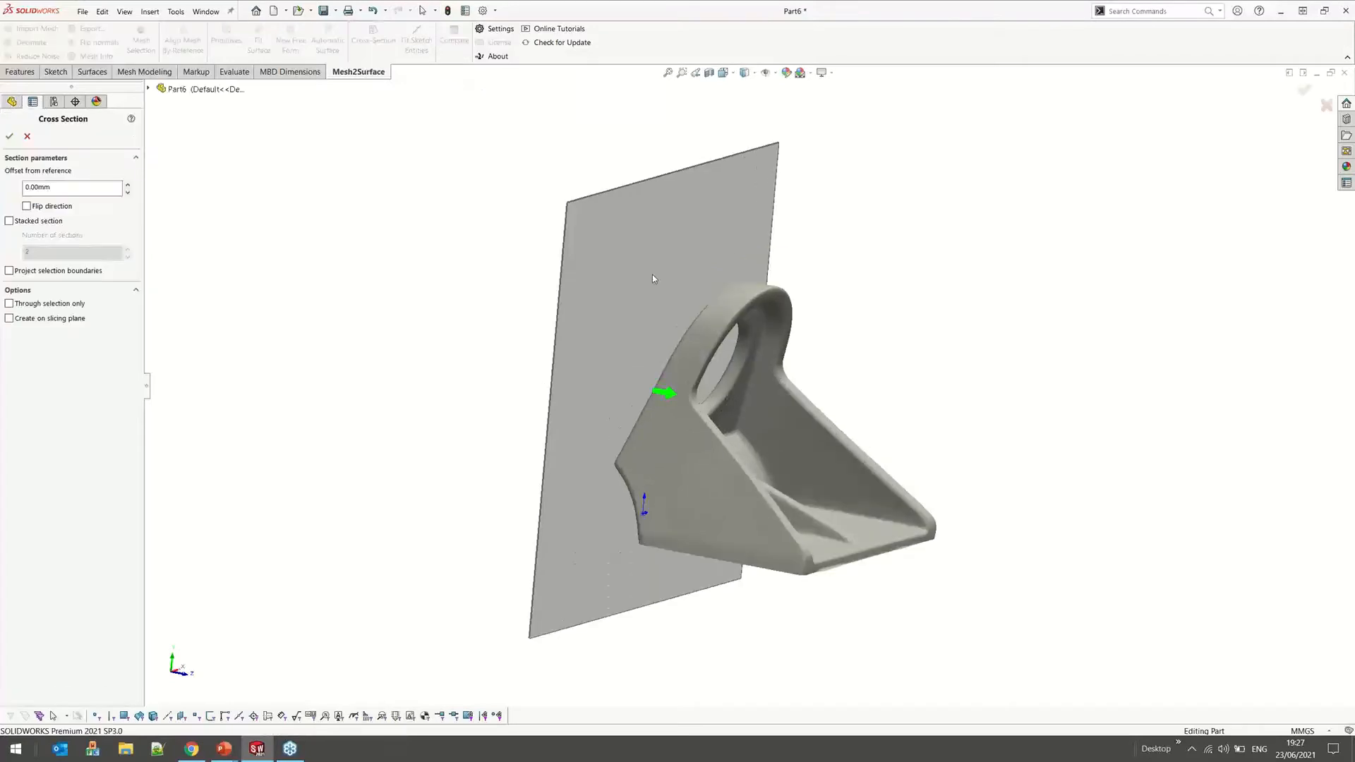
pyautogui.moveTo(665, 393); pyautogui.dragTo(750, 354)
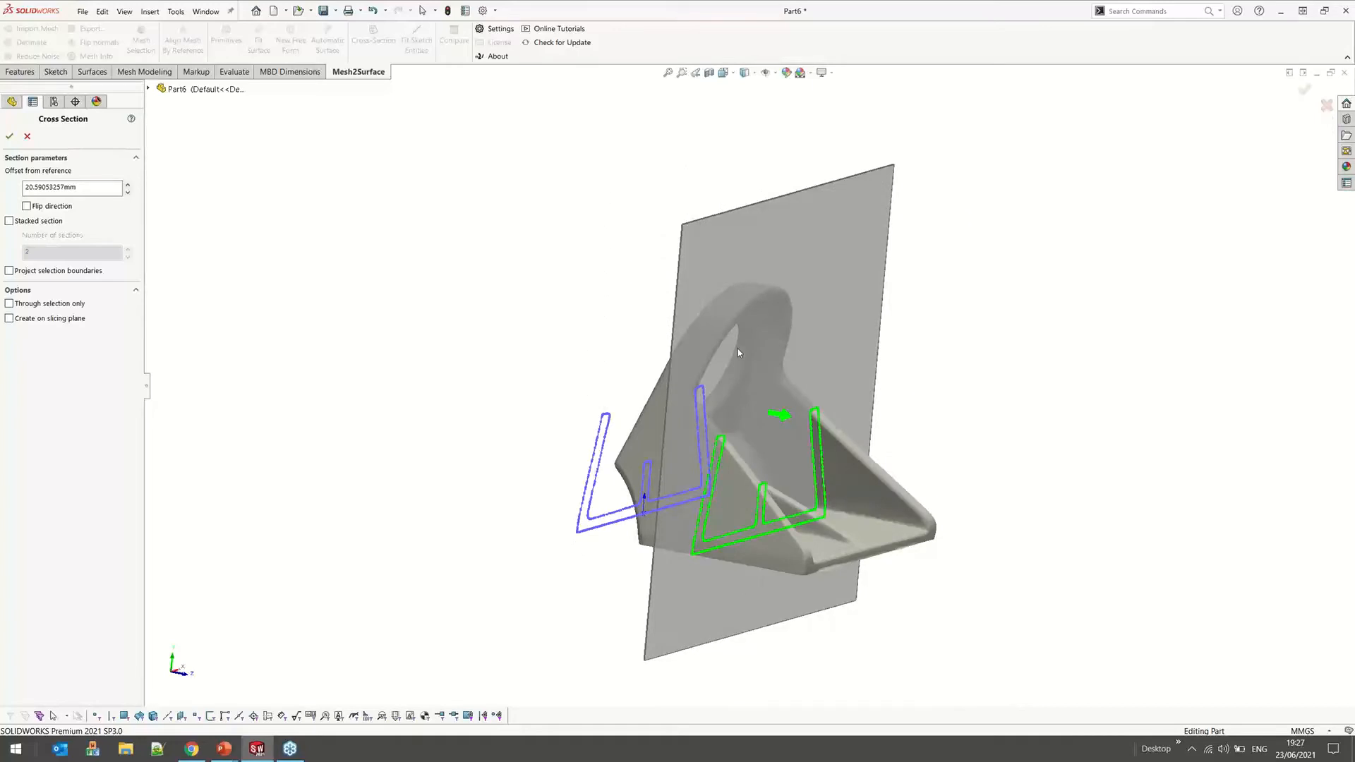
pyautogui.moveTo(738, 349); pyautogui.dragTo(735, 347)
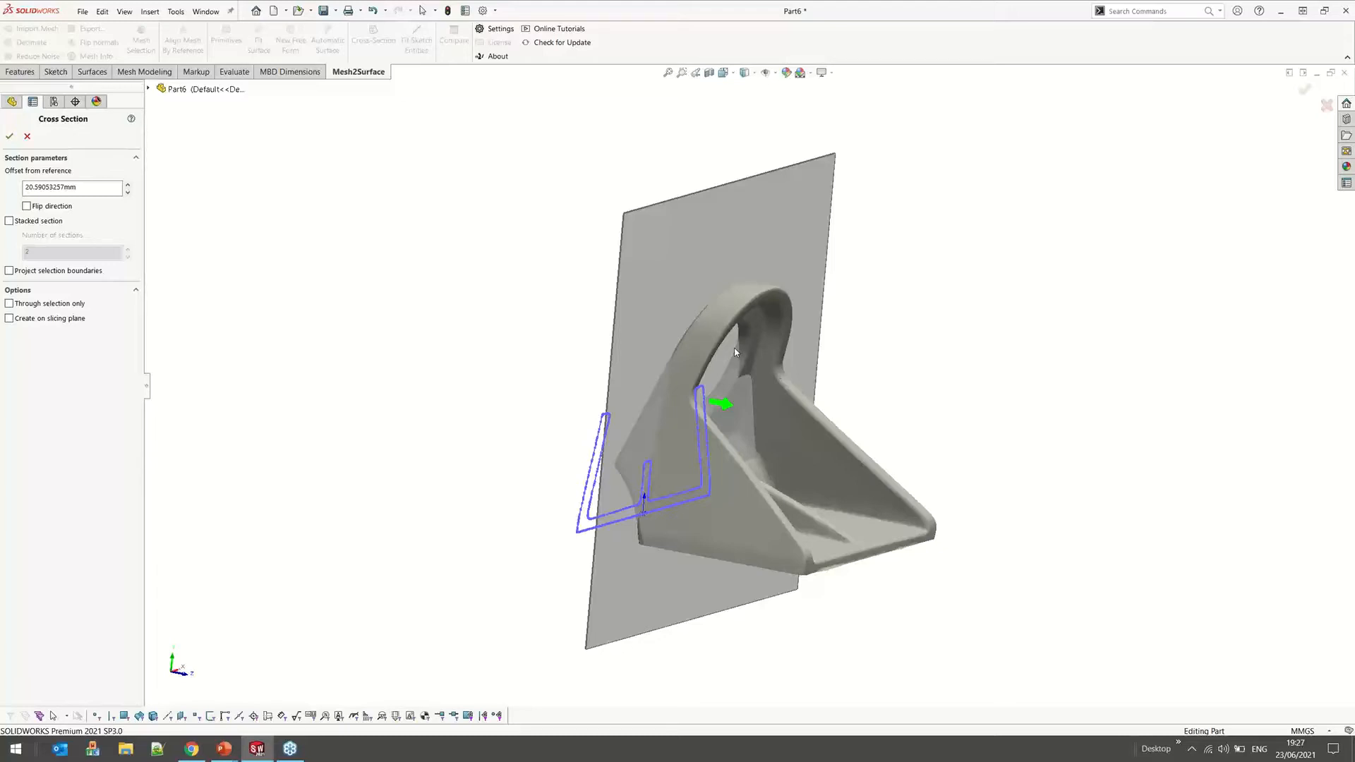
pyautogui.moveTo(724, 403); pyautogui.dragTo(805, 418)
pyautogui.scroll(-1, 582, 358)
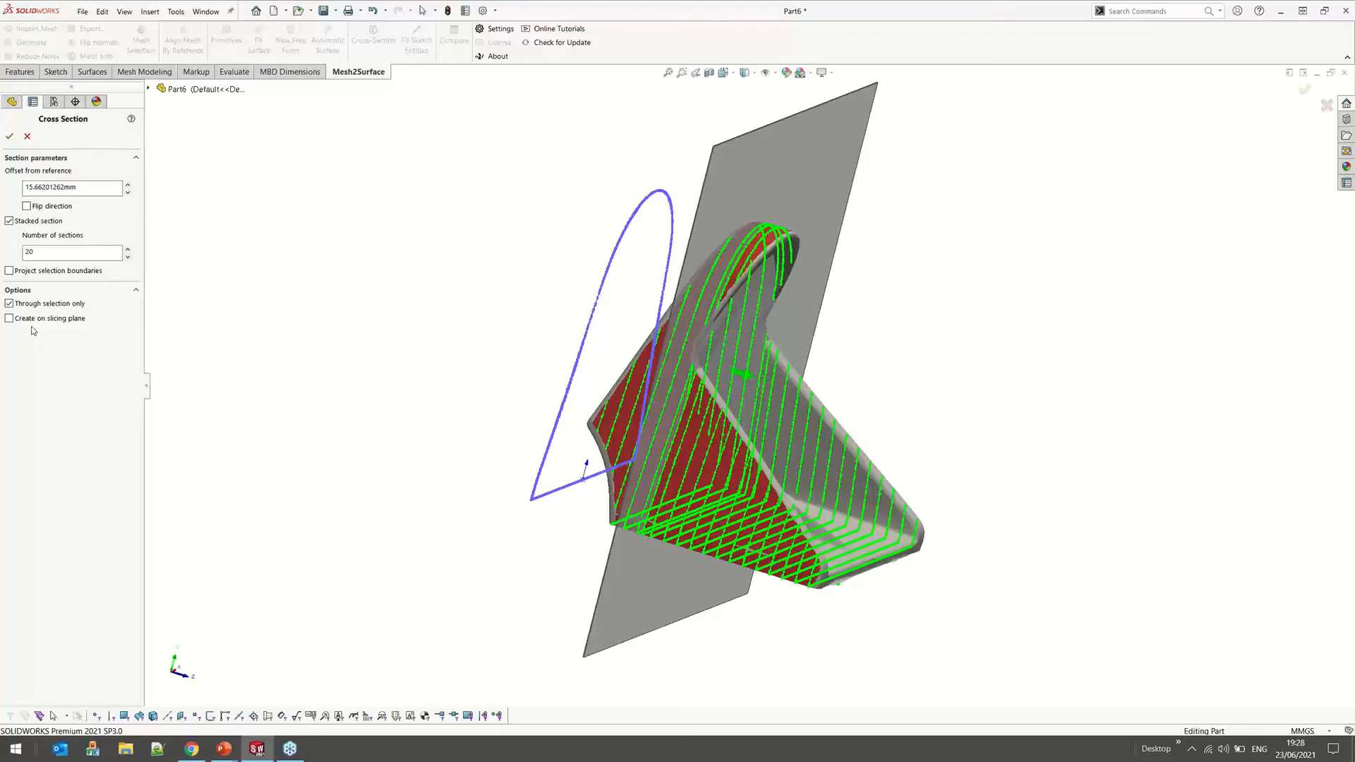
pyautogui.click(9, 320)
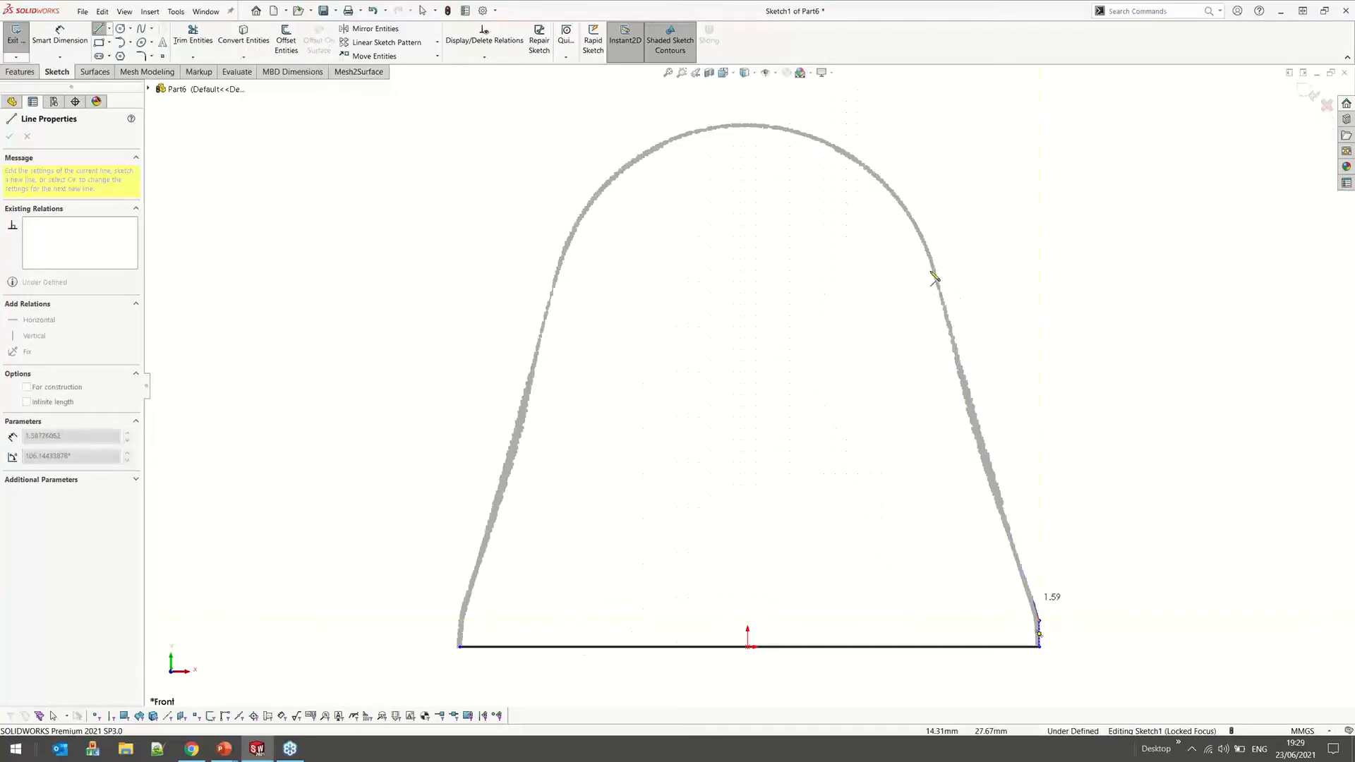
# Sketch the right slanted side line about 28.3 mm long, following the section curve up to the arch
pyautogui.click(935, 268)
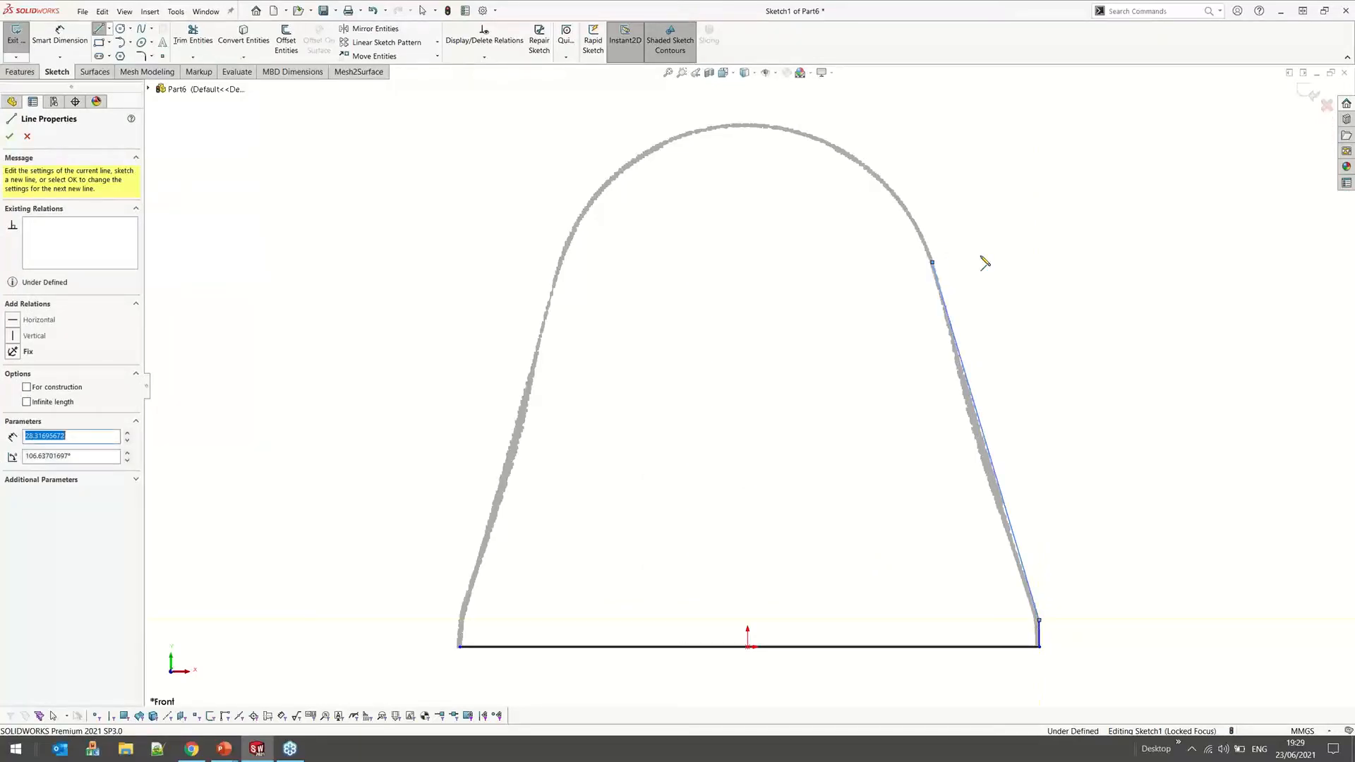
pyautogui.press('Escape')
pyautogui.rightClick(556, 520)
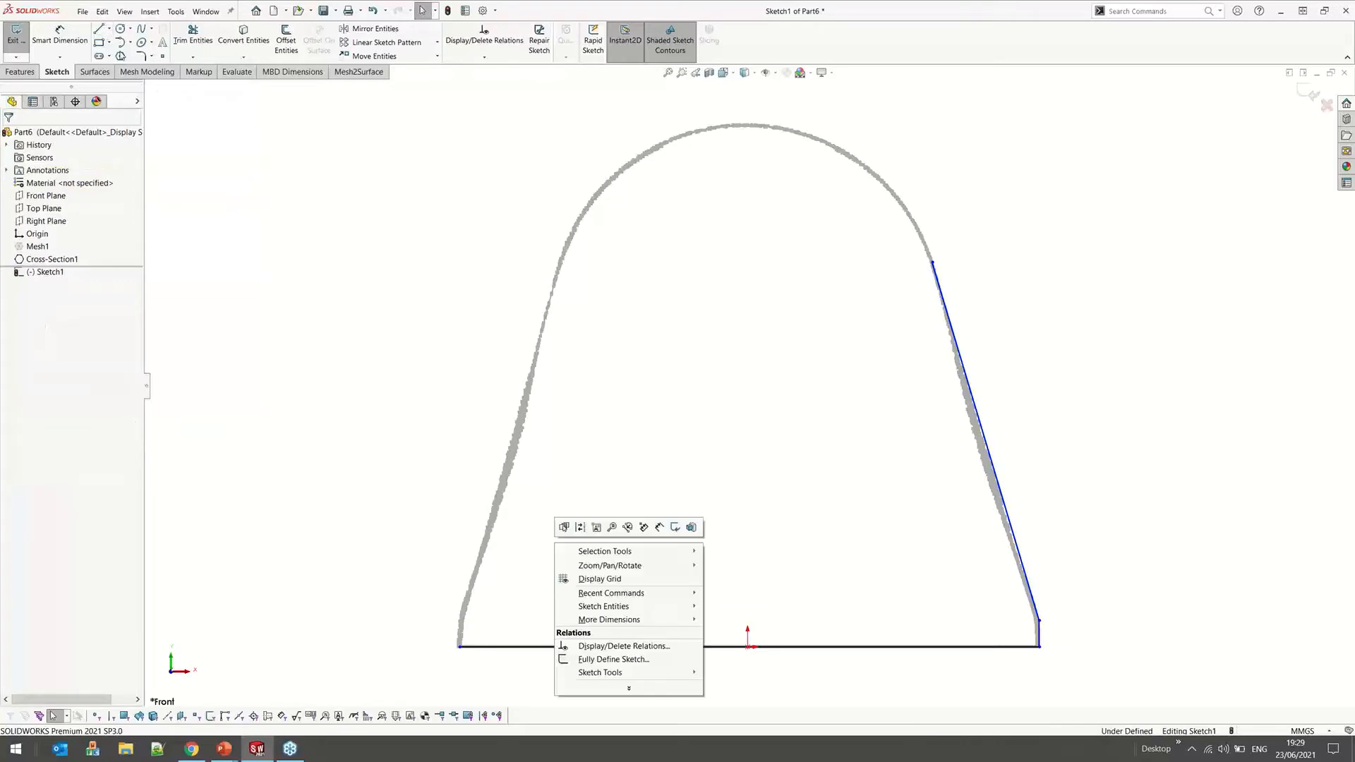
# Sketch a short vertical line at the base's left end and a slanted line about 28.8 mm long up to the arch
pyautogui.click(100, 29)
pyautogui.click(460, 646)
pyautogui.click(460, 620)
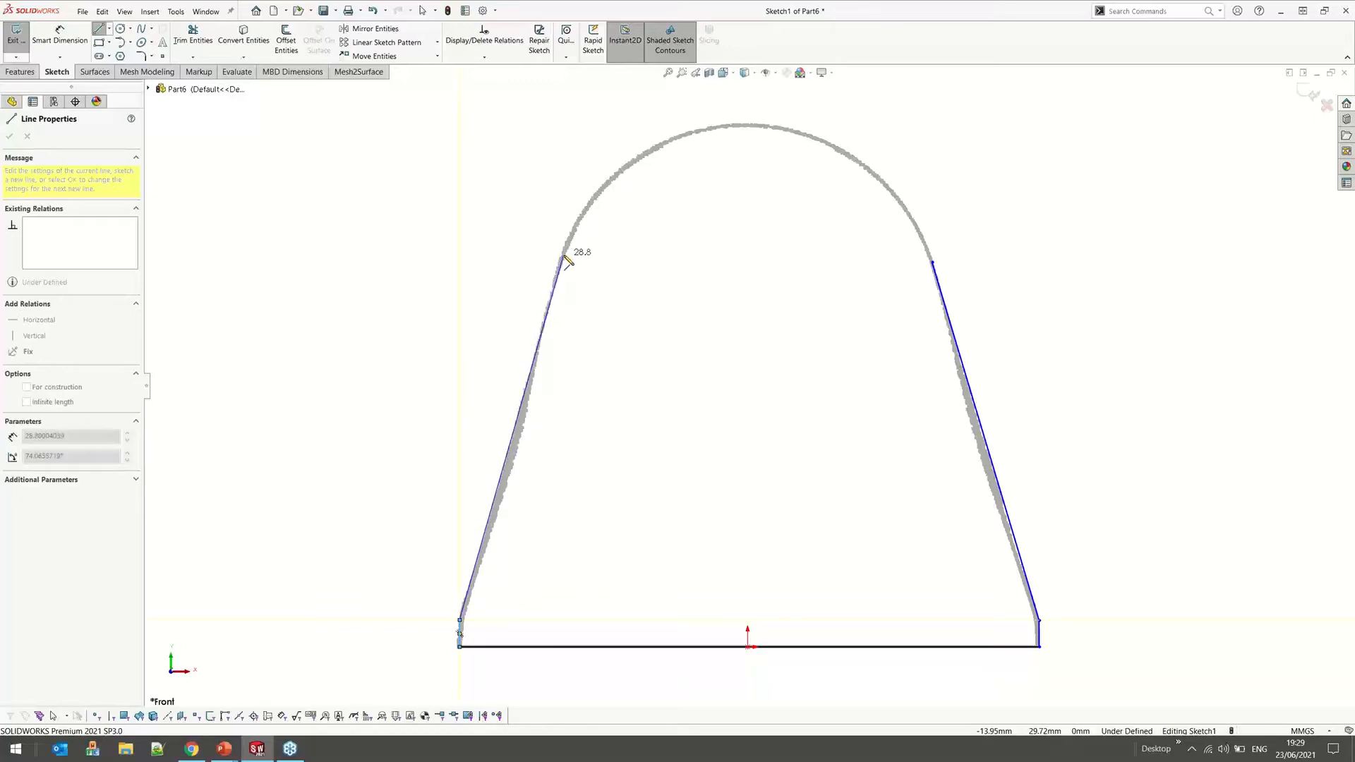
pyautogui.click(565, 256)
pyautogui.press('Escape')
# Close the top of the bracket profile with a tangent arc between the upper ends of the two slanted lines
pyautogui.click(121, 42)
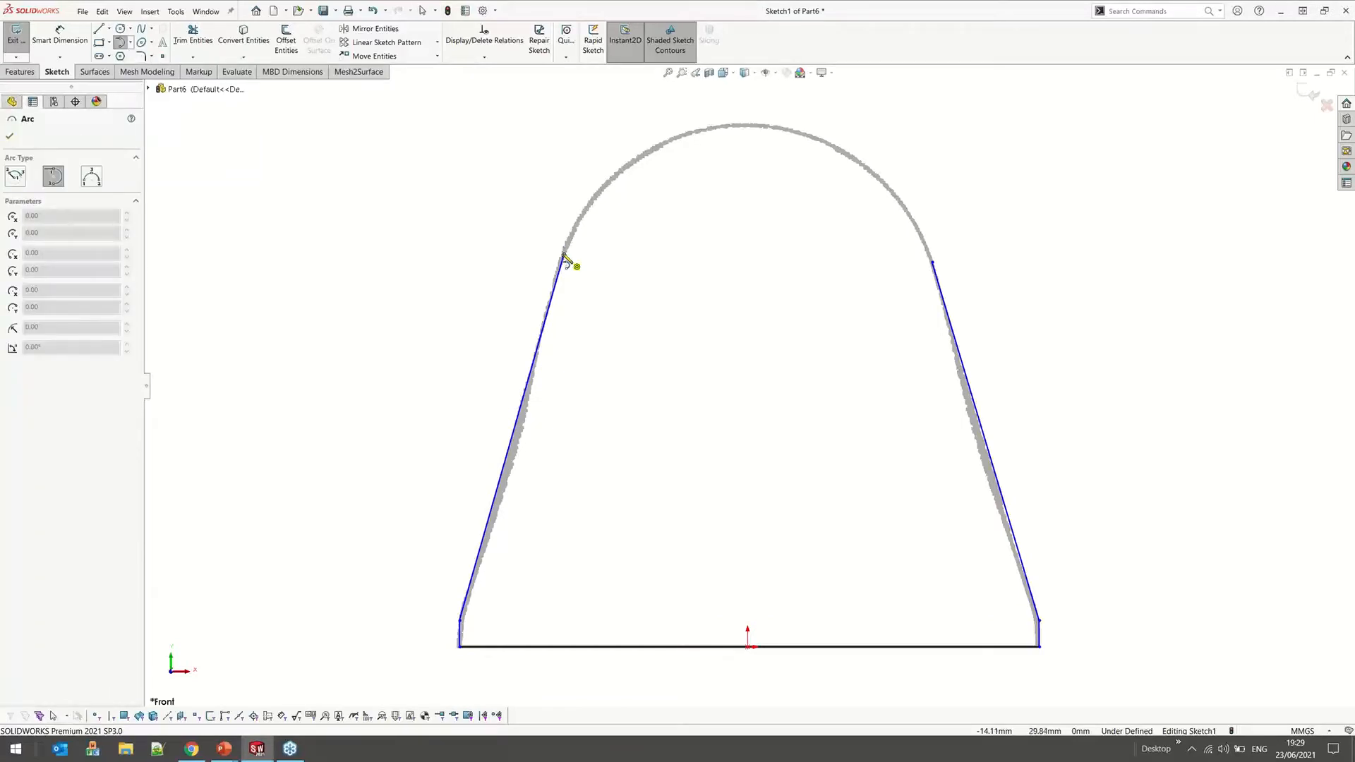
pyautogui.click(565, 256)
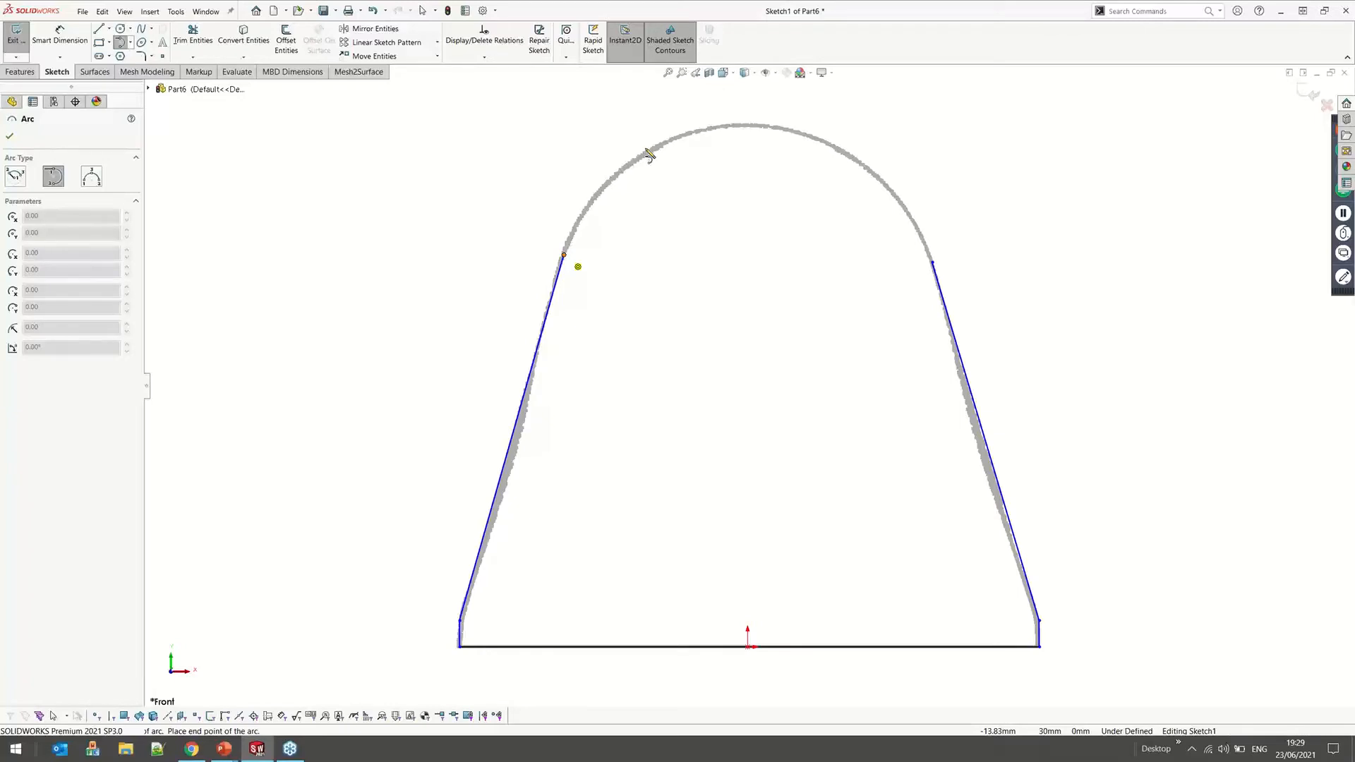
pyautogui.click(769, 124)
pyautogui.press('Escape')
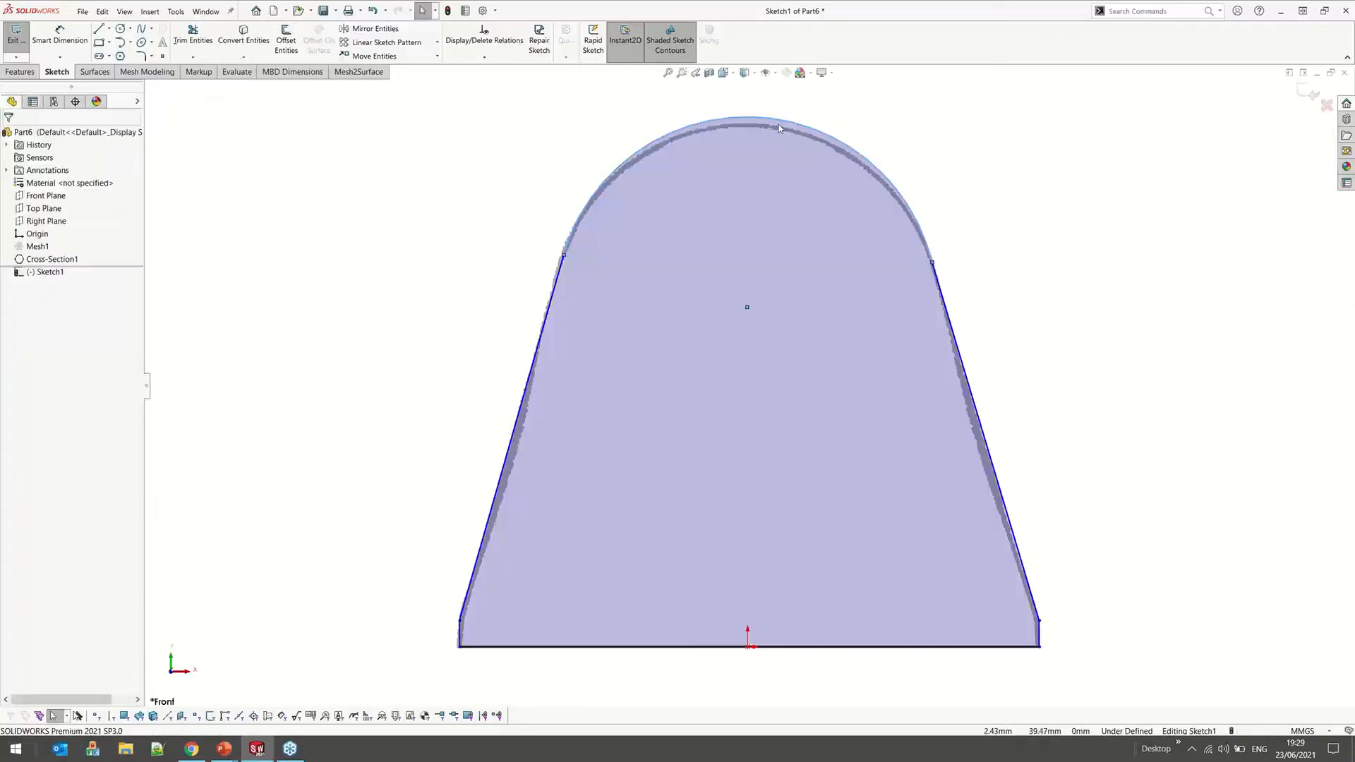
# Reshape the top arc to a radius of about 14.7 mm to follow the section curve, and exit the sketch
pyautogui.moveTo(779, 127); pyautogui.dragTo(769, 128)
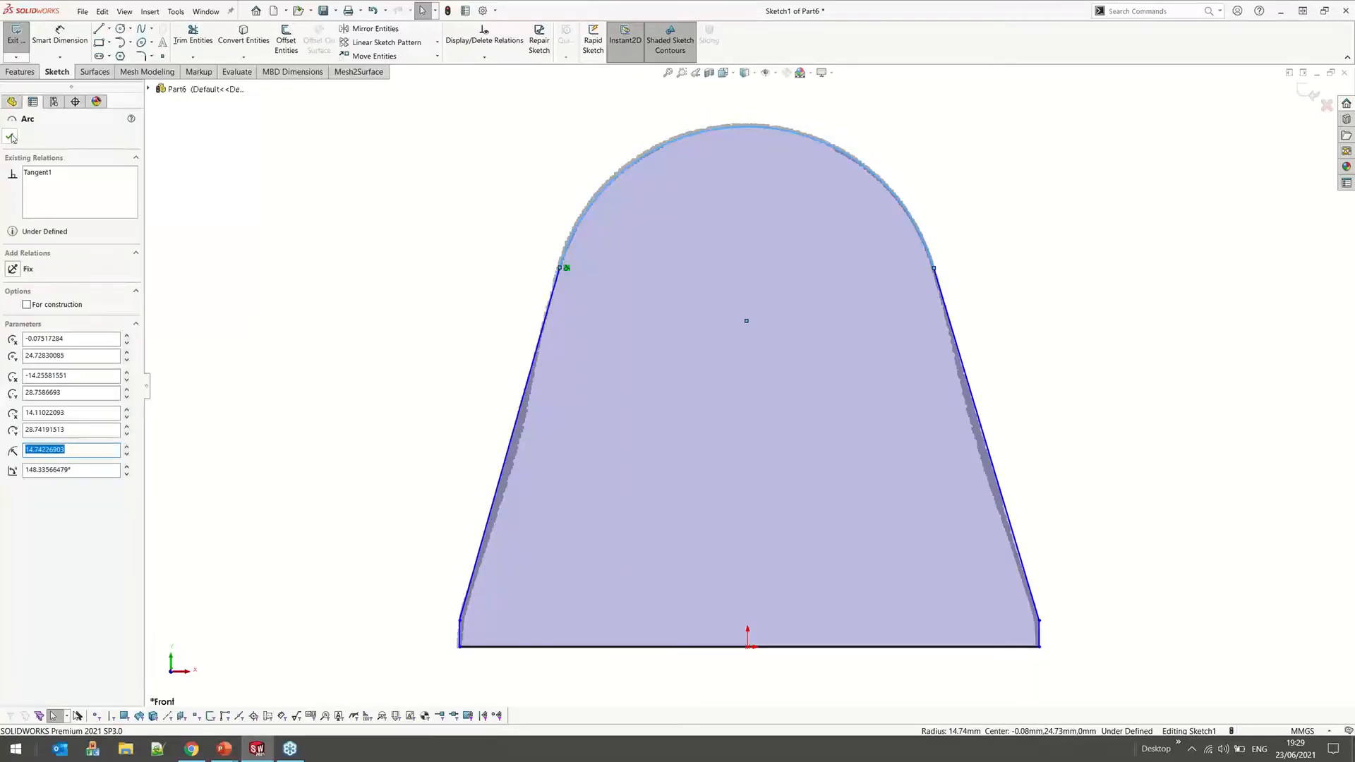
pyautogui.click(11, 137)
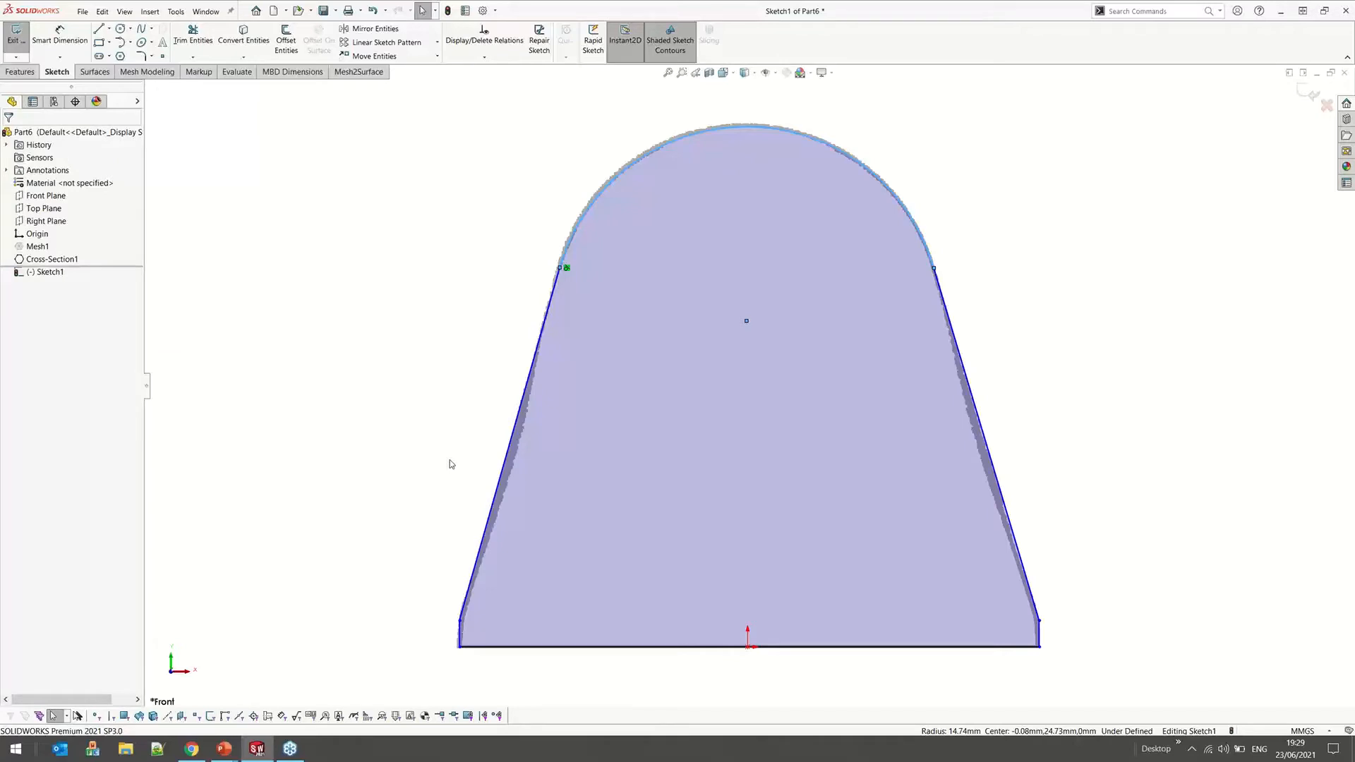
pyautogui.scroll(2, 411, 371)
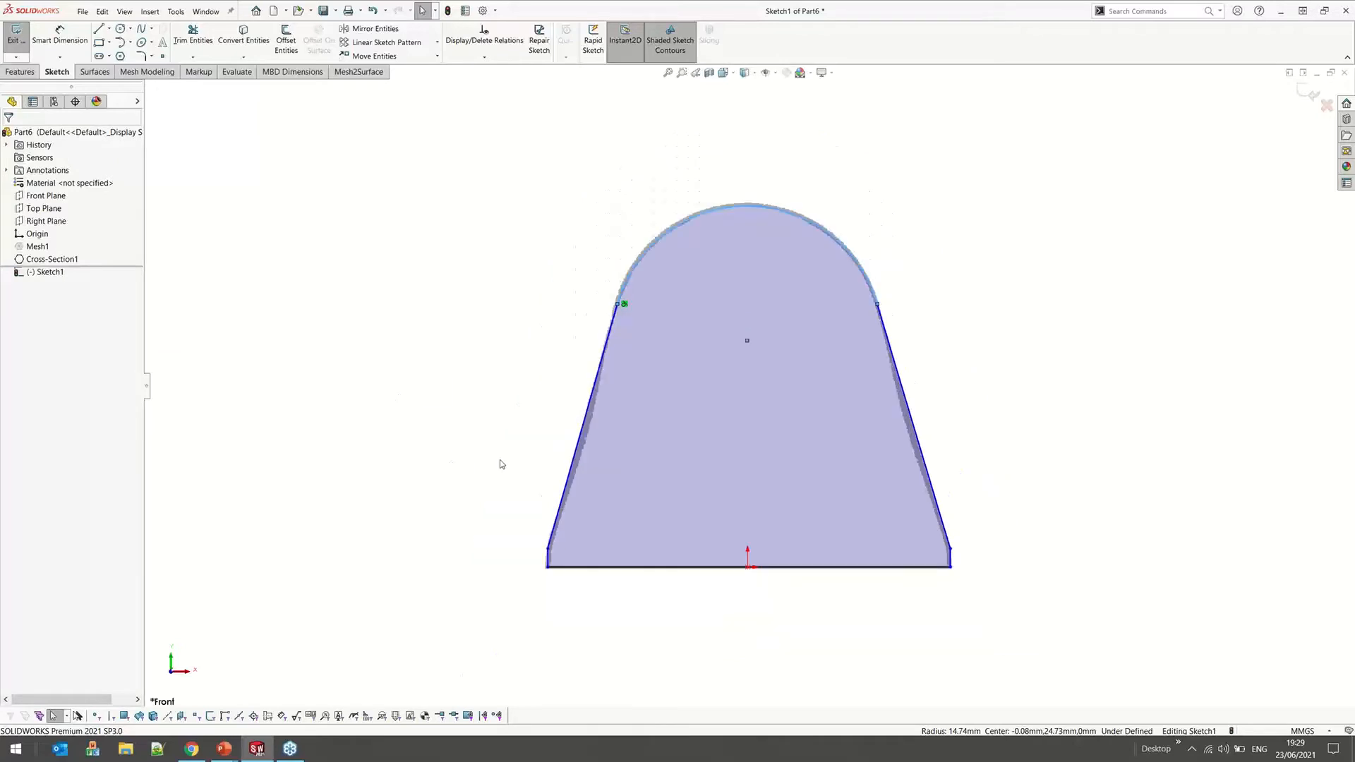
pyautogui.moveTo(500, 462); pyautogui.dragTo(513, 477, button='middle')
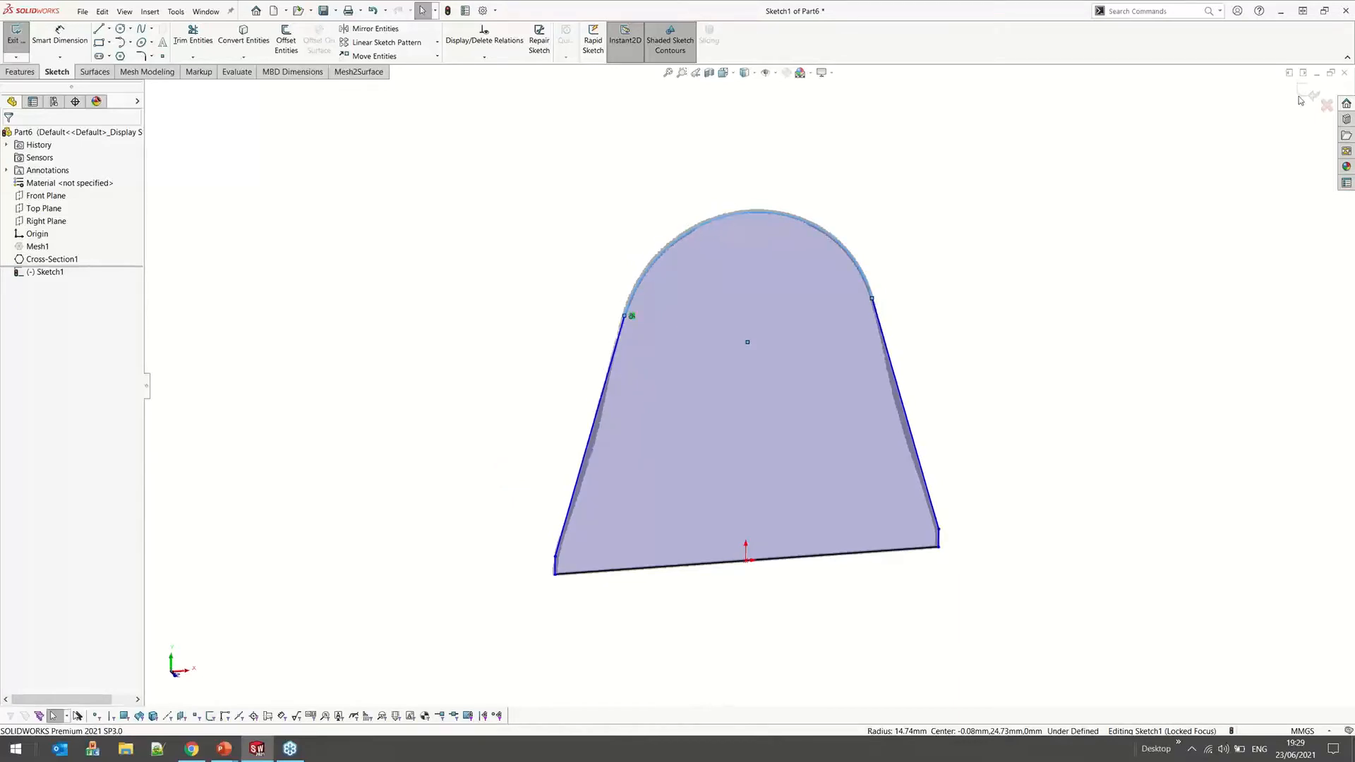
pyautogui.click(1302, 99)
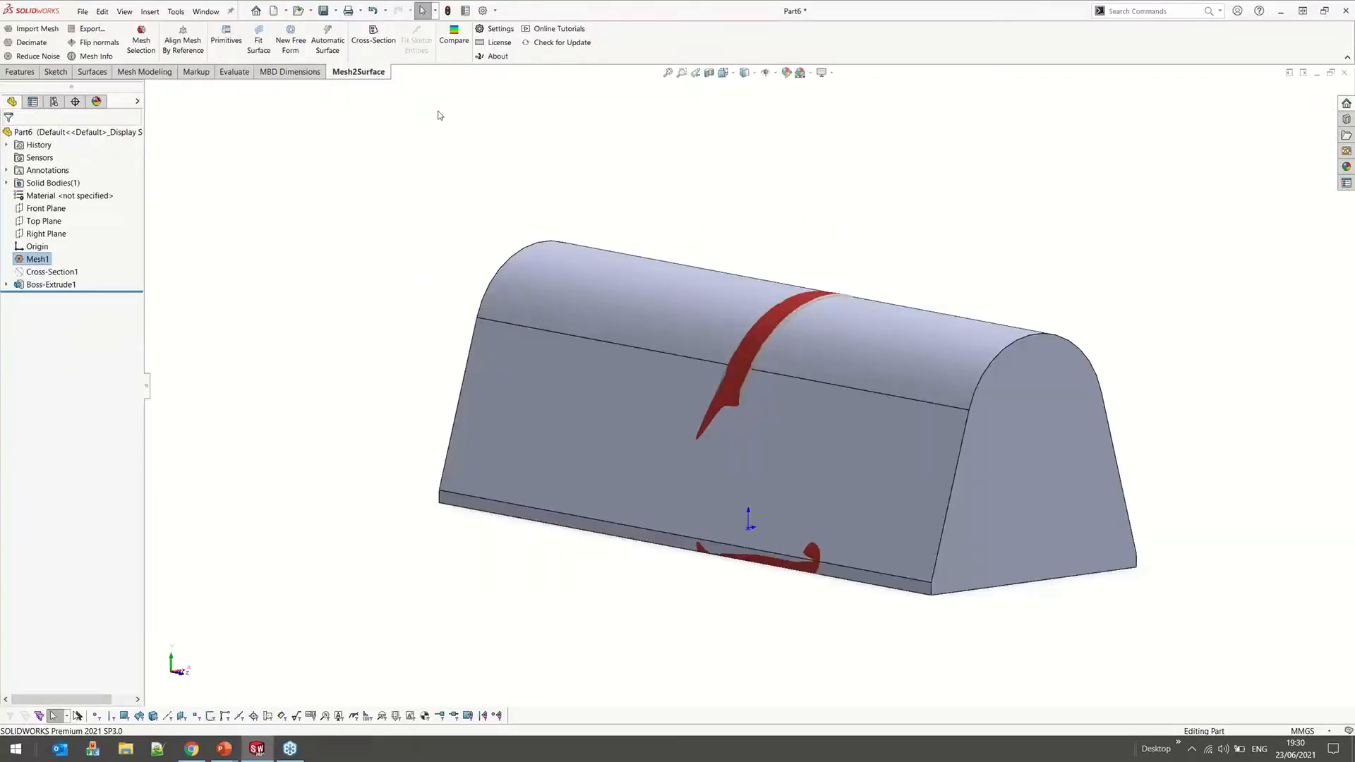
# Compare the extruded body with Mesh1 and examine the deviation colour map on the bracket from several angles
pyautogui.click(454, 39)
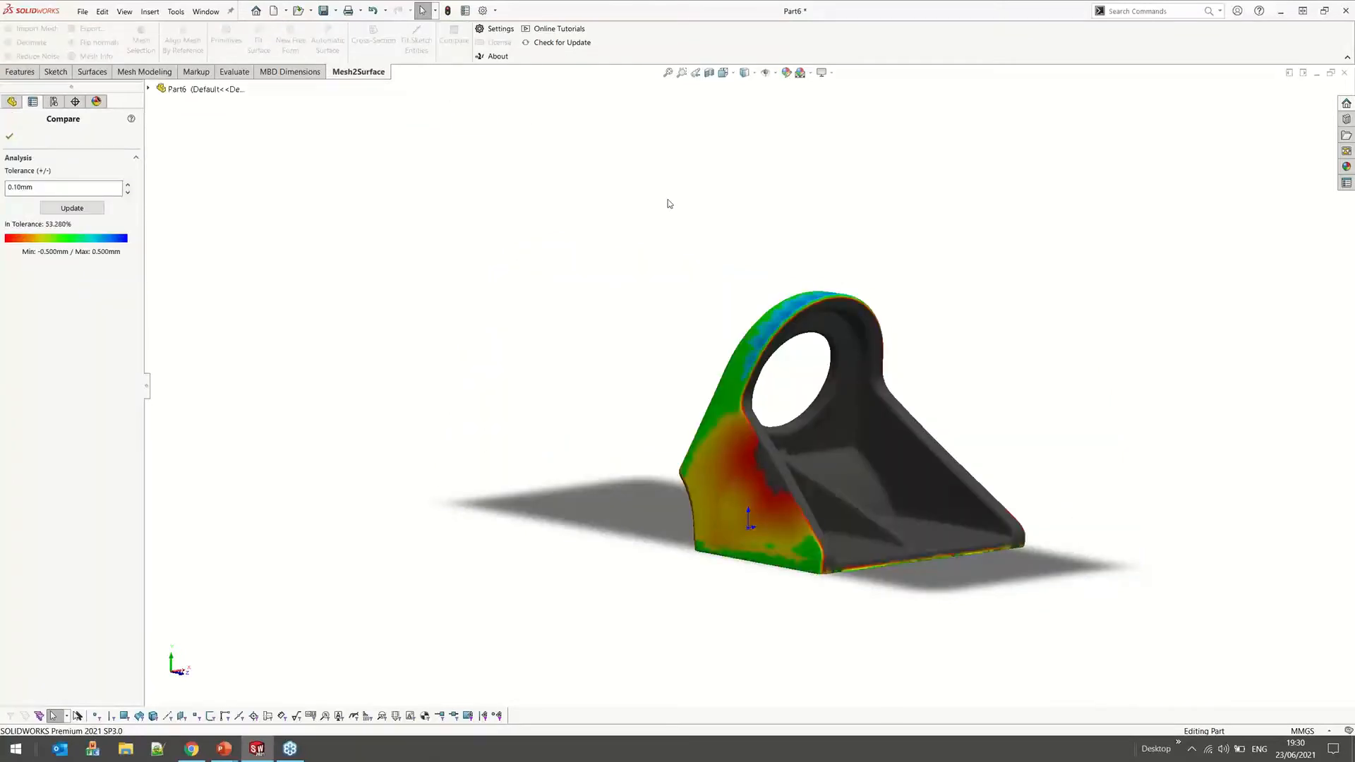
pyautogui.moveTo(727, 447); pyautogui.dragTo(618, 429, button='middle')
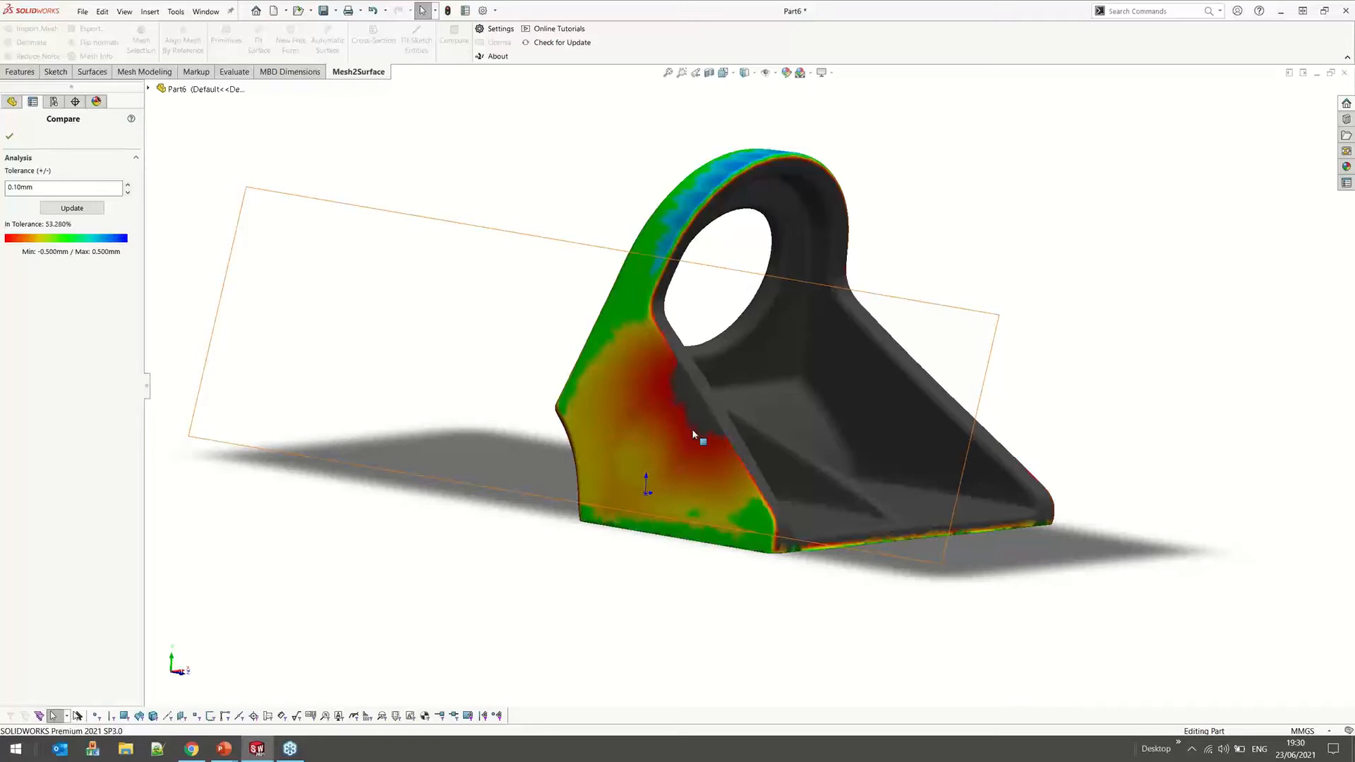
pyautogui.moveTo(665, 421); pyautogui.dragTo(589, 405, button='middle')
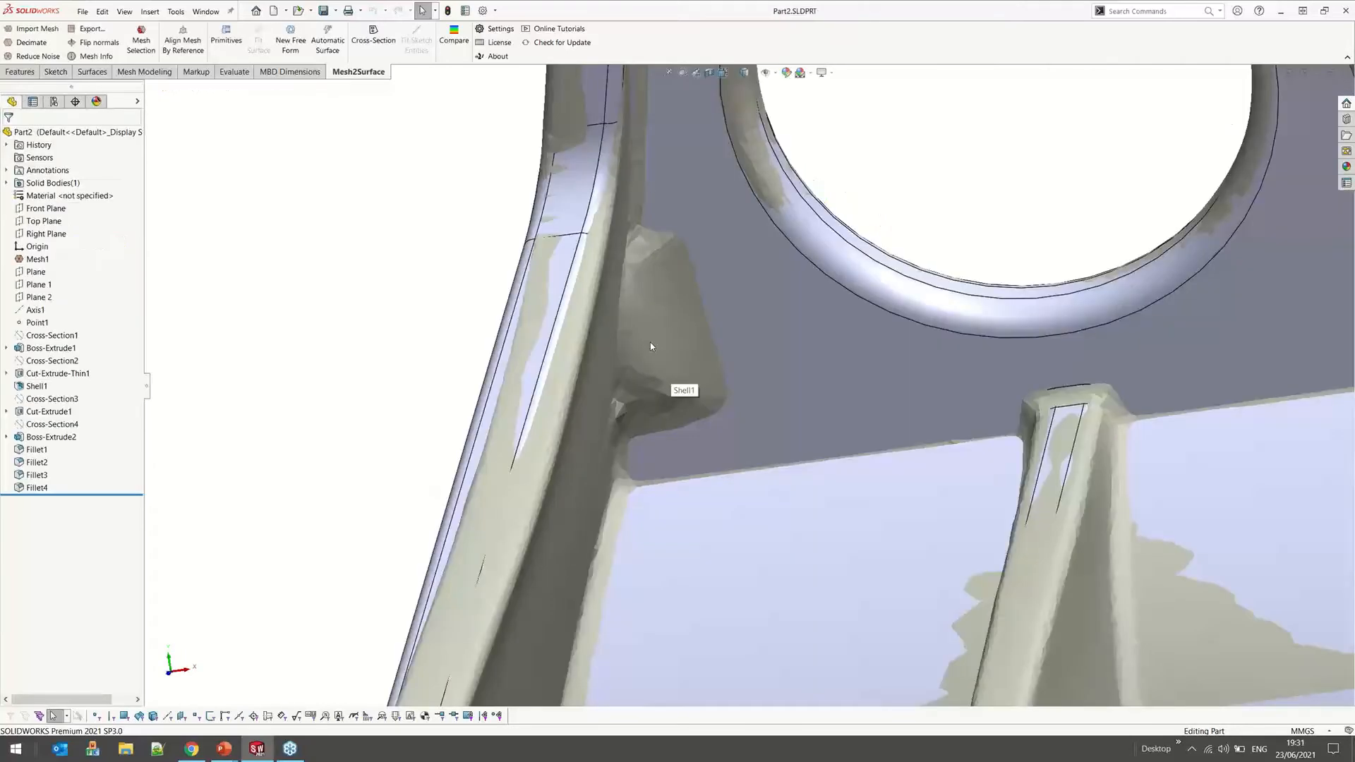
# Examine the finished bracket model in Part2 against its mesh from different angles and close the file
pyautogui.scroll(5, 650, 346)
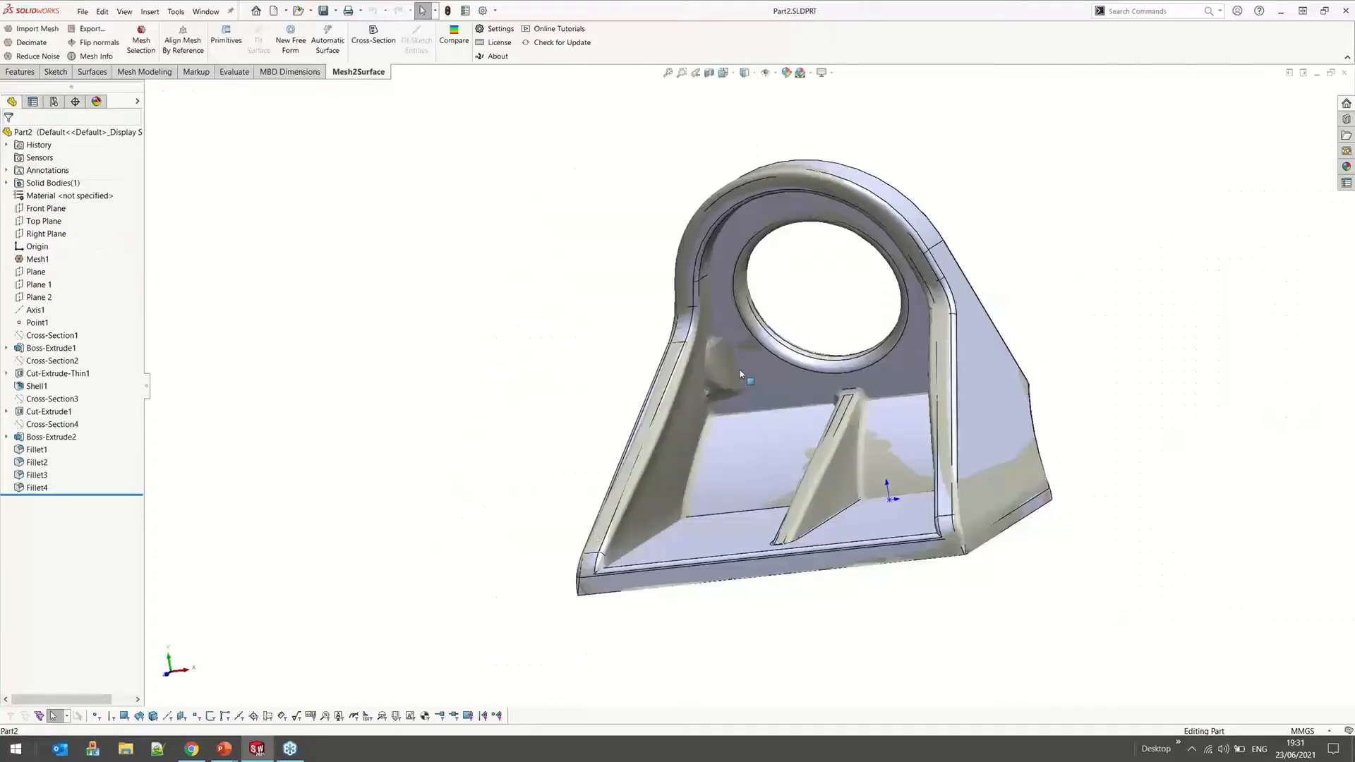
pyautogui.moveTo(741, 374); pyautogui.dragTo(955, 399, button='middle')
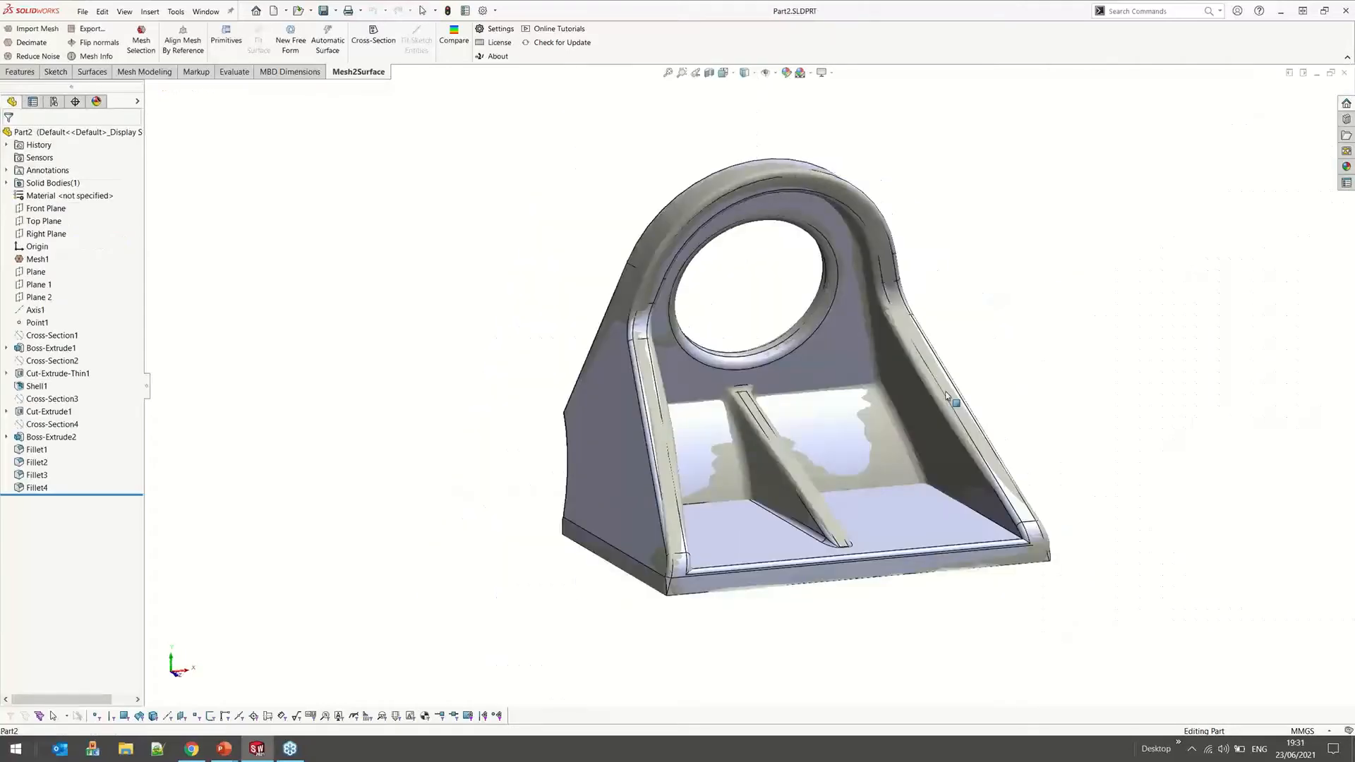
pyautogui.click(1344, 74)
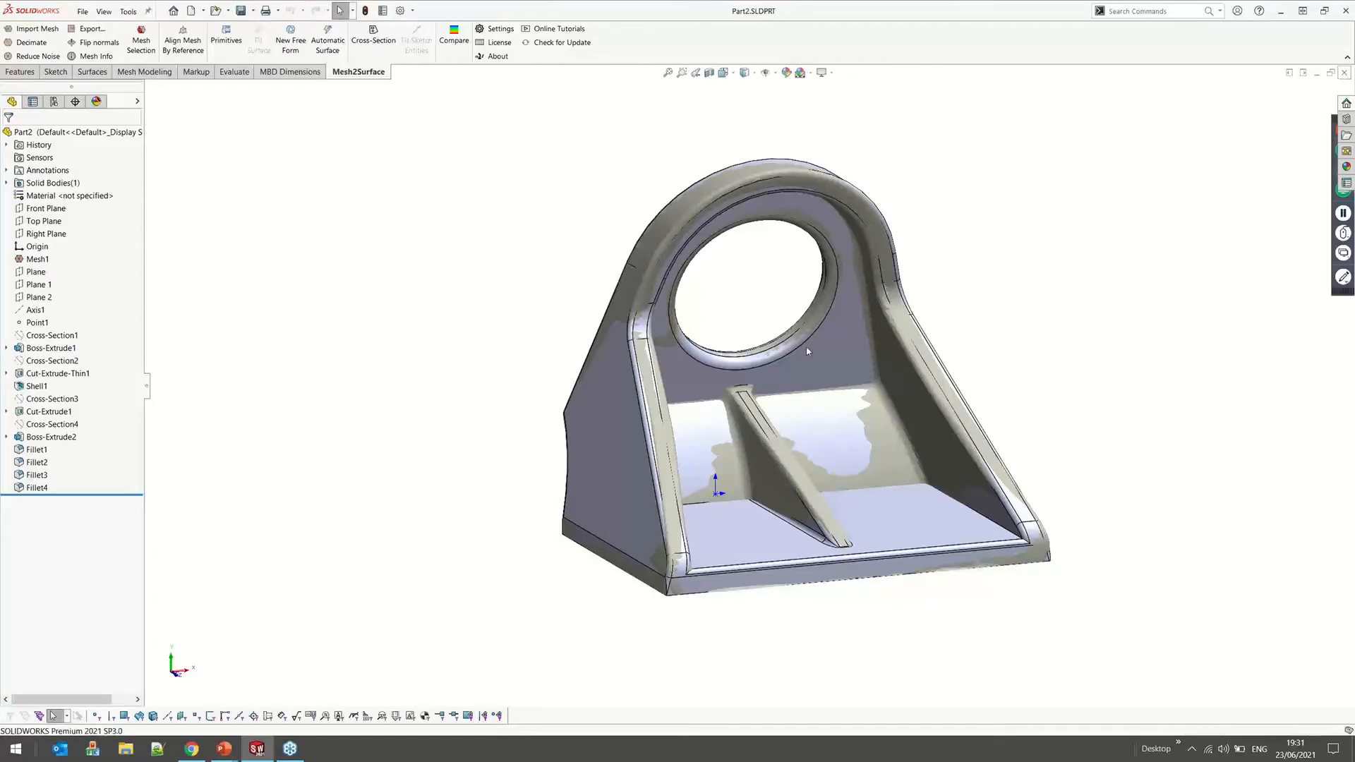
# Create a new part for the pulley scan and inspect the pulley mesh from both sides
pyautogui.click(83, 11)
pyautogui.click(108, 33)
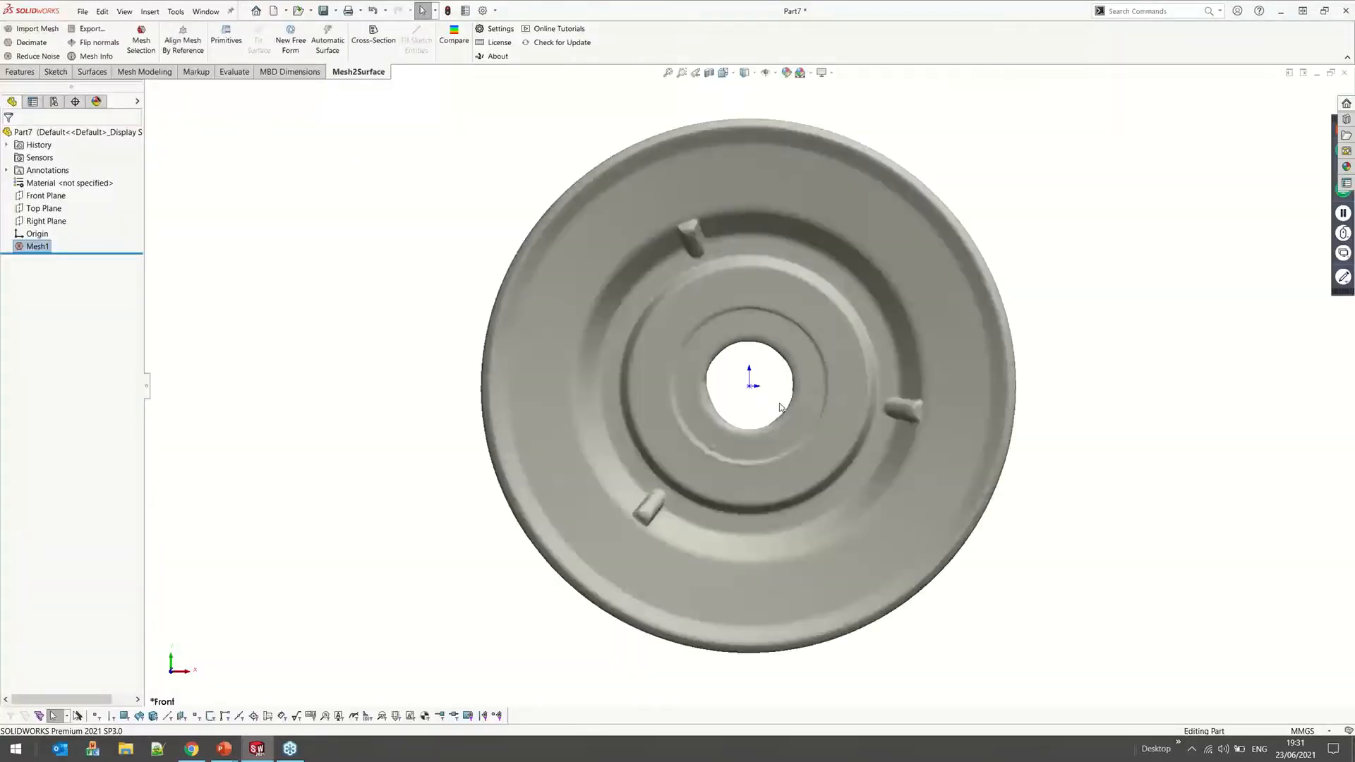
pyautogui.moveTo(780, 407); pyautogui.dragTo(402, 451, button='middle')
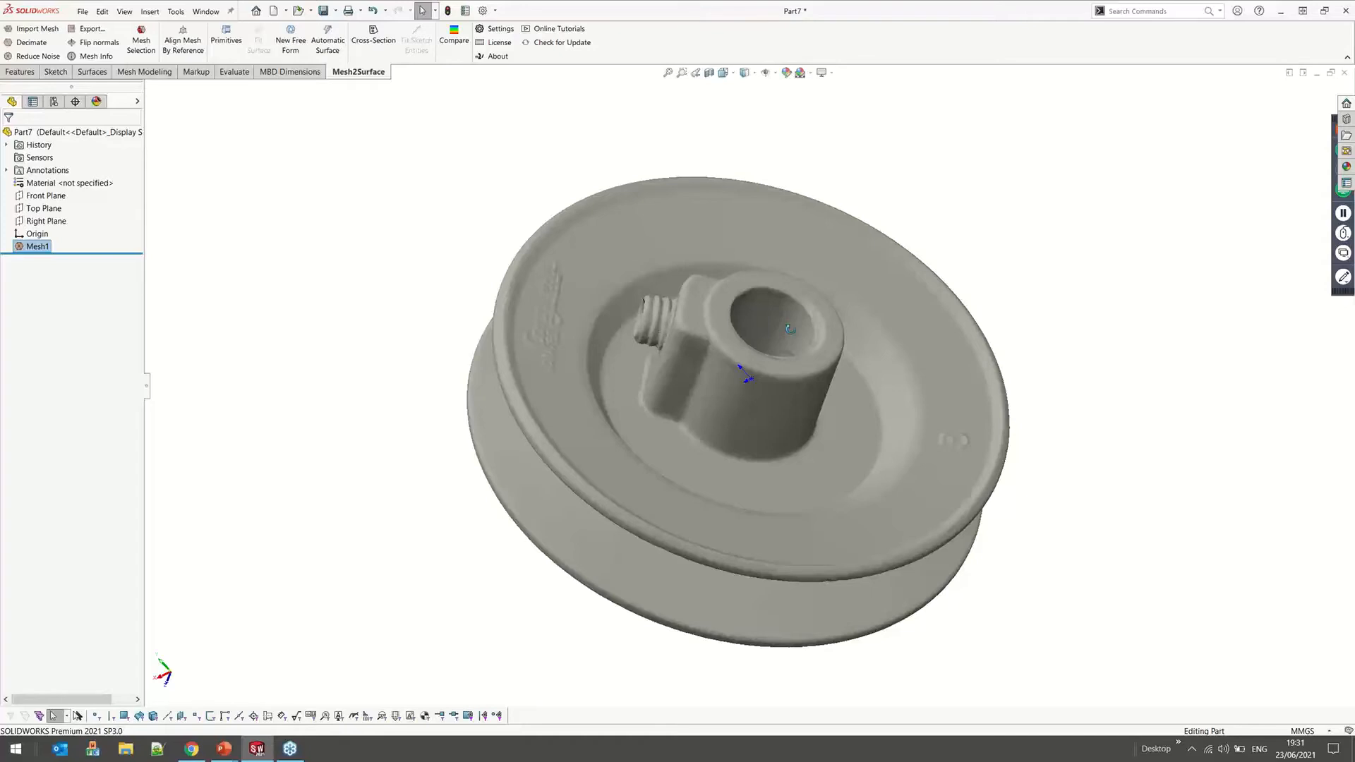
pyautogui.moveTo(790, 329)
pyautogui.mouseDown(button='middle')
pyautogui.moveTo(820, 305)
pyautogui.moveTo(773, 330)
pyautogui.mouseUp(button='middle')
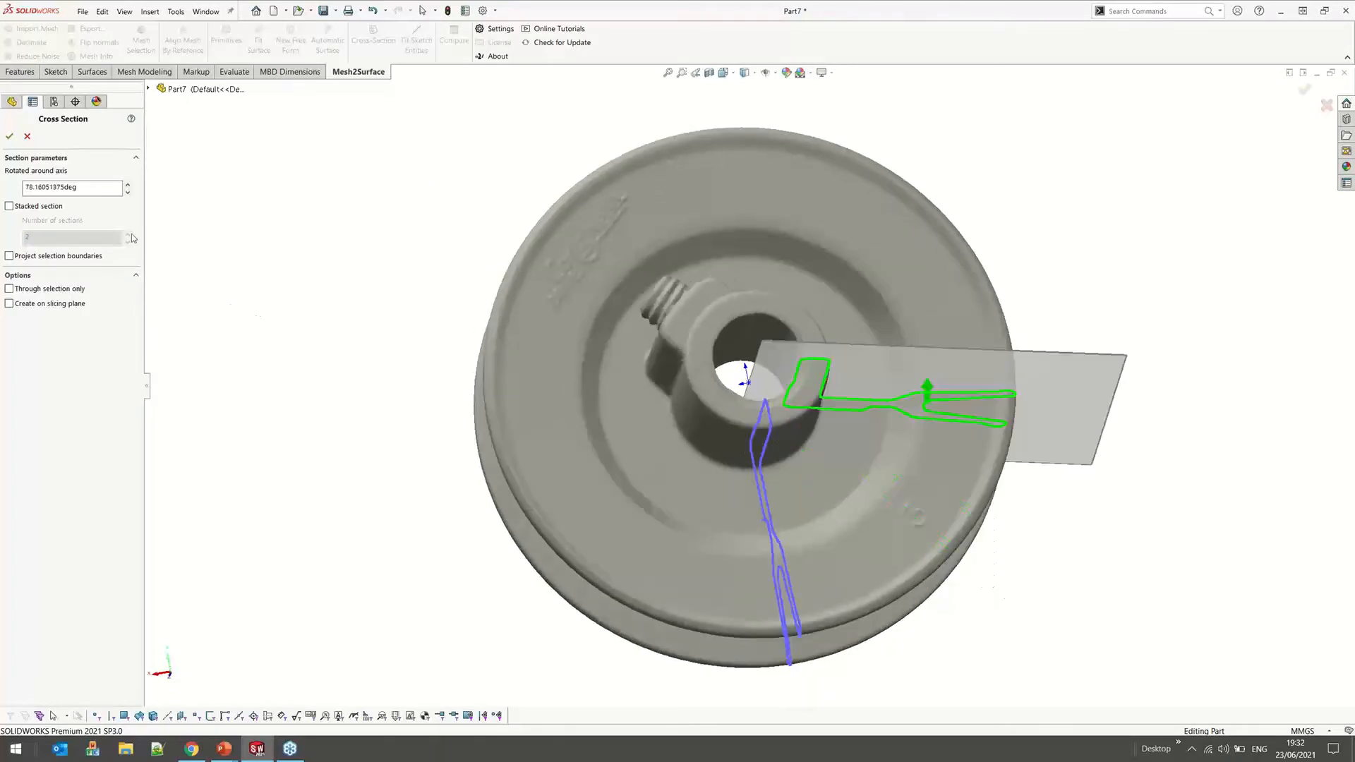
# Set the pulley cross-section's rotation around the axis to 0 degrees
pyautogui.click(62, 188)
pyautogui.doubleClick(62, 187)
pyautogui.write('0')
pyautogui.press('Tab')
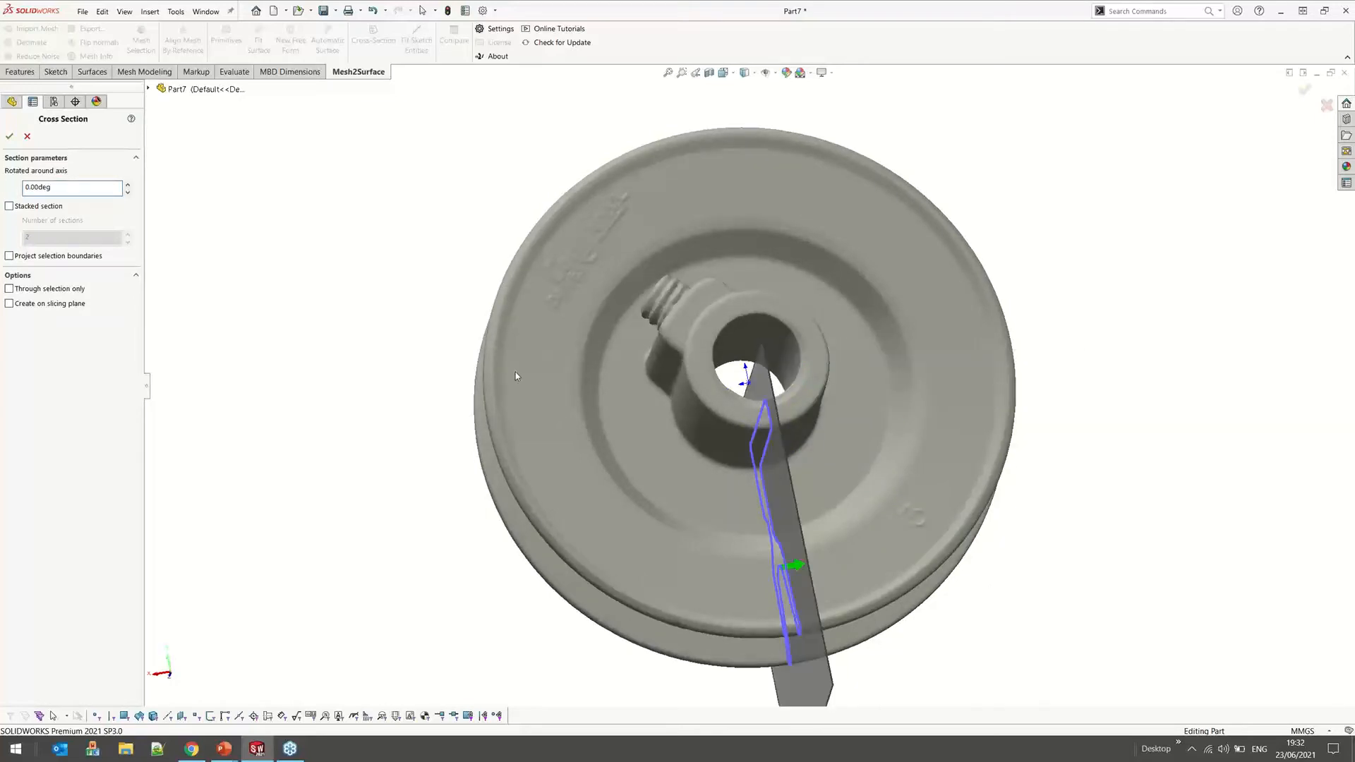
# Enable stacked sections around the pulley axis with 8 sections and create the cross-section
pyautogui.press('space')
pyautogui.press('Tab')
pyautogui.write('8')
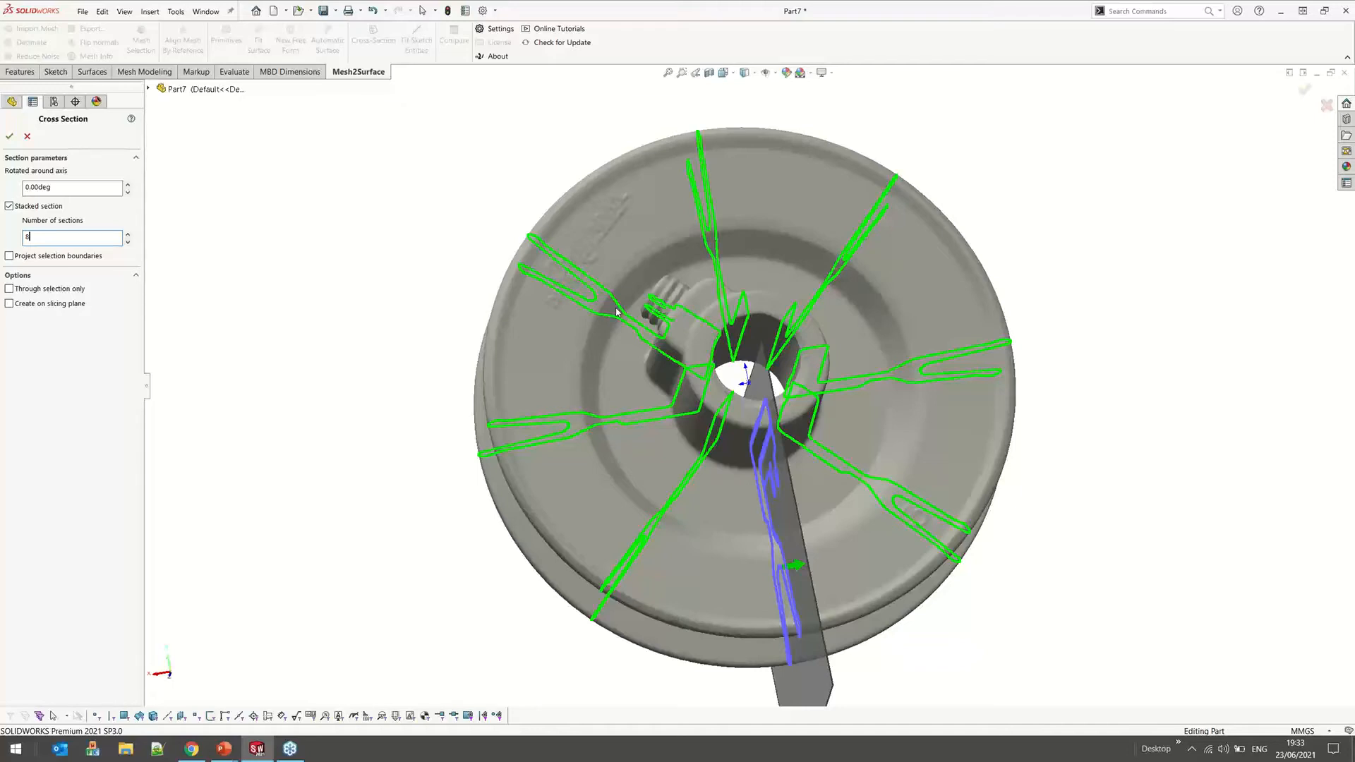
pyautogui.click(9, 139)
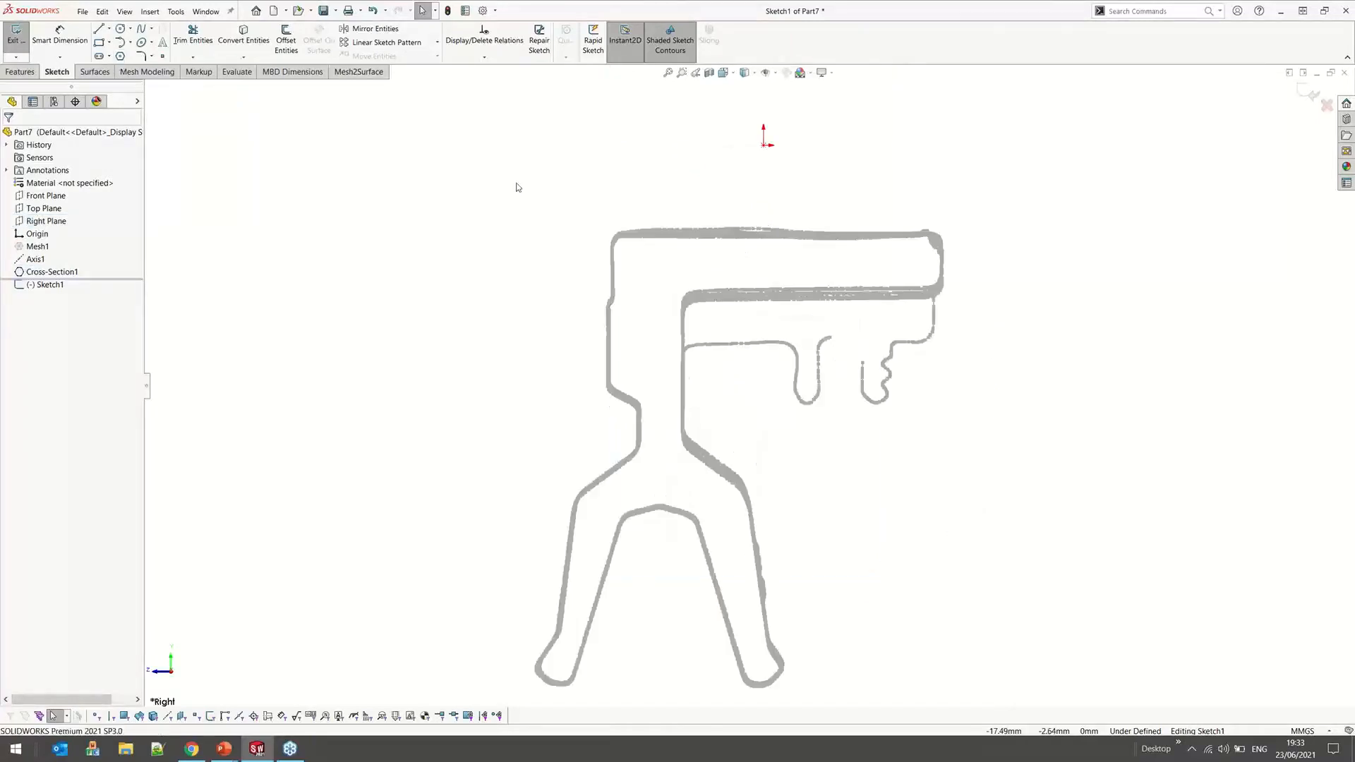
# Start Fit Sketch Entities with Auto Join turned off and fit a horizontal line to the upper edge of the hub section
pyautogui.click(356, 73)
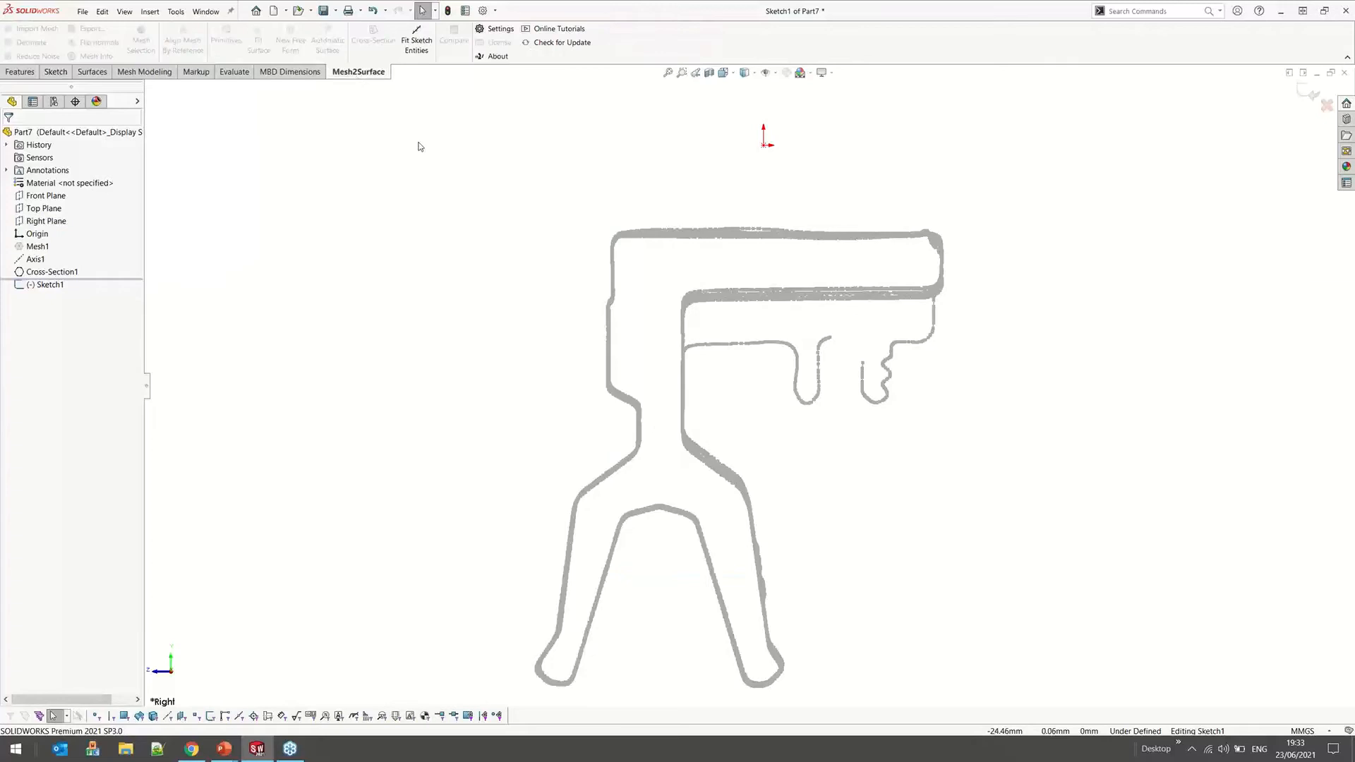
pyautogui.click(423, 46)
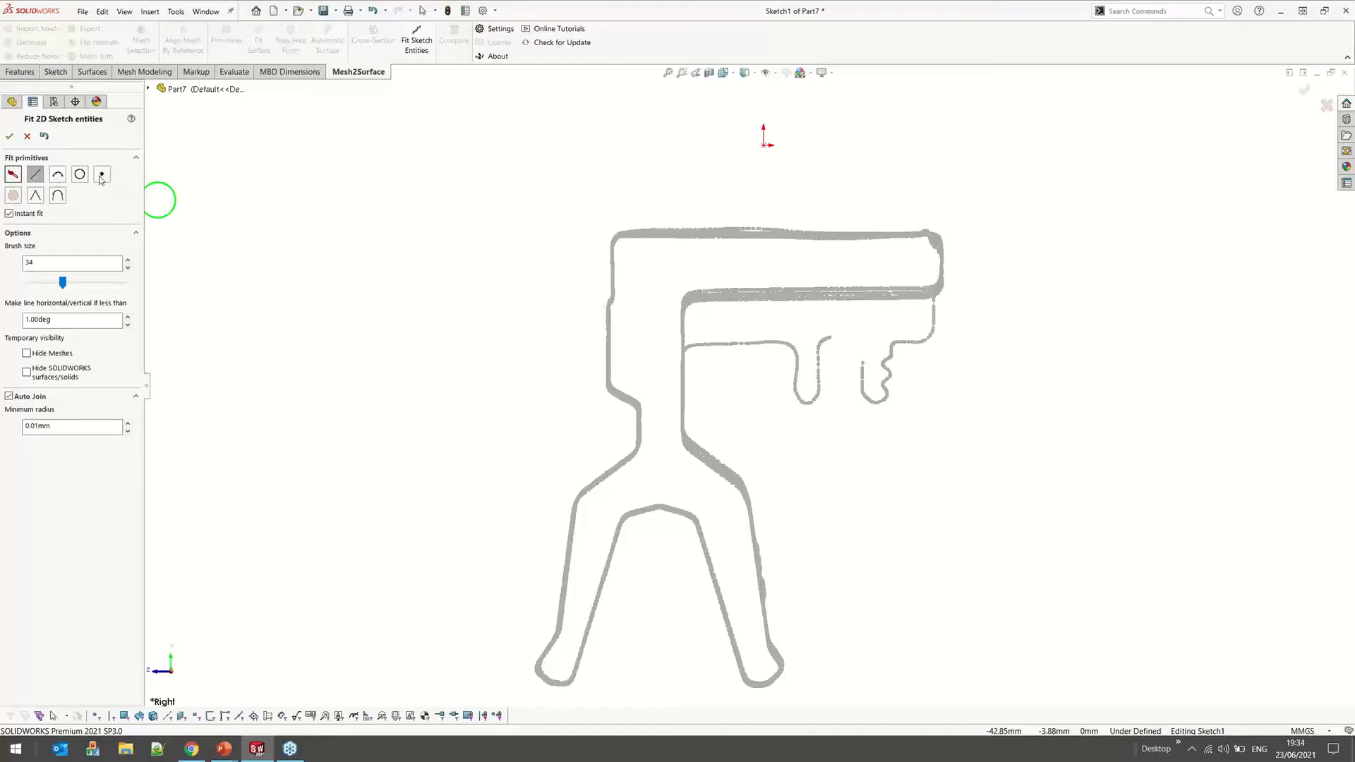
pyautogui.click(9, 396)
pyautogui.scroll(-3, 419, 240)
pyautogui.moveTo(727, 230)
pyautogui.mouseDown()
pyautogui.moveTo(1024, 245)
pyautogui.moveTo(1145, 233)
pyautogui.mouseUp()
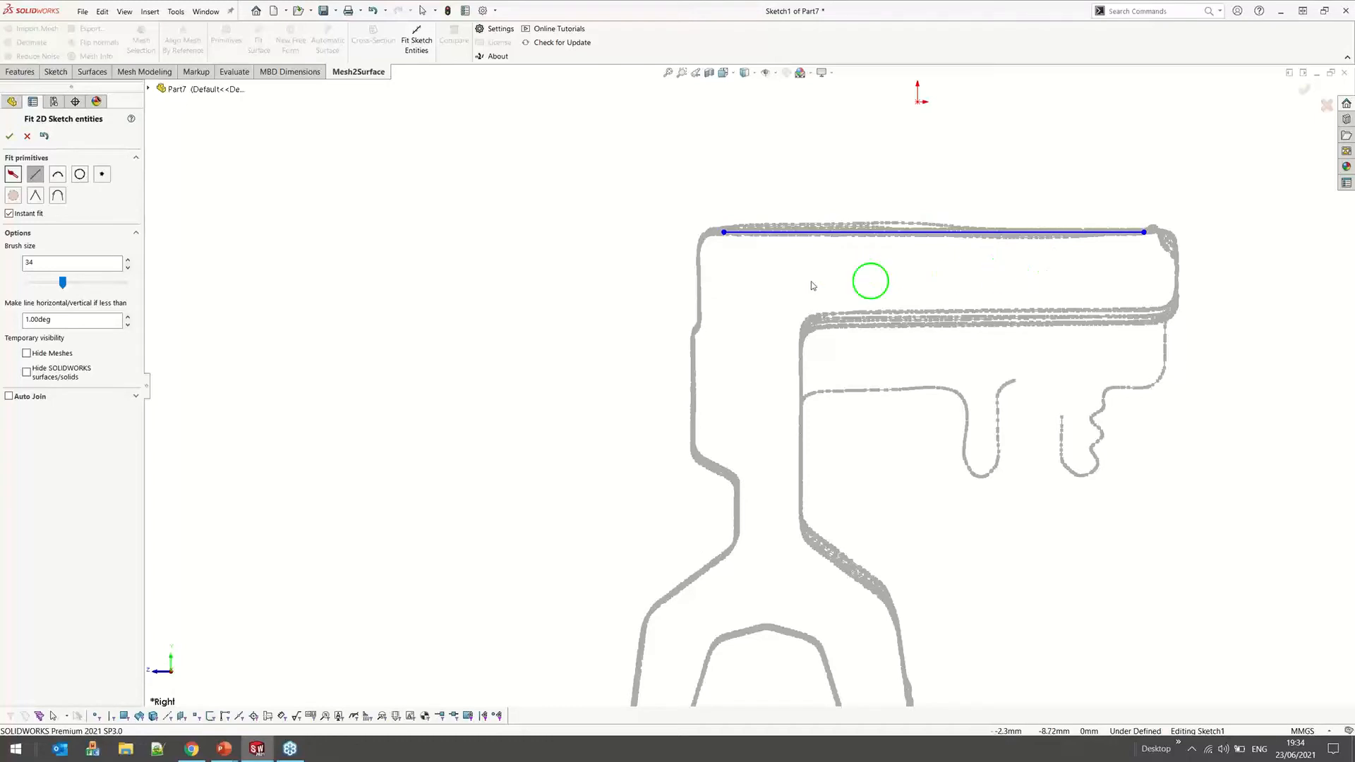
# Fit a vertical line to the adjoining short hub edge and, with Auto Join enabled, join it to the horizontal line with an arc
pyautogui.scroll(-2, 812, 285)
pyautogui.moveTo(643, 259); pyautogui.dragTo(643, 328)
pyautogui.scroll(-2, 751, 284)
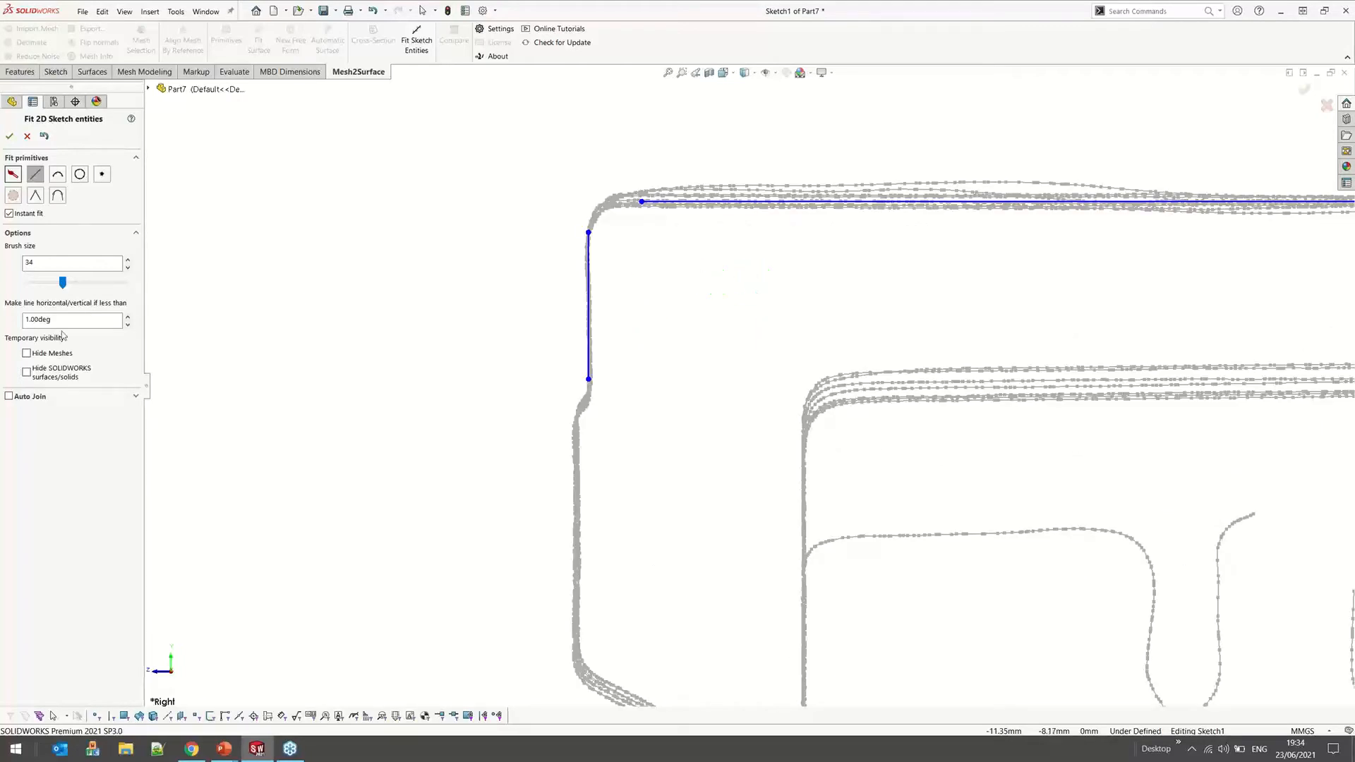
pyautogui.click(10, 397)
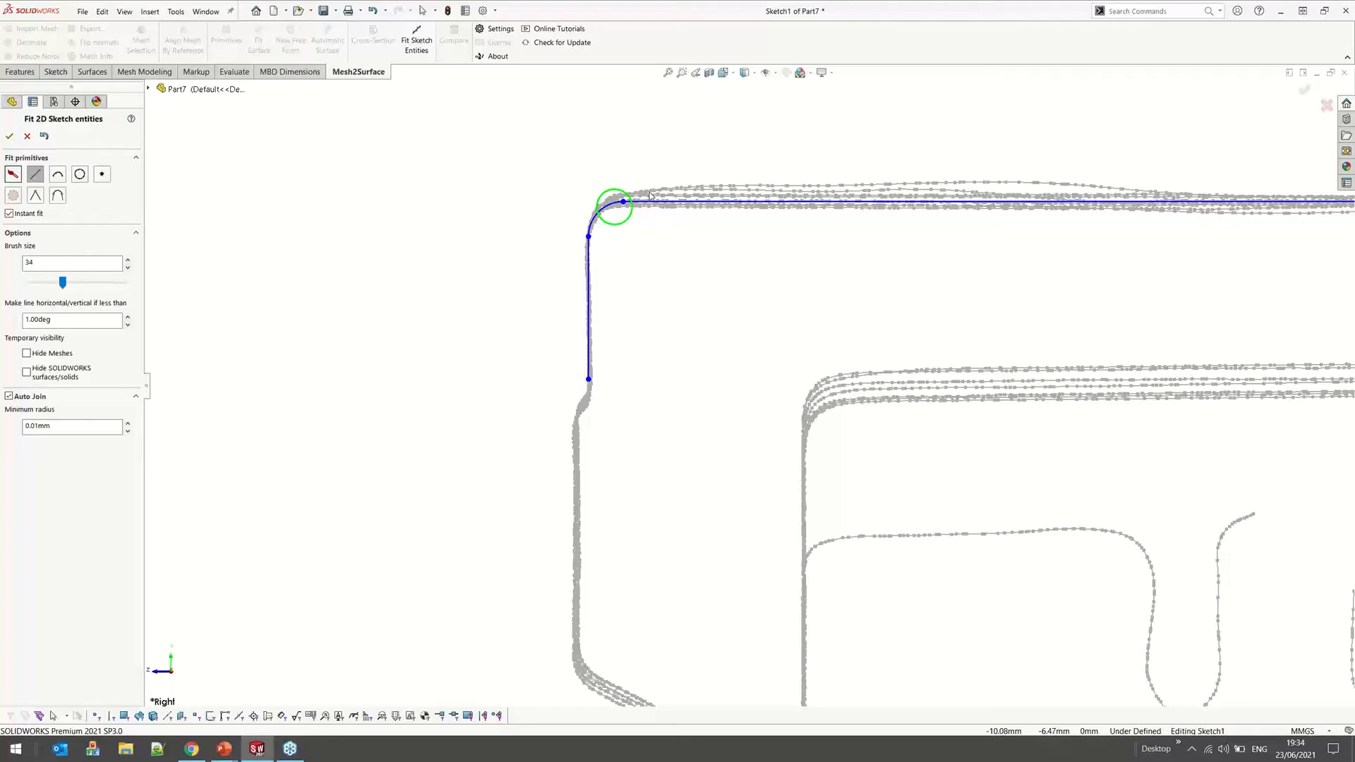
pyautogui.scroll(-2, 593, 443)
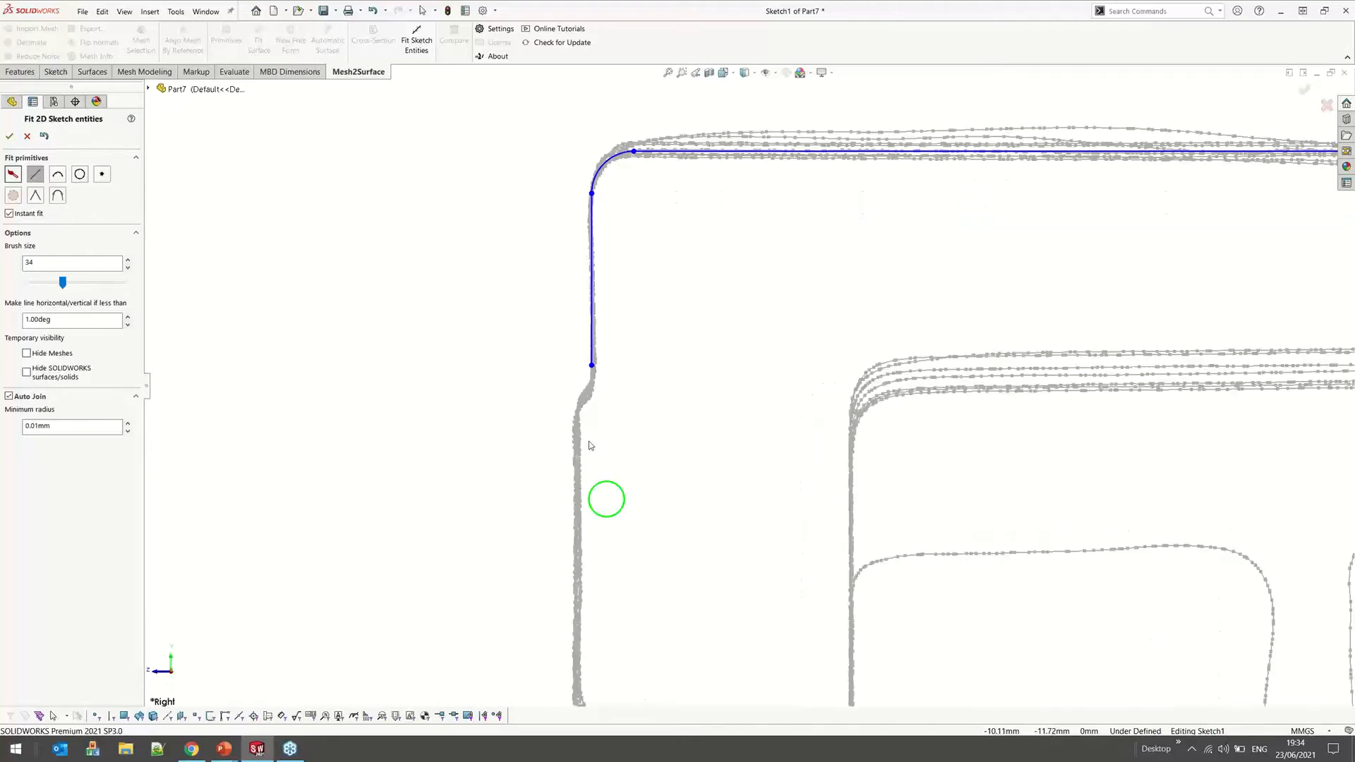
# Fit the short sloped line below the hub's outer edge and the longer vertical line beneath it, joined with Auto Join
pyautogui.scroll(4, 742, 423)
pyautogui.scroll(-4, 741, 424)
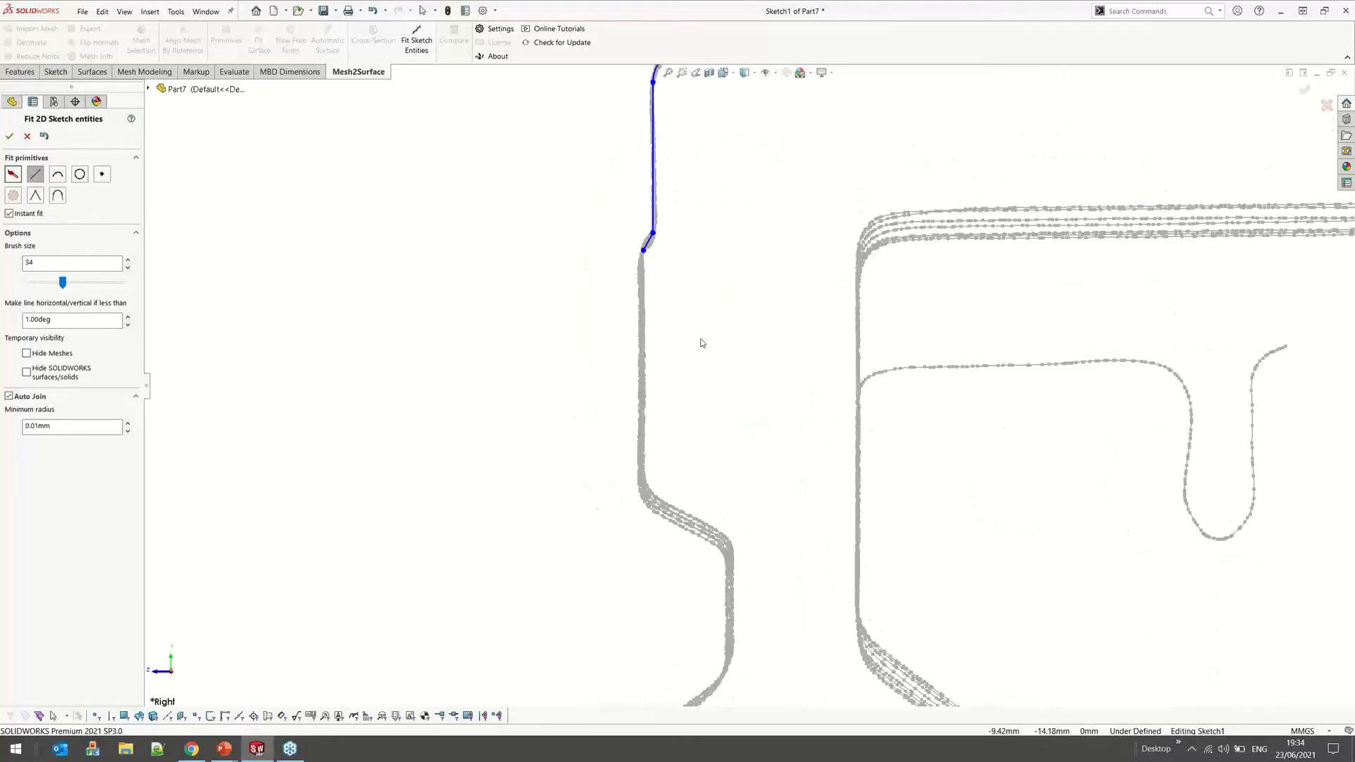
pyautogui.scroll(-2, 644, 266)
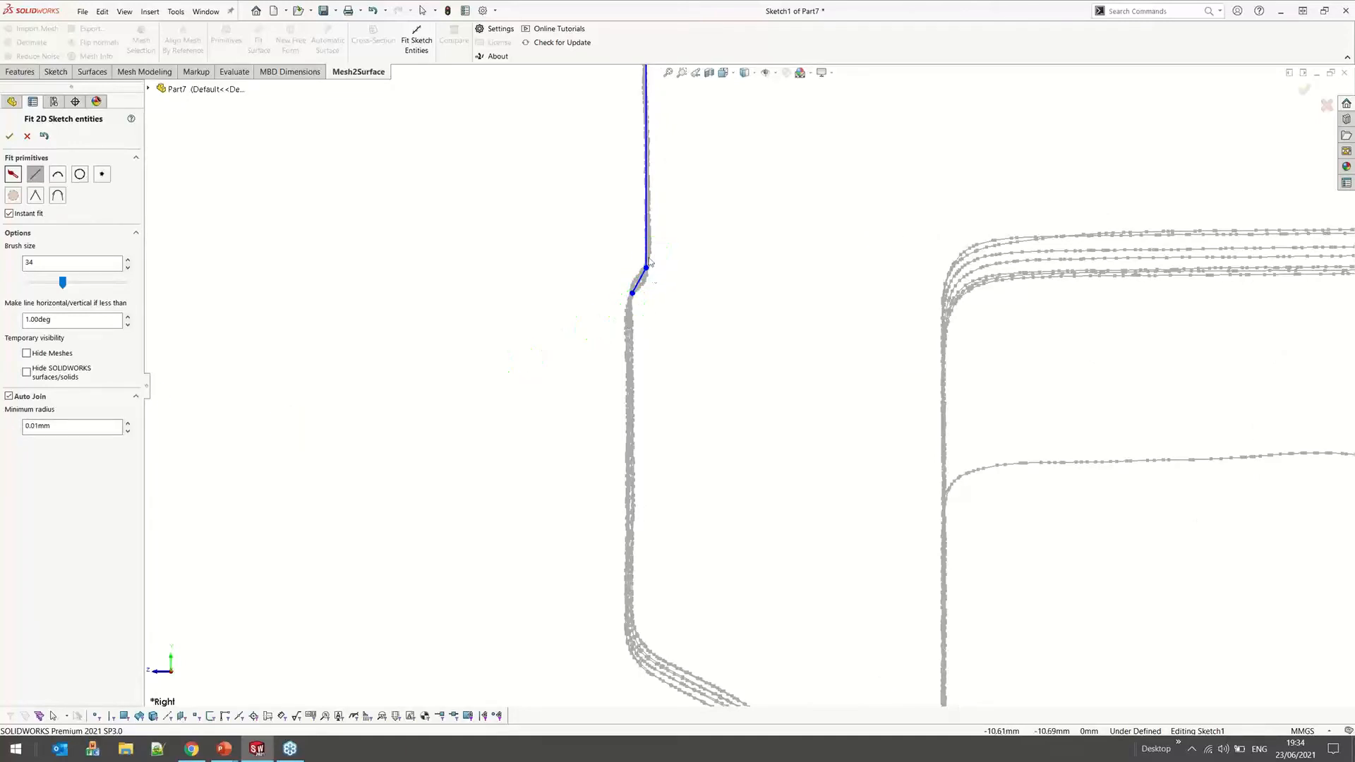
pyautogui.moveTo(629, 342); pyautogui.dragTo(630, 589)
pyautogui.moveTo(795, 467)
pyautogui.keyDown('ctrl'); pyautogui.mouseDown(button='middle')
pyautogui.moveTo(636, 312)
pyautogui.moveTo(616, 271)
pyautogui.mouseUp(button='middle'); pyautogui.keyUp('ctrl')
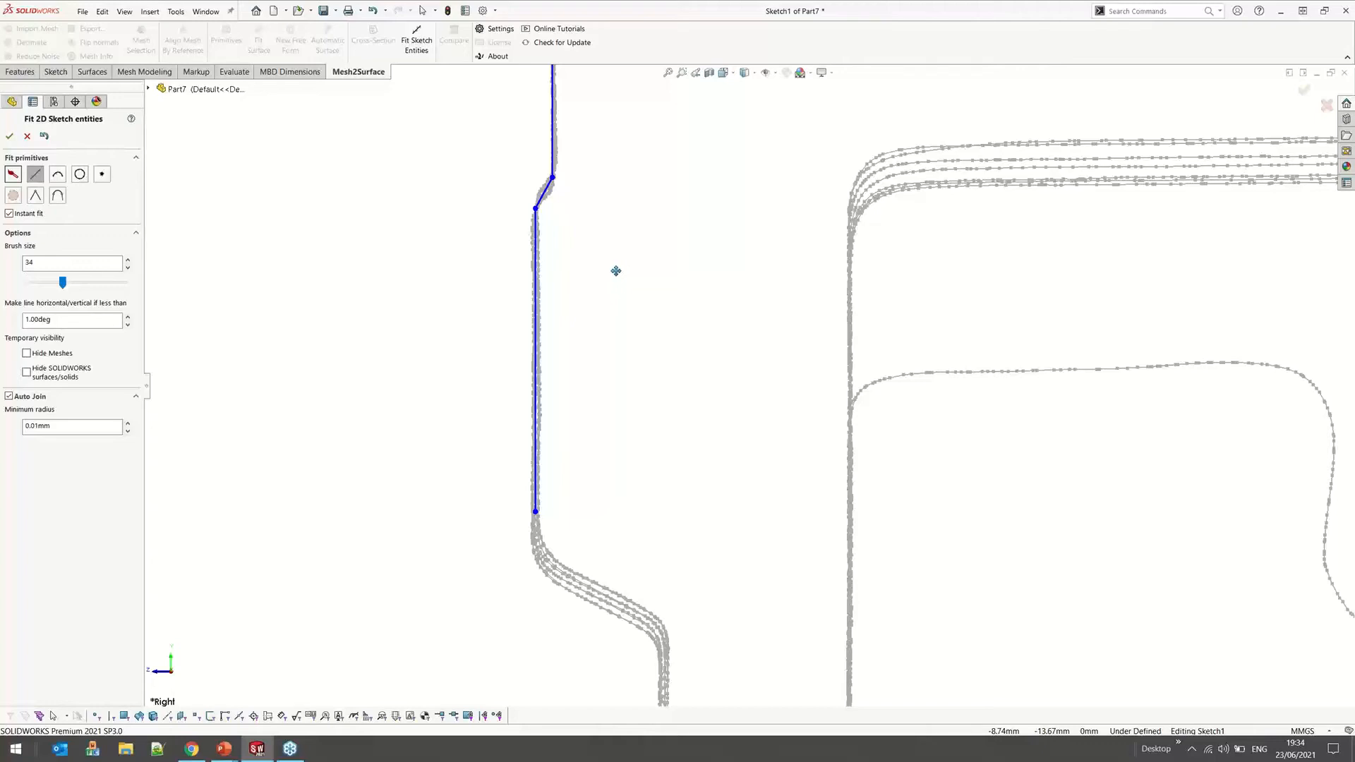
pyautogui.keyDown('ctrl'); pyautogui.moveTo(616, 271); pyautogui.dragTo(602, 237, button='middle'); pyautogui.keyUp('ctrl')
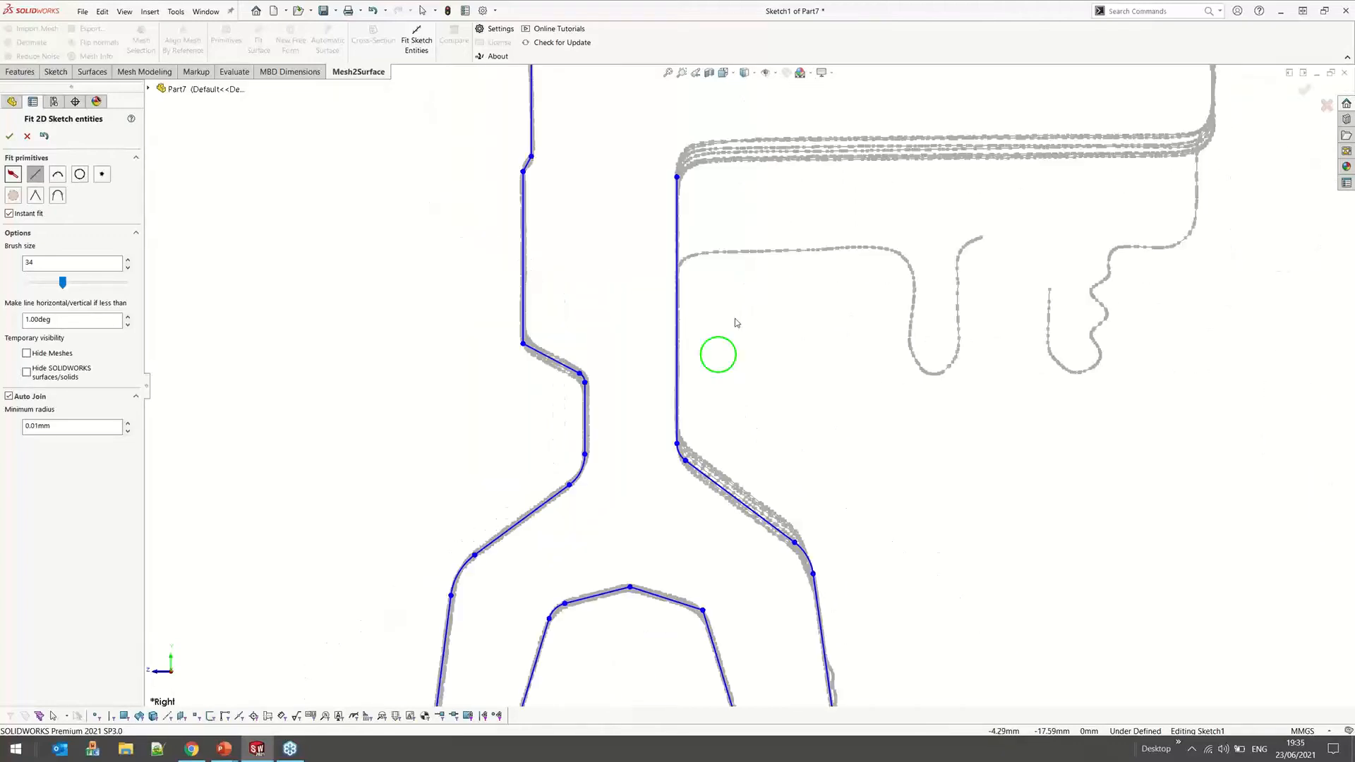
# Fit a line to the hub's lower edge and a vertical line to its short end edge with Auto Join, and accept the fitted sketch
pyautogui.moveTo(709, 148)
pyautogui.mouseDown()
pyautogui.moveTo(840, 137)
pyautogui.moveTo(743, 141)
pyautogui.mouseUp()
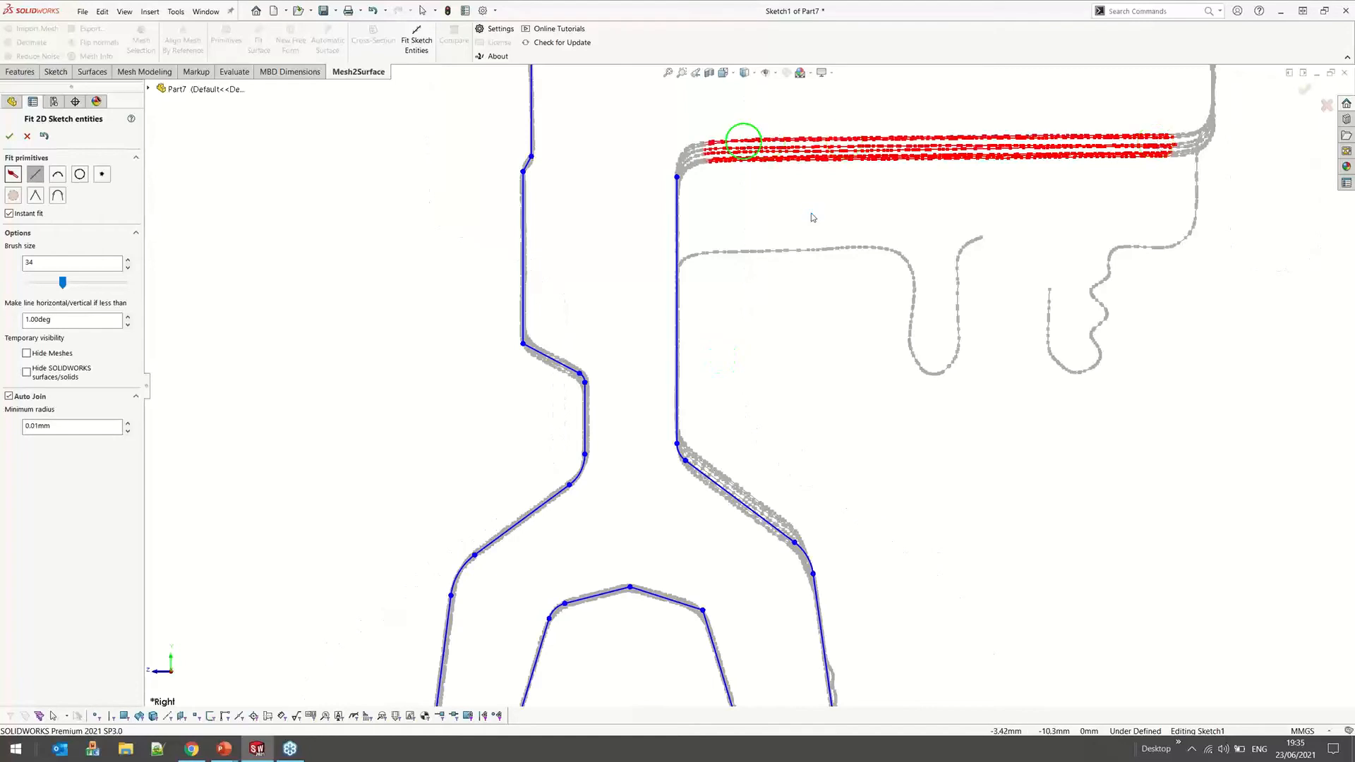
pyautogui.moveTo(917, 208)
pyautogui.keyDown('ctrl'); pyautogui.mouseDown(button='middle')
pyautogui.moveTo(750, 236)
pyautogui.moveTo(720, 290)
pyautogui.moveTo(724, 312)
pyautogui.mouseUp(button='middle'); pyautogui.keyUp('ctrl')
pyautogui.moveTo(1009, 132); pyautogui.dragTo(1015, 182)
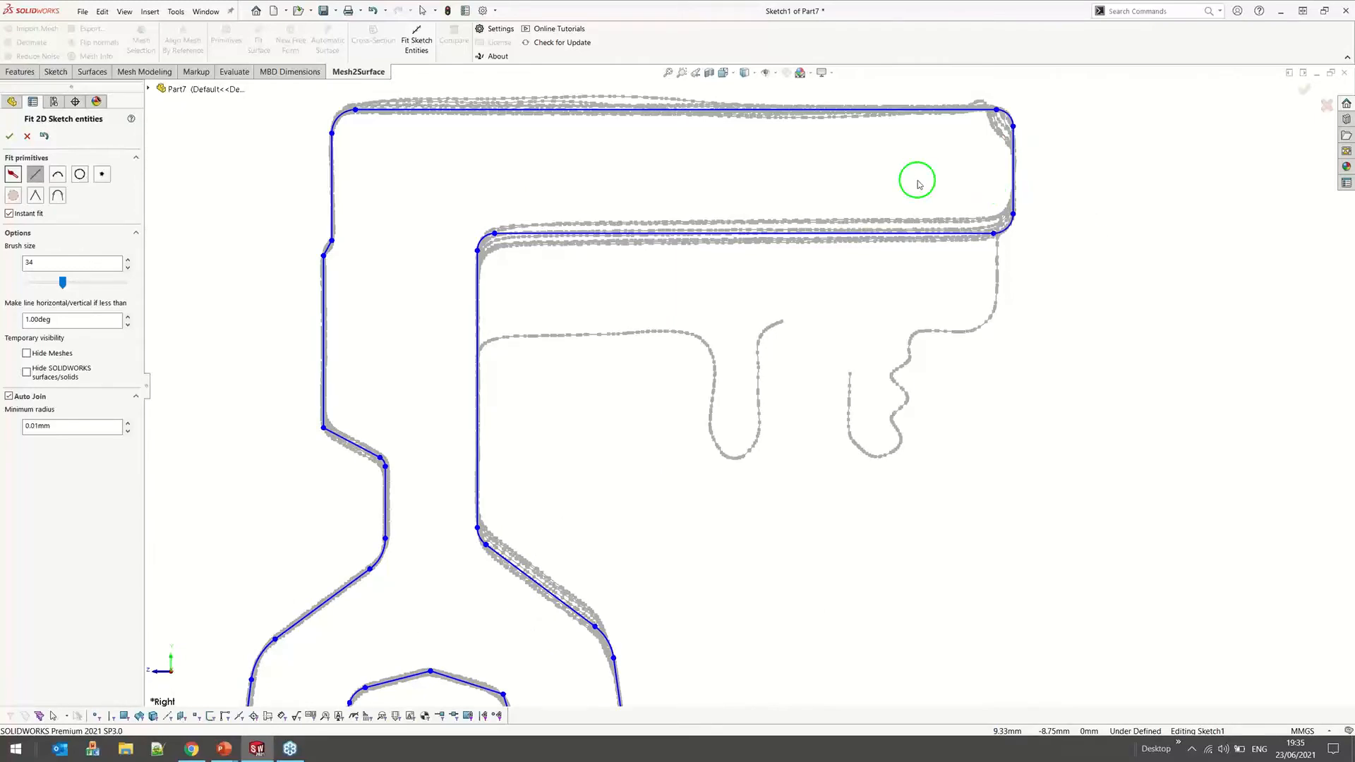
pyautogui.click(10, 136)
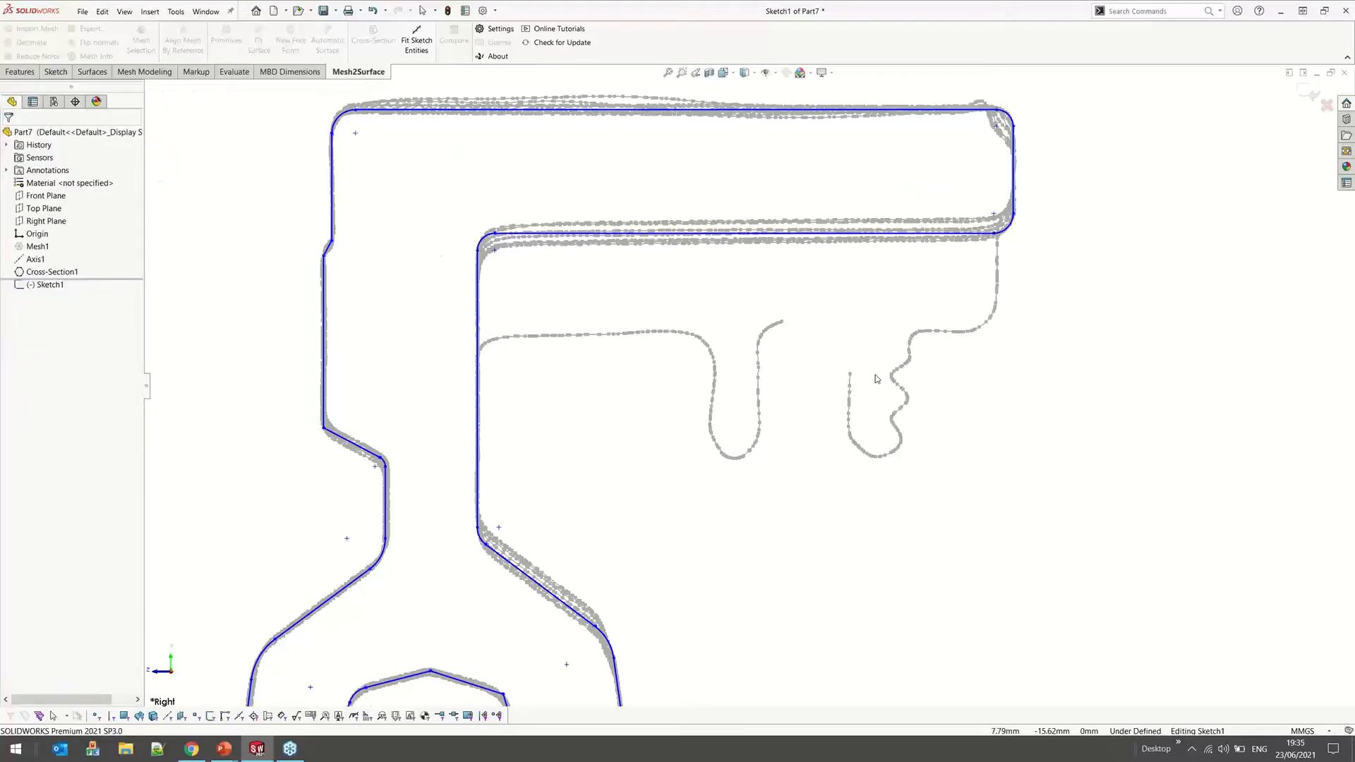
# Sketch a horizontal centerline about 28 mm long from the origin above the pulley profile and exit the sketch
pyautogui.moveTo(830, 361); pyautogui.dragTo(837, 350, button='middle')
pyautogui.scroll(6, 837, 350)
pyautogui.scroll(-2, 677, 338)
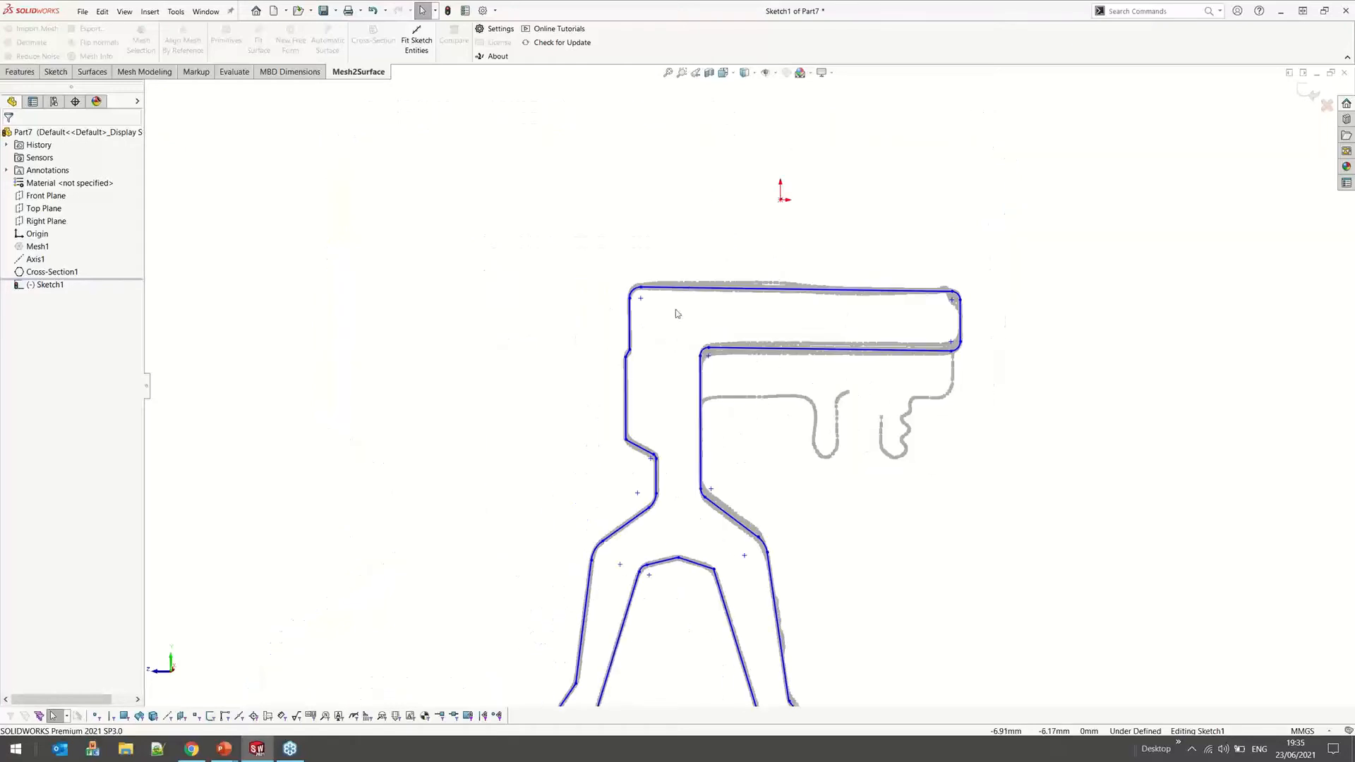
pyautogui.click(56, 72)
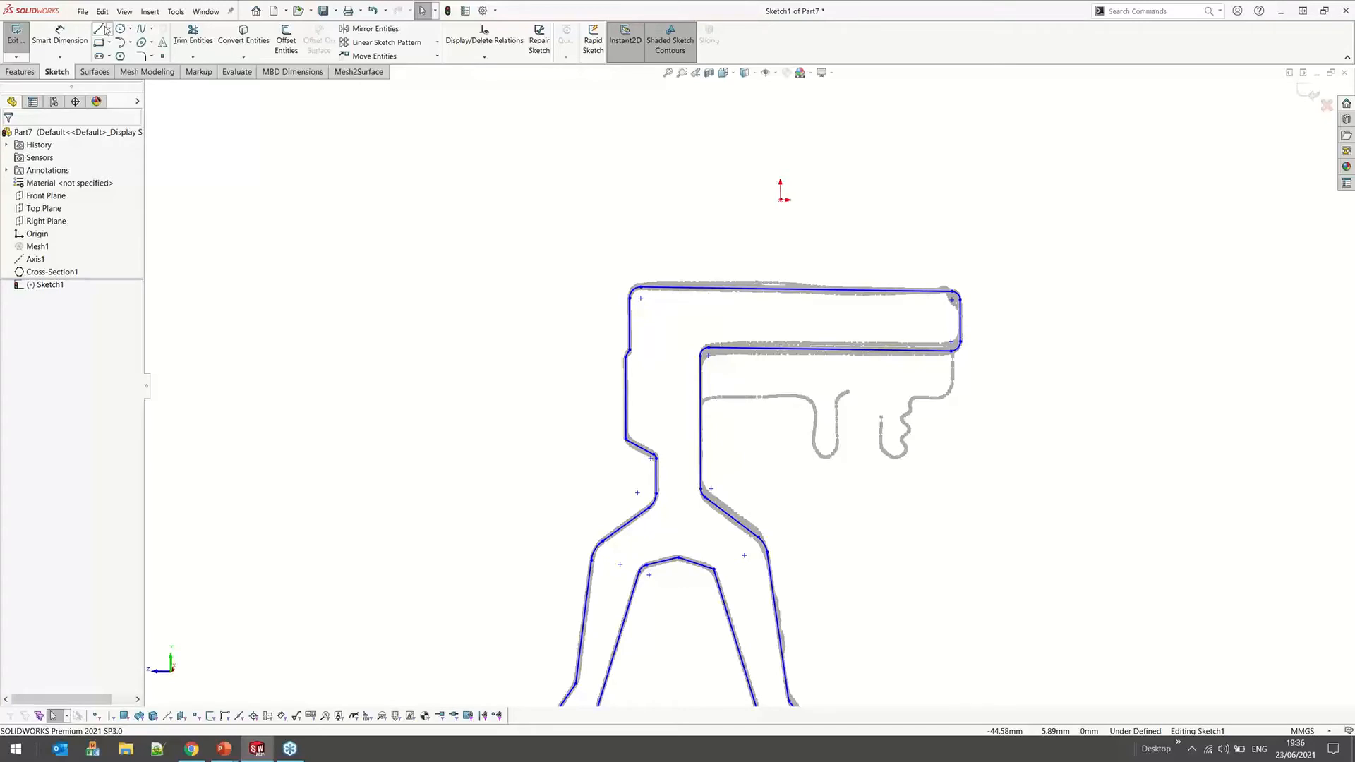
pyautogui.click(108, 29)
pyautogui.click(118, 56)
pyautogui.click(781, 200)
pyautogui.click(1180, 205)
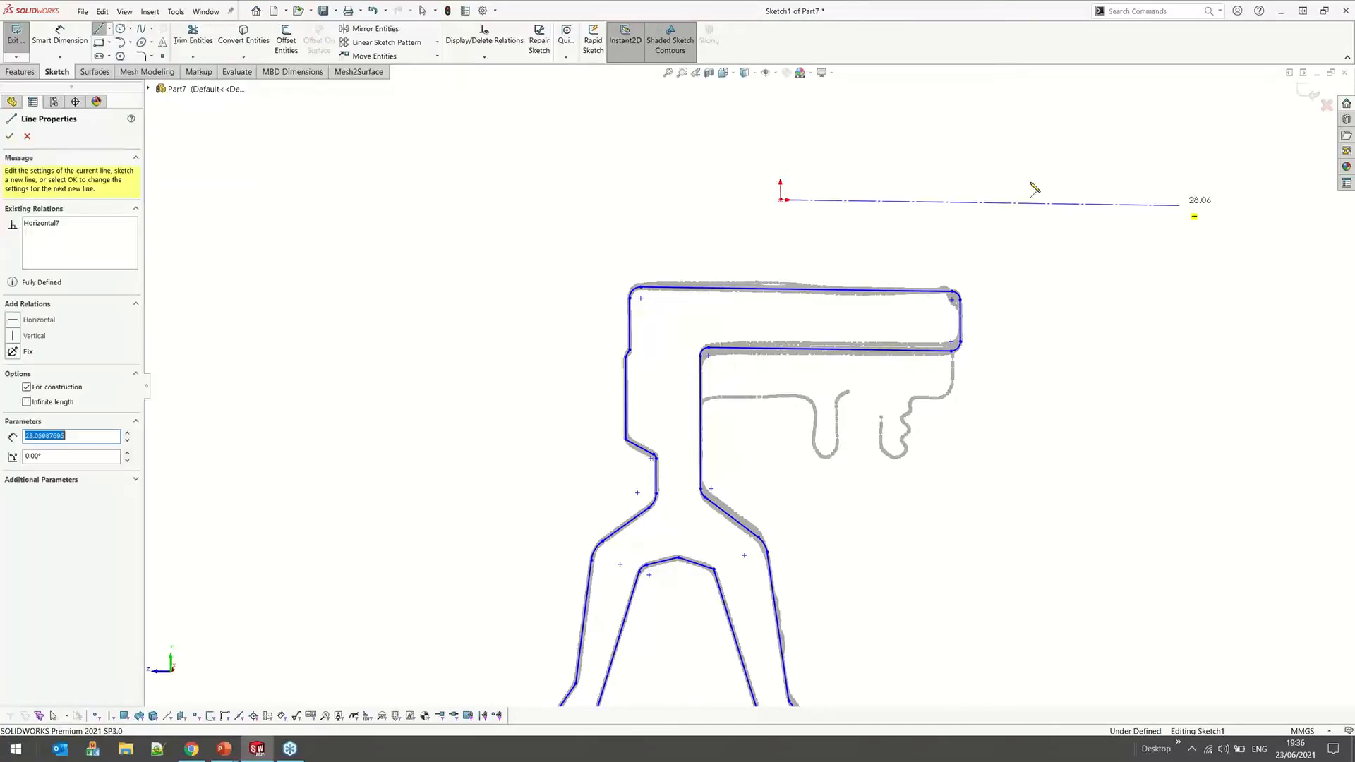
pyautogui.click(1308, 92)
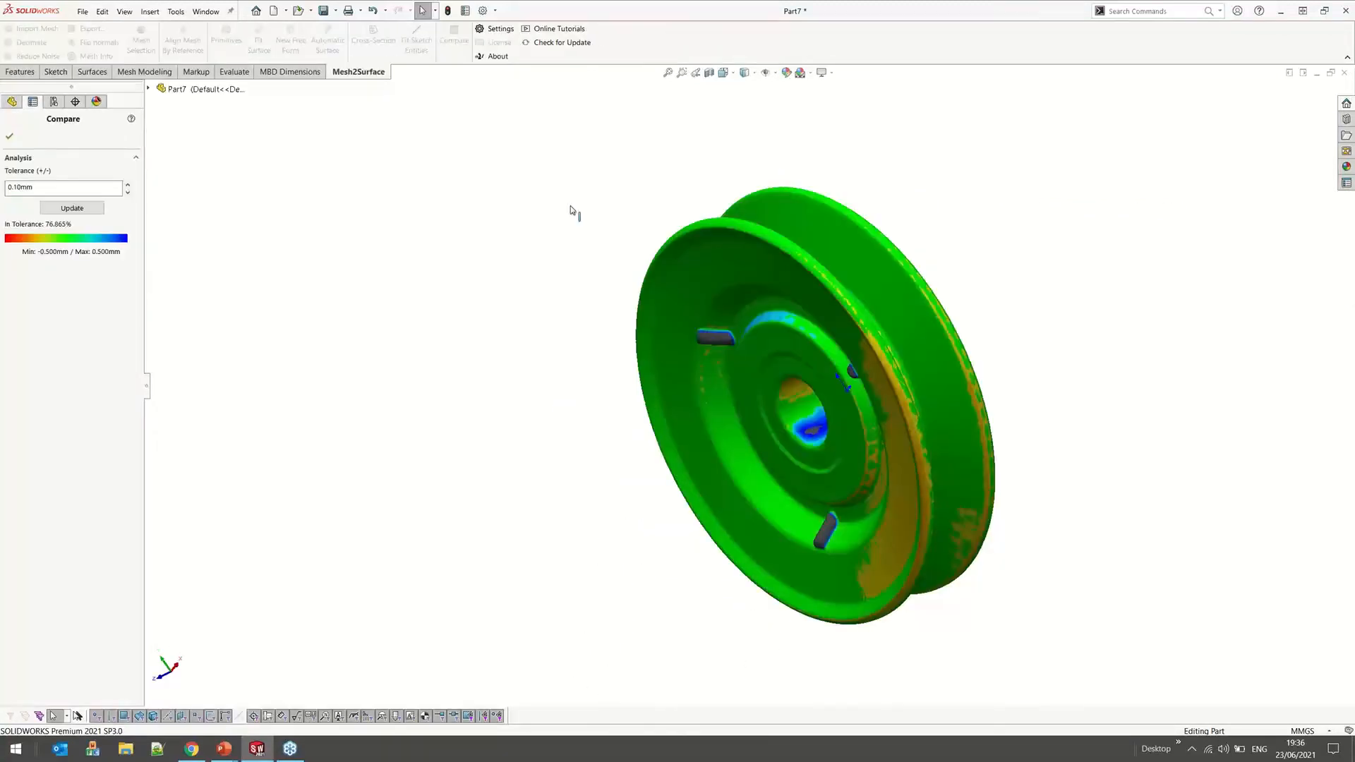
# Examine the pulley's deviation map from both sides at the 0.10 mm tolerance
pyautogui.moveTo(571, 208); pyautogui.dragTo(452, 374, button='middle')
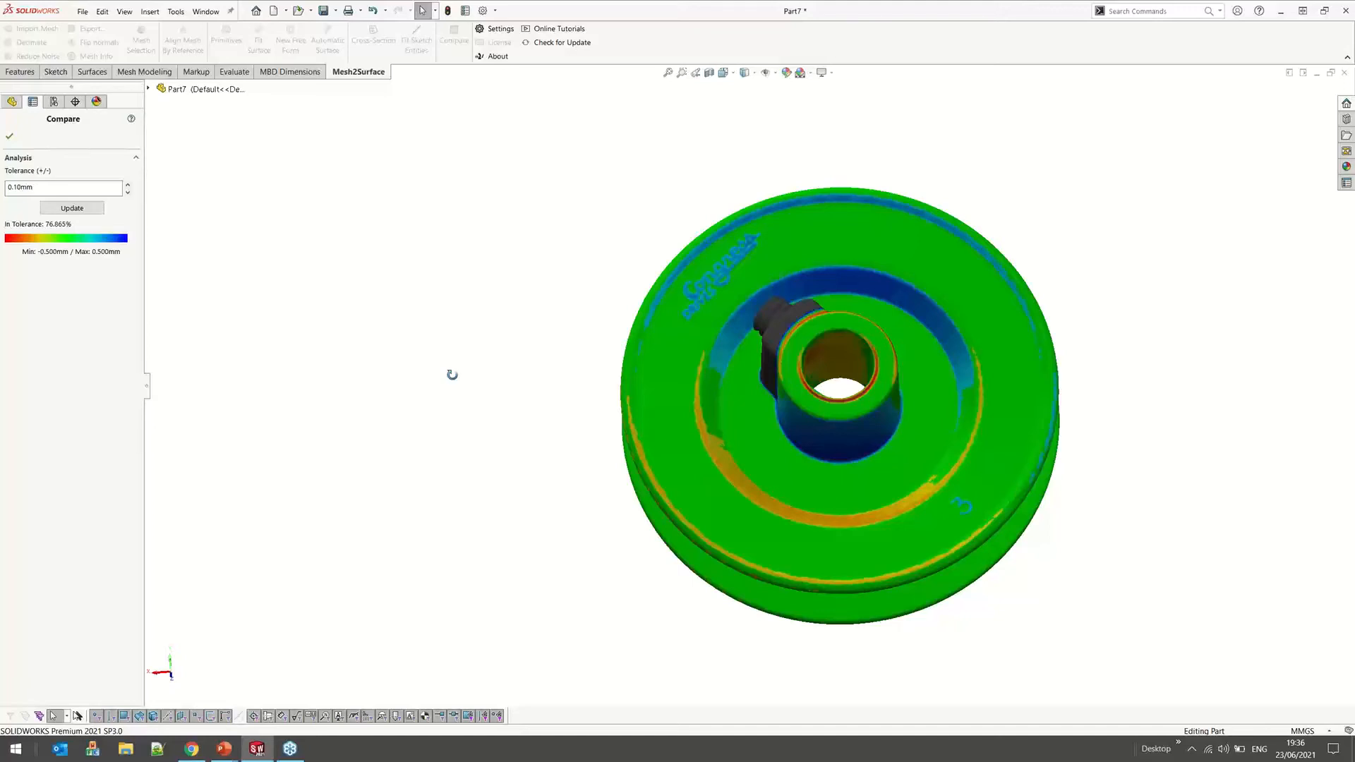
pyautogui.moveTo(452, 374); pyautogui.dragTo(476, 242, button='middle')
pyautogui.scroll(-2, 1009, 427)
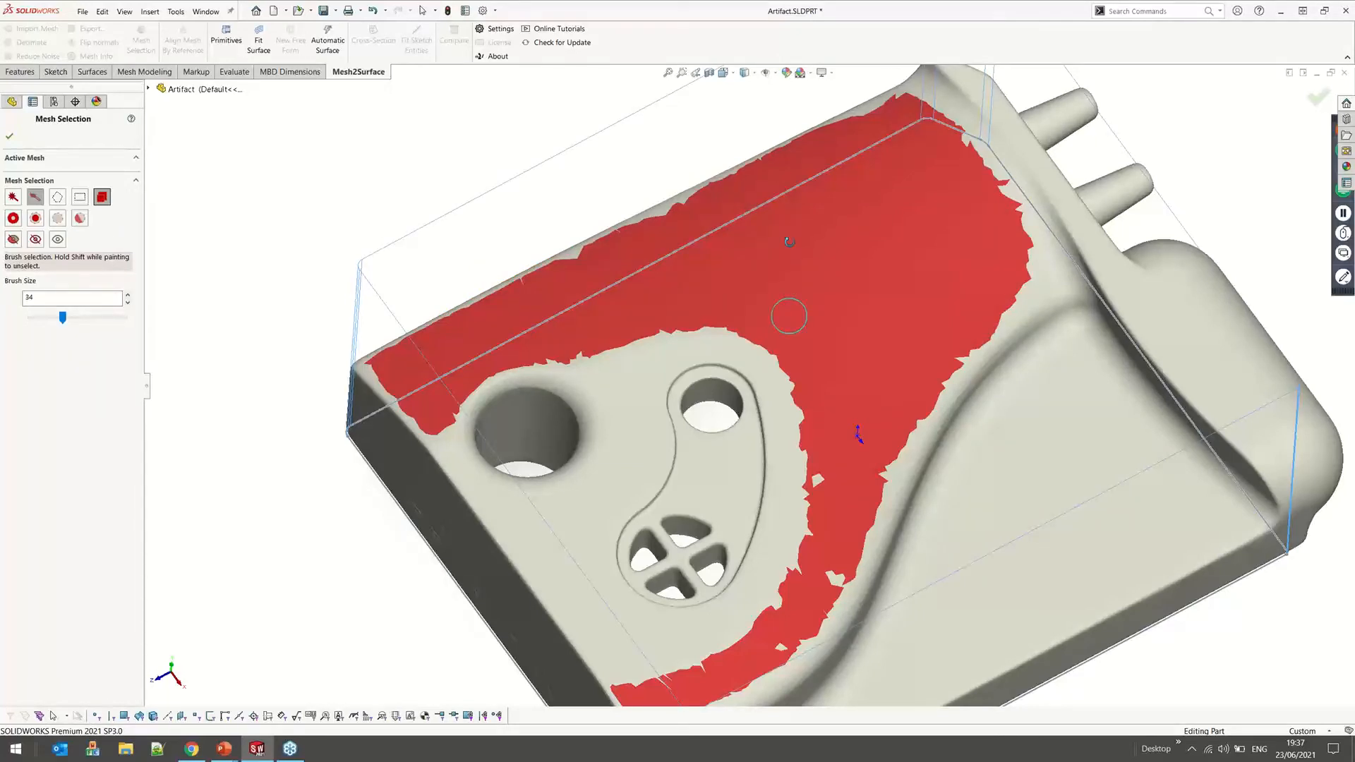
# Examine the previewed Fit Surface on the Artifact part's selected mesh region, first with deviation colours and with them turned off
pyautogui.moveTo(789, 242); pyautogui.dragTo(788, 227, button='middle')
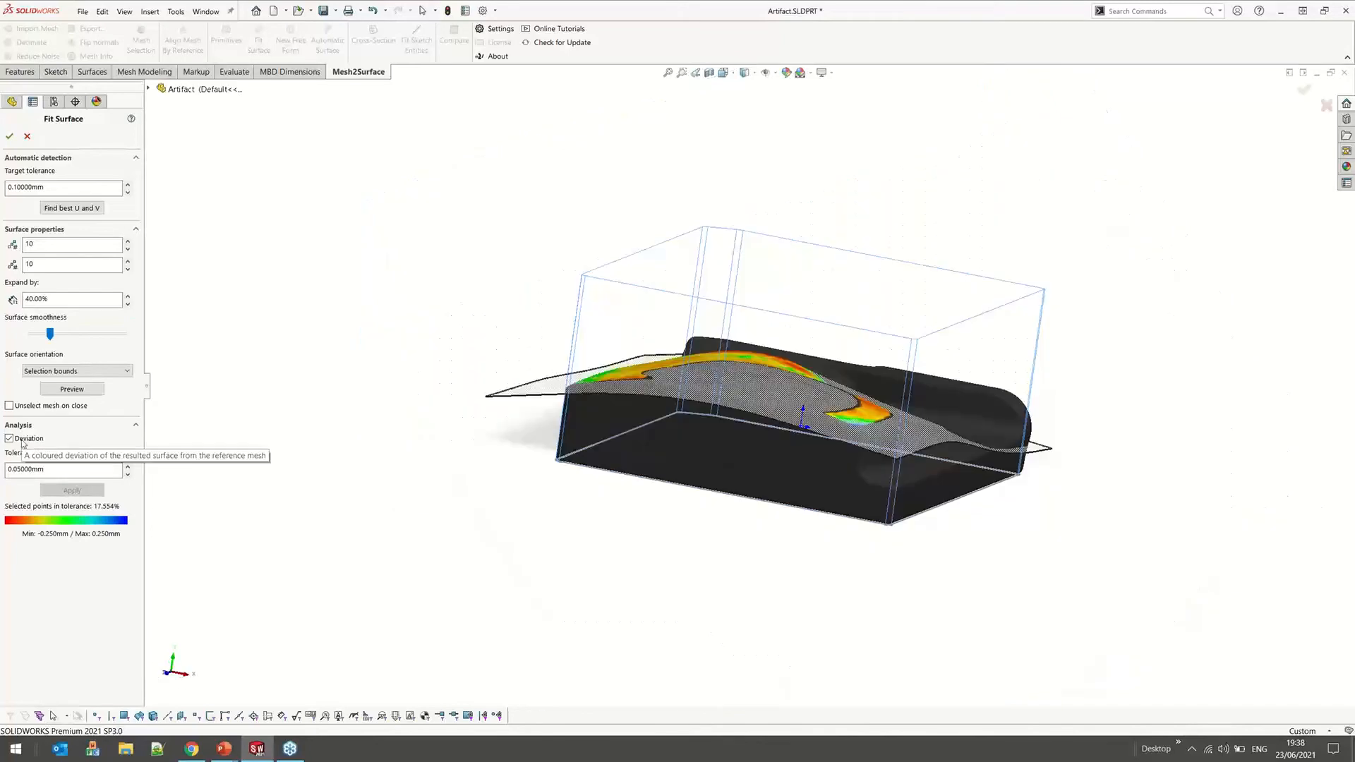
pyautogui.scroll(-1, 756, 597)
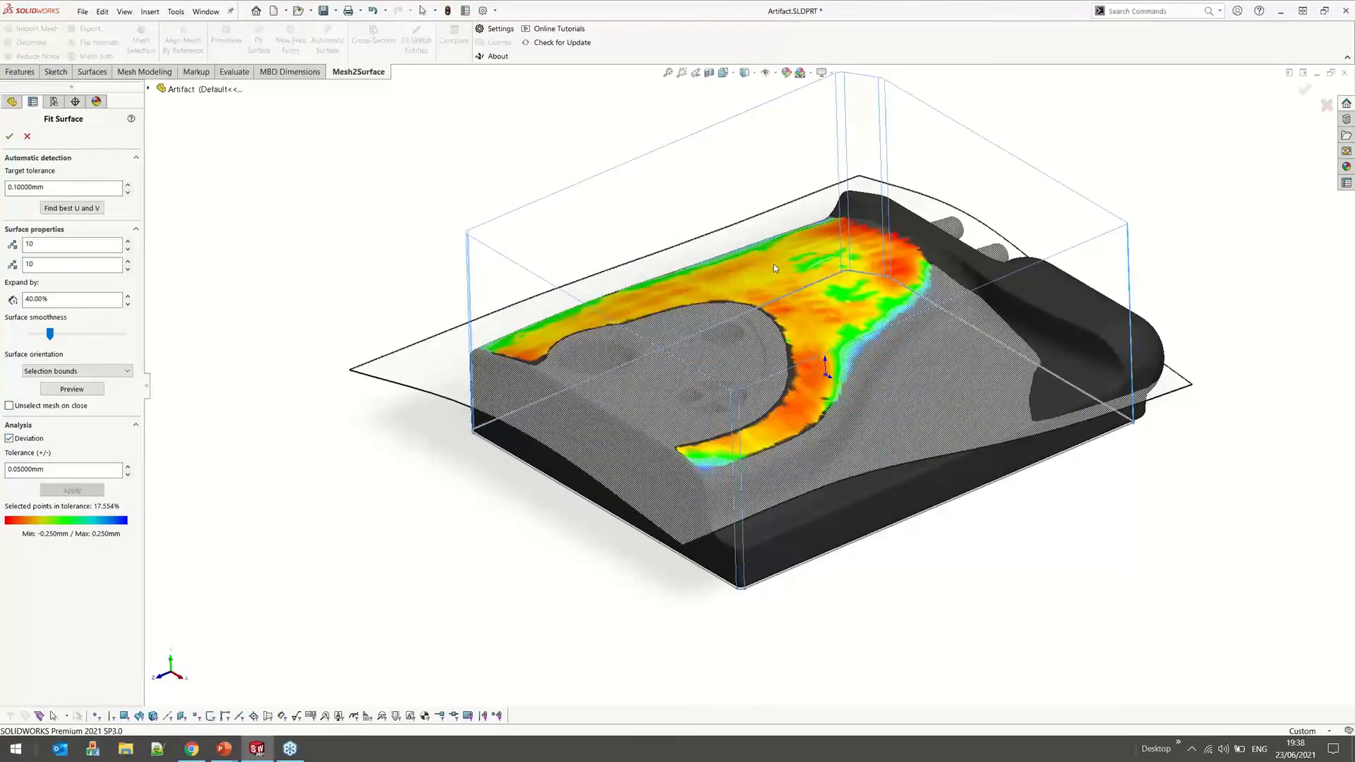
pyautogui.click(32, 440)
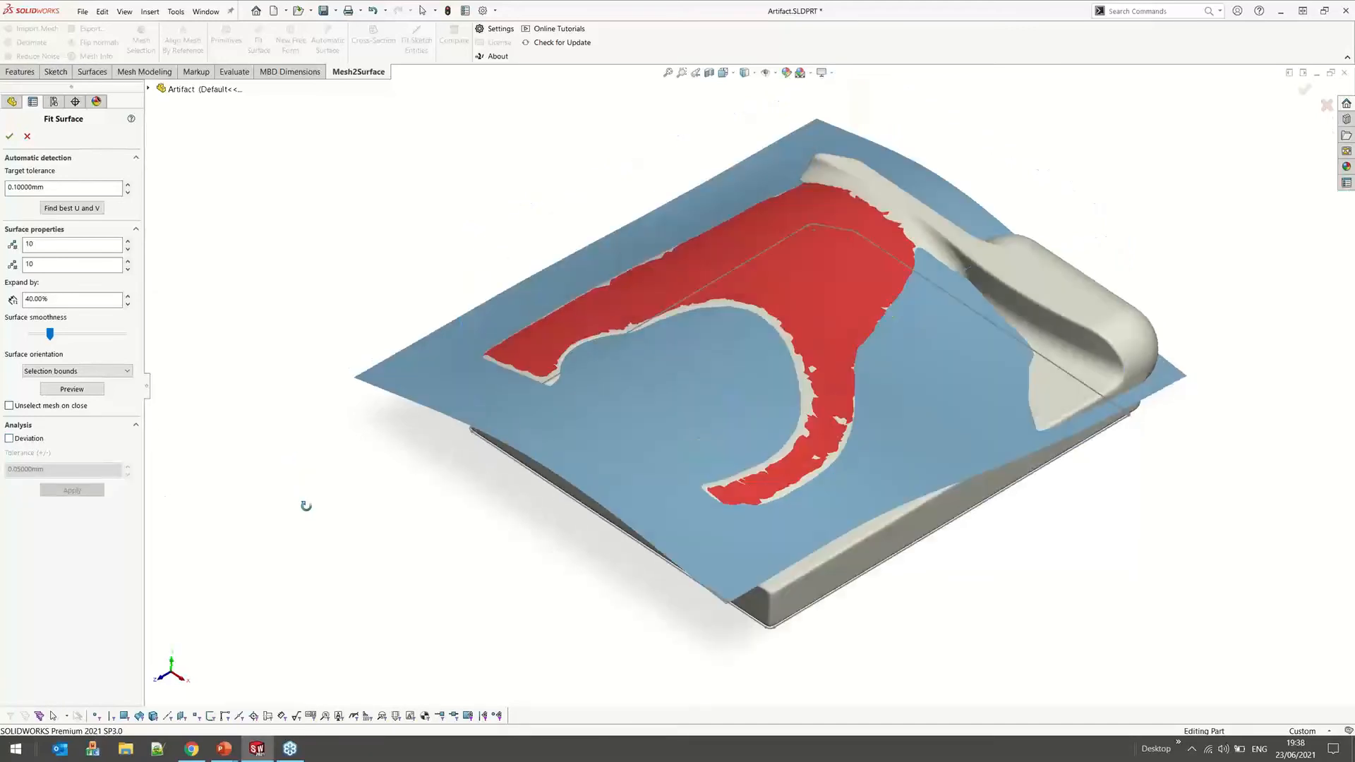
pyautogui.moveTo(306, 506); pyautogui.dragTo(305, 523, button='middle')
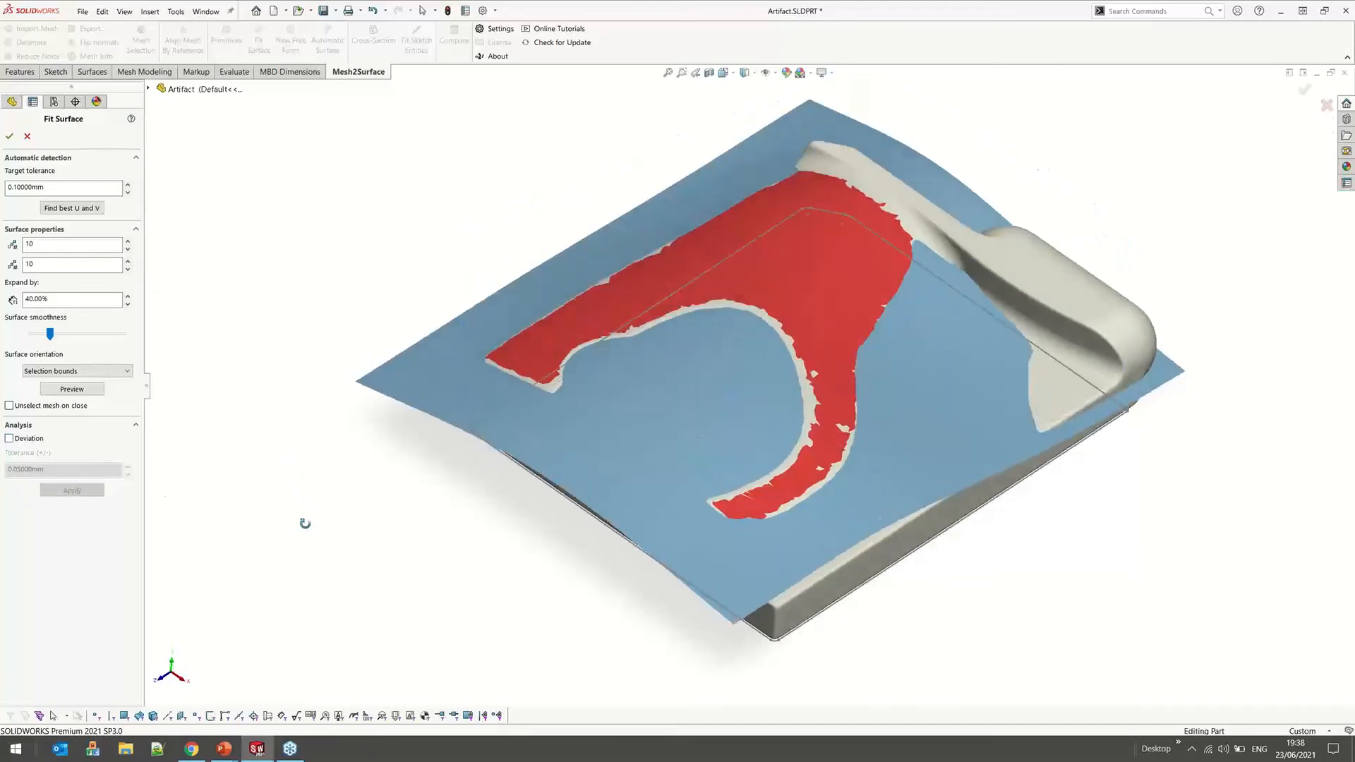
pyautogui.moveTo(305, 523); pyautogui.dragTo(754, 312, button='middle')
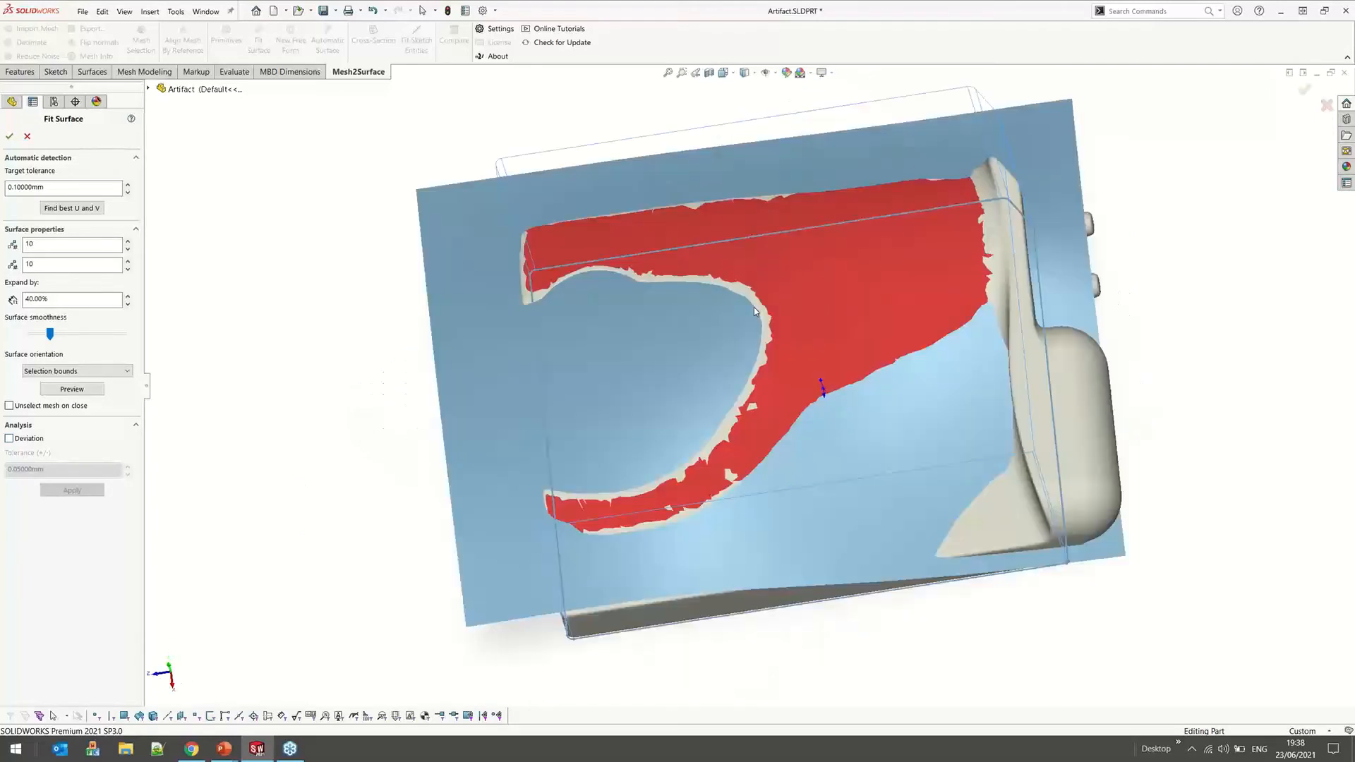
pyautogui.scroll(-2, 754, 312)
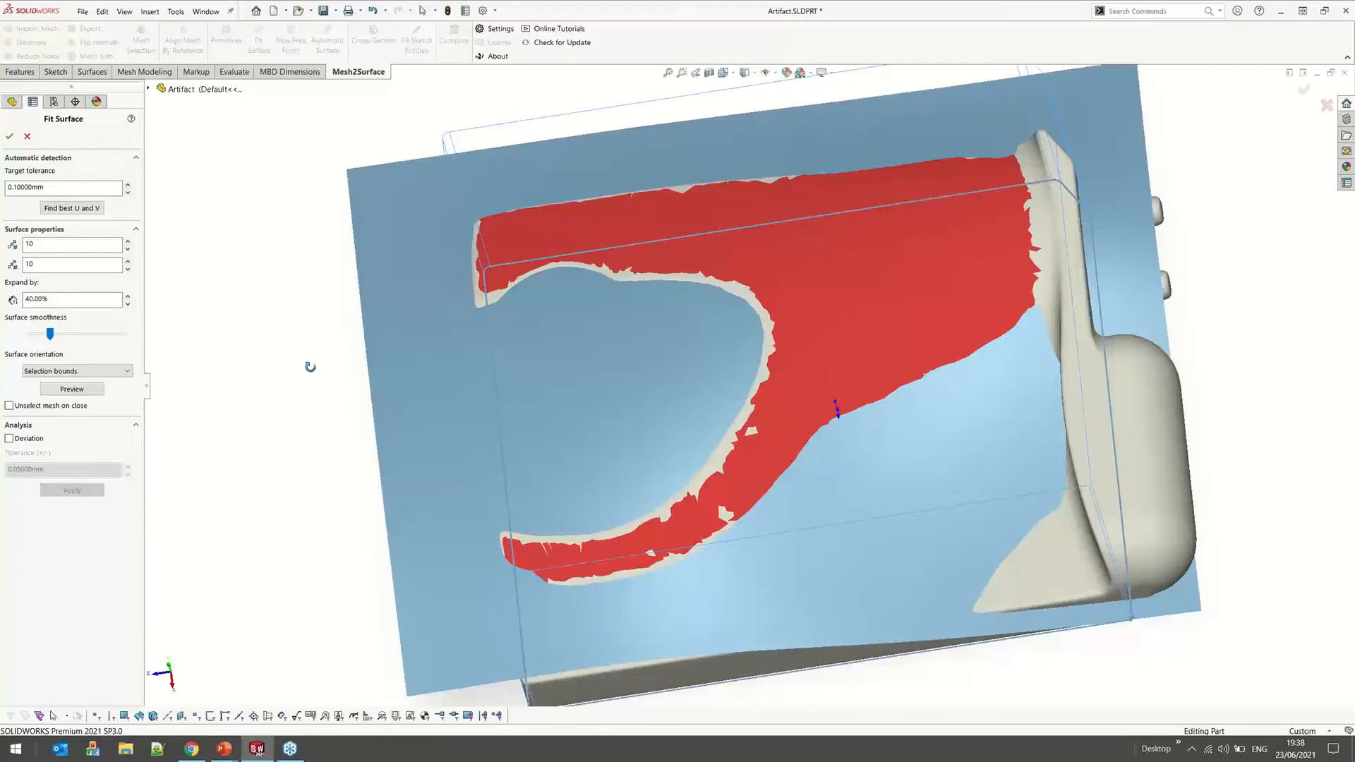
# Find the best U and V for the 0.1 mm target tolerance, turn off the deviation display and create the fitted surface
pyautogui.moveTo(311, 367); pyautogui.dragTo(313, 341, button='middle')
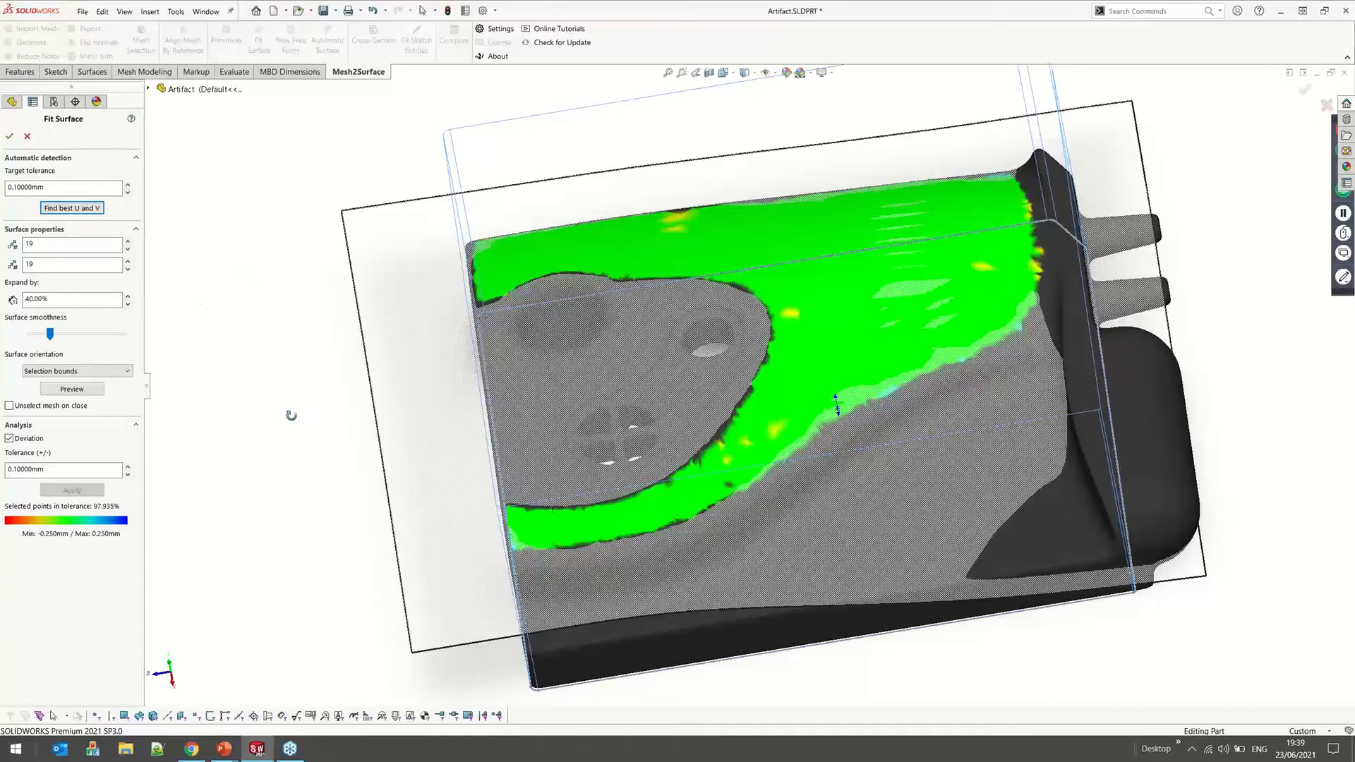
pyautogui.moveTo(291, 415); pyautogui.dragTo(293, 383, button='middle')
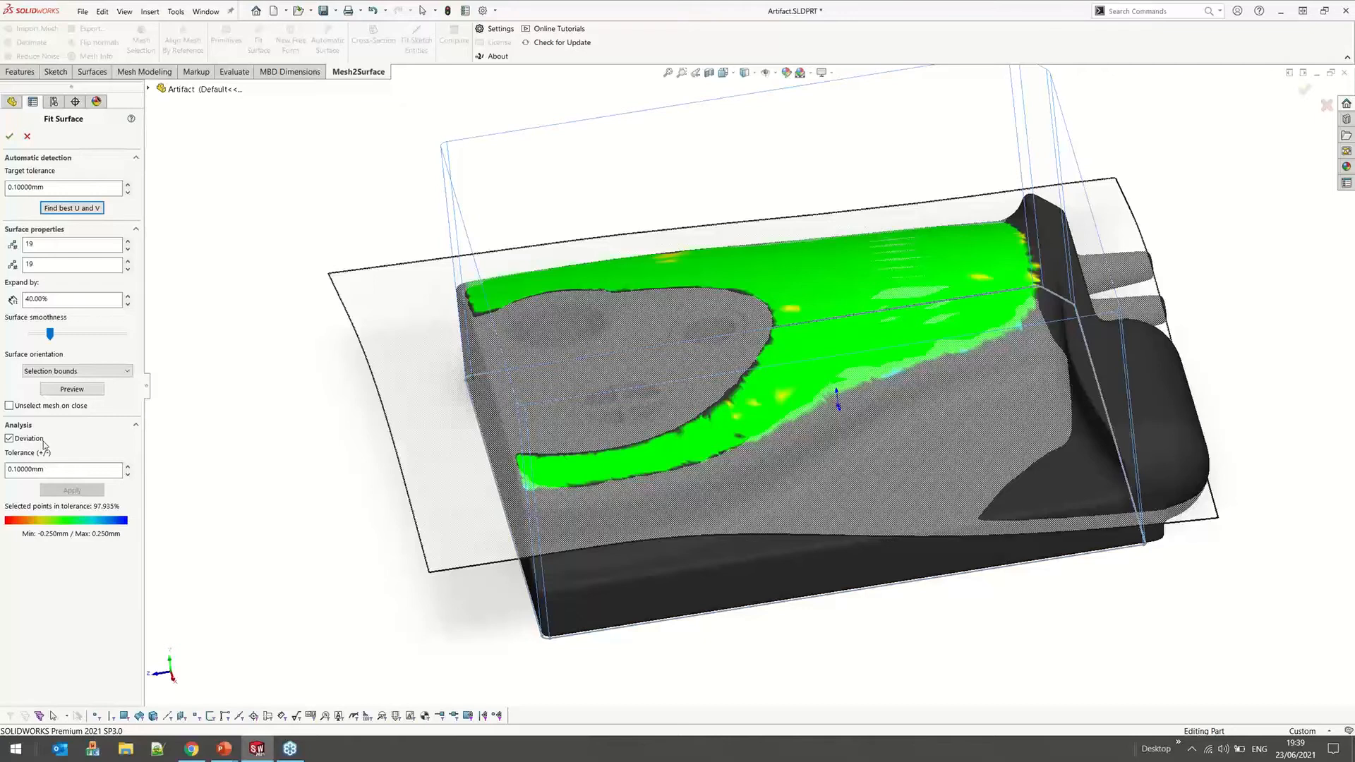
pyautogui.click(44, 442)
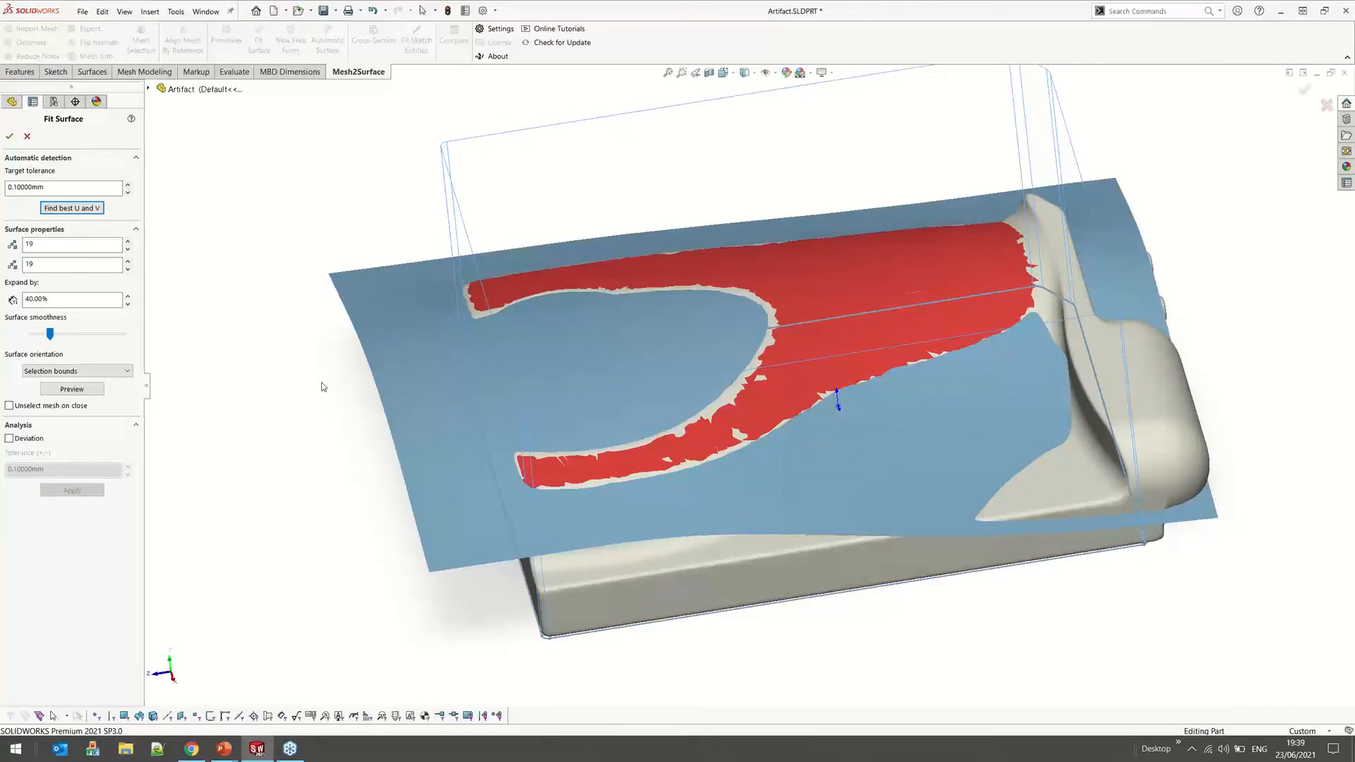
pyautogui.press('Return')
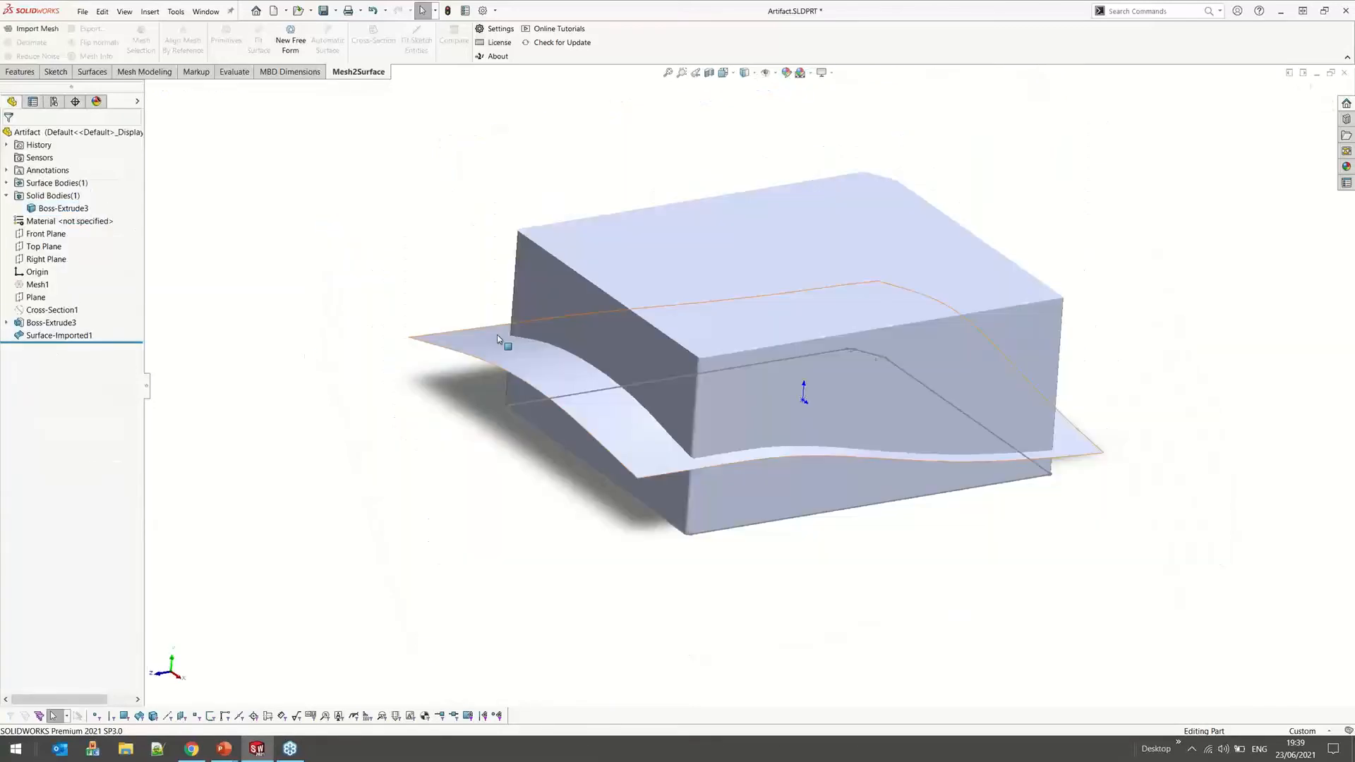
# Intersect the fitted surface with the extruded block, excluding the region above the surface
pyautogui.click(499, 340)
pyautogui.keyDown('ctrl'); pyautogui.click(543, 291); pyautogui.keyUp('ctrl')
pyautogui.click(21, 72)
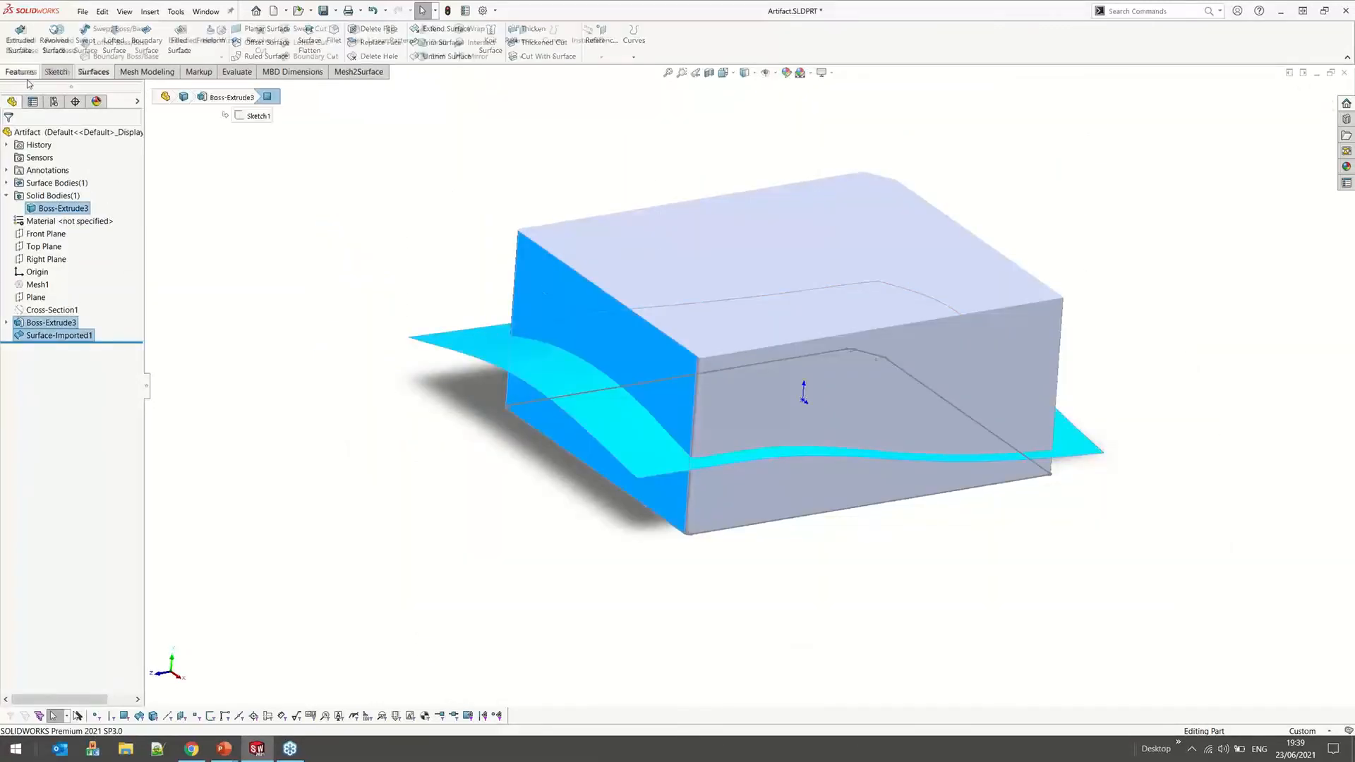
pyautogui.click(480, 43)
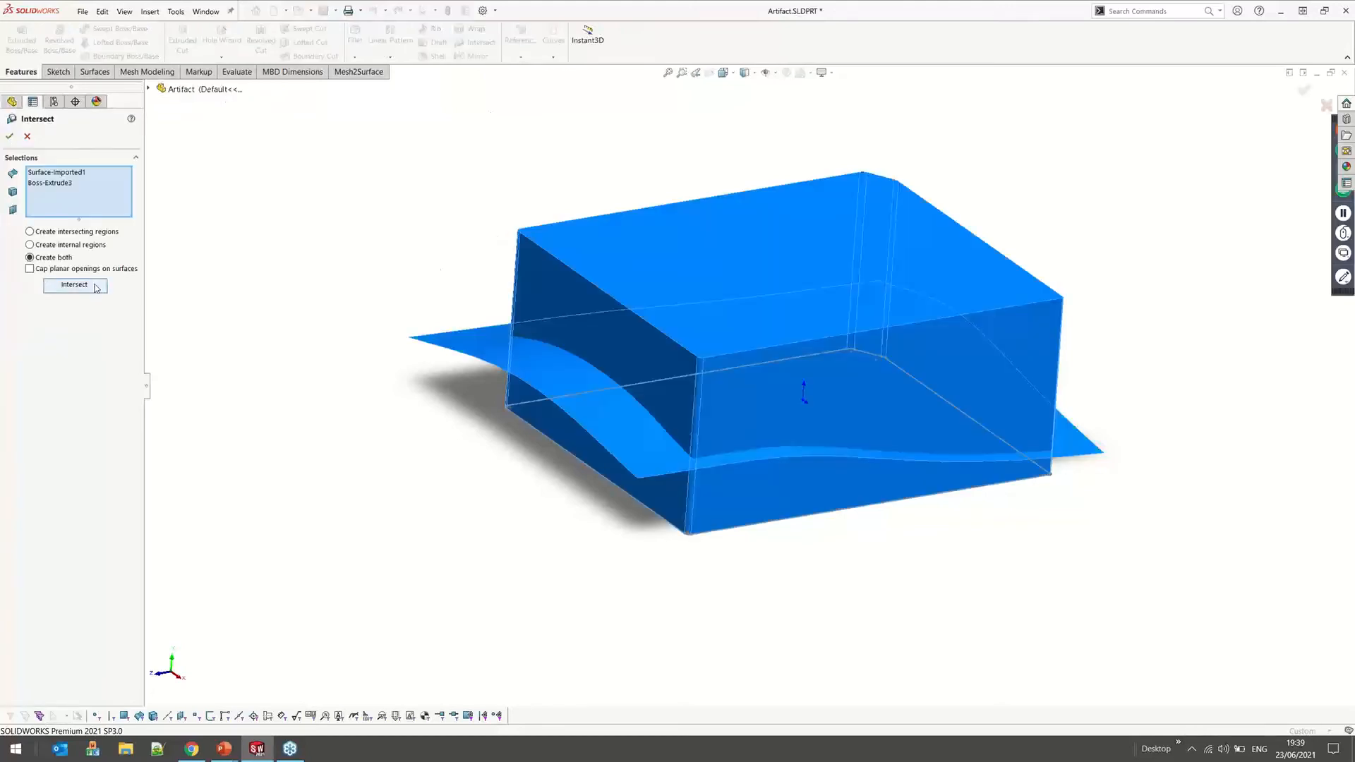
pyautogui.click(566, 291)
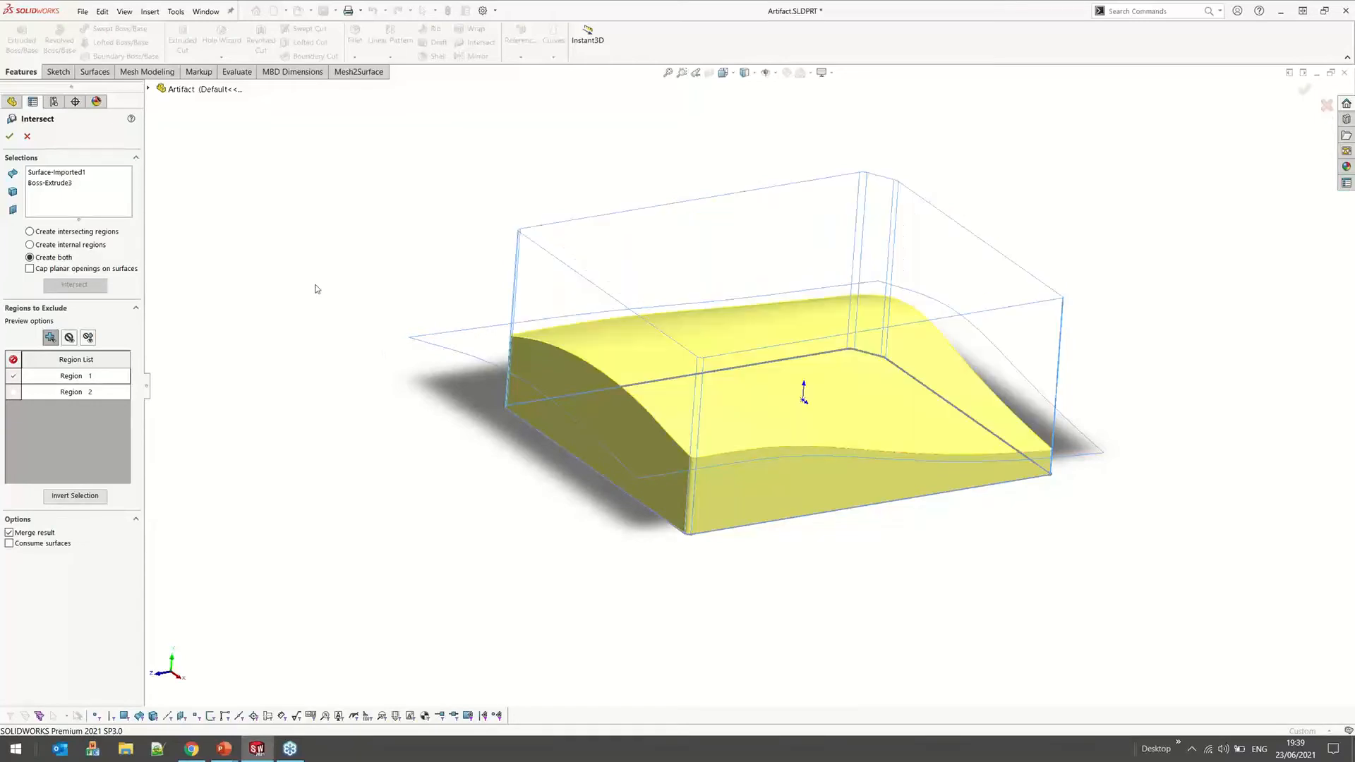
pyautogui.click(9, 136)
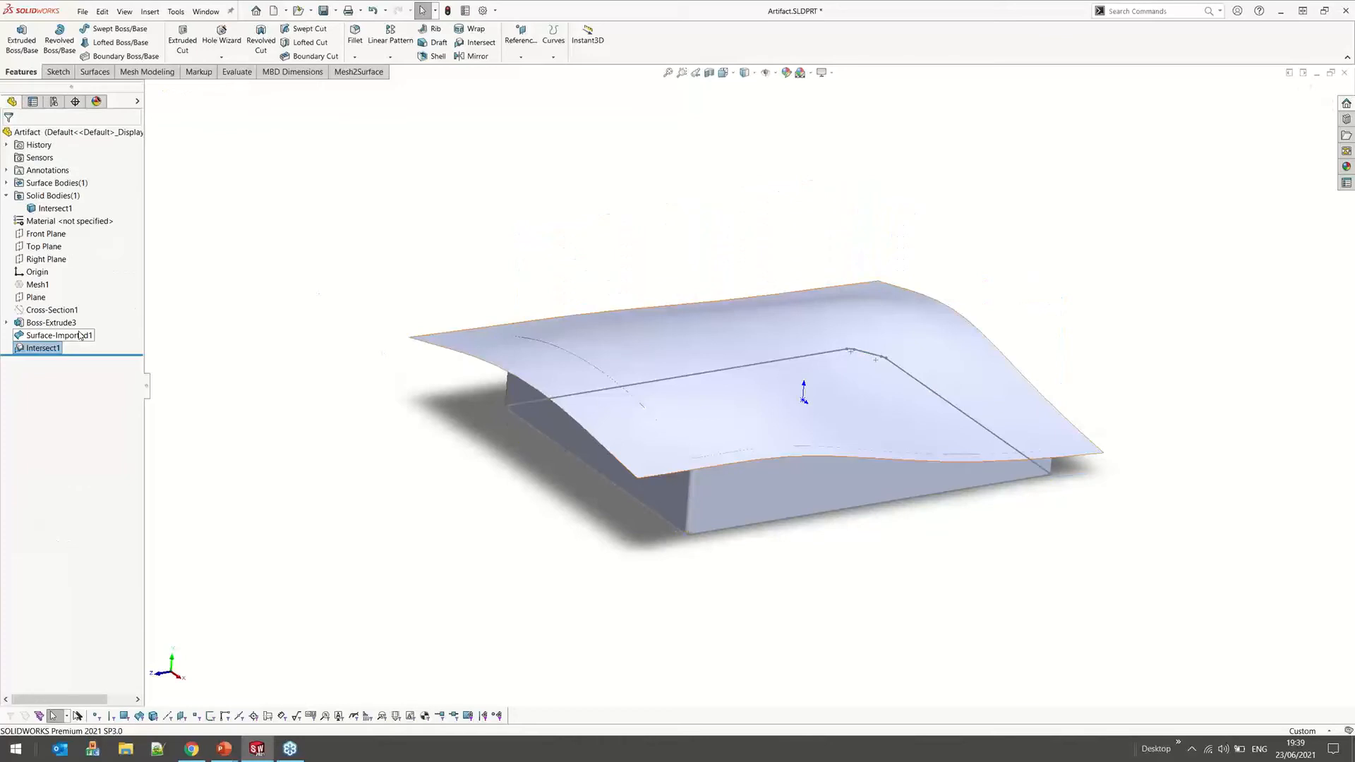
# Hide the fitted surface and inspect the remaining trimmed solid
pyautogui.click(79, 336)
pyautogui.click(406, 446)
pyautogui.moveTo(406, 446); pyautogui.dragTo(710, 477, button='middle')
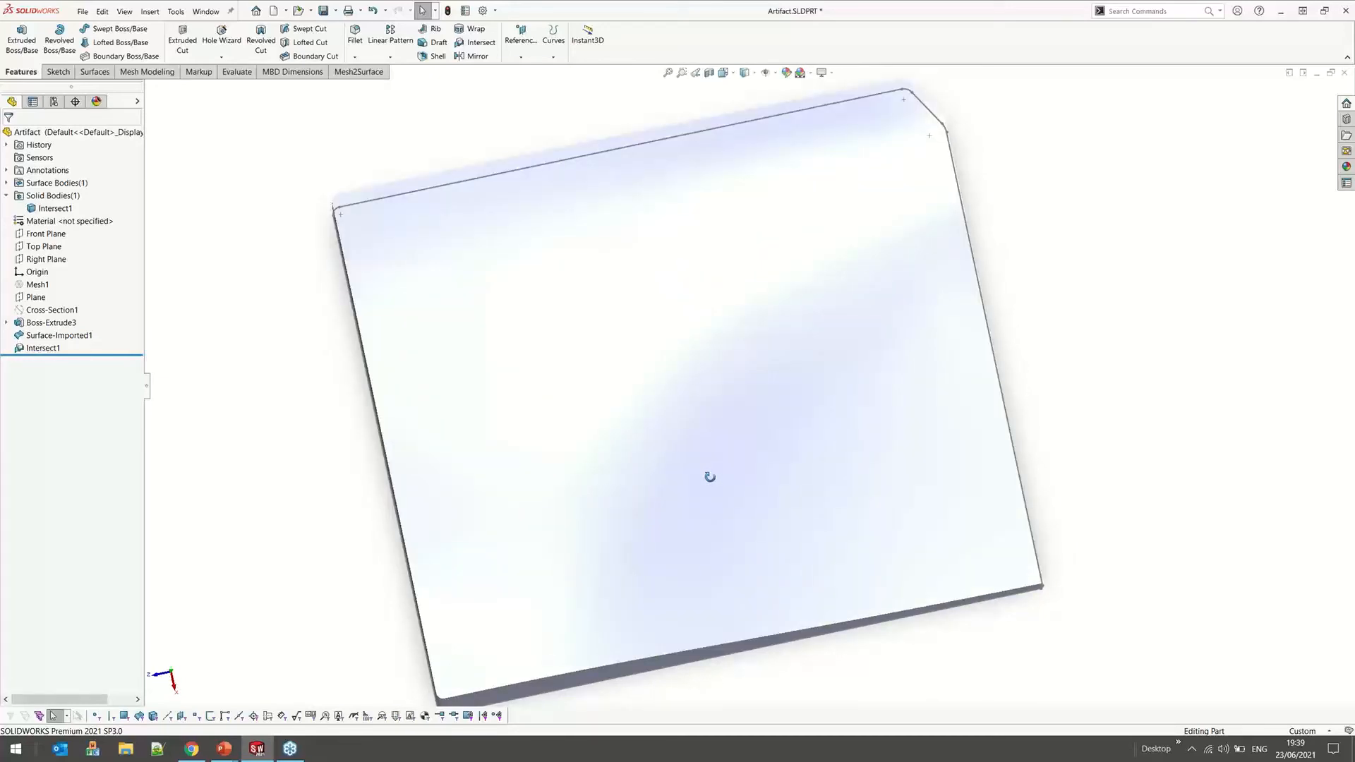
pyautogui.moveTo(710, 477); pyautogui.dragTo(852, 393, button='middle')
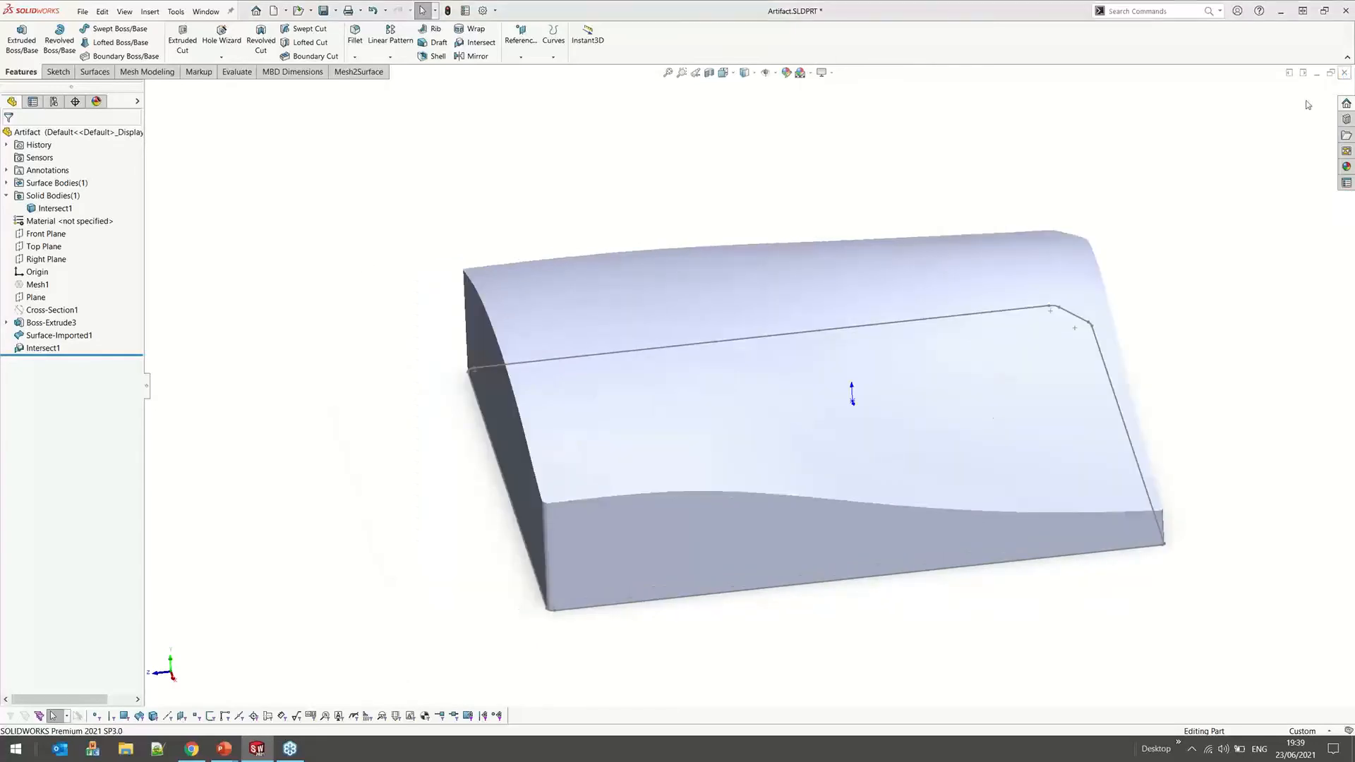
# Close Artifact.SLDPRT without saving and open Onstekingsdeksel.SLDPRT from folder 003 of Webinar June 2021
pyautogui.click(1344, 73)
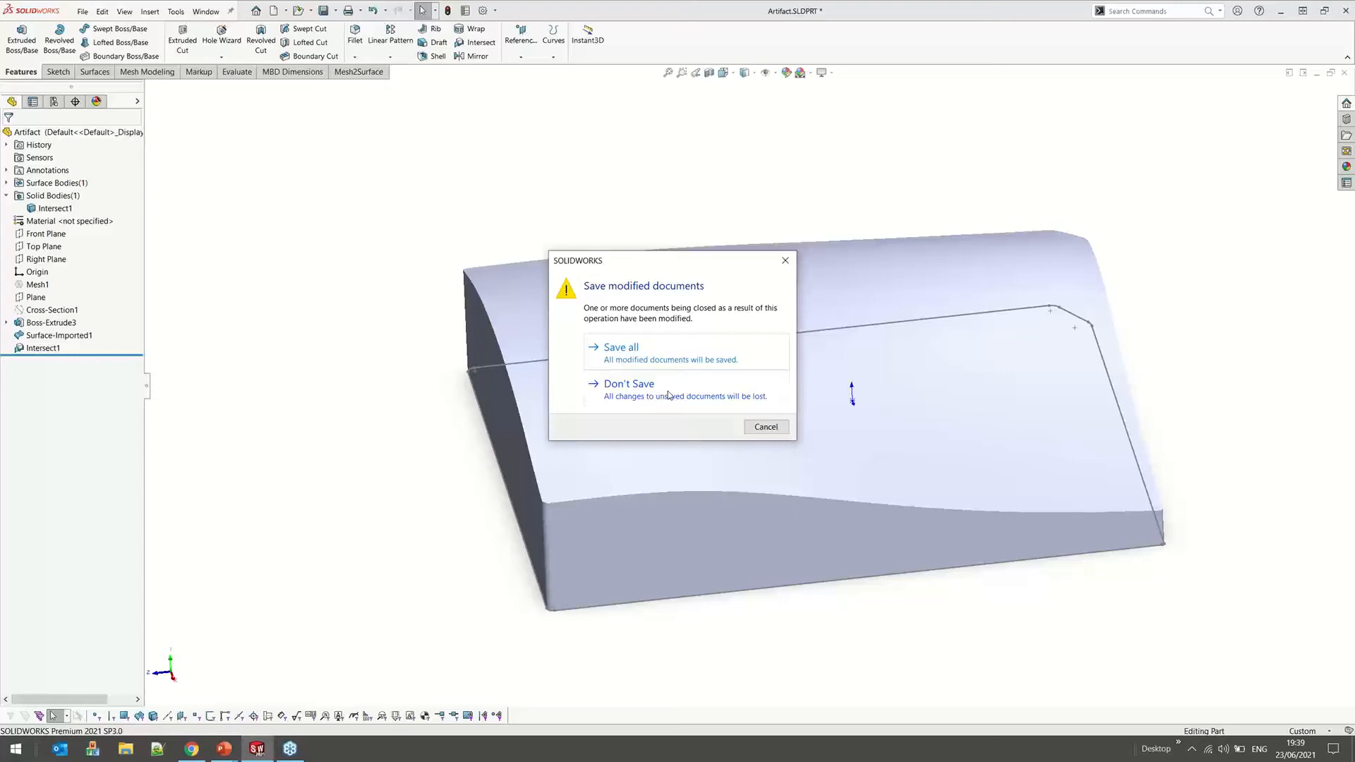
pyautogui.click(668, 394)
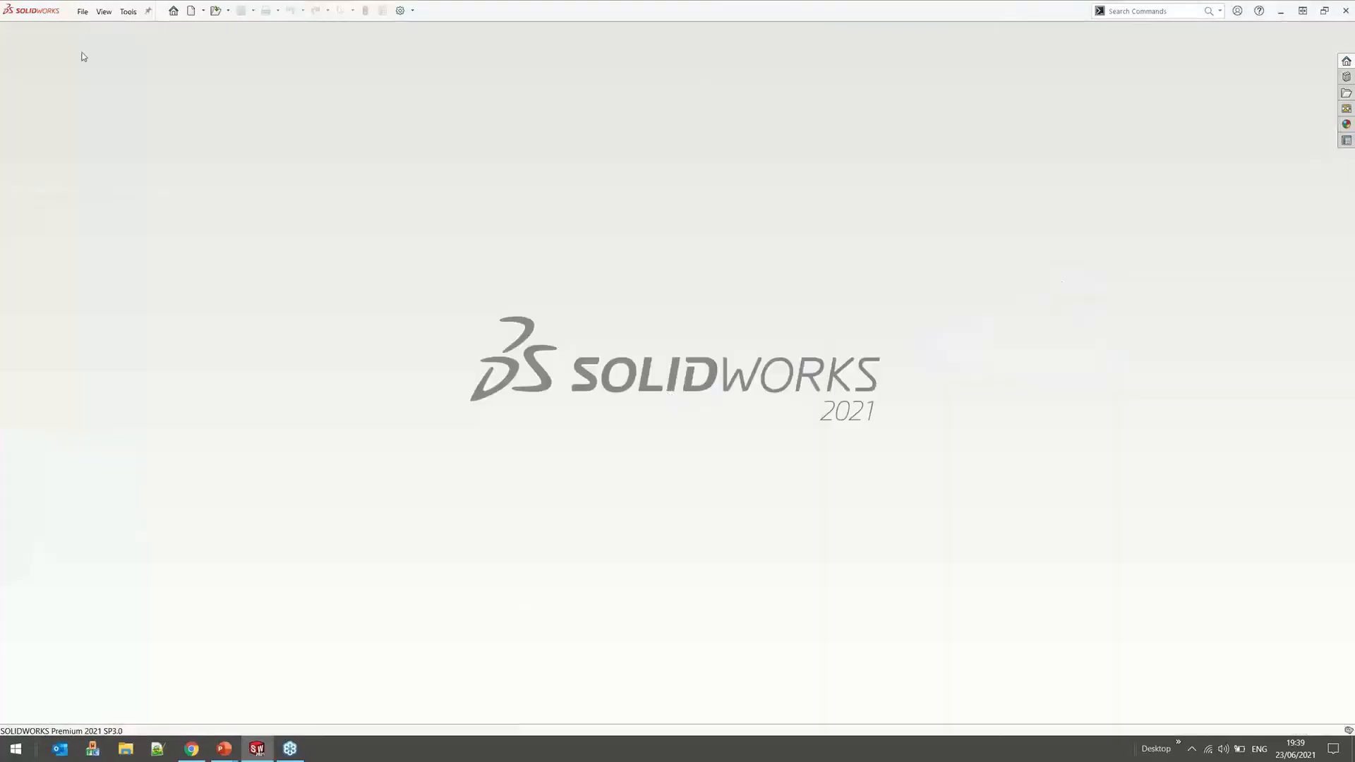
pyautogui.click(82, 12)
pyautogui.click(91, 43)
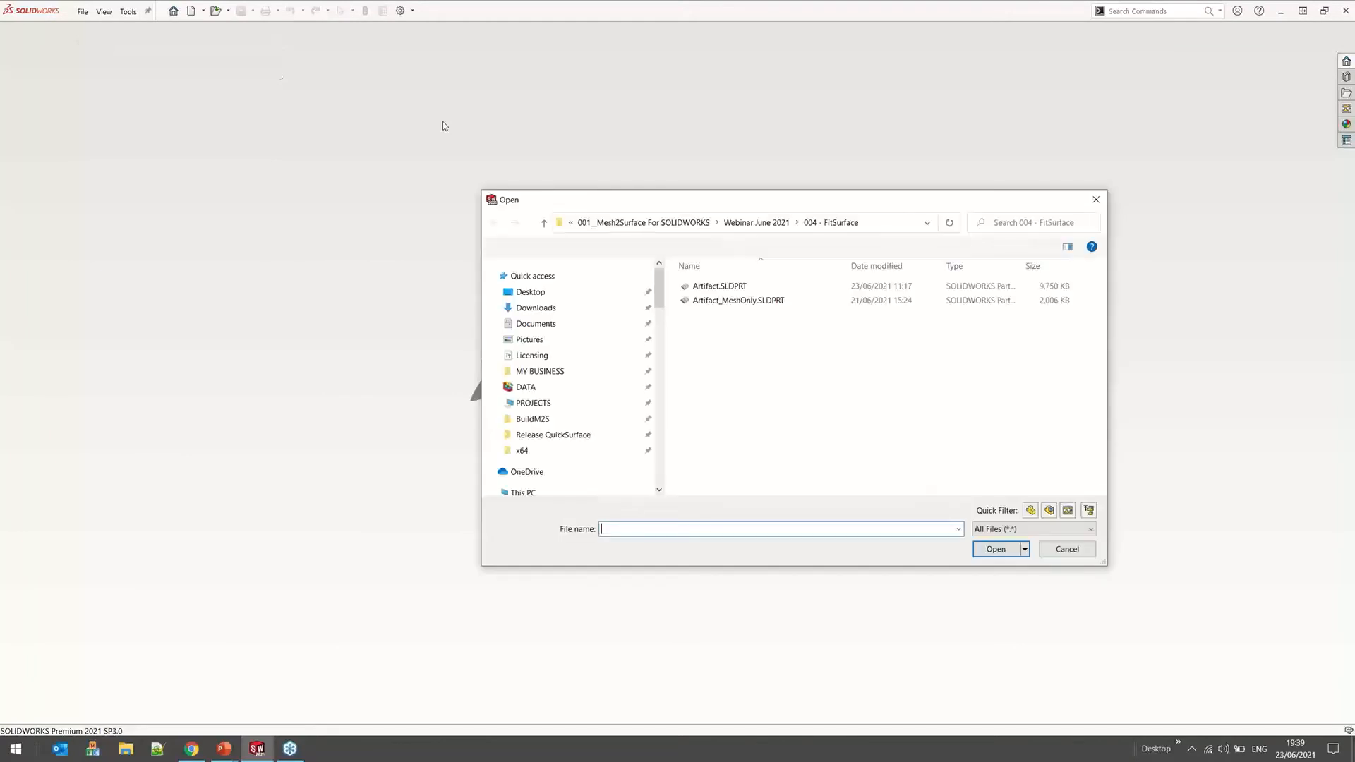
pyautogui.click(756, 223)
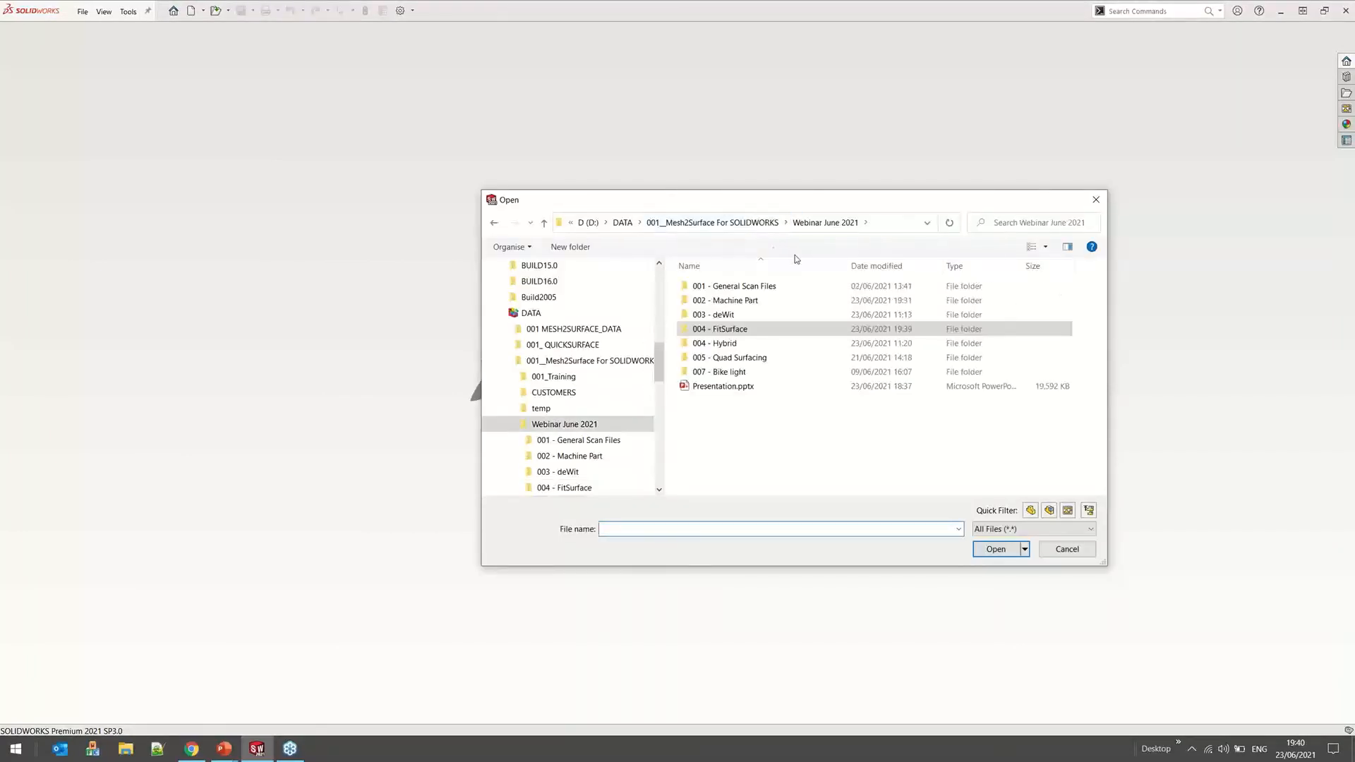
pyautogui.doubleClick(761, 315)
pyautogui.click(769, 302)
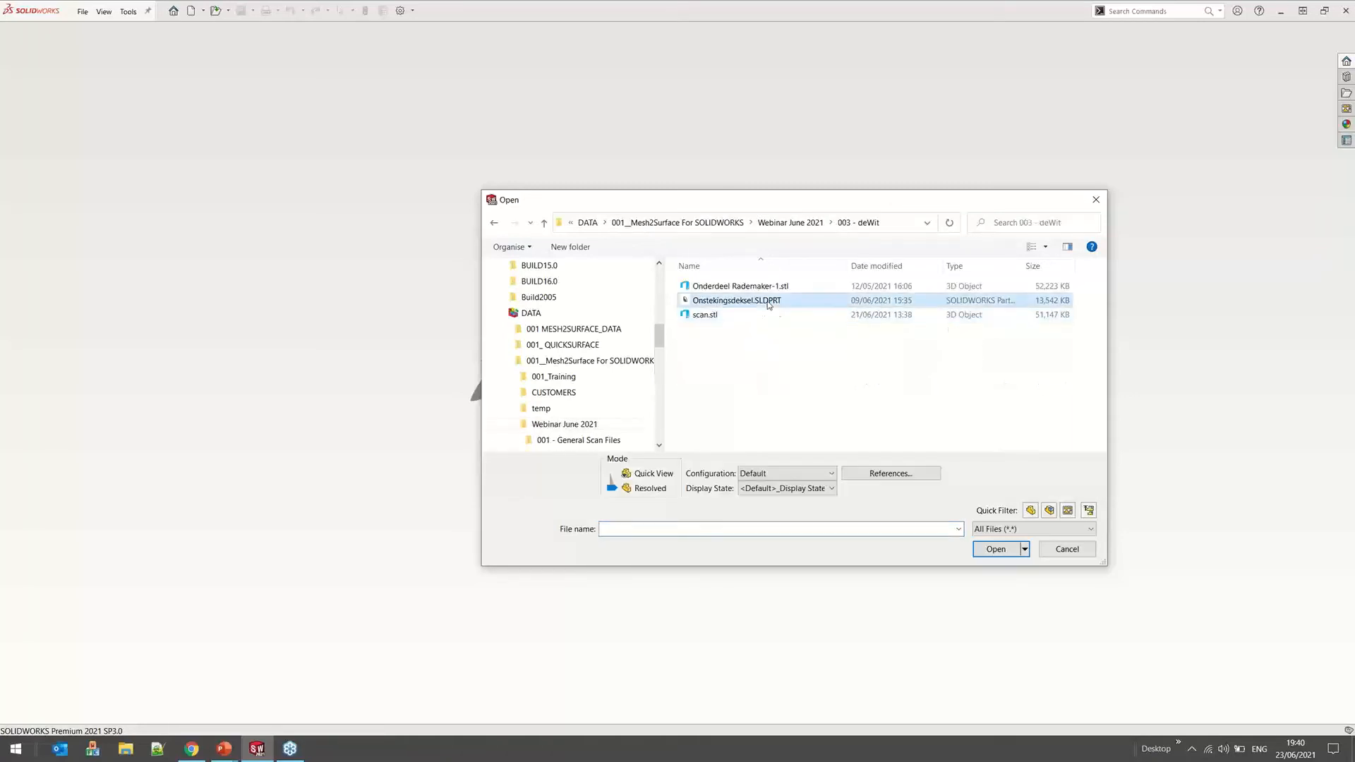
pyautogui.click(997, 551)
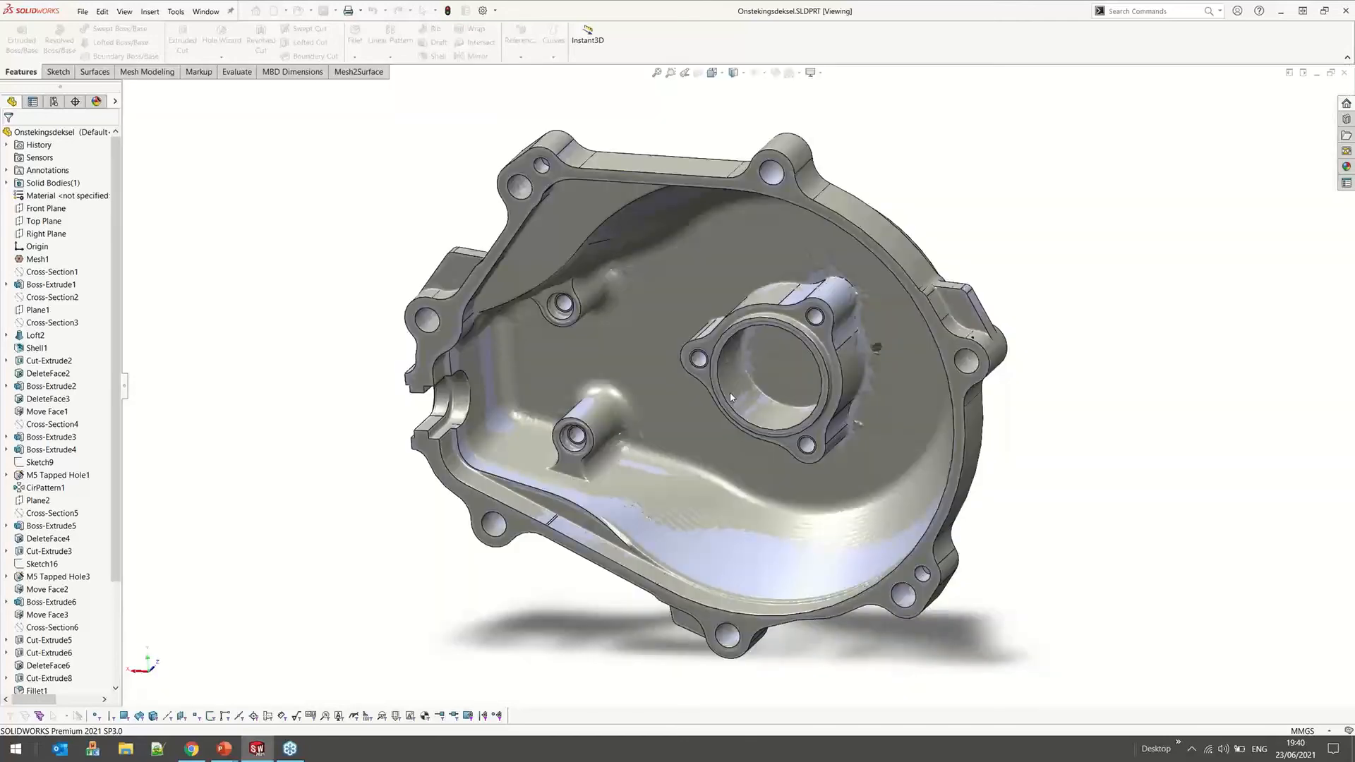
# Show the hidden Cut-Extrude10 solid body of the cover
pyautogui.rightClick(64, 195)
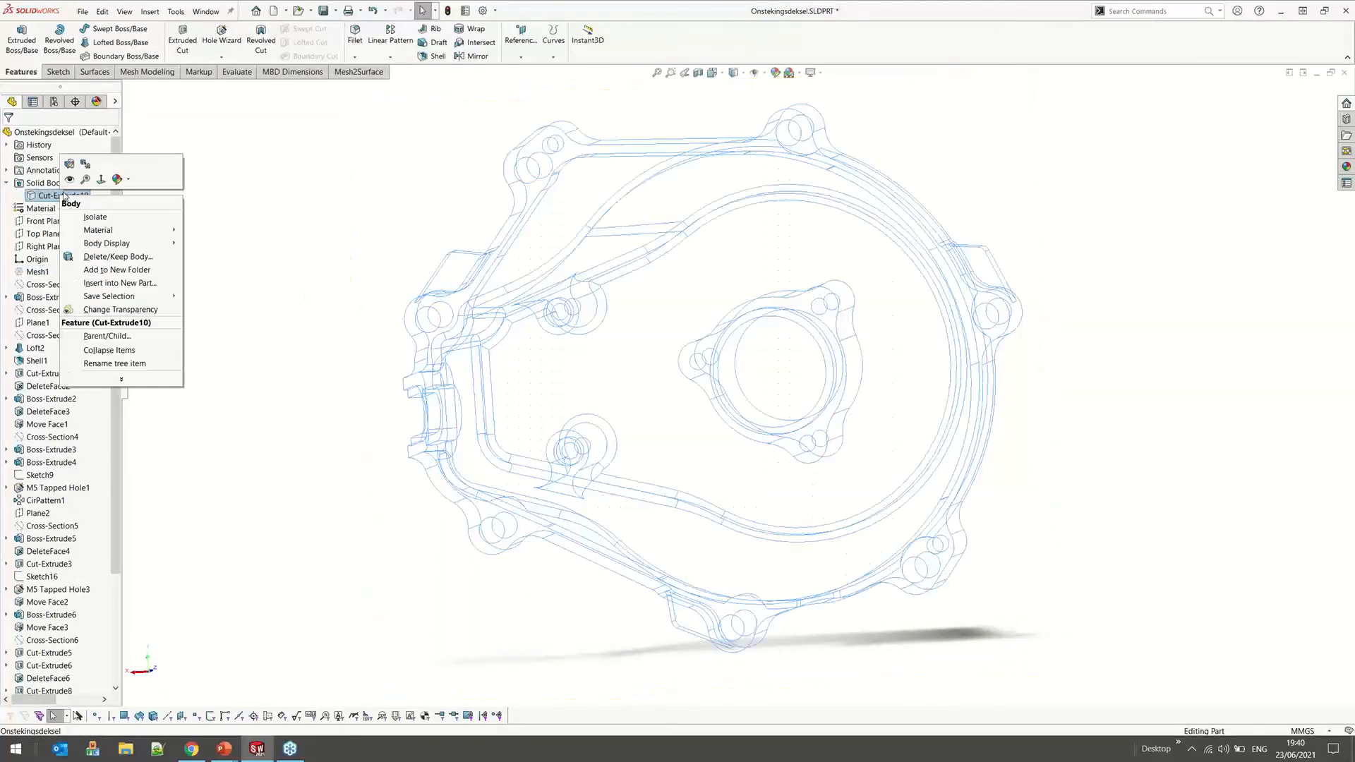
pyautogui.click(69, 180)
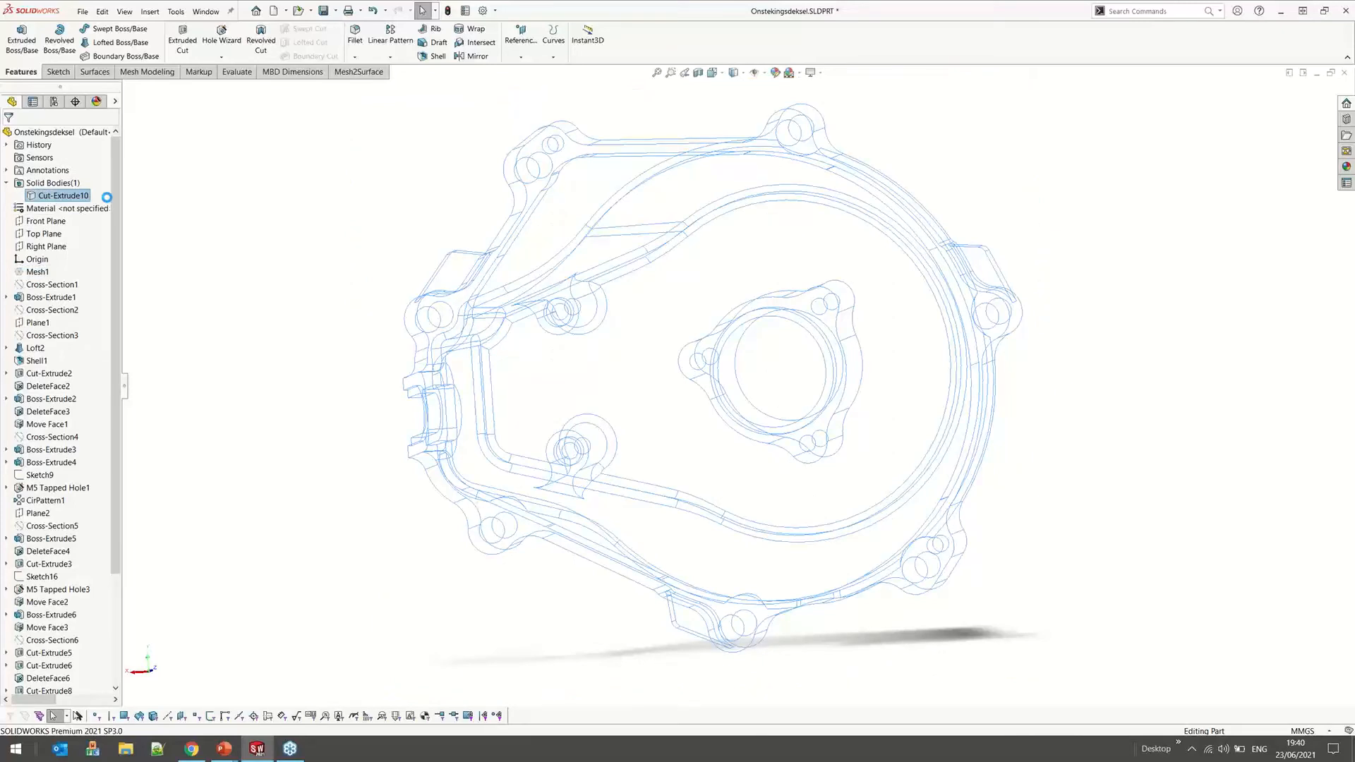
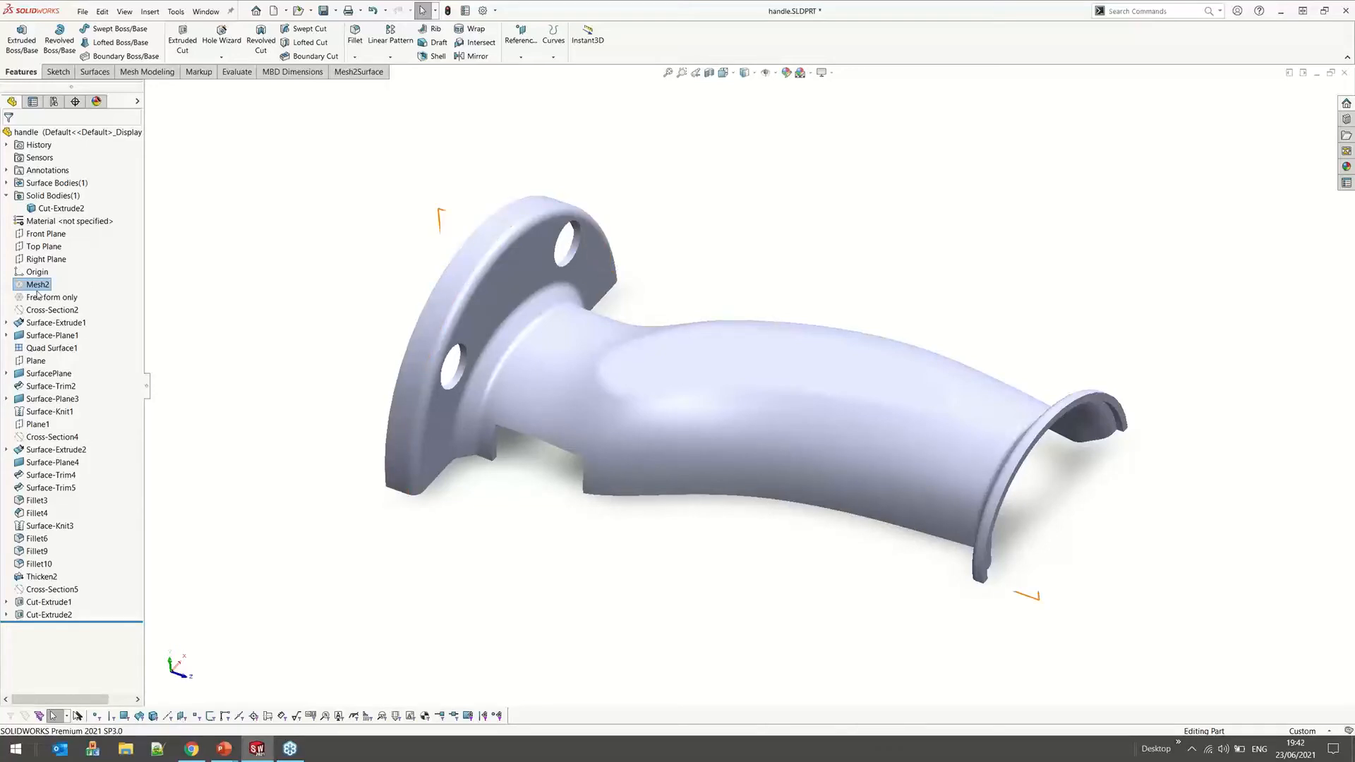
# Hide the handle's Cut-Extrude2 solid body and open the Quad Surface1 freeform for editing
pyautogui.rightClick(56, 208)
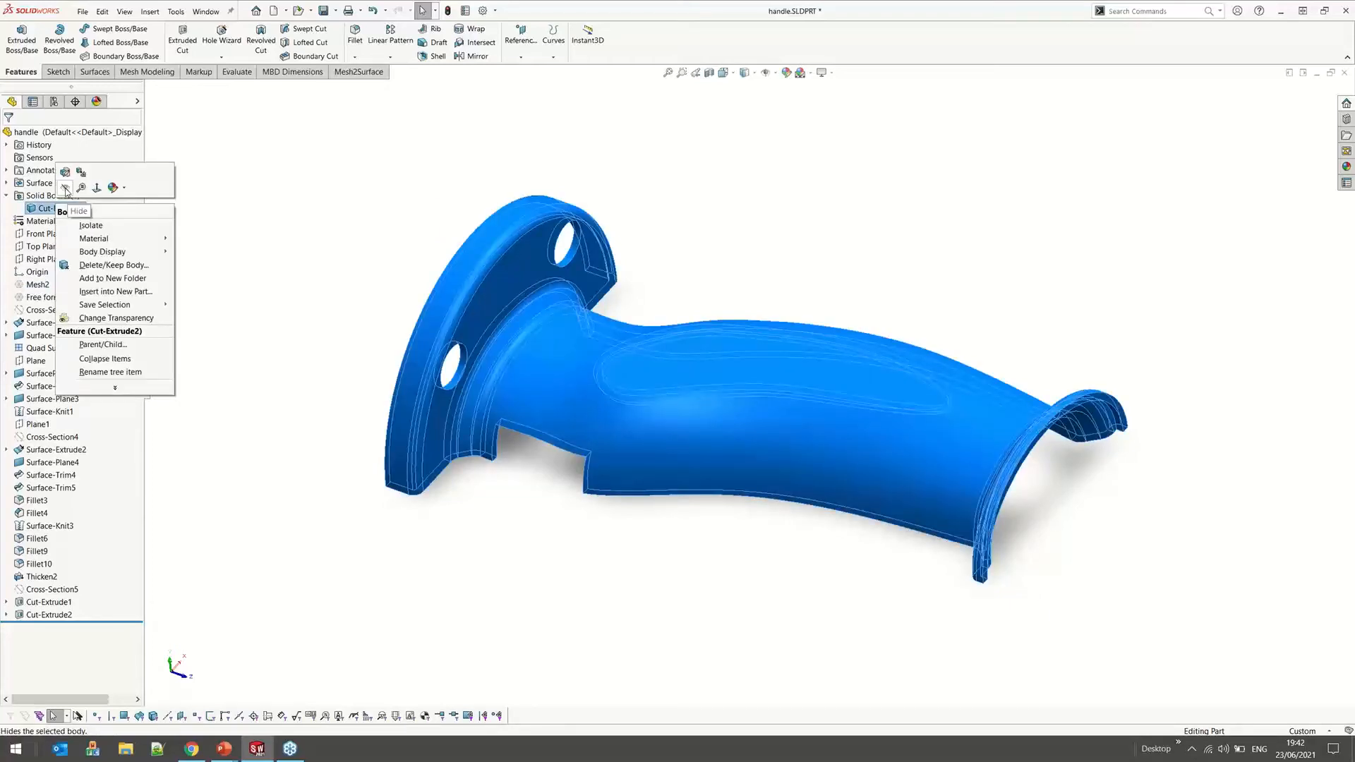
pyautogui.click(65, 187)
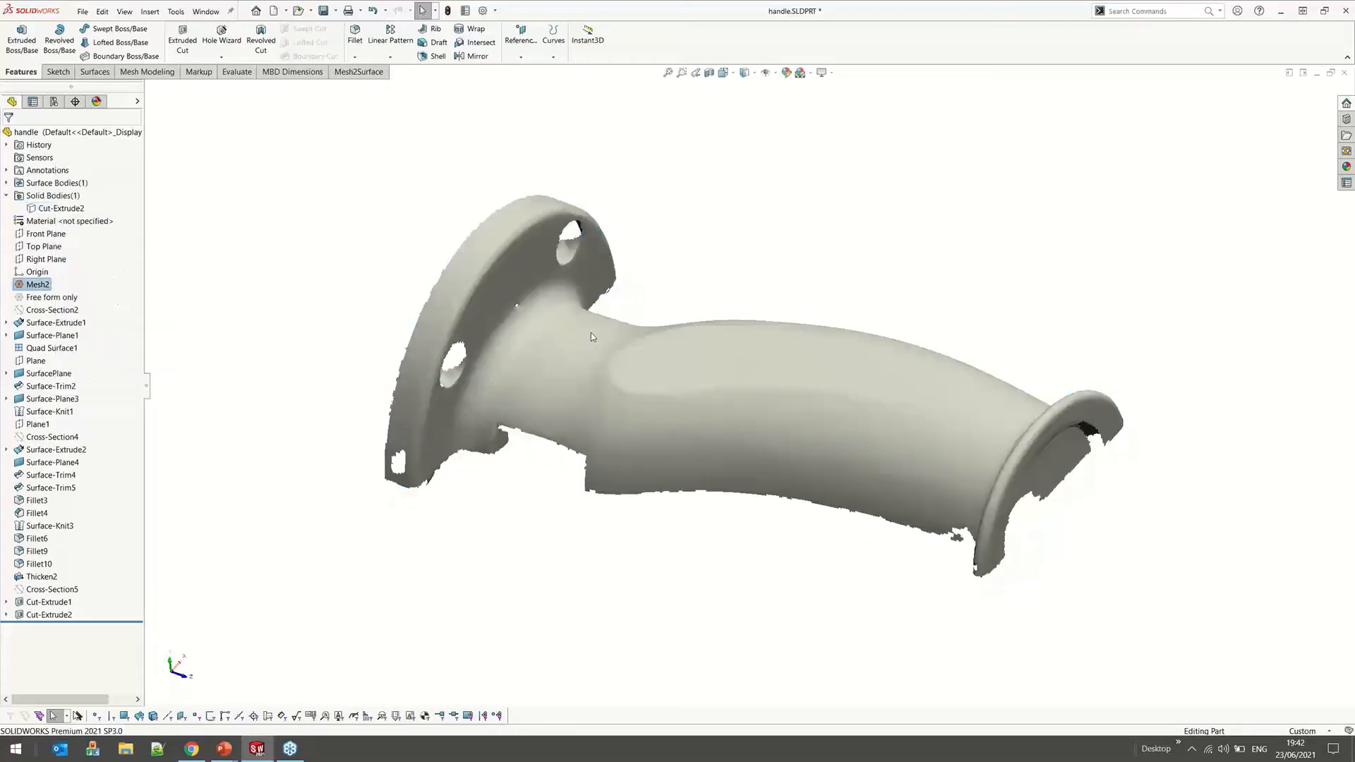
pyautogui.click(51, 348)
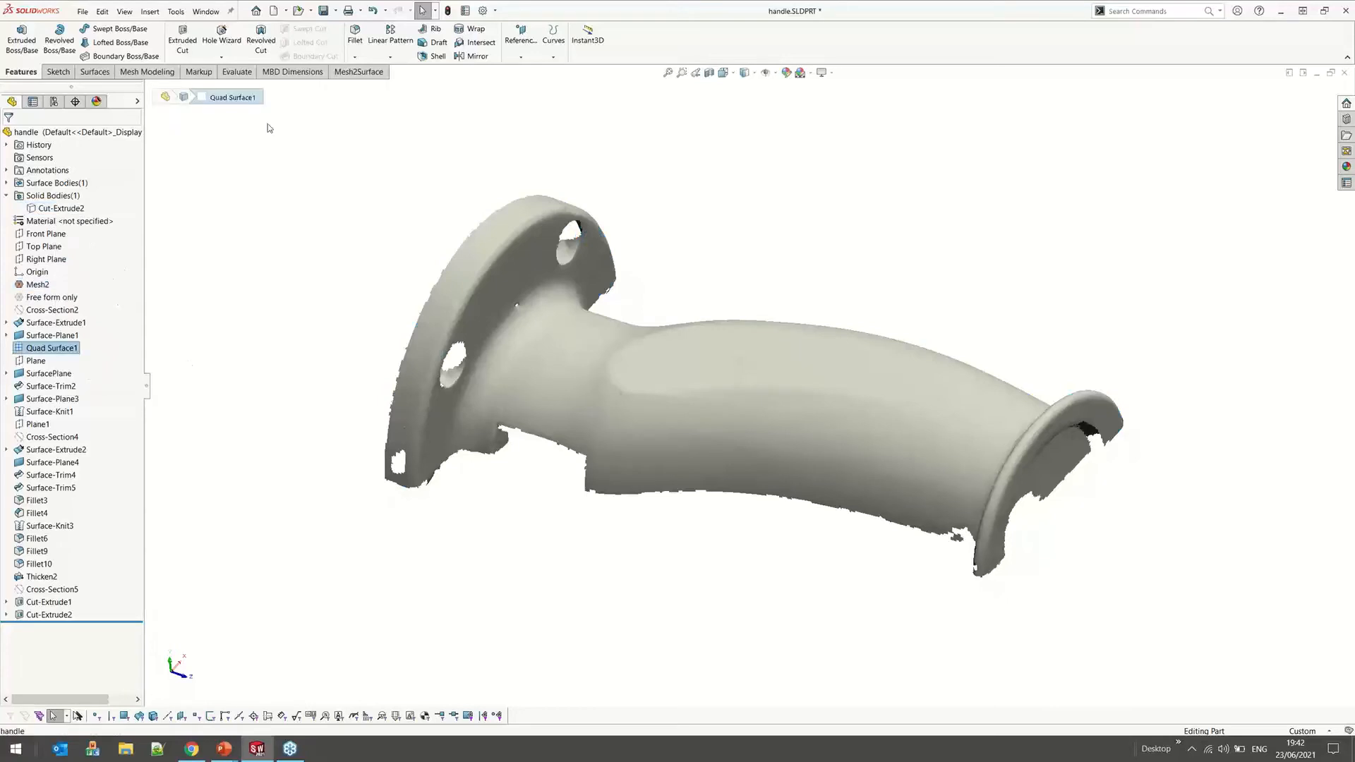
pyautogui.click(359, 72)
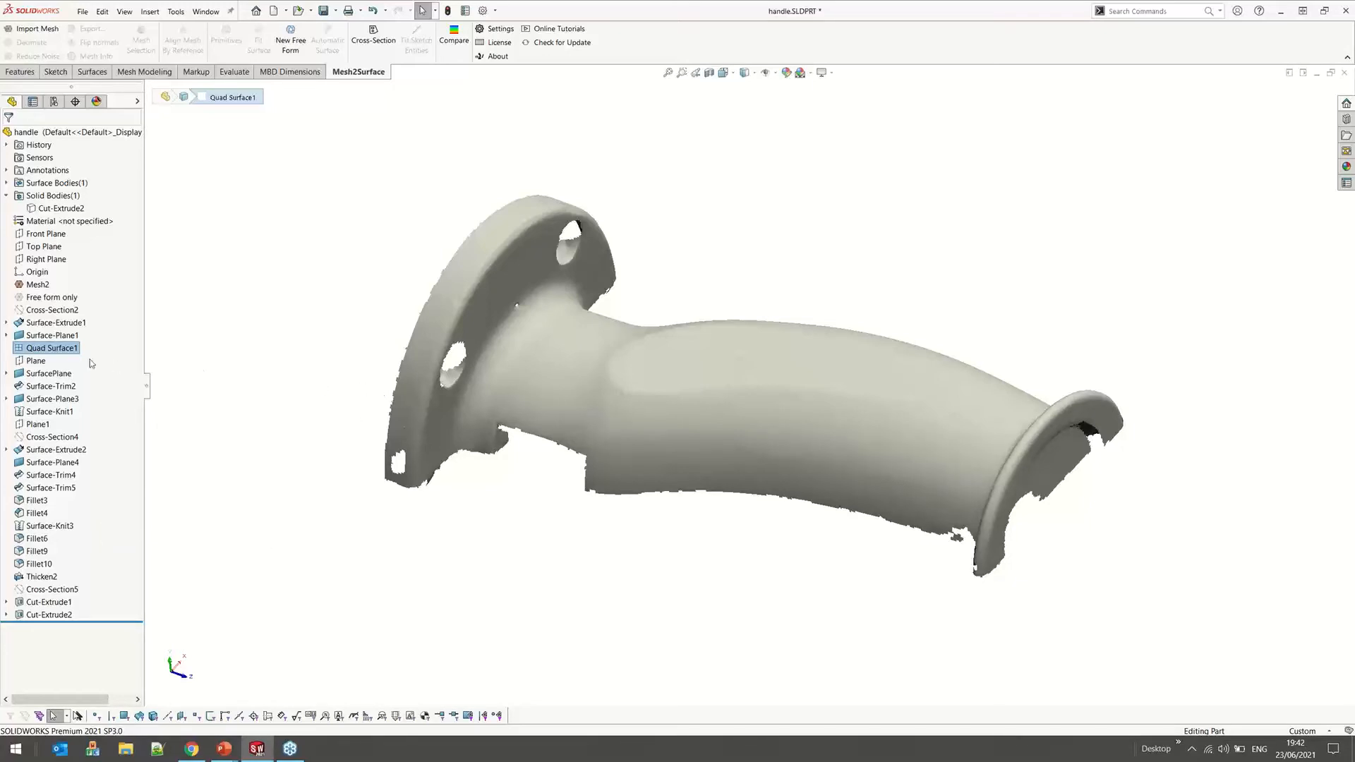
pyautogui.rightClick(50, 351)
pyautogui.click(225, 318)
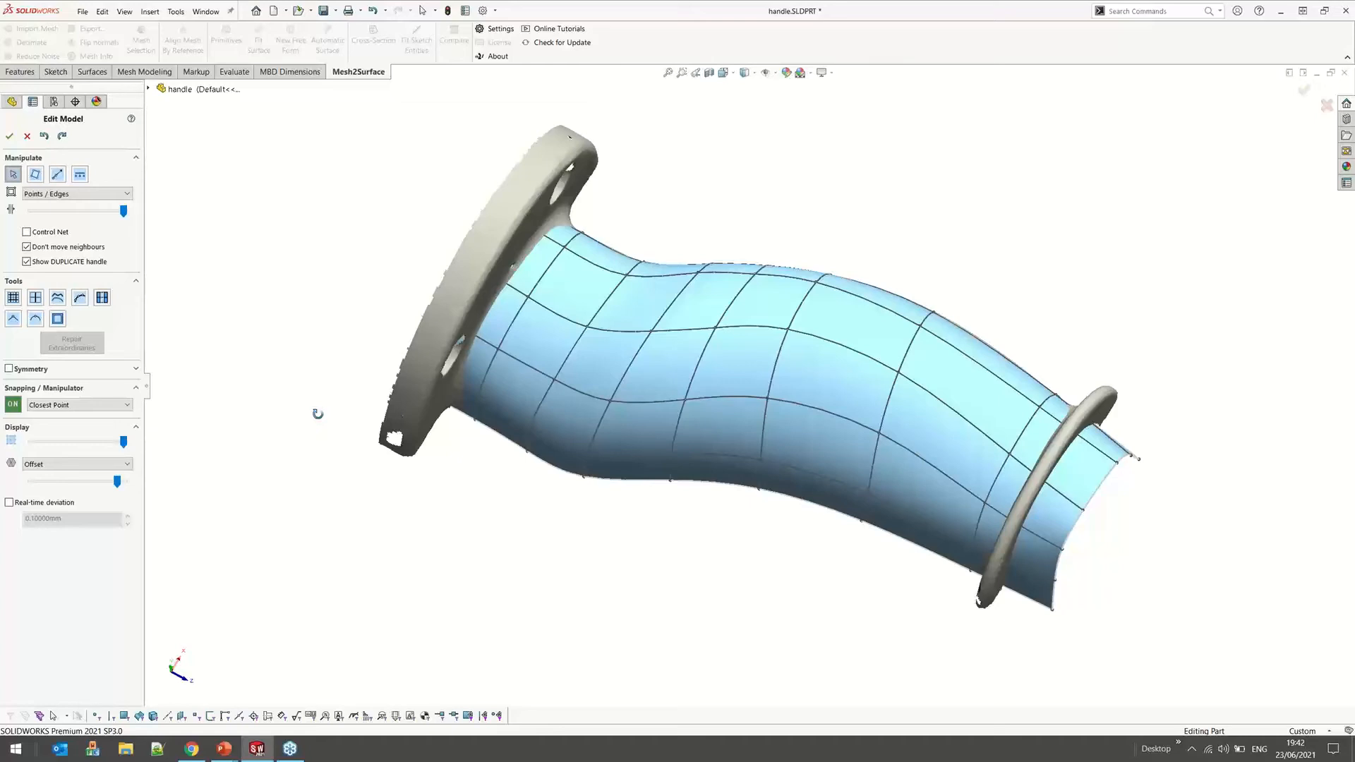
# Examine the quad surface's grid and how it wraps the handle mesh, and close the freeform edit
pyautogui.moveTo(318, 415); pyautogui.dragTo(338, 376, button='middle')
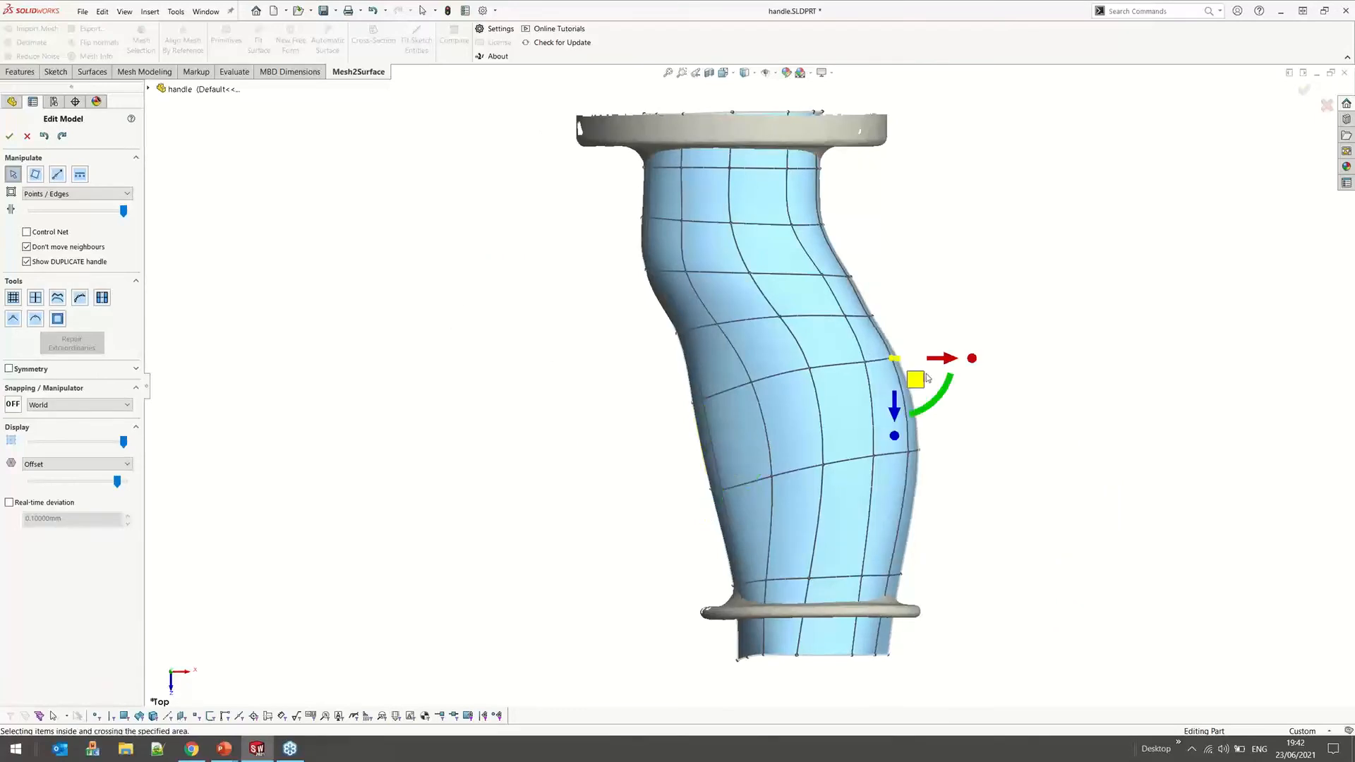
pyautogui.scroll(3, 928, 377)
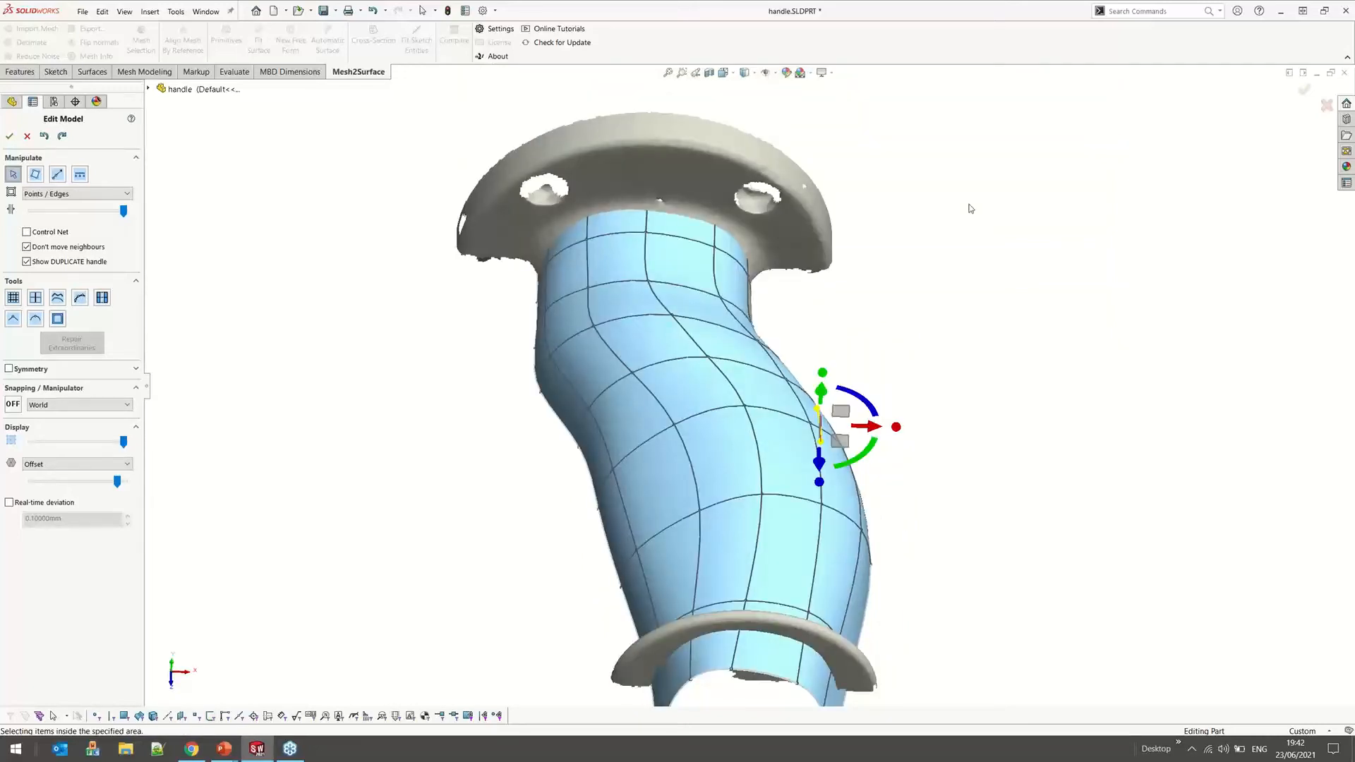
pyautogui.scroll(-1, 971, 209)
pyautogui.click(9, 136)
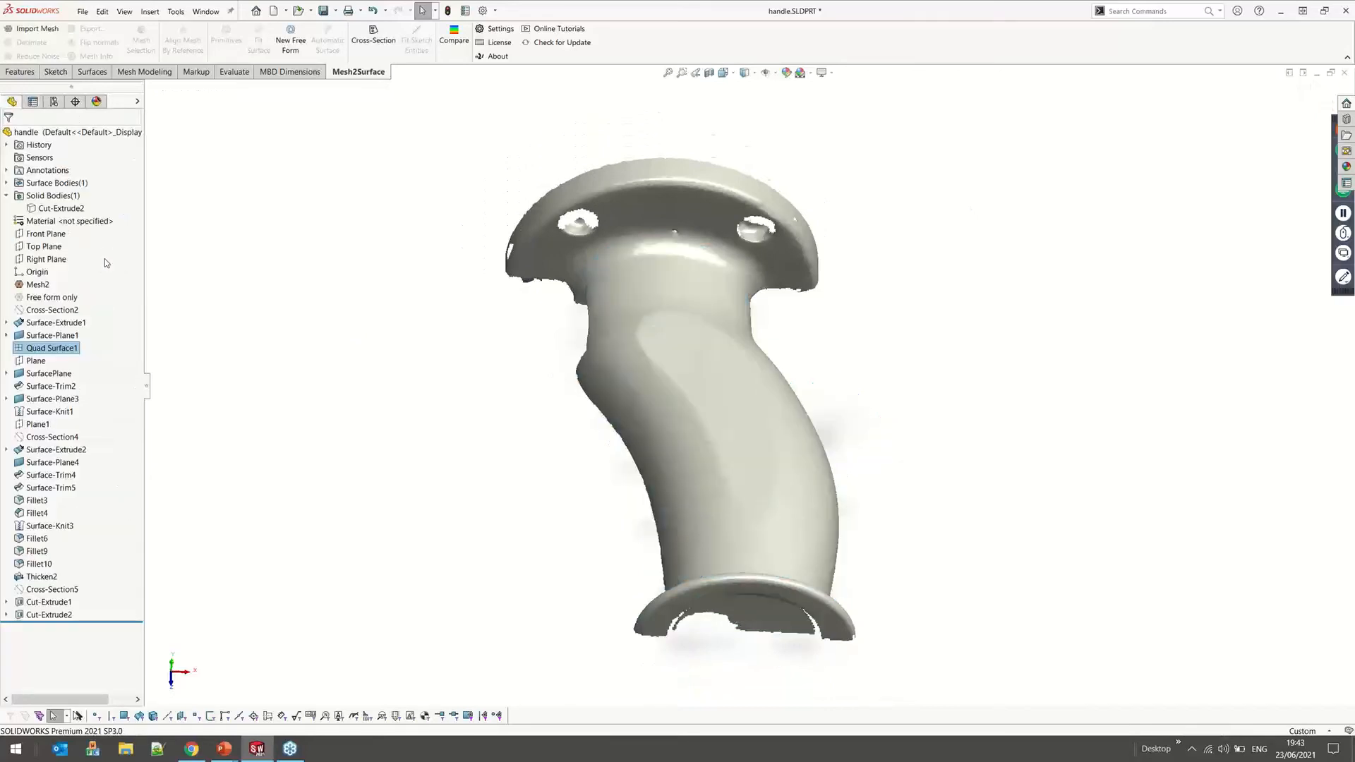
# Switch from Mesh2 to the finished solid handle and examine it from several sides
pyautogui.click(38, 284)
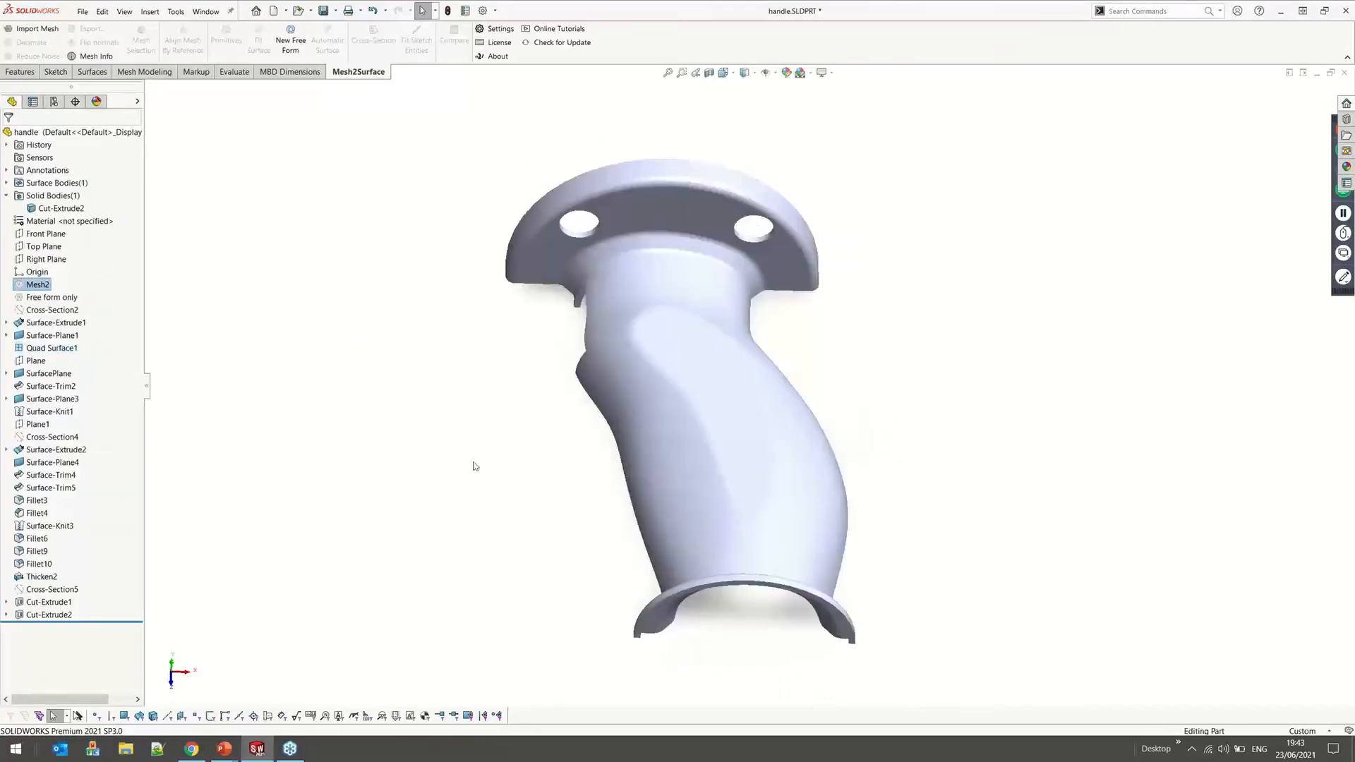
pyautogui.moveTo(475, 465); pyautogui.dragTo(473, 531, button='middle')
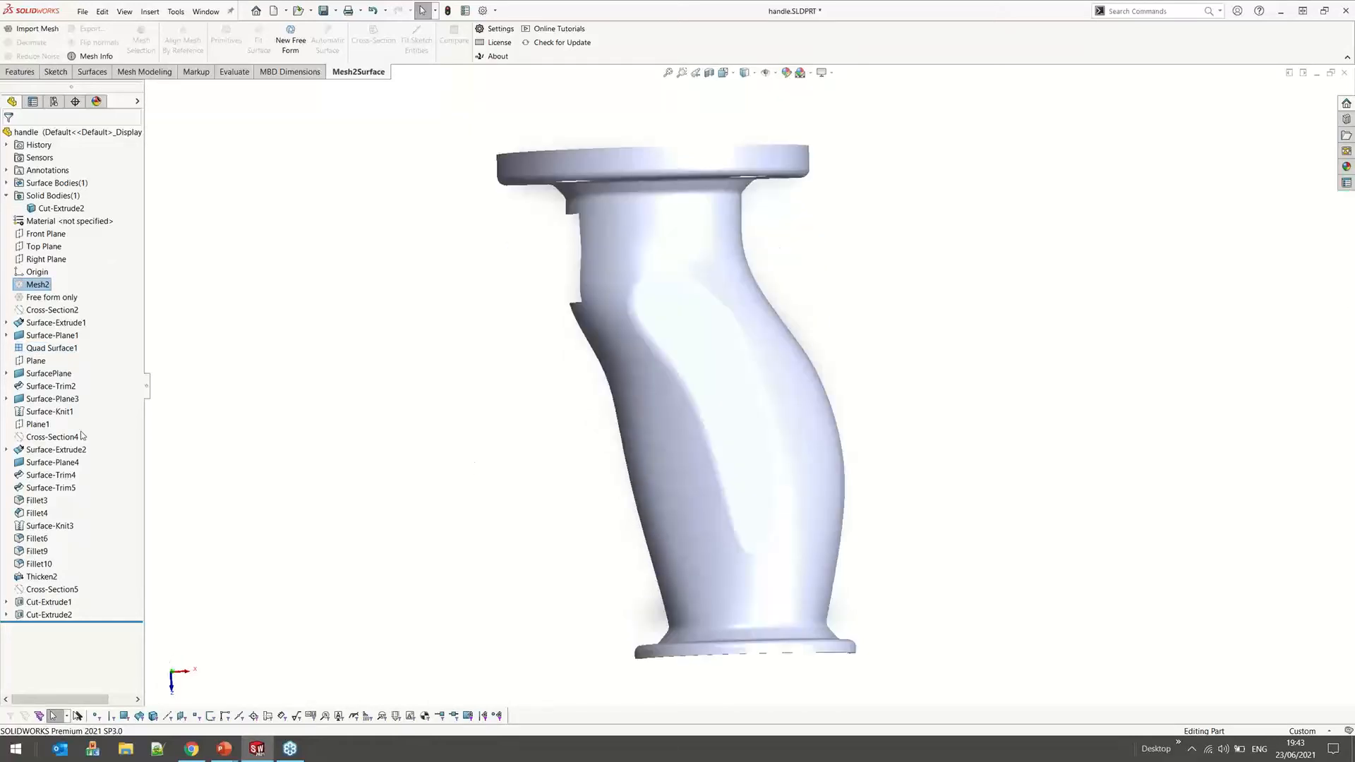
pyautogui.click(42, 349)
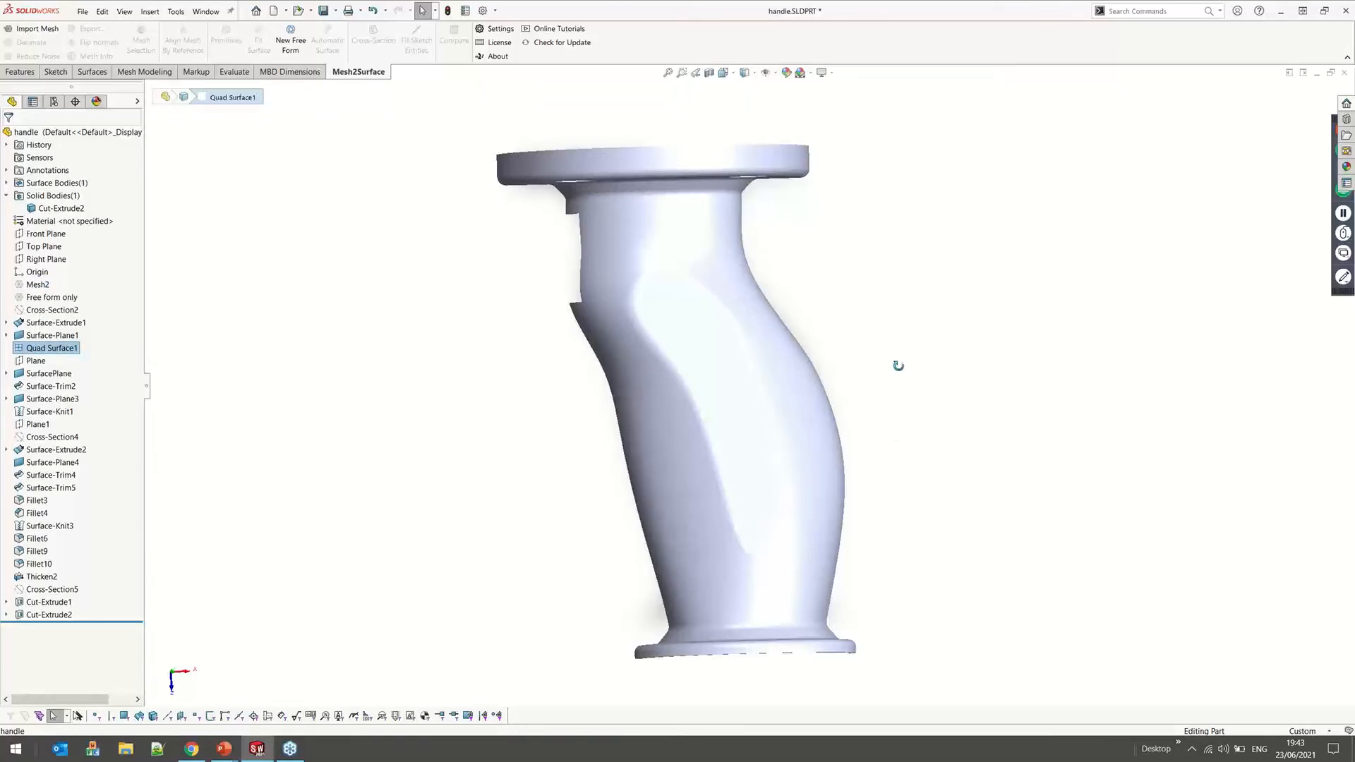
pyautogui.moveTo(898, 366); pyautogui.dragTo(475, 381, button='middle')
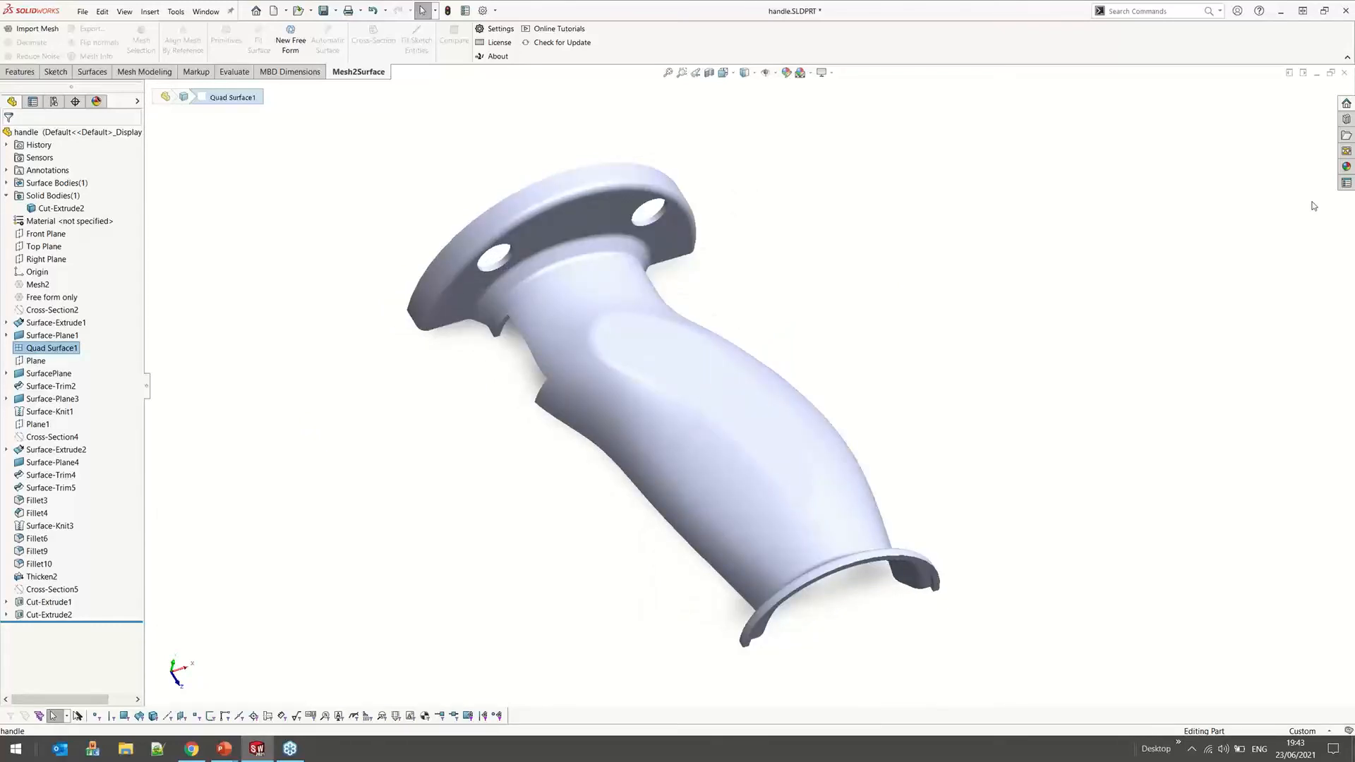
# Create a new part document
pyautogui.click(83, 11)
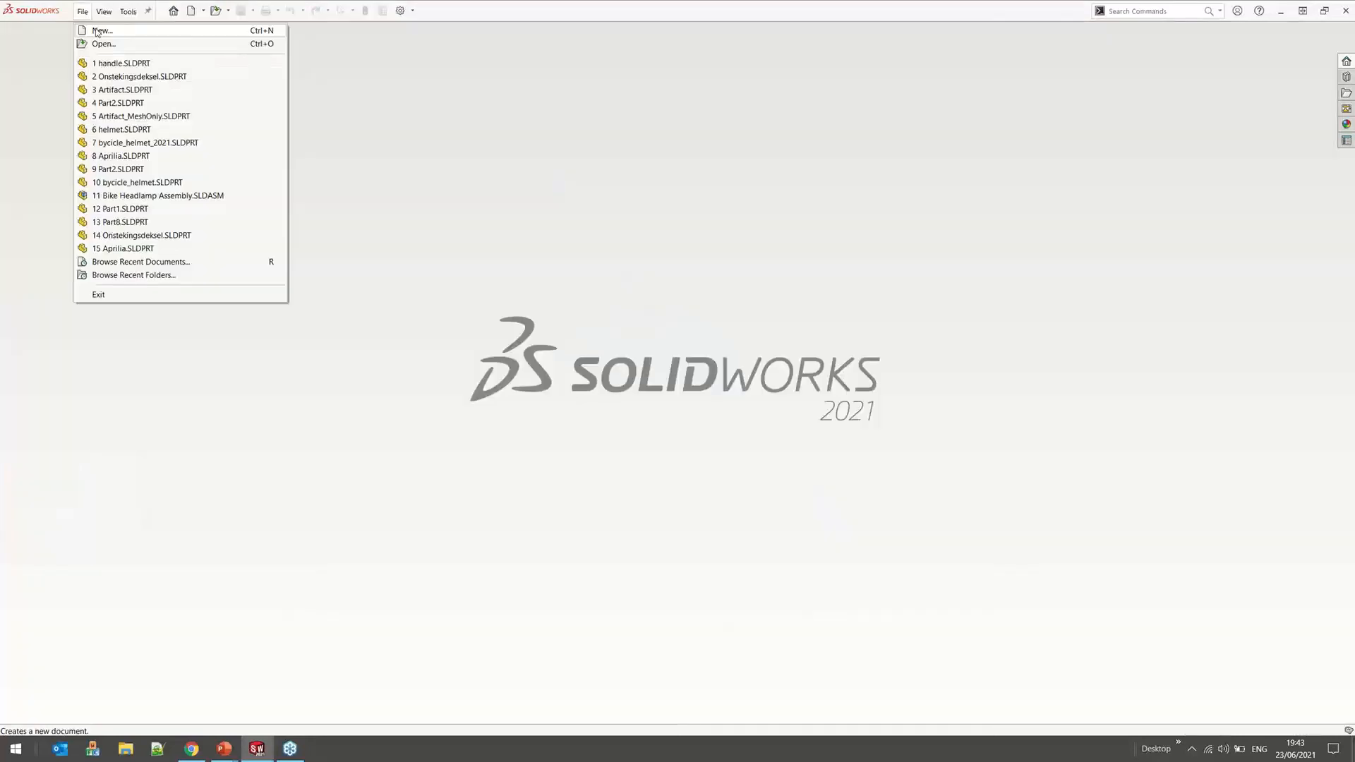
pyautogui.click(97, 31)
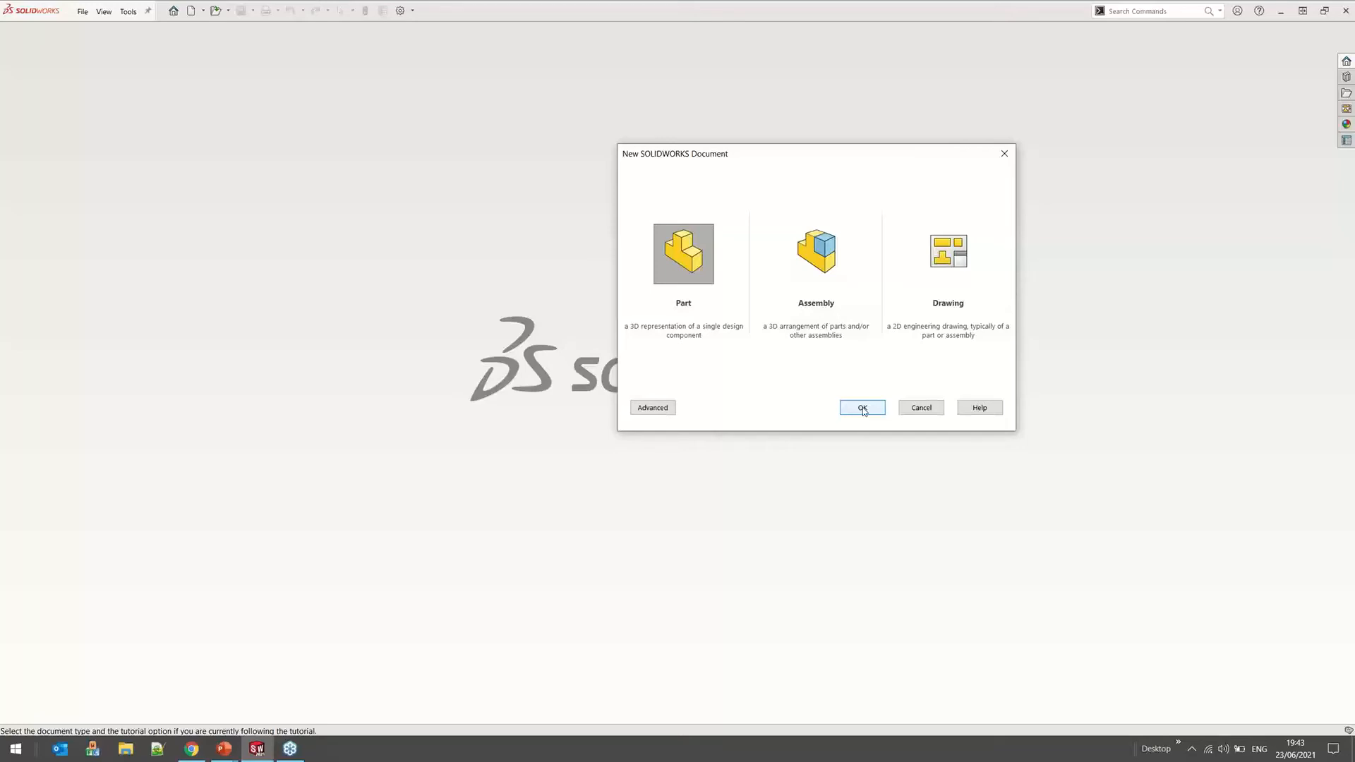
pyautogui.click(863, 408)
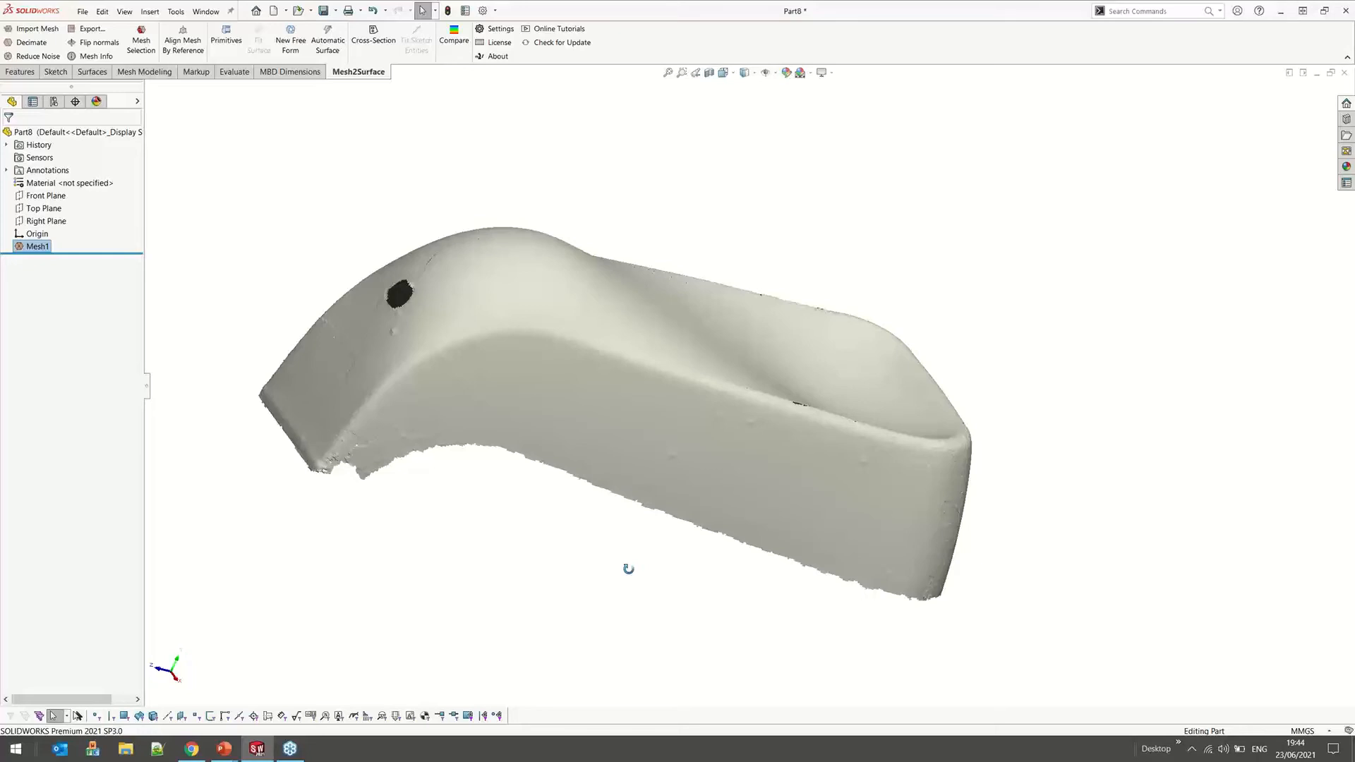
# Start a new freeform model on Mesh1 and orient it to the Right view
pyautogui.moveTo(628, 569); pyautogui.dragTo(555, 251, button='middle')
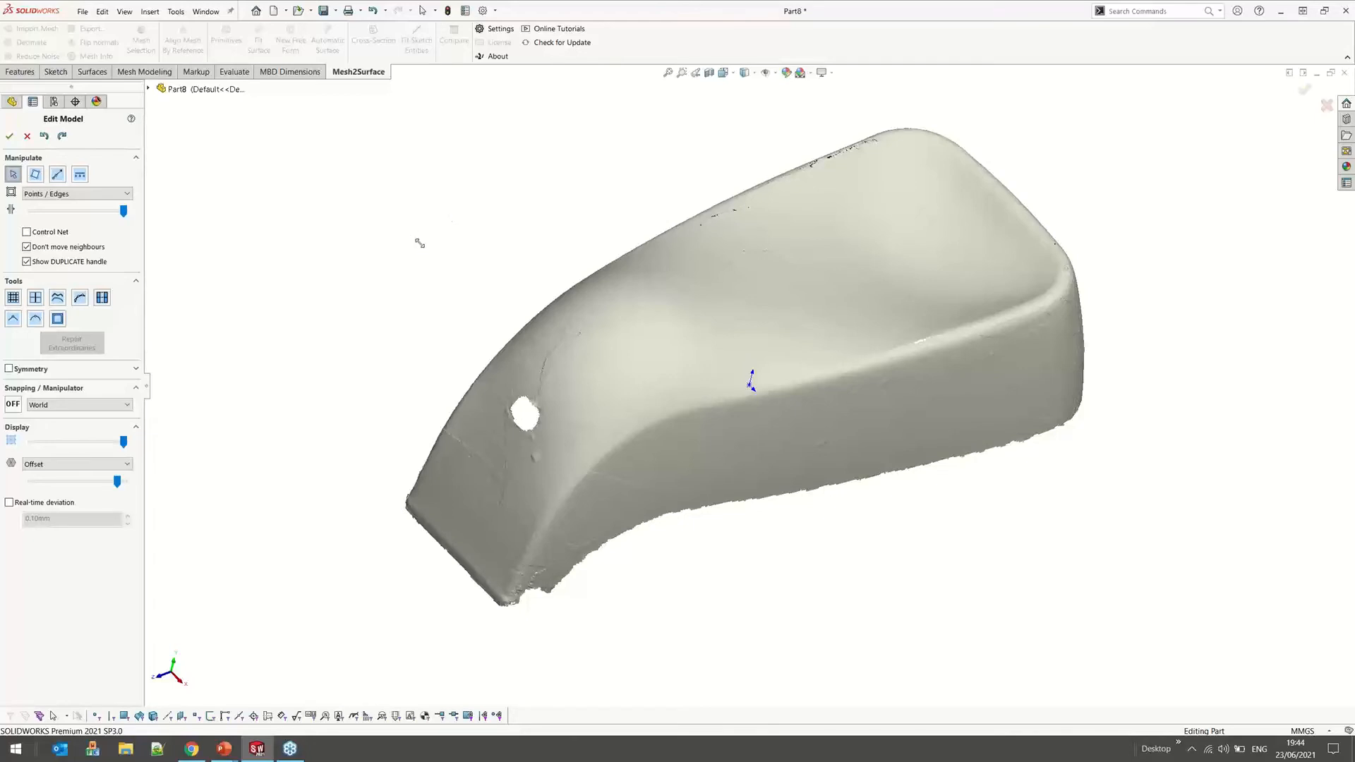
pyautogui.press('space')
pyautogui.click(447, 305)
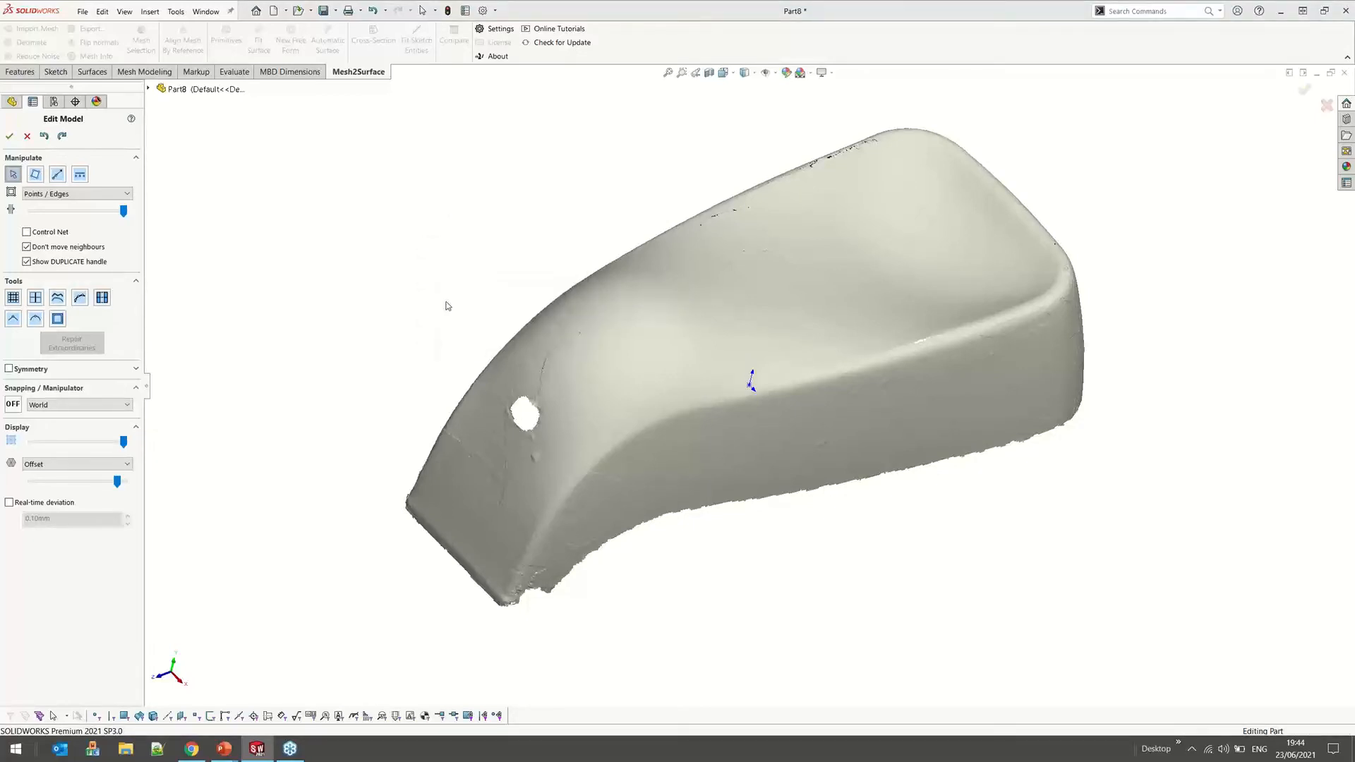
pyautogui.press('space')
pyautogui.click(493, 304)
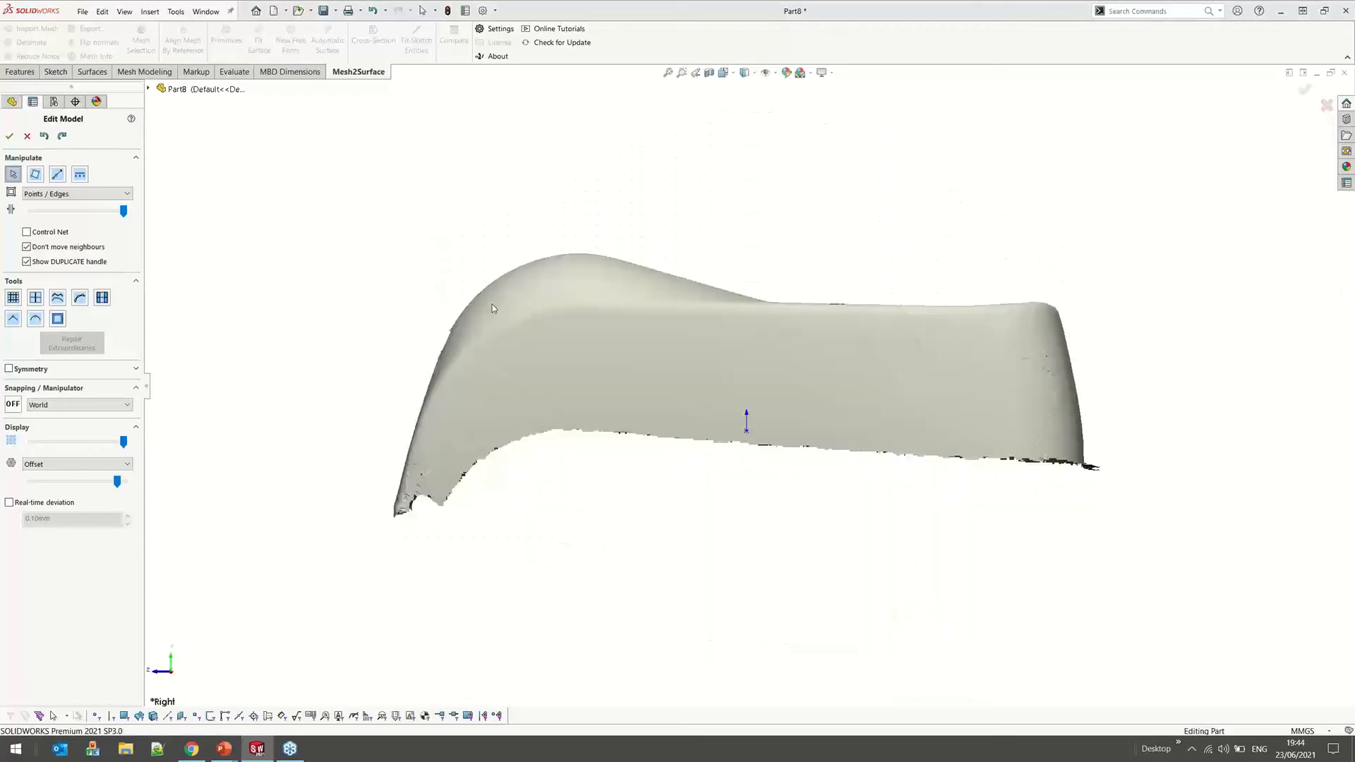
# Add a rectangular face over the mesh's side, shorten it to about half the length and pull its upper corner points to the mesh outline
pyautogui.click(35, 175)
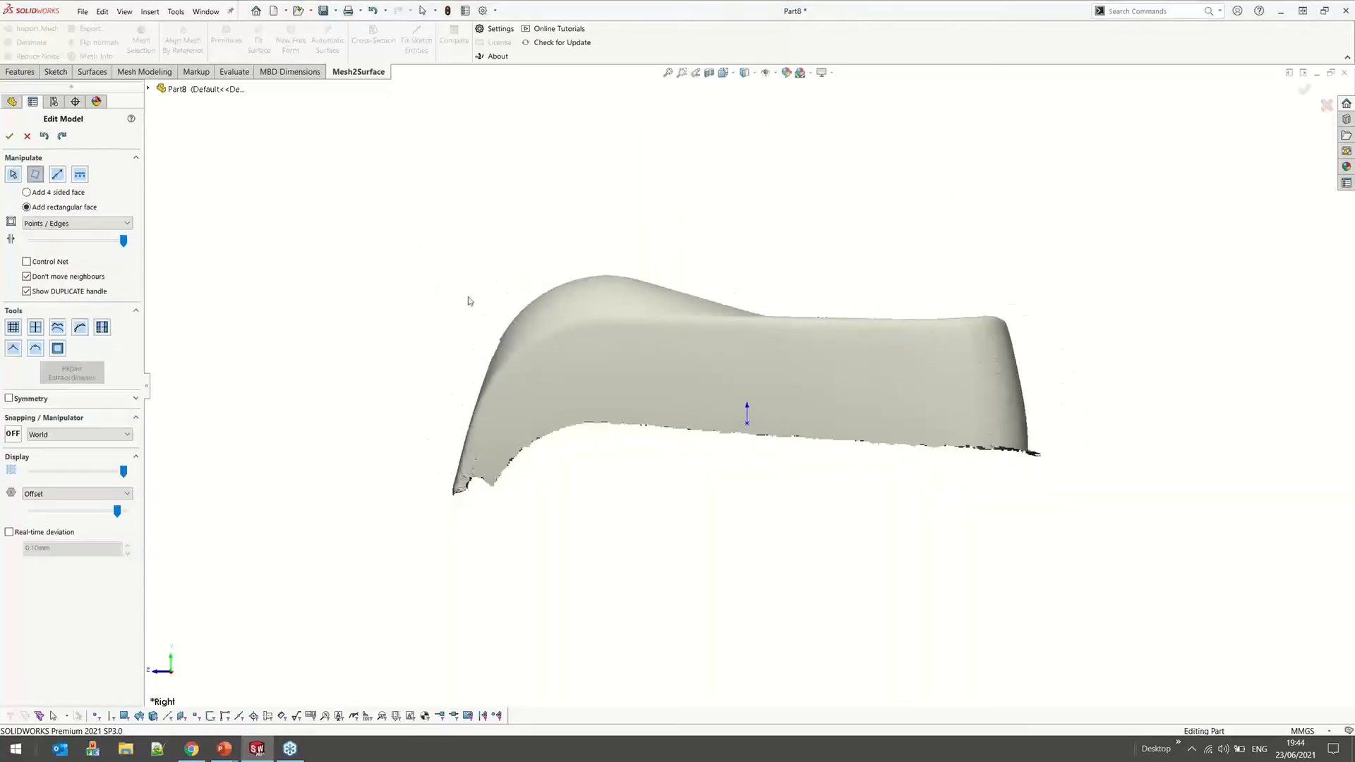
pyautogui.moveTo(446, 263); pyautogui.dragTo(1025, 479)
pyautogui.moveTo(1136, 198); pyautogui.dragTo(997, 516)
pyautogui.moveTo(1001, 351); pyautogui.dragTo(745, 351)
pyautogui.moveTo(781, 226); pyautogui.dragTo(746, 298)
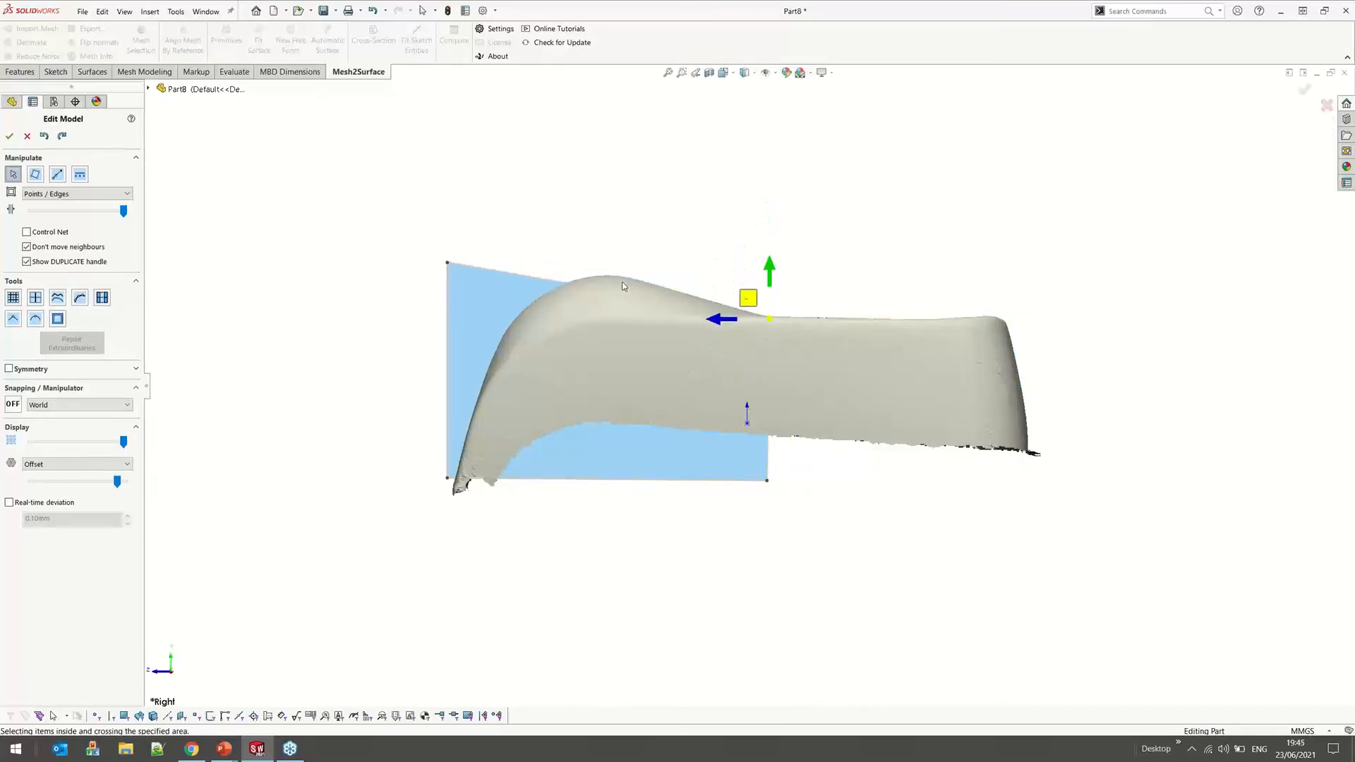
pyautogui.moveTo(421, 242); pyautogui.dragTo(493, 331)
# From the Front view, move the whole rectangular face sideways along X towards the mesh's side wall
pyautogui.press('space')
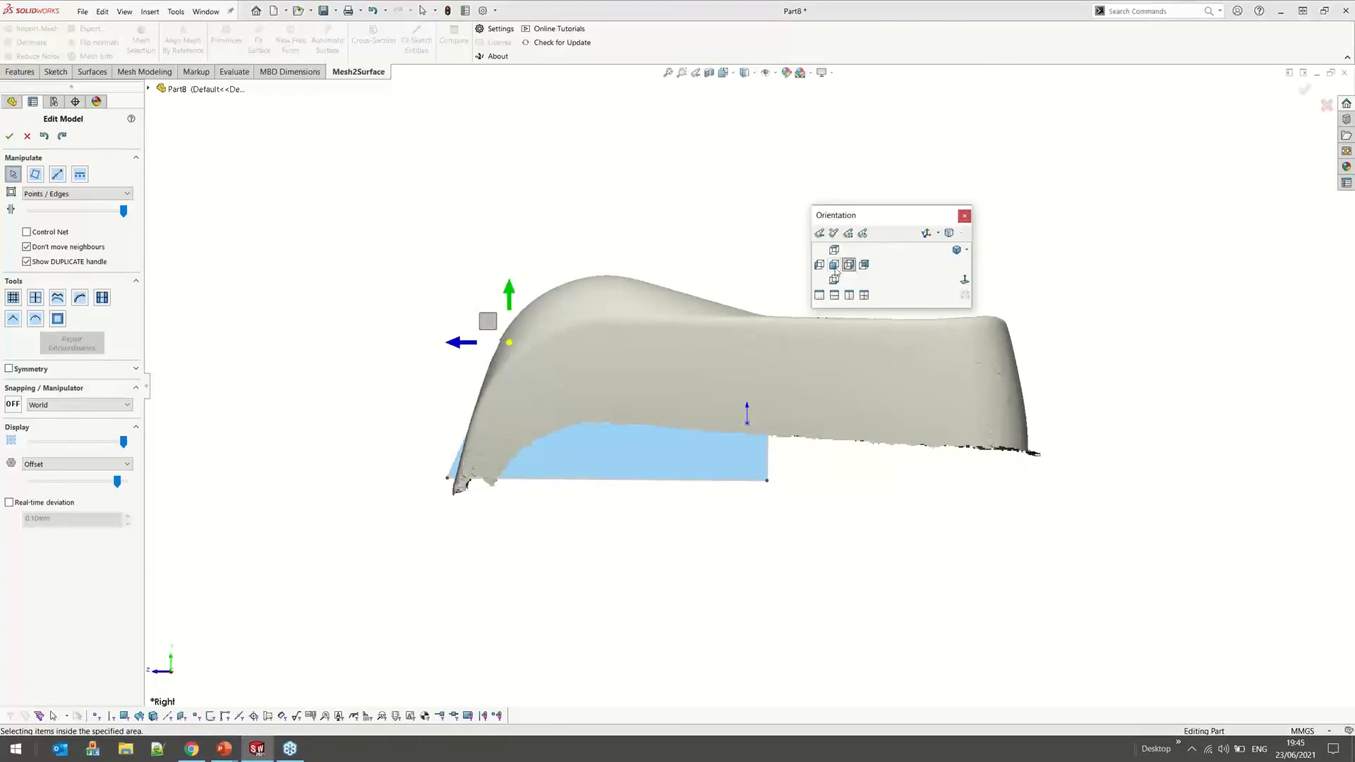
pyautogui.click(834, 266)
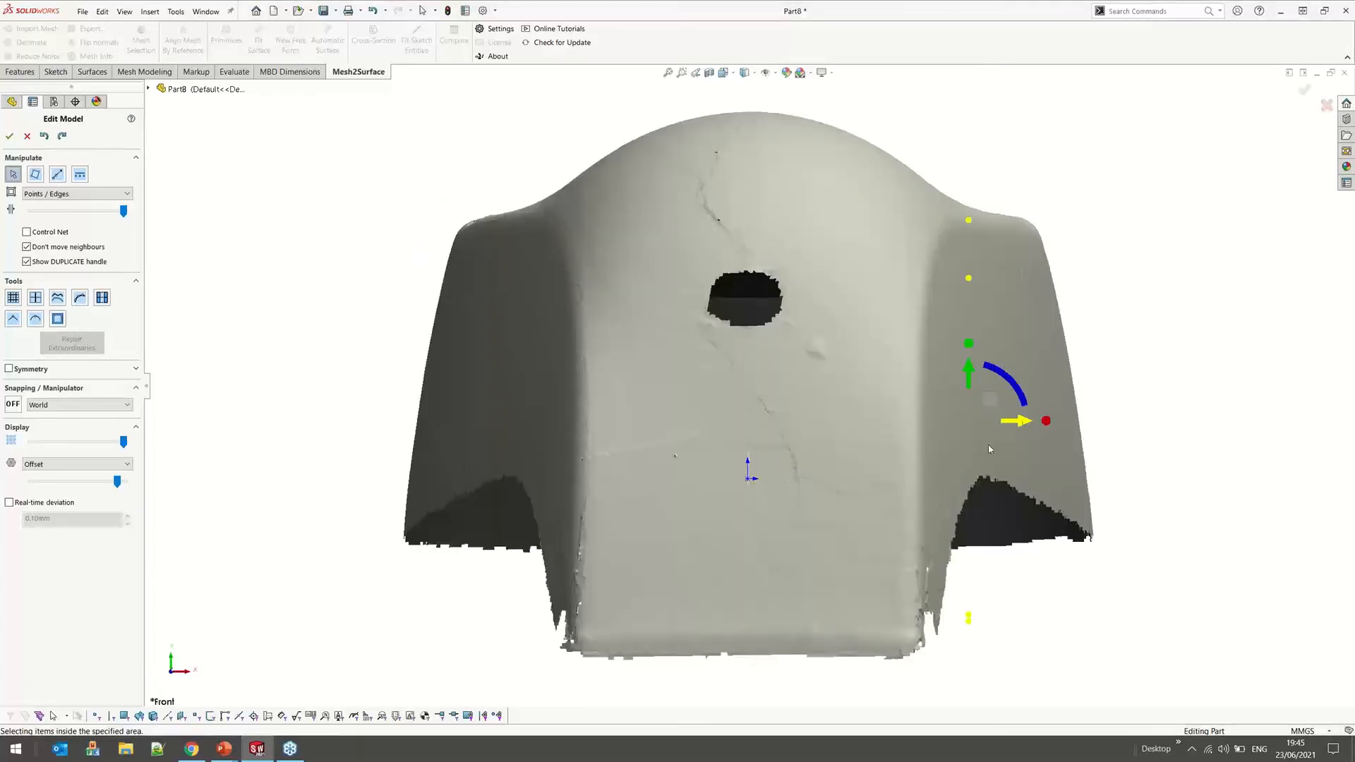
pyautogui.moveTo(753, 424); pyautogui.dragTo(720, 284, button='middle')
pyautogui.scroll(5, 720, 283)
pyautogui.click(985, 495)
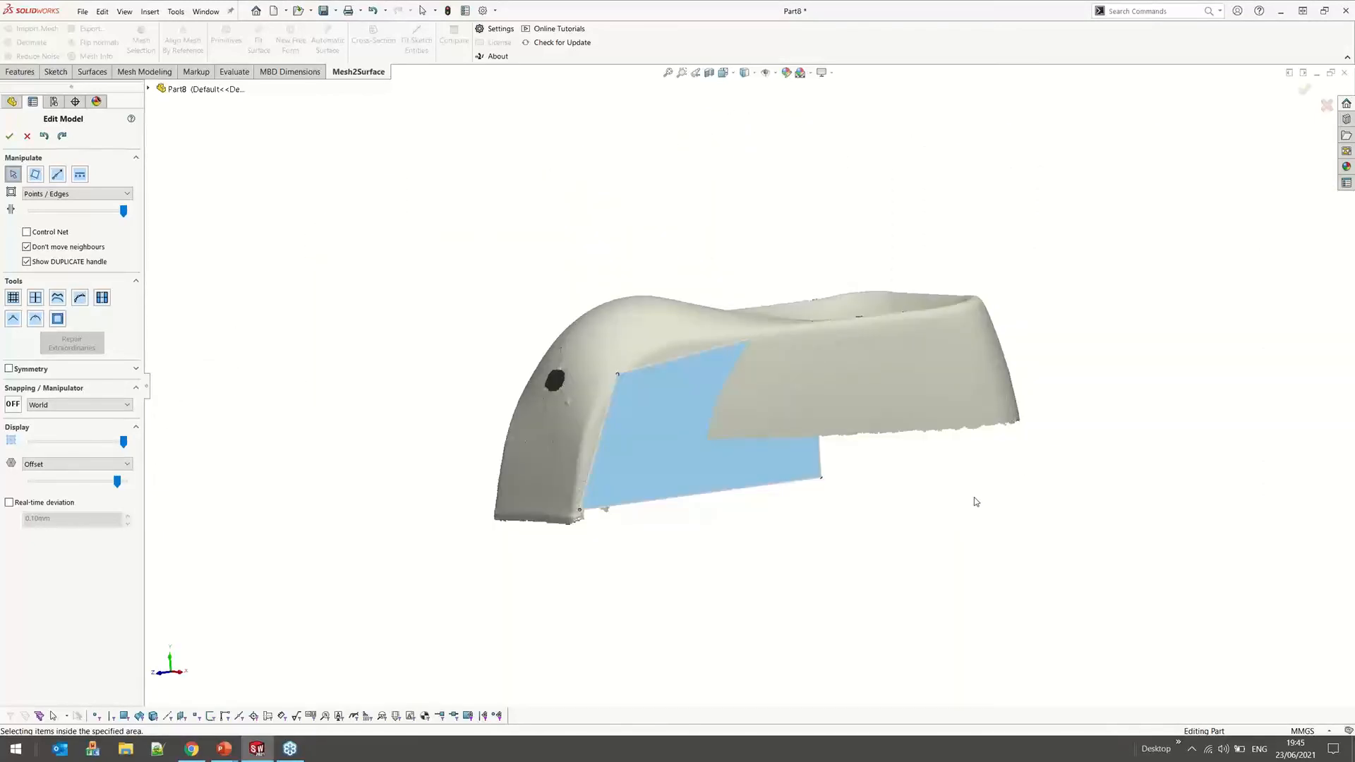
# Delete the manually positioned rectangular face
pyautogui.scroll(1, 946, 554)
pyautogui.moveTo(947, 557); pyautogui.dragTo(953, 523, button='middle')
pyautogui.moveTo(730, 493); pyautogui.dragTo(851, 561)
pyautogui.press('Delete')
pyautogui.scroll(-2, 675, 382)
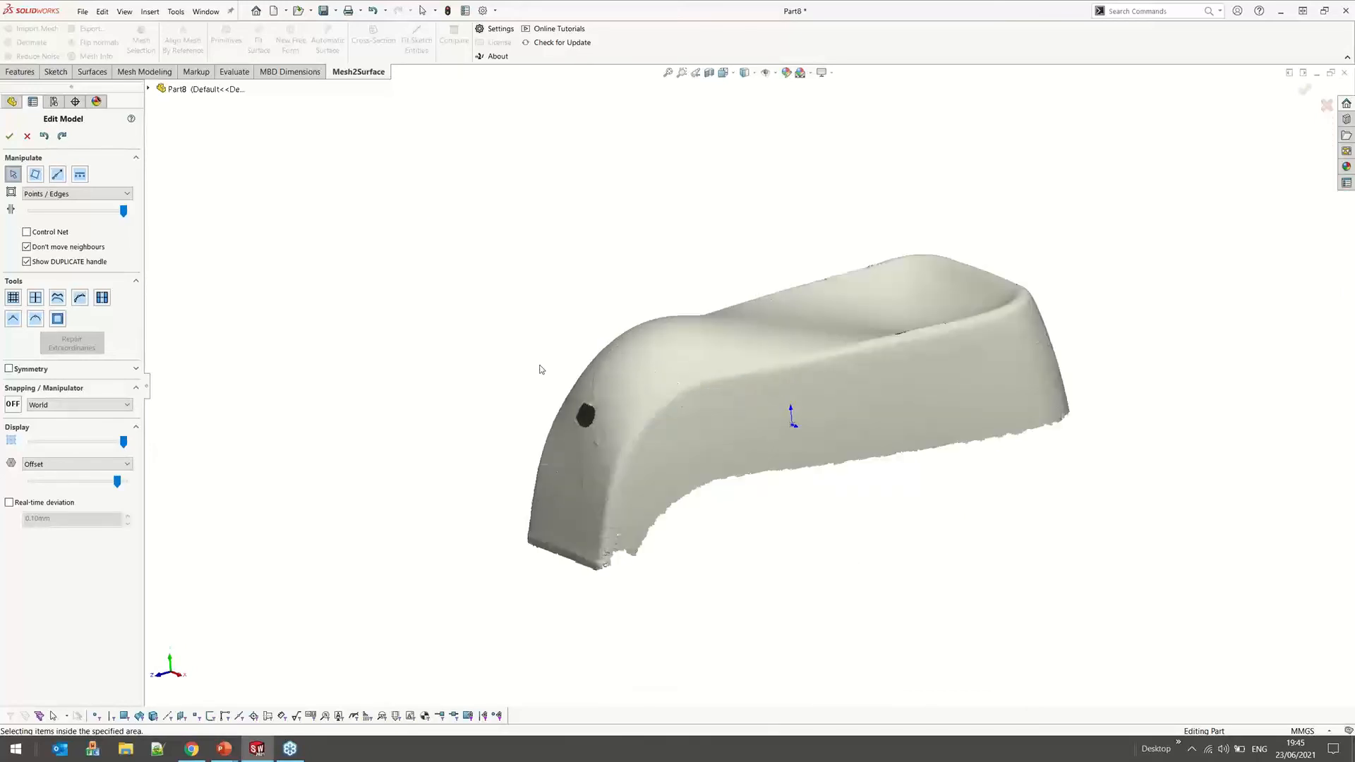
# Turn on snapping with the Closest Point option for the freeform model
pyautogui.click(13, 405)
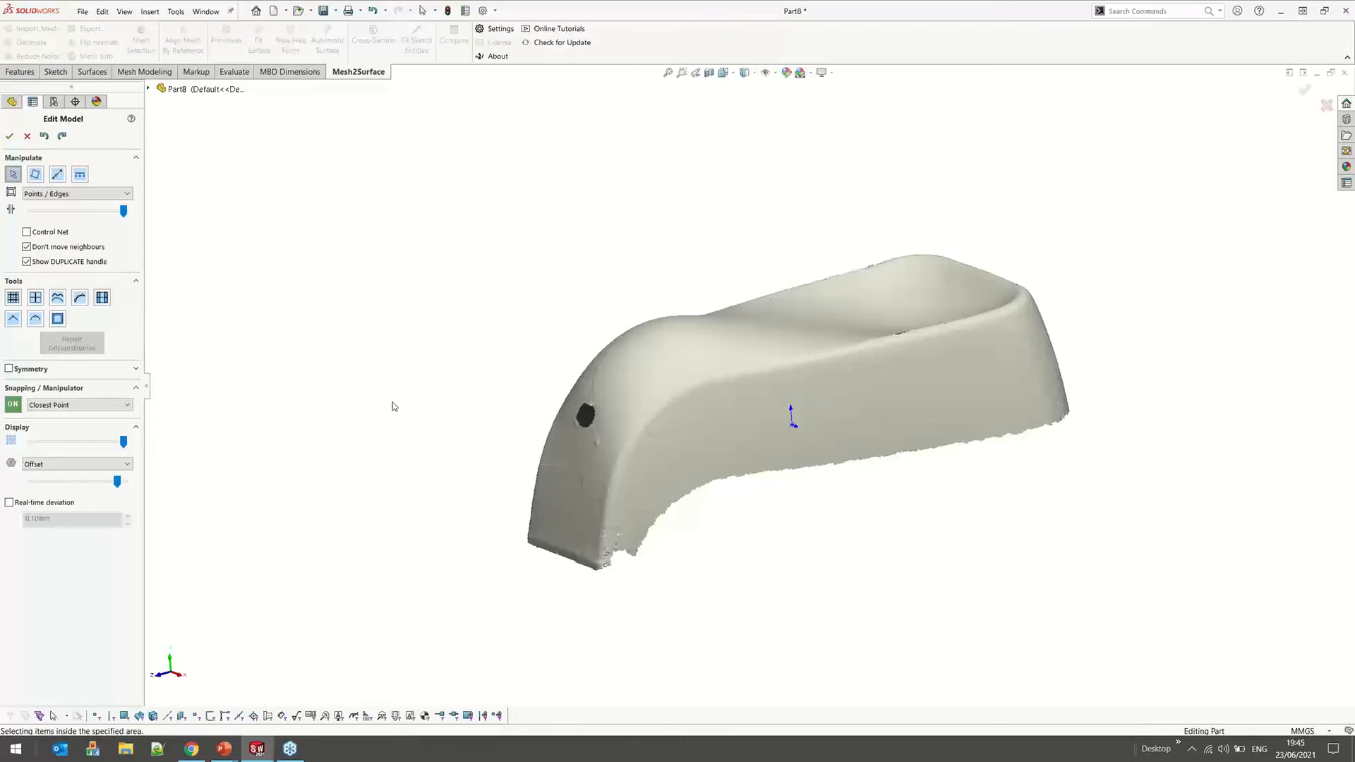
pyautogui.scroll(-2, 667, 600)
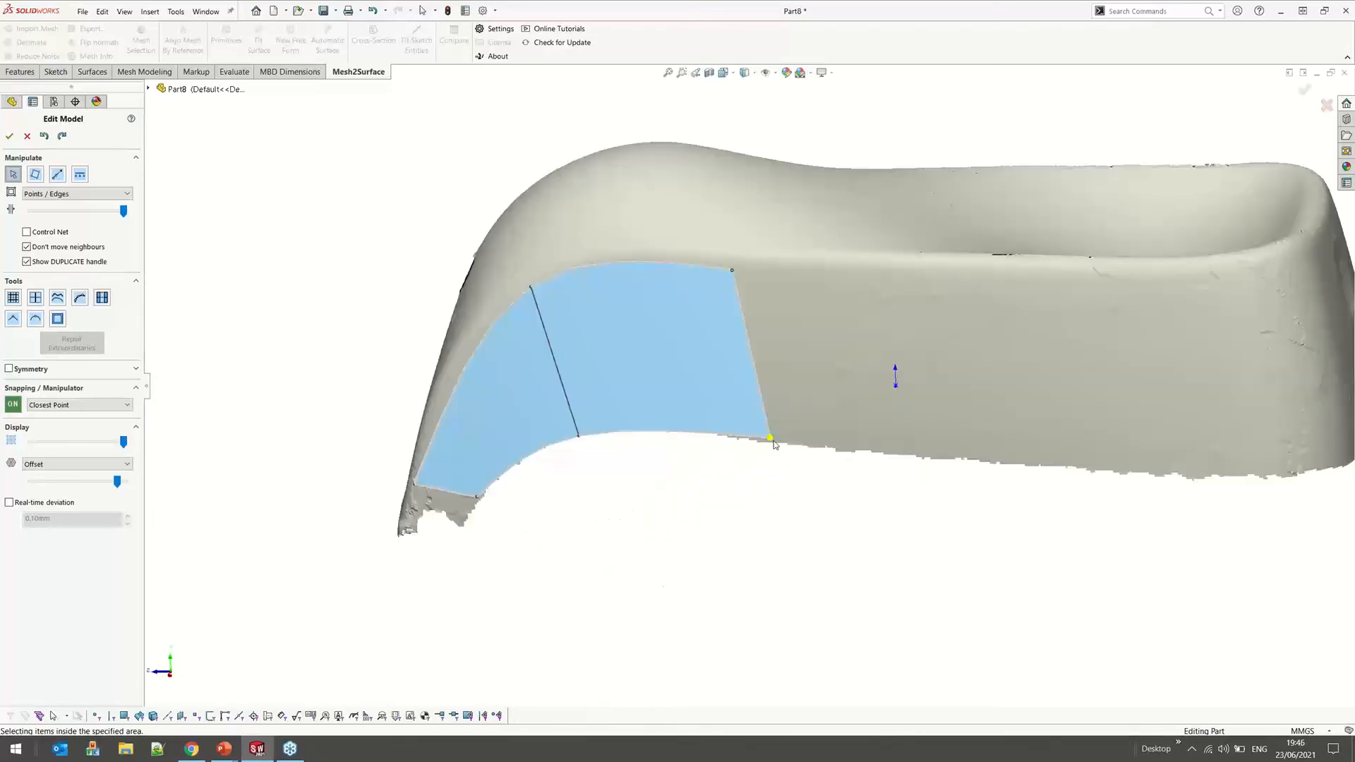
# Set the mesh display to Transparent and move the second face's upper outer corner along the side's edge so the face ends nearly vertically
pyautogui.click(78, 464)
pyautogui.click(57, 480)
pyautogui.click(746, 293)
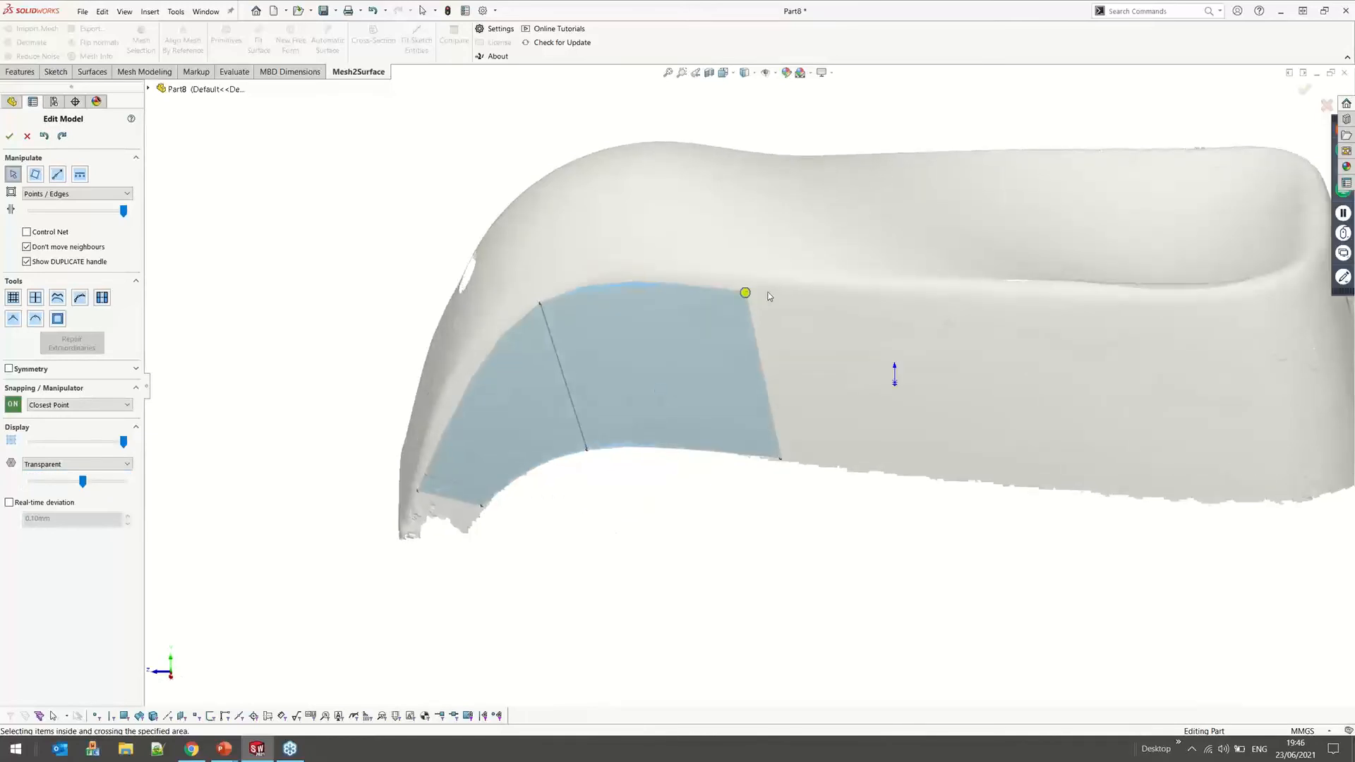
pyautogui.moveTo(745, 292); pyautogui.dragTo(778, 289)
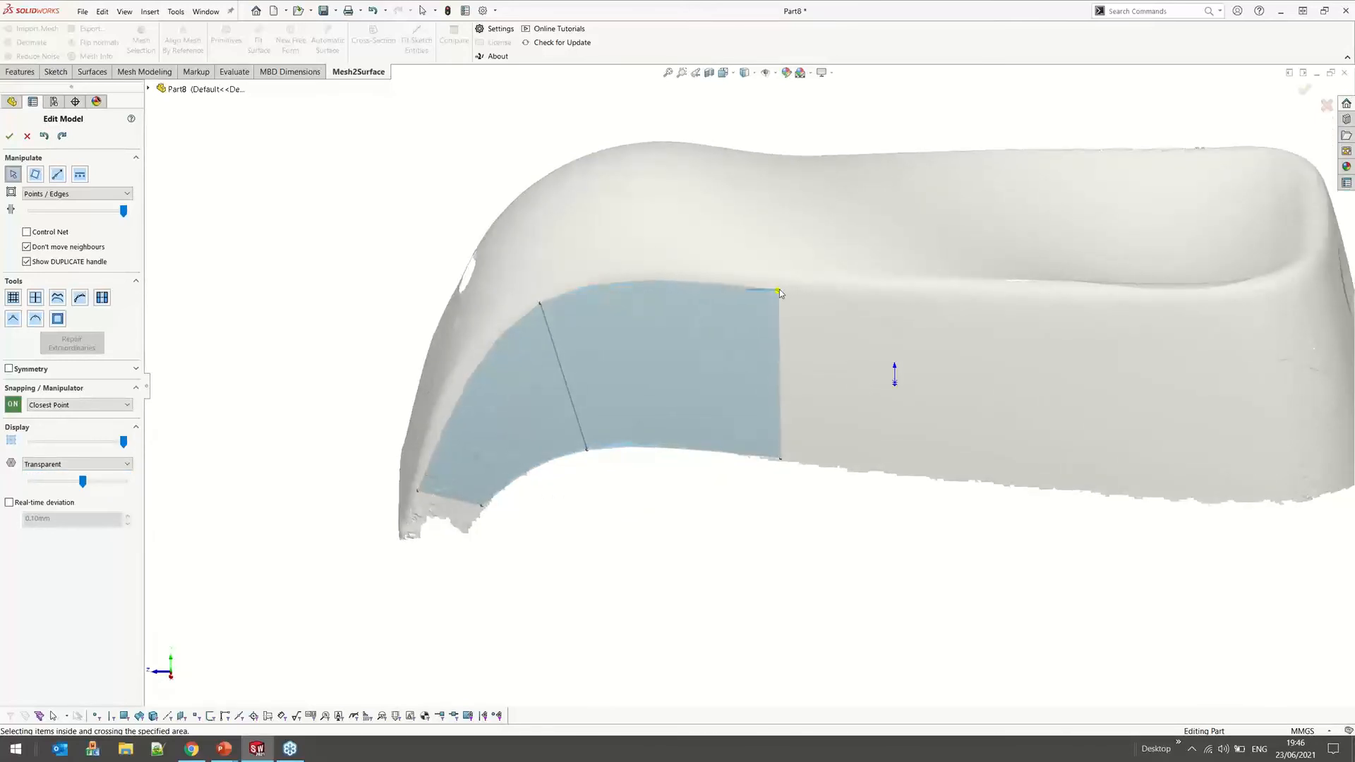
# Set the mesh display back to Offset and adjust its offset amount so the two faces stand out on the mesh
pyautogui.click(70, 464)
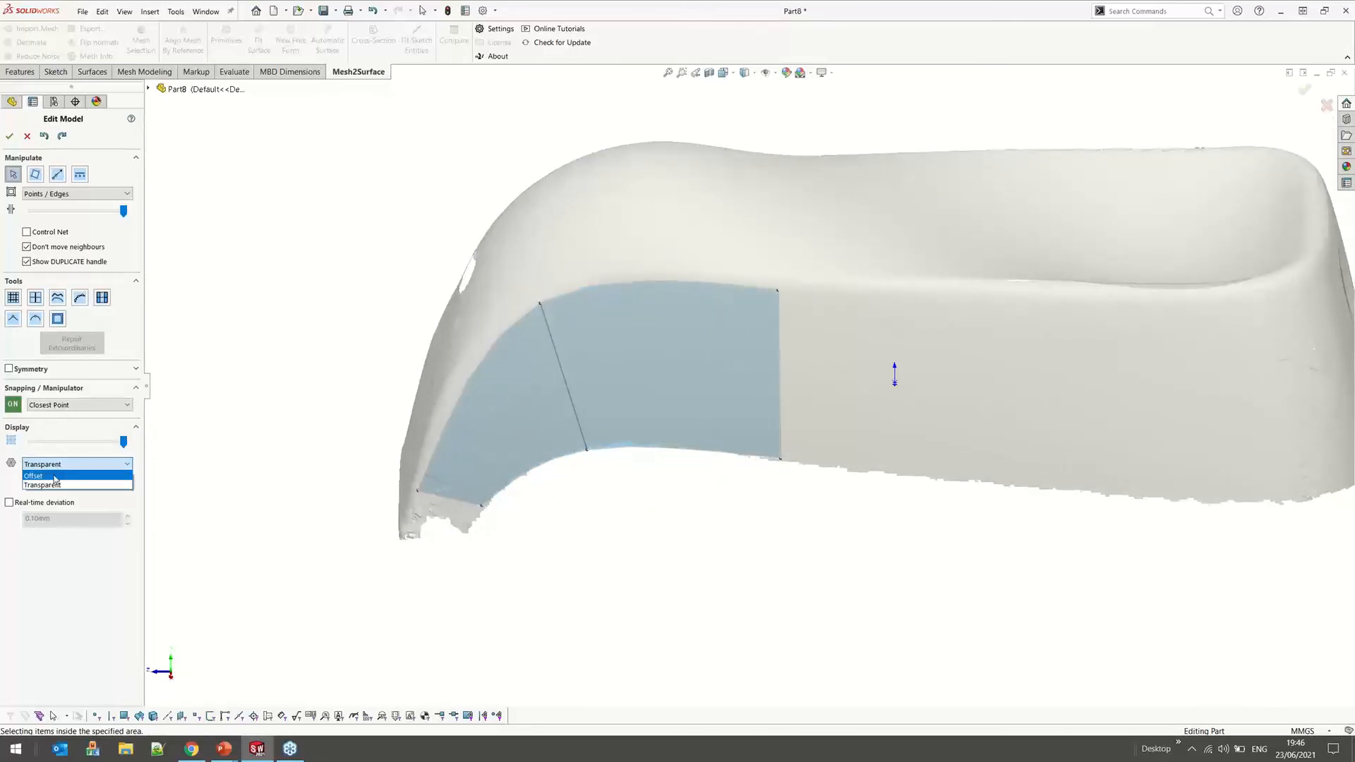
pyautogui.click(55, 477)
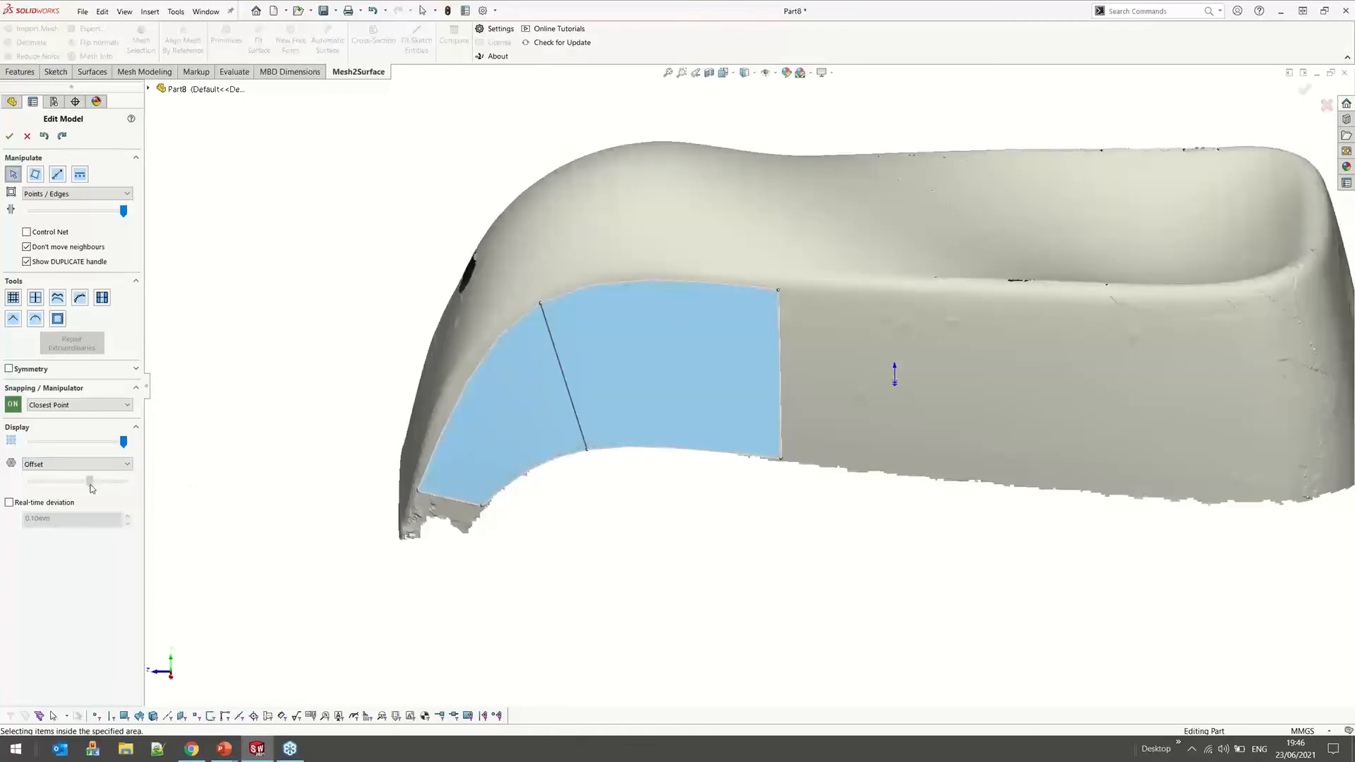
pyautogui.moveTo(90, 487); pyautogui.dragTo(117, 491)
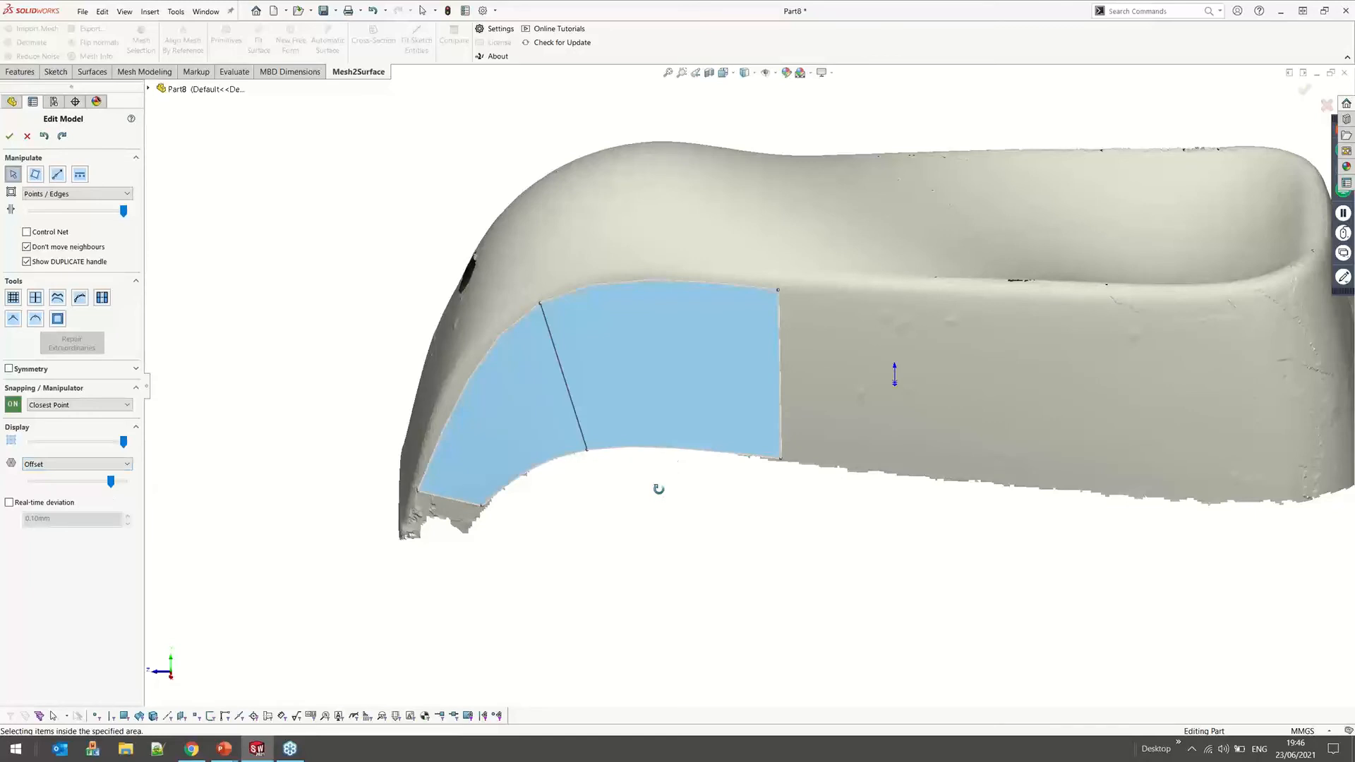
pyautogui.moveTo(658, 489); pyautogui.dragTo(661, 492, button='middle')
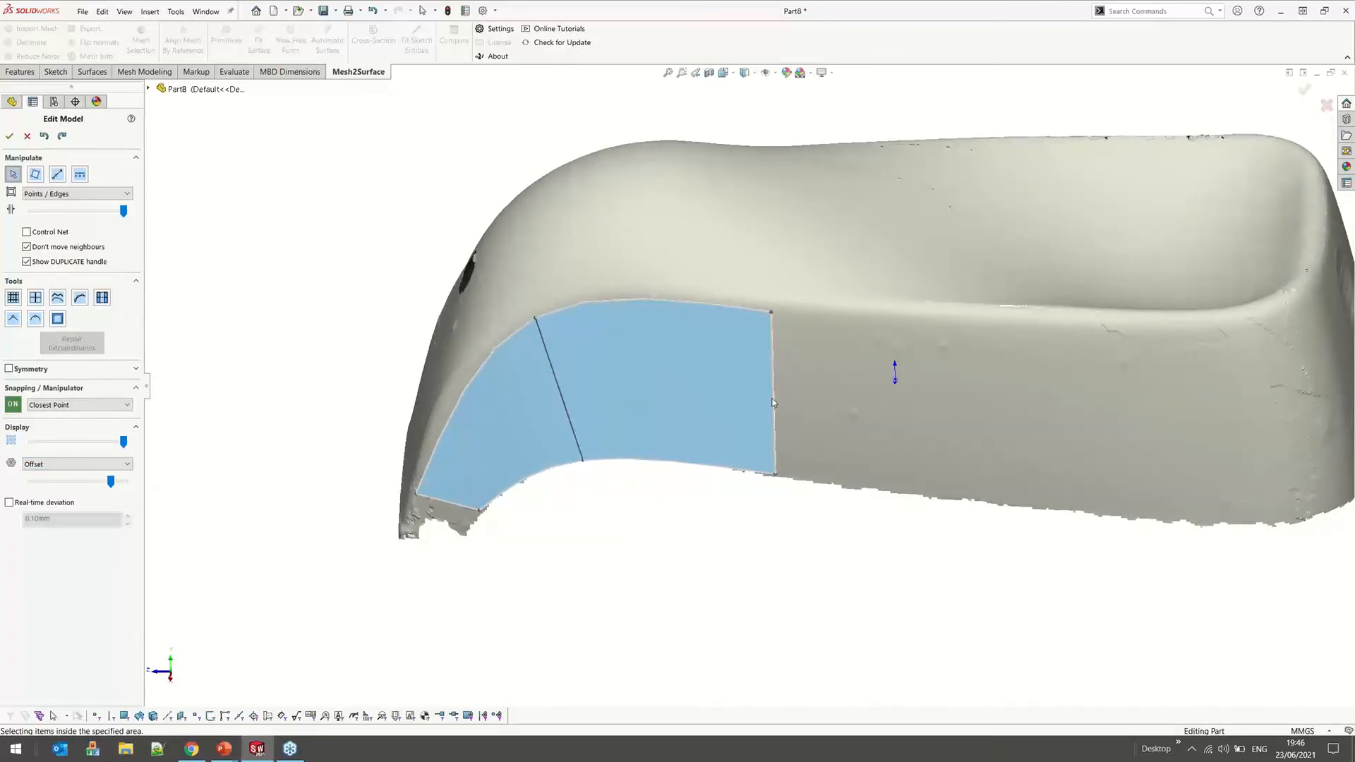
# Extend the strip with two more faces along the mesh's side and adjust the last face's lower outer corner near the bottom edge
pyautogui.moveTo(774, 403); pyautogui.dragTo(1092, 400)
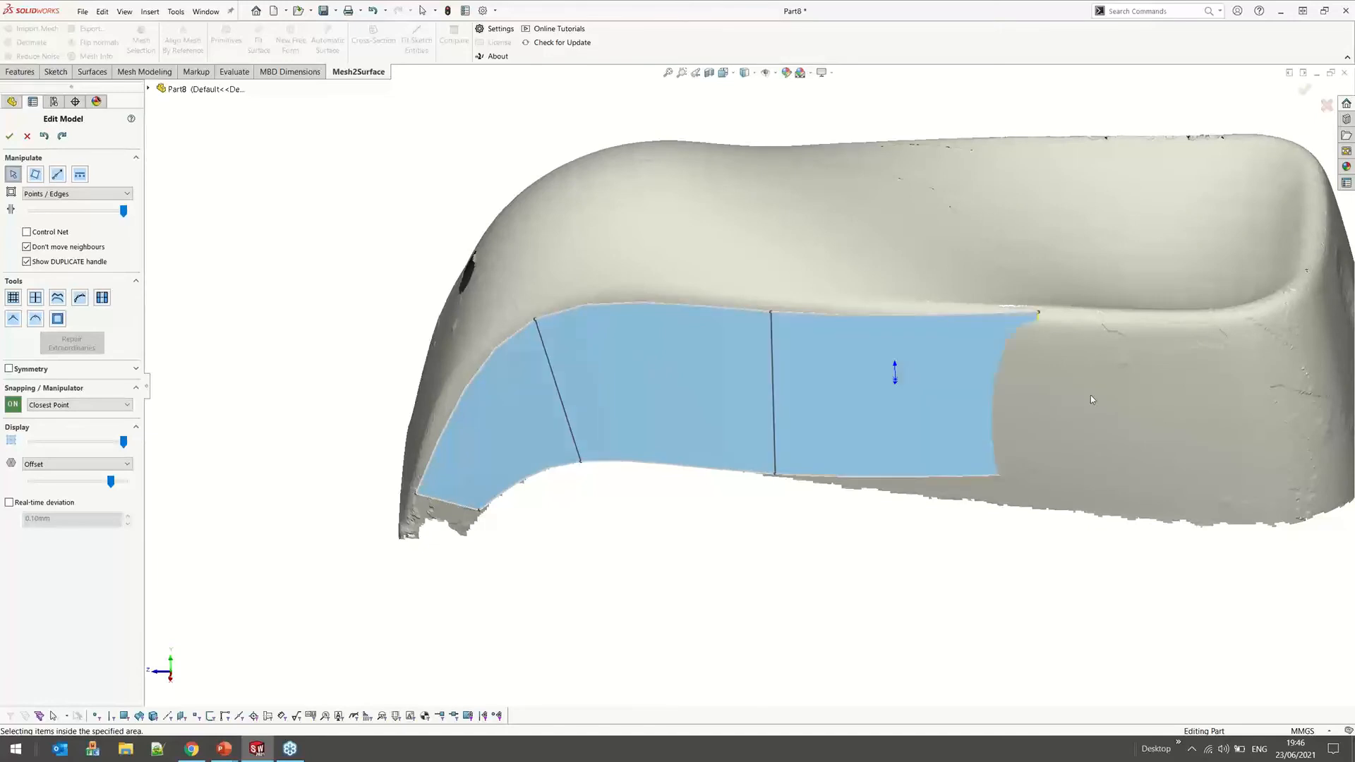
pyautogui.keyDown('ctrl'); pyautogui.moveTo(895, 395); pyautogui.dragTo(660, 379, button='middle'); pyautogui.keyUp('ctrl')
pyautogui.moveTo(858, 408); pyautogui.dragTo(1052, 404)
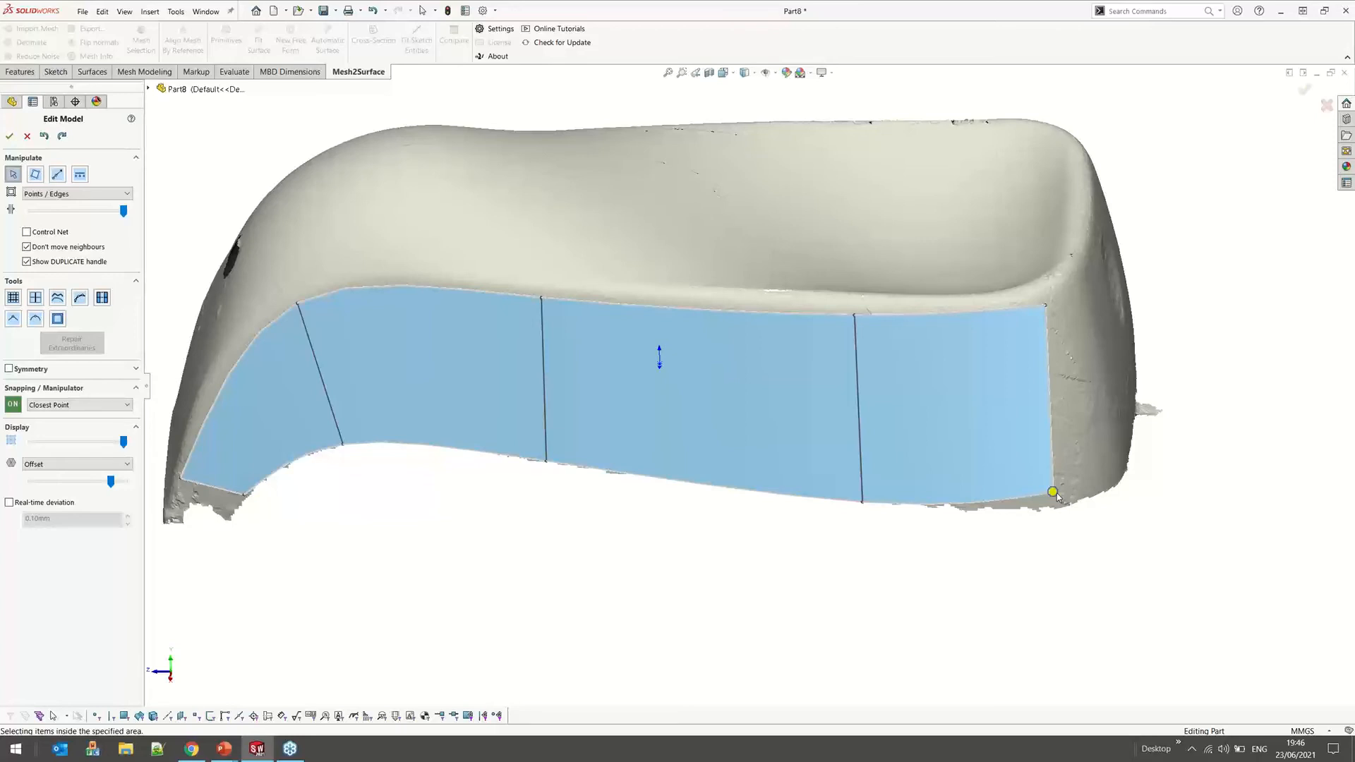
pyautogui.moveTo(1056, 495); pyautogui.dragTo(1066, 499)
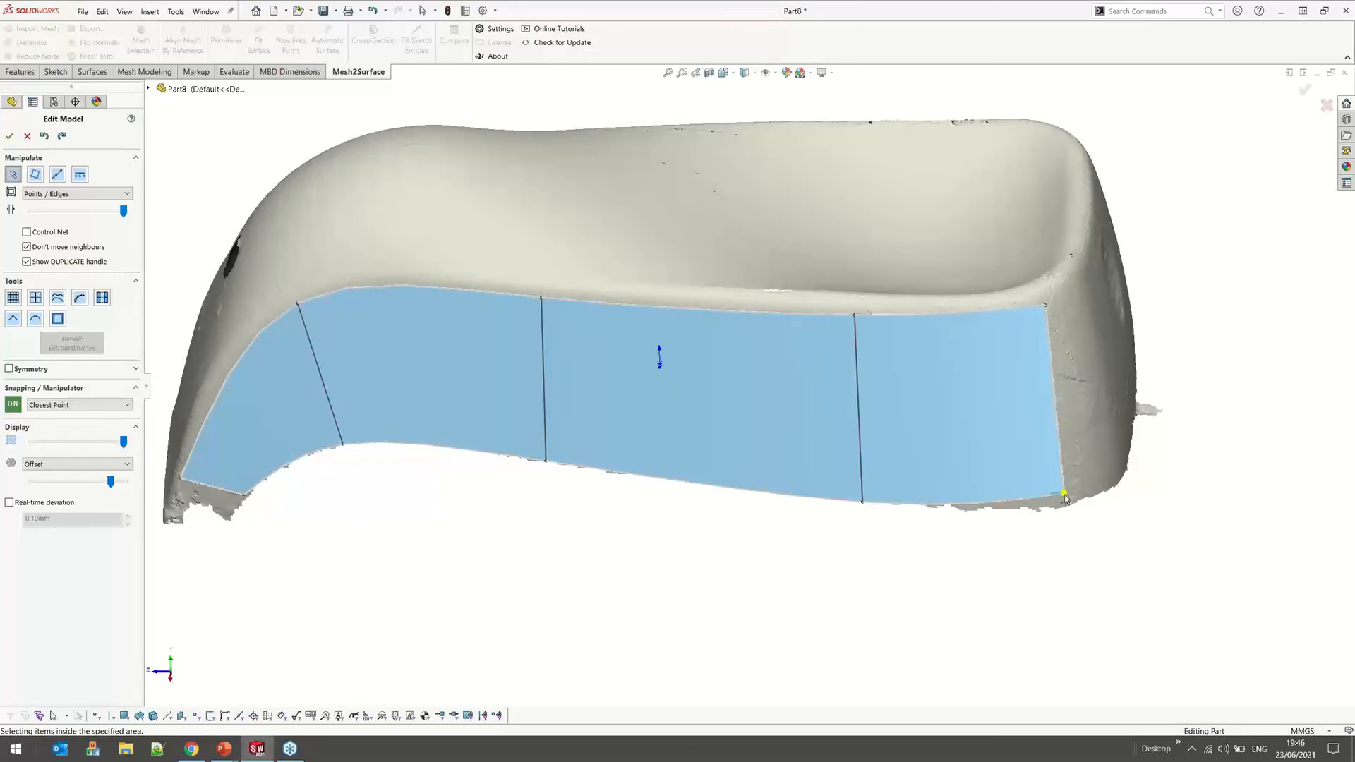
# Continue the face strip around the mesh's end and extend its upper edge into a second row over the top toward the hole
pyautogui.moveTo(1066, 499); pyautogui.dragTo(724, 533, button='middle')
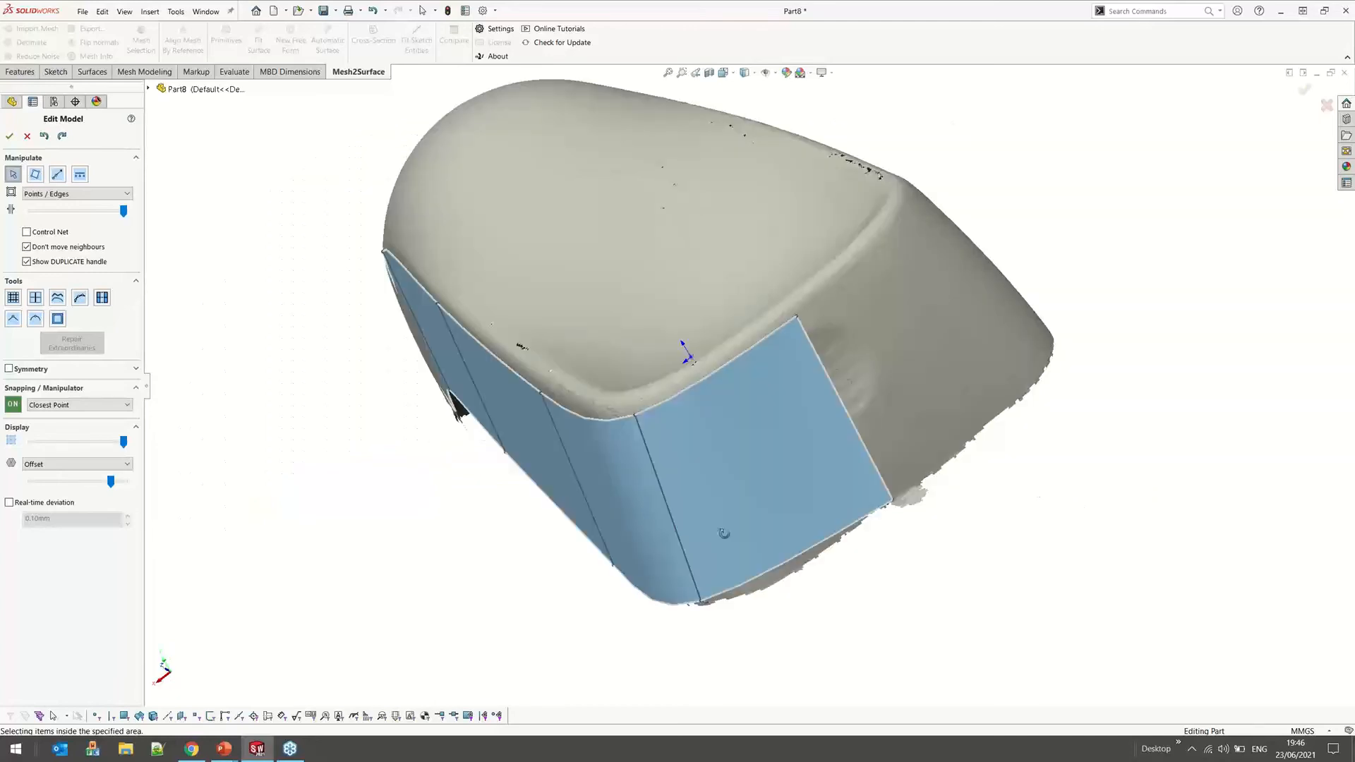
pyautogui.moveTo(723, 533); pyautogui.dragTo(636, 638, button='middle')
pyautogui.moveTo(797, 312); pyautogui.dragTo(629, 535)
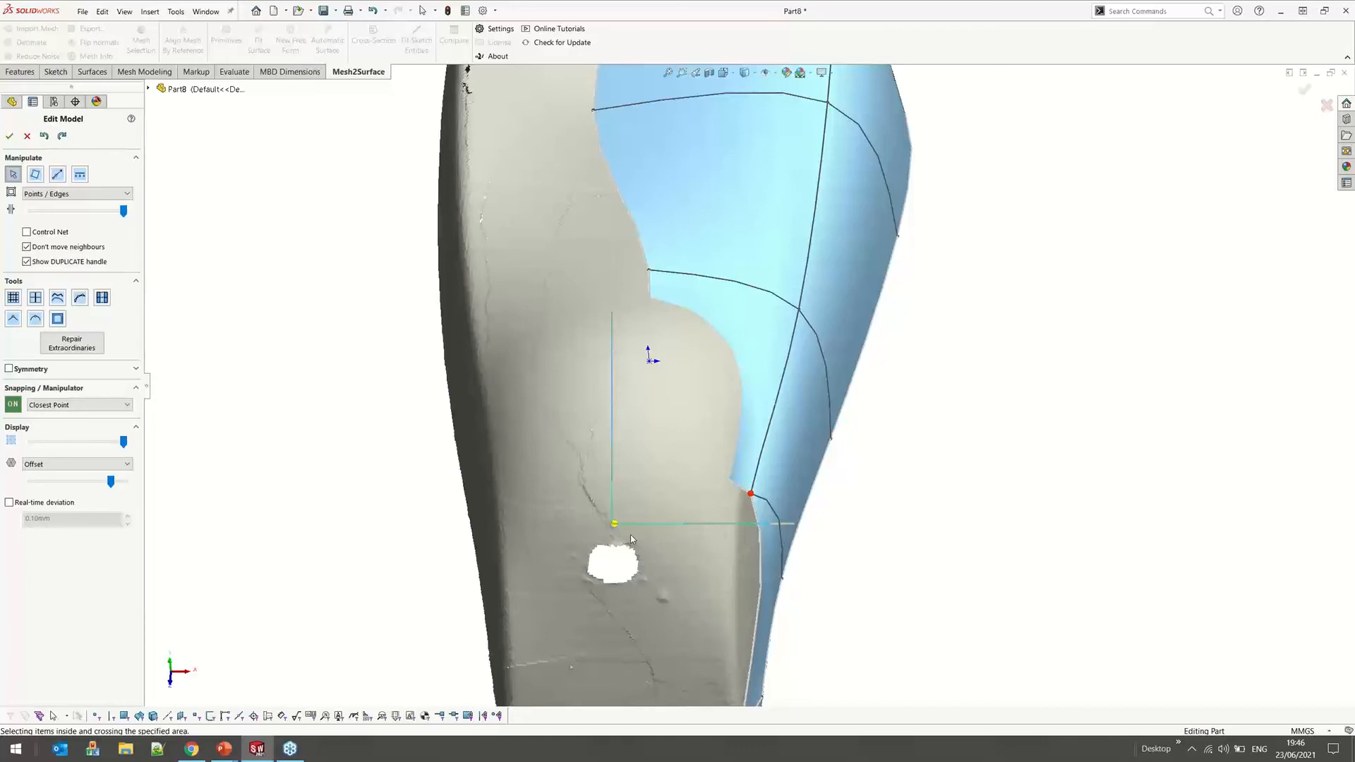
# Turn on real-time deviation and reposition a point on the line between the two rows and the top corner point at the end
pyautogui.moveTo(631, 539); pyautogui.dragTo(582, 377, button='middle')
pyautogui.scroll(1, 582, 377)
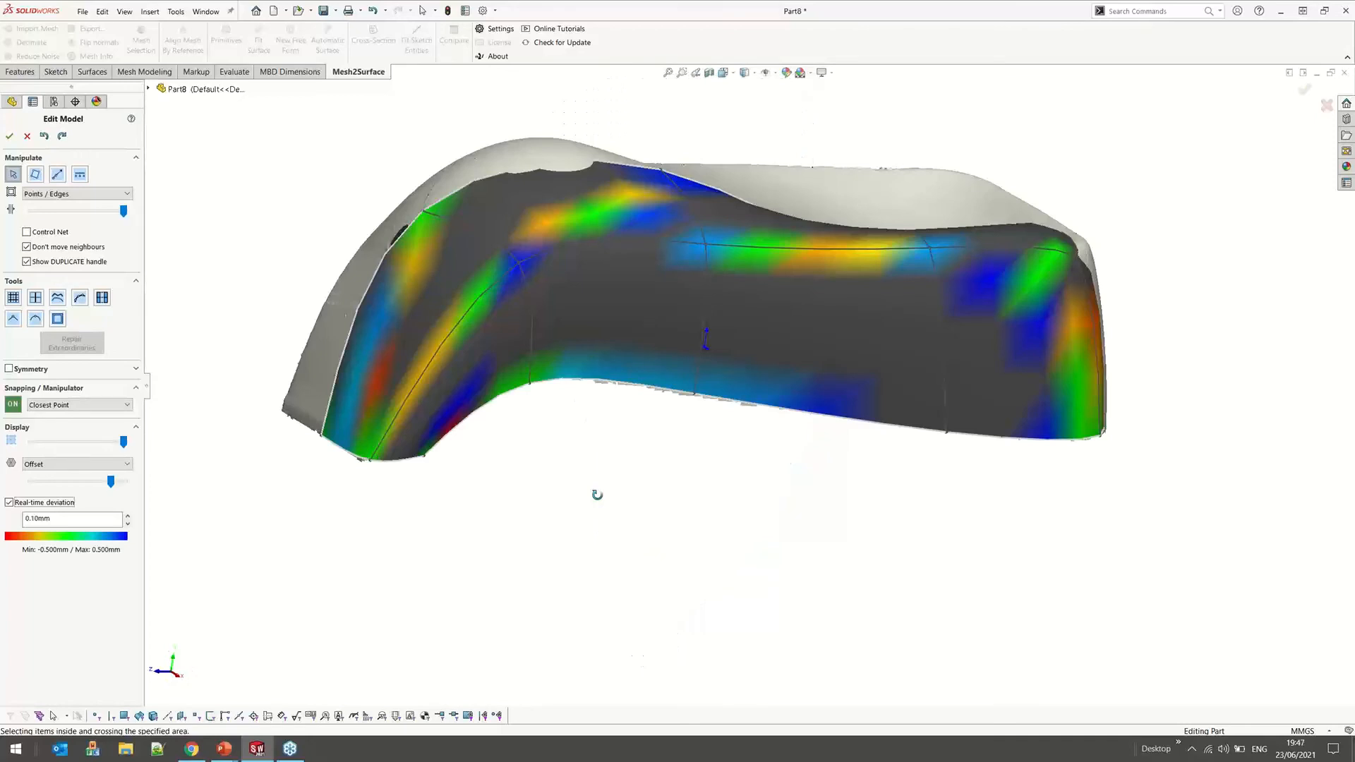
pyautogui.moveTo(597, 495); pyautogui.dragTo(807, 345, button='middle')
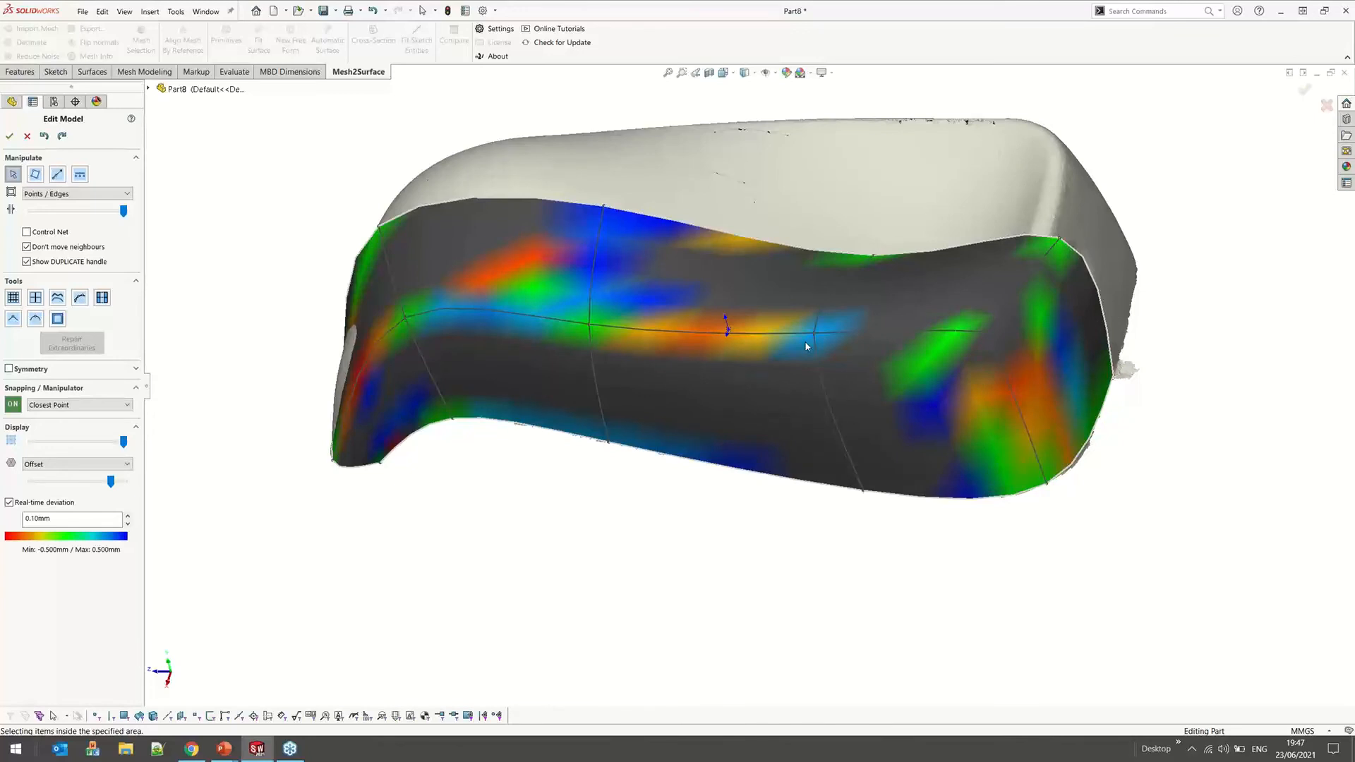
pyautogui.moveTo(815, 332); pyautogui.dragTo(814, 343)
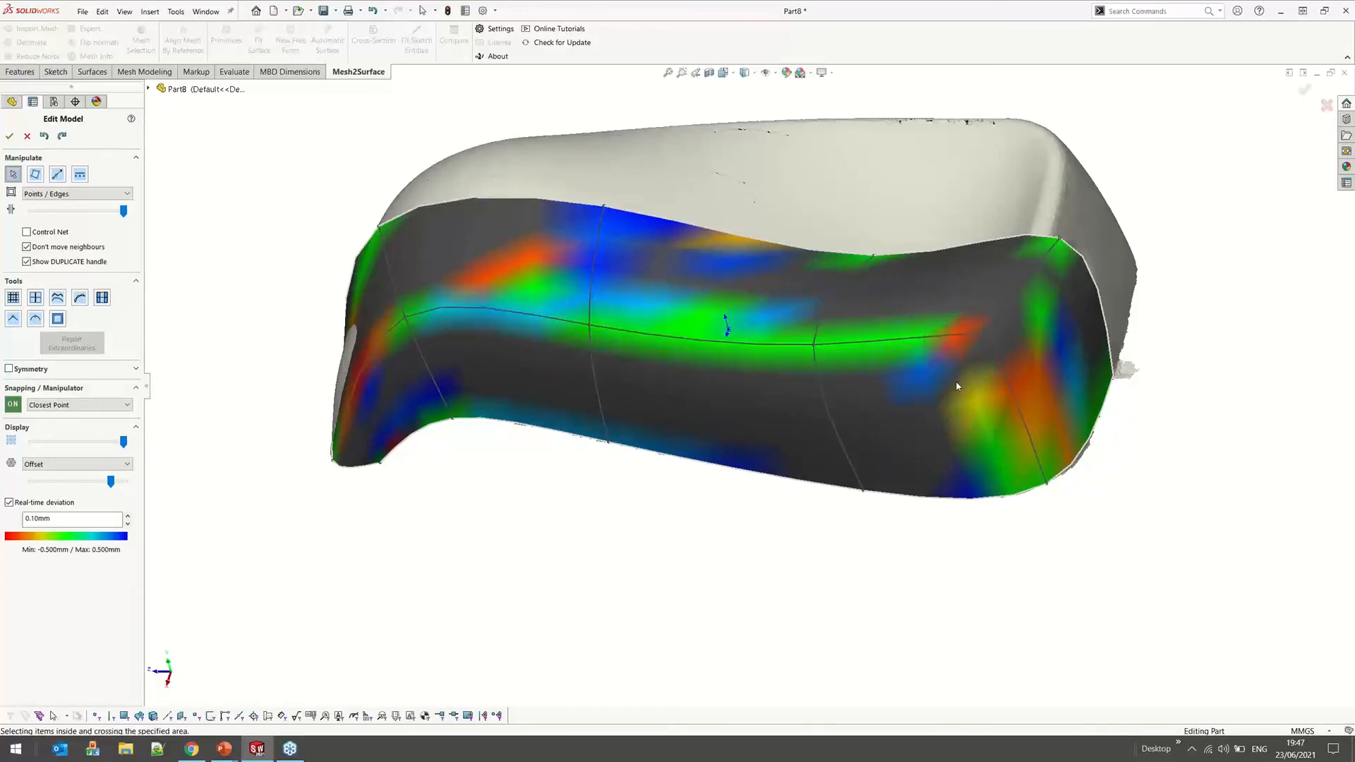
pyautogui.moveTo(1059, 239); pyautogui.dragTo(1045, 235)
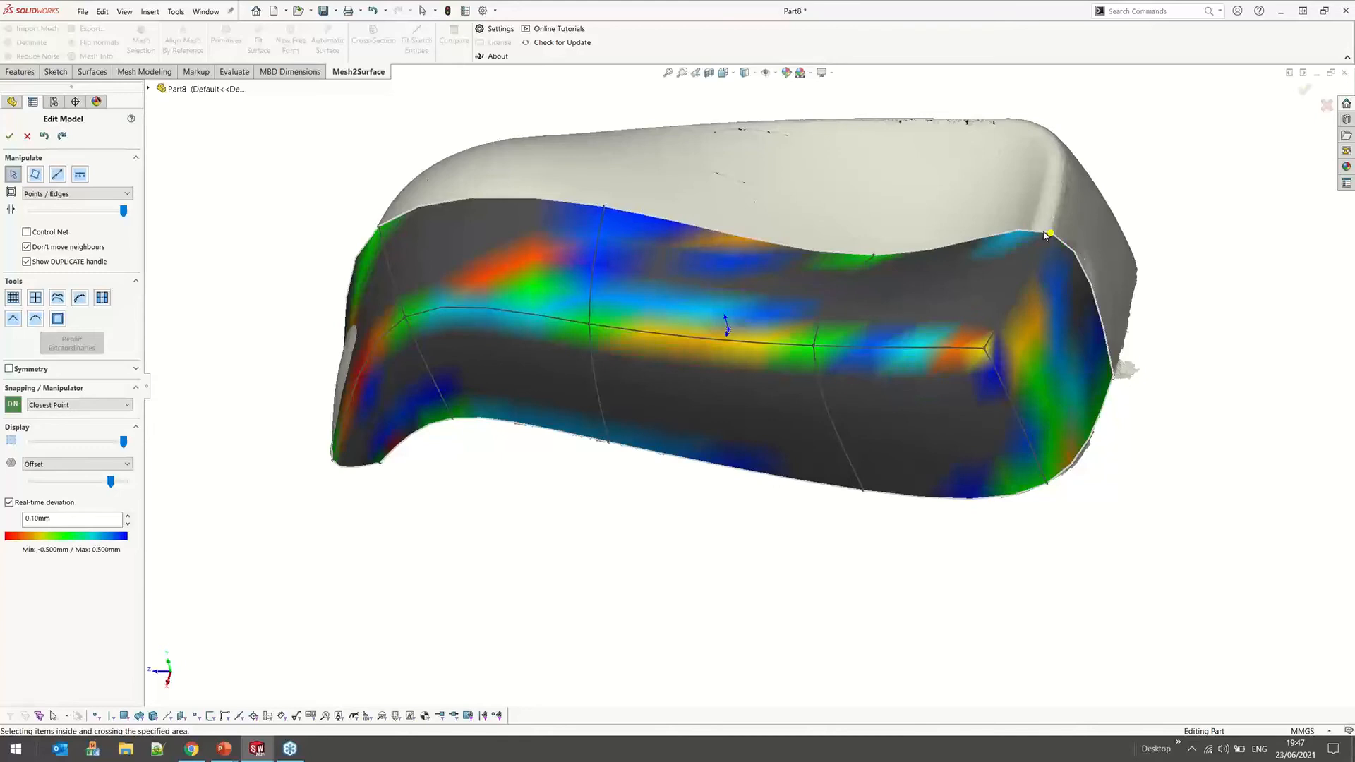
# Subdivide all faces of the quad surface once and inspect its deviation from the mesh
pyautogui.moveTo(1045, 235); pyautogui.dragTo(826, 593, button='middle')
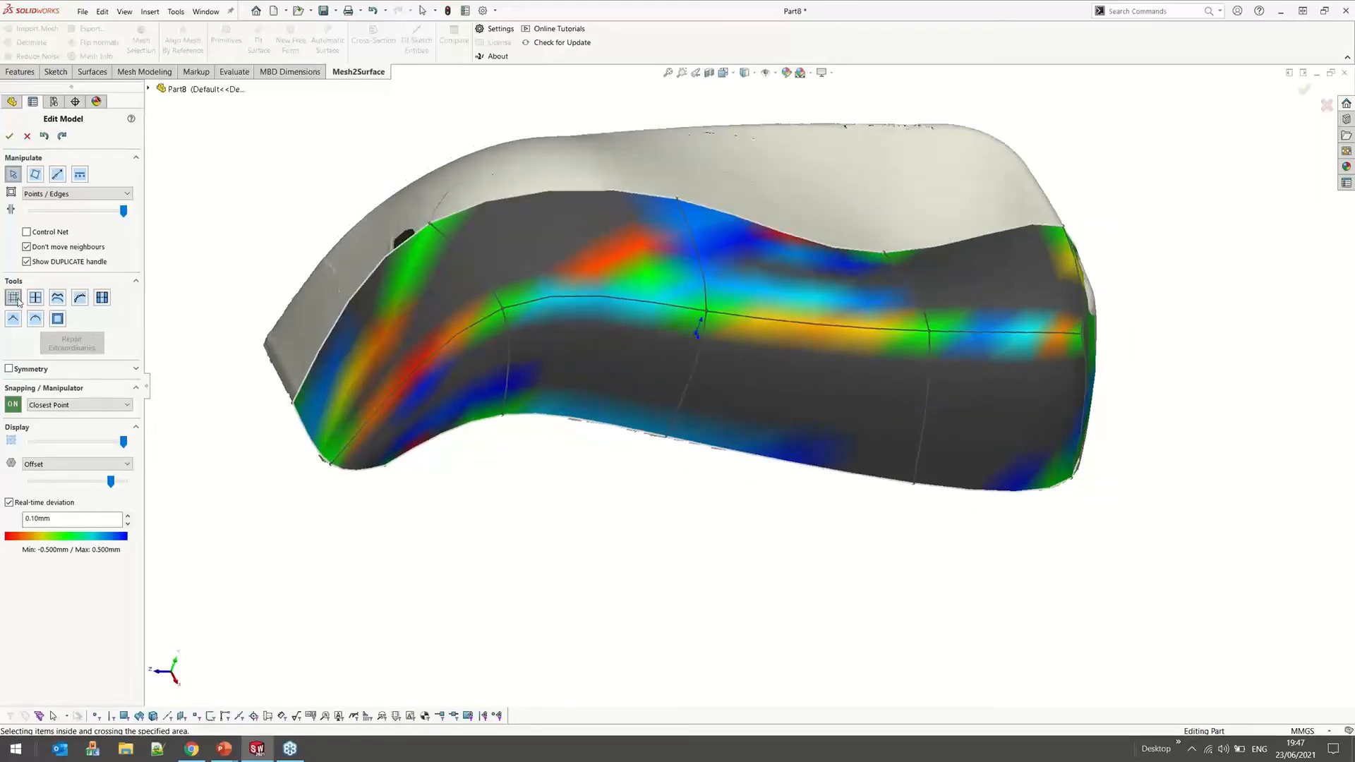
pyautogui.click(14, 299)
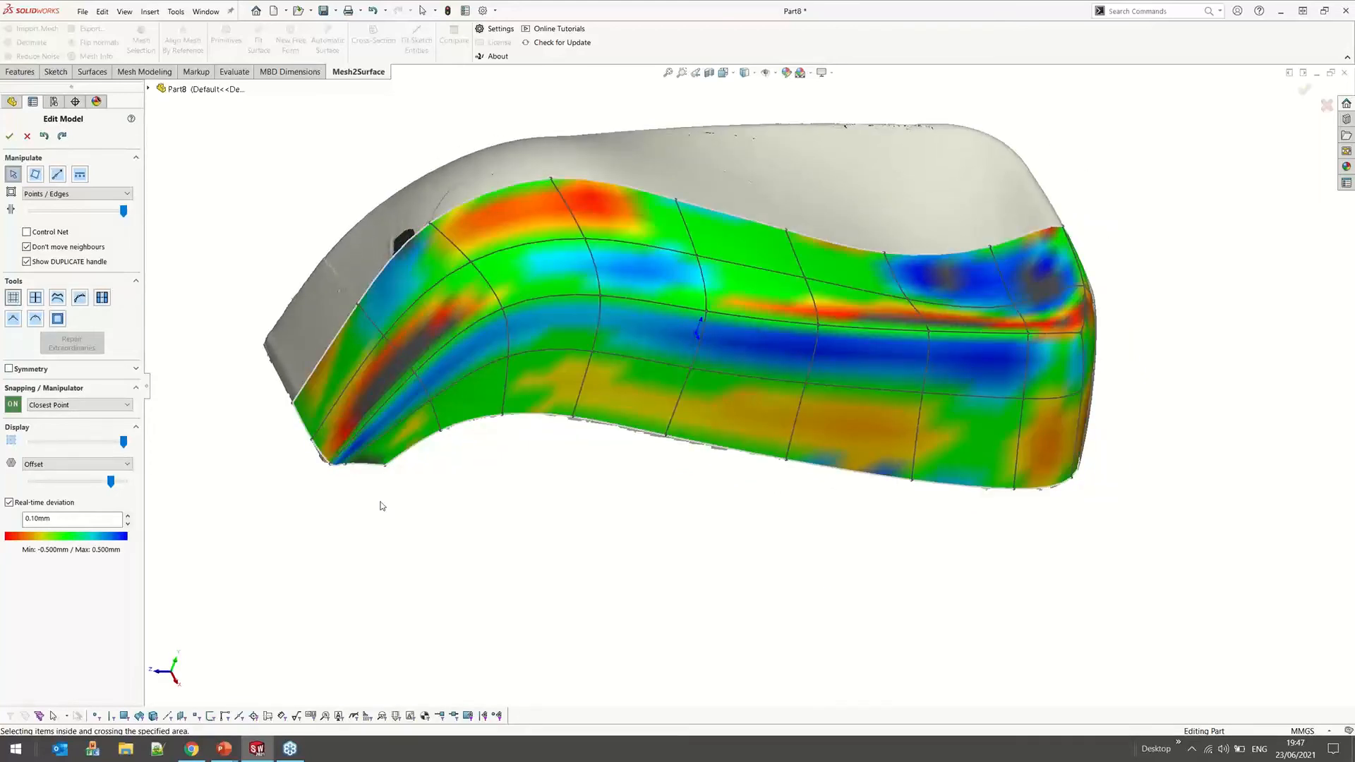
pyautogui.scroll(-2, 380, 506)
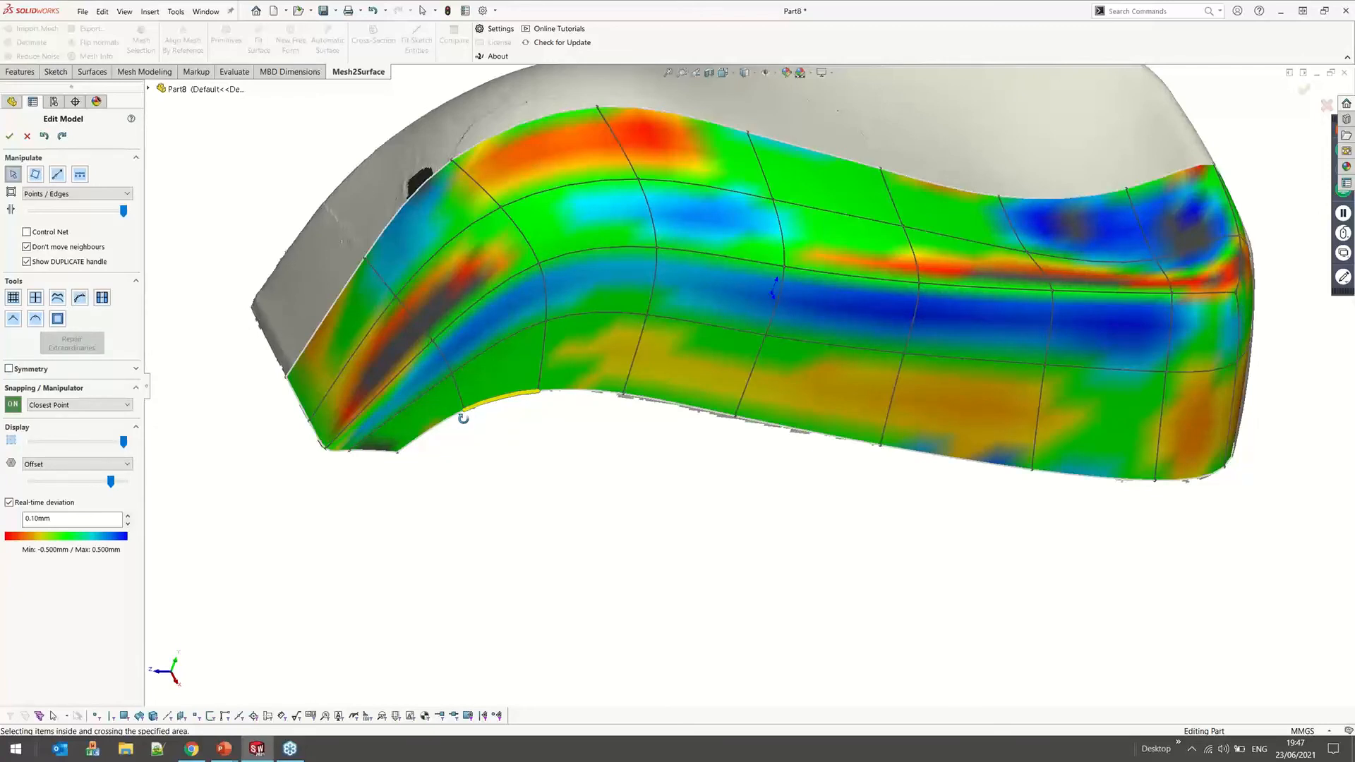
pyautogui.moveTo(463, 419); pyautogui.dragTo(432, 437, button='middle')
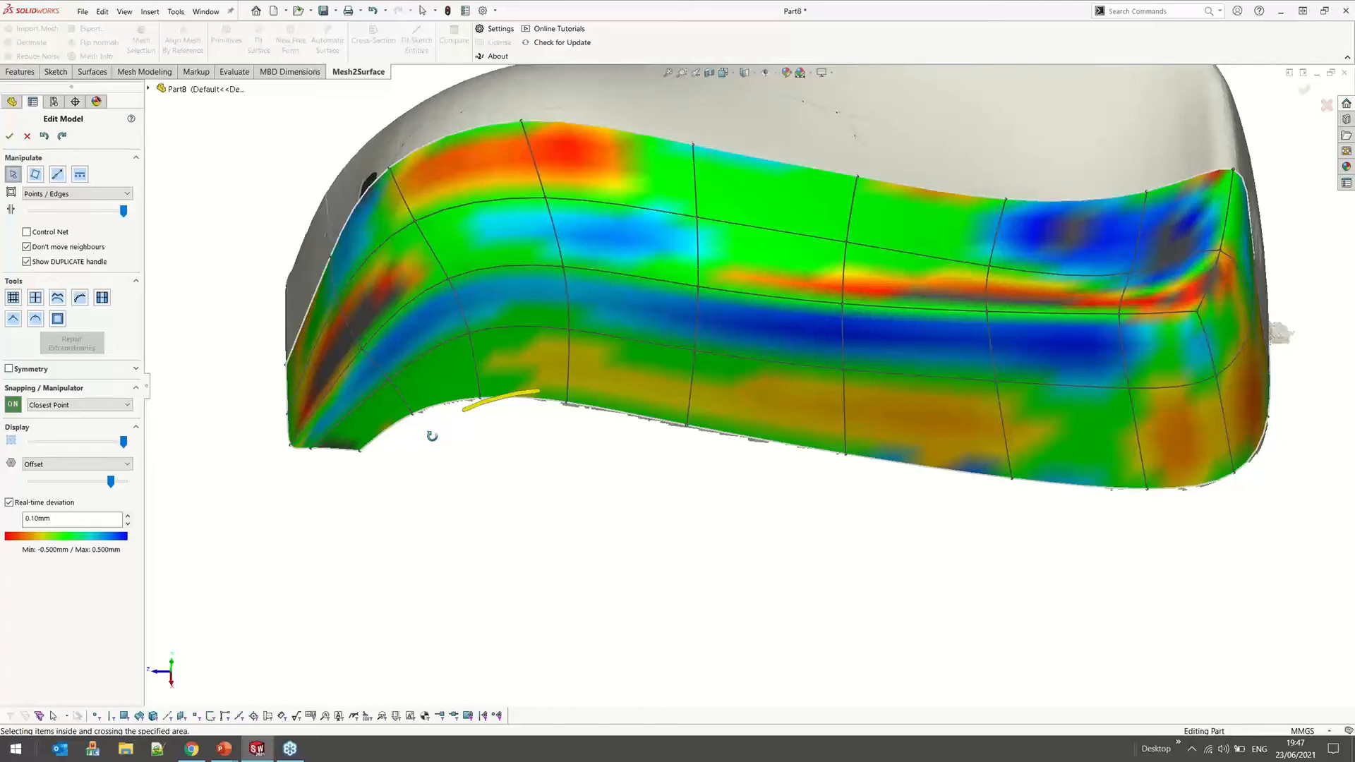
# Inspect the zebra stripes around the thickened body's end, turn them off and examine the whole body
pyautogui.scroll(-3, 1162, 307)
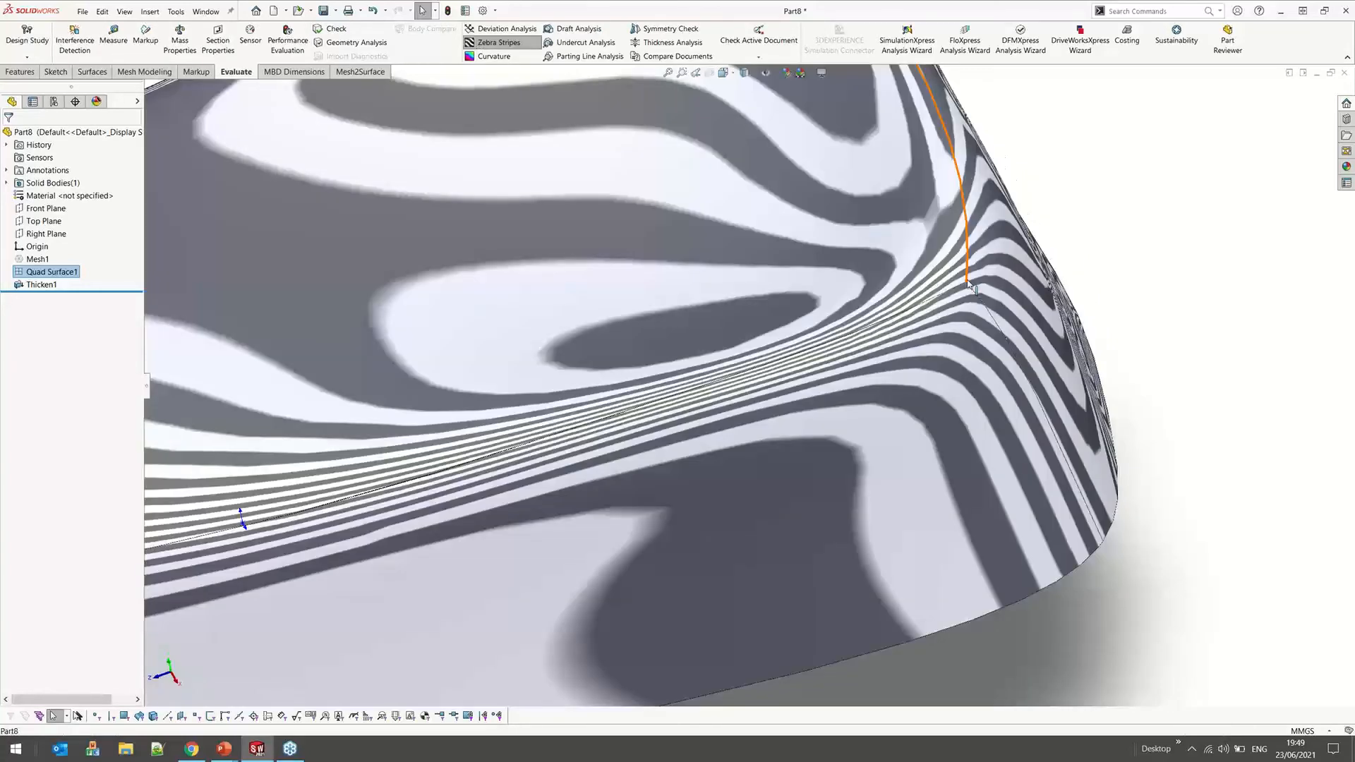
pyautogui.click(502, 49)
pyautogui.scroll(8, 568, 427)
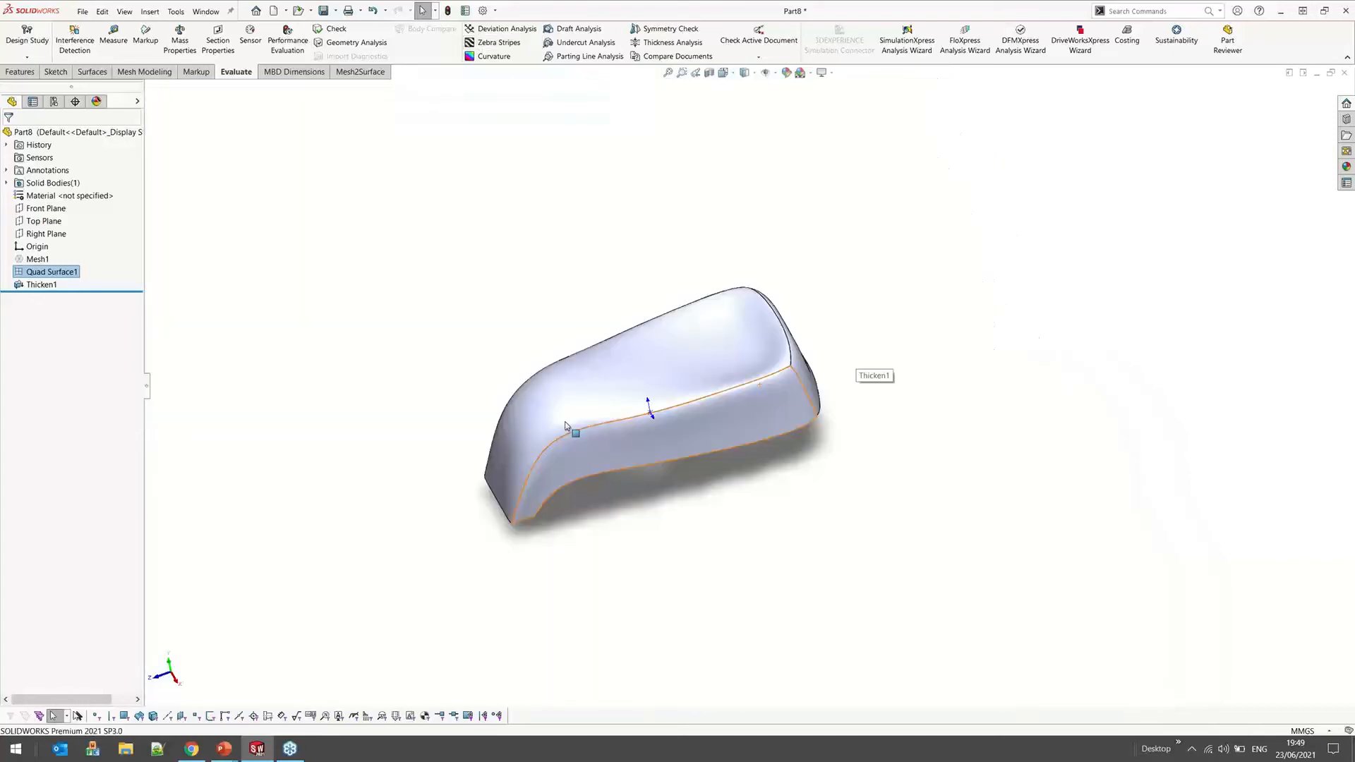
pyautogui.scroll(-5, 565, 426)
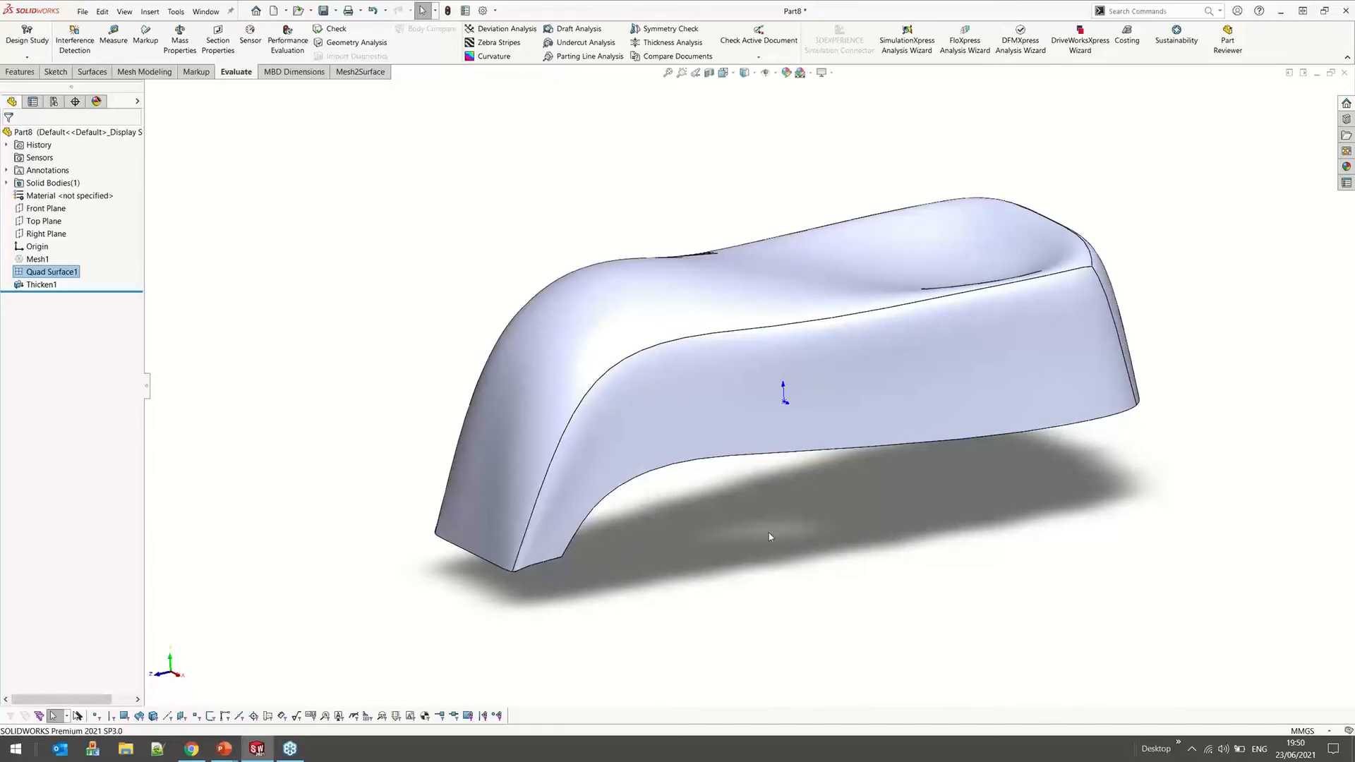
pyautogui.moveTo(757, 528); pyautogui.dragTo(727, 504, button='middle')
pyautogui.scroll(2, 608, 406)
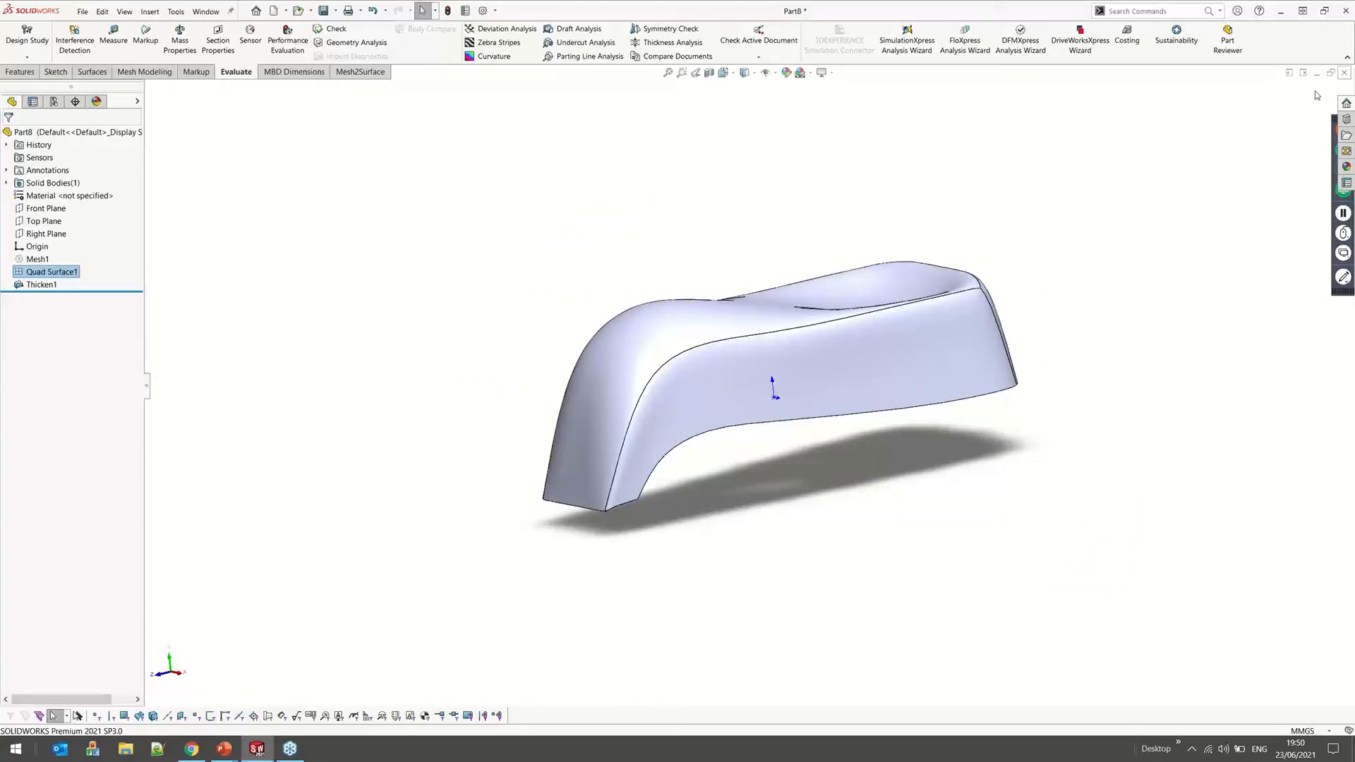
# Close the part without saving its changes
pyautogui.click(1344, 72)
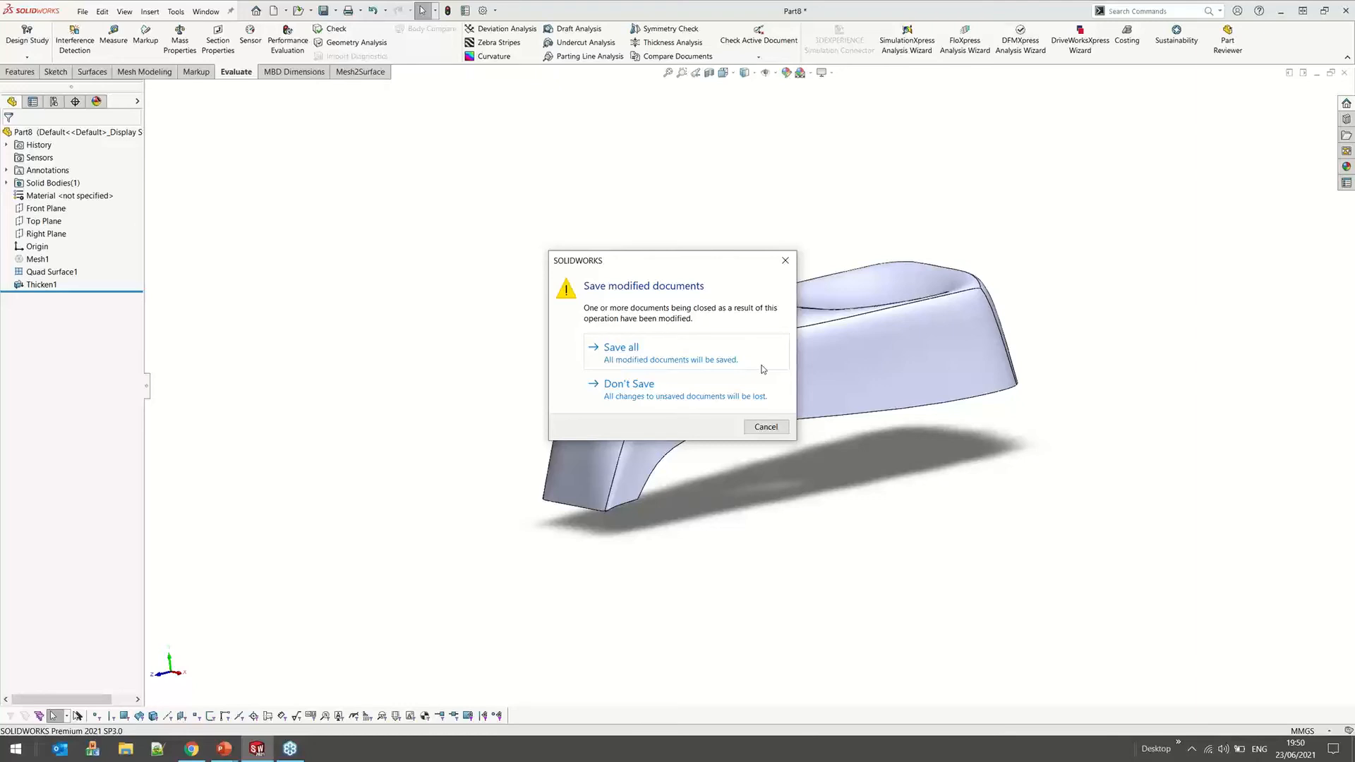
pyautogui.click(705, 380)
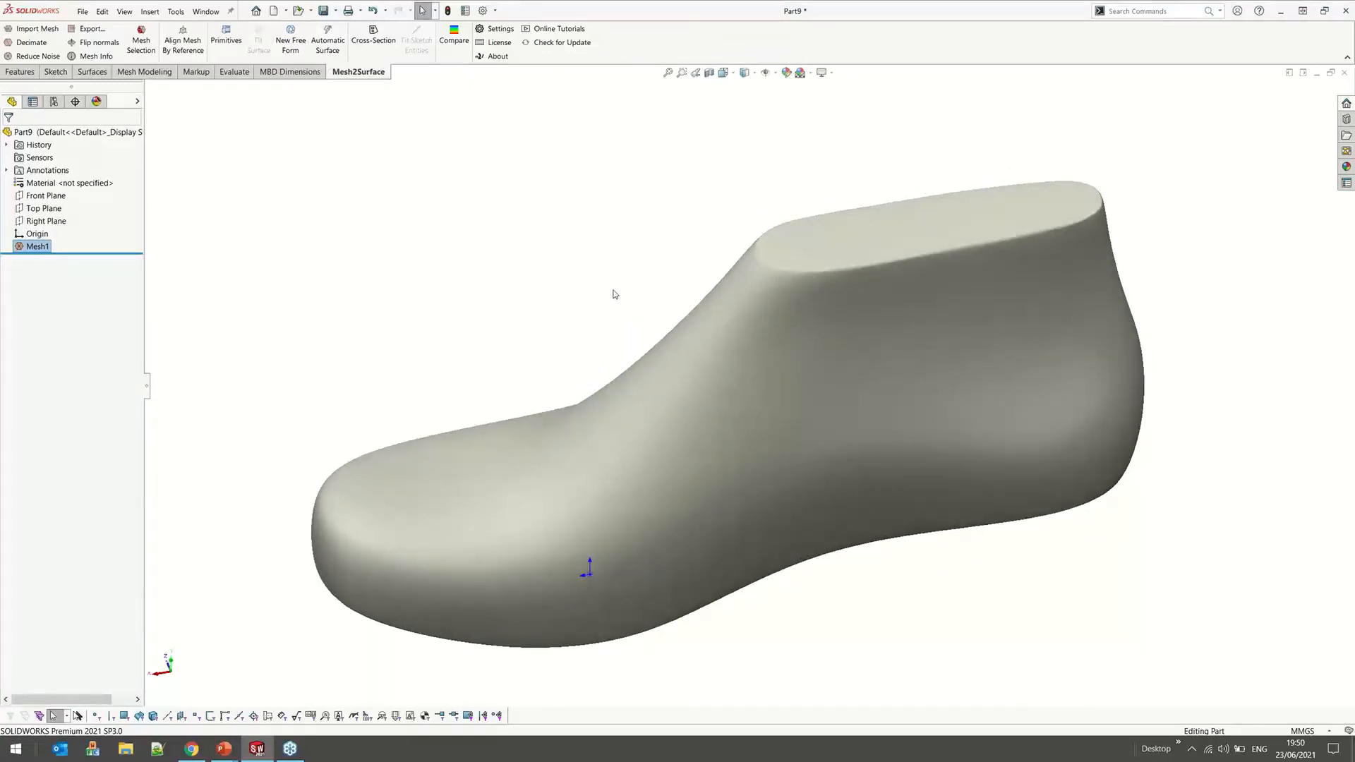
# Start an Automatic Surface on the shoe last mesh in the new part
pyautogui.scroll(1, 642, 272)
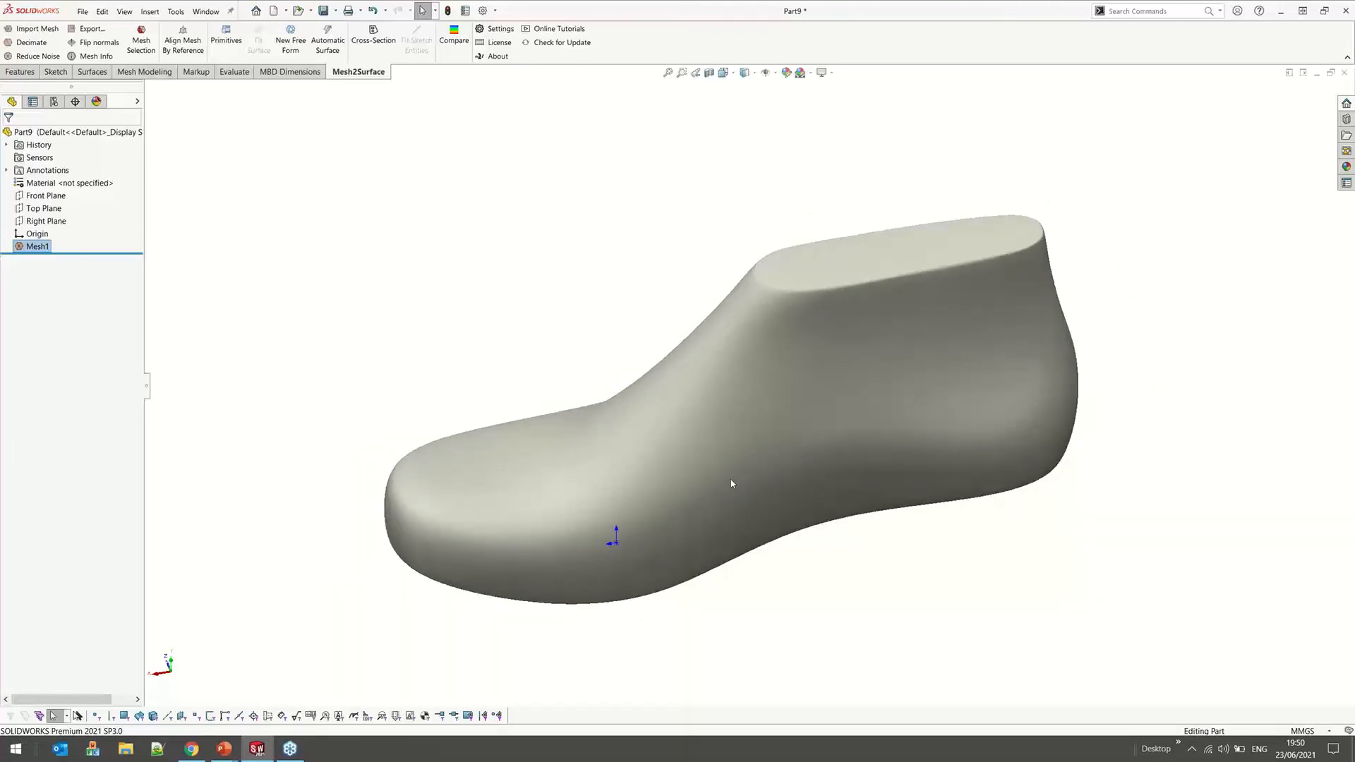
pyautogui.moveTo(732, 483); pyautogui.dragTo(961, 402, button='middle')
pyautogui.click(328, 40)
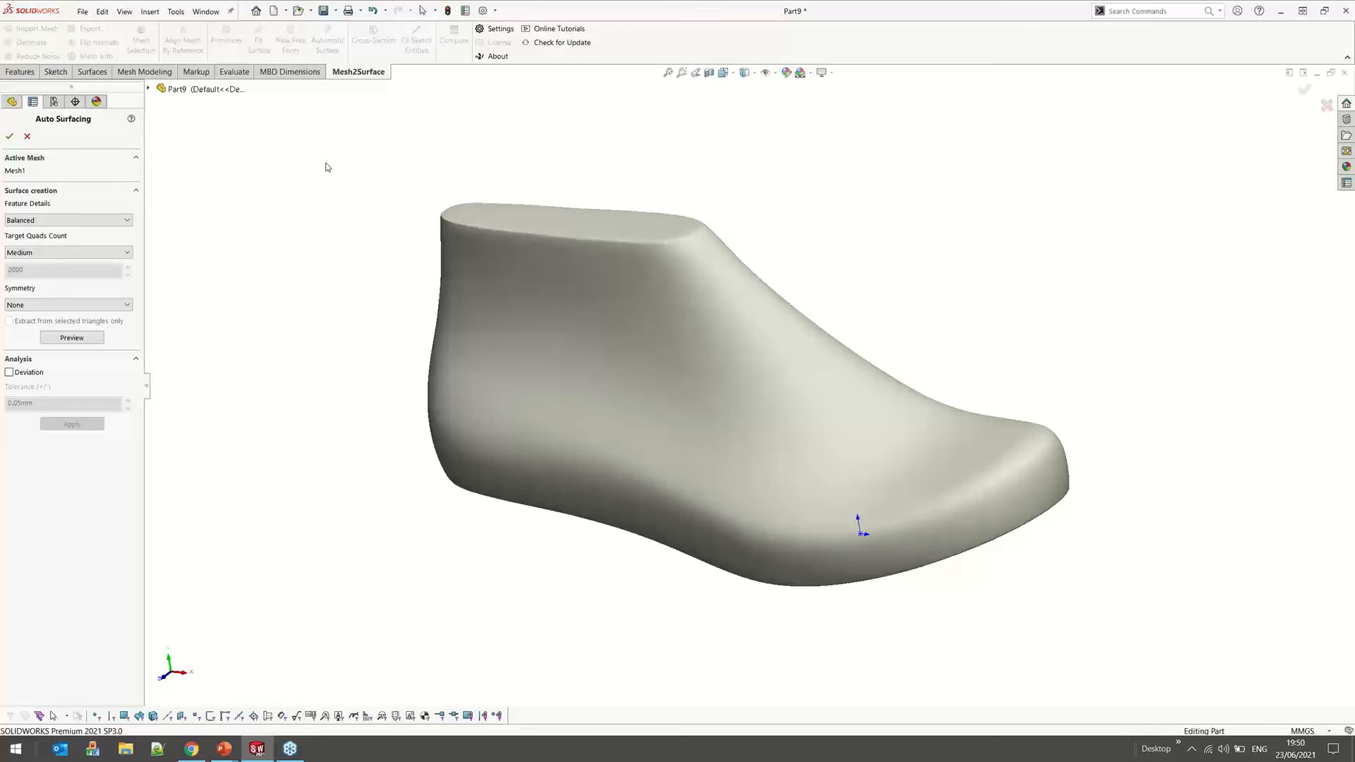
# Examine the shoe last mesh from several sides and review the Feature Details and Target Quads Count options
pyautogui.moveTo(650, 460); pyautogui.dragTo(723, 233, button='middle')
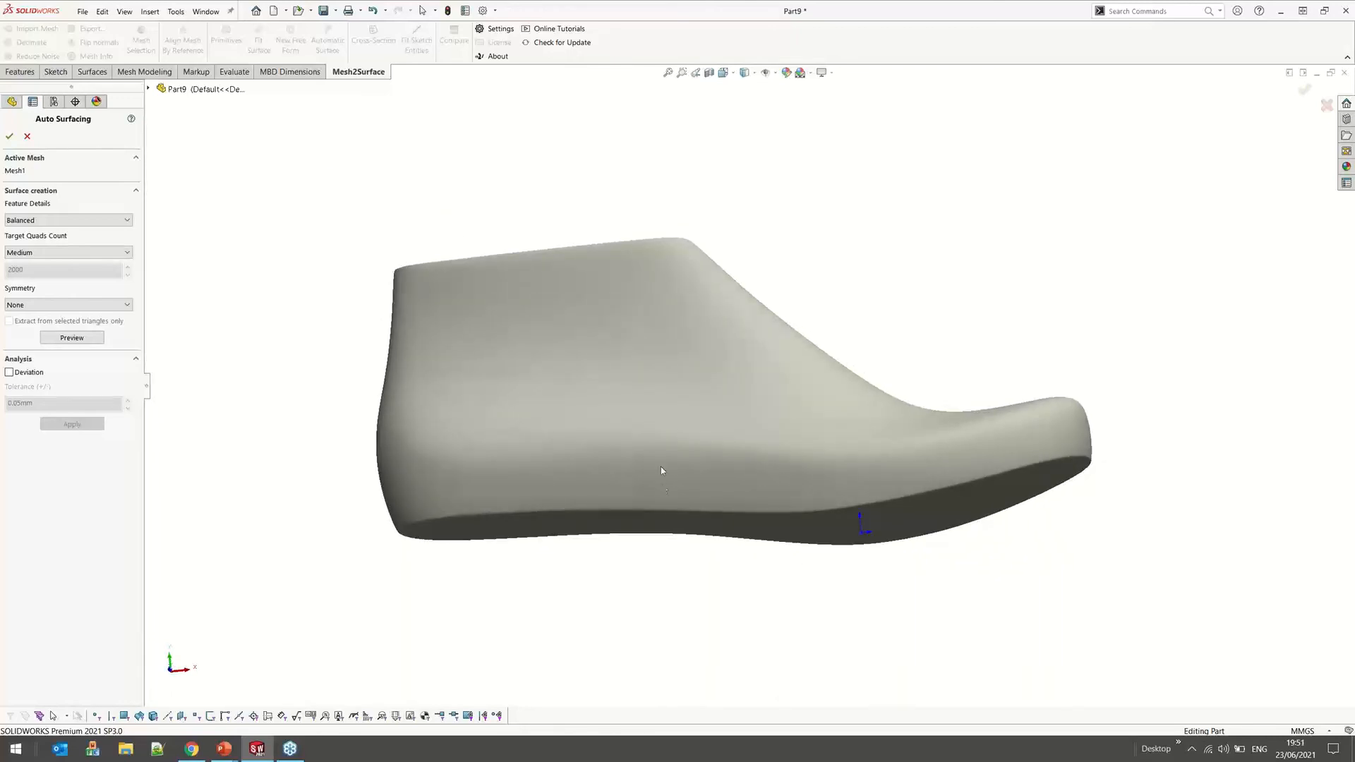
pyautogui.moveTo(647, 393); pyautogui.dragTo(750, 282, button='middle')
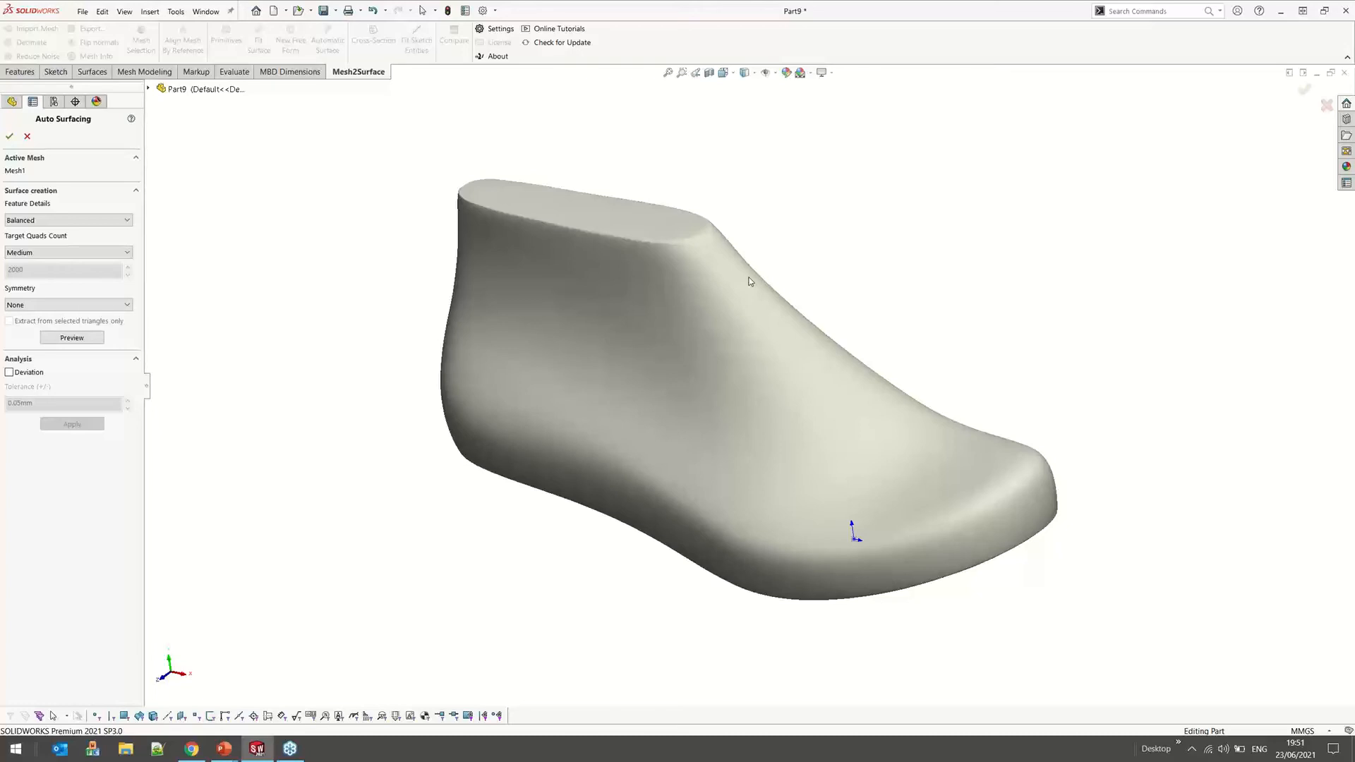
pyautogui.scroll(-2, 741, 280)
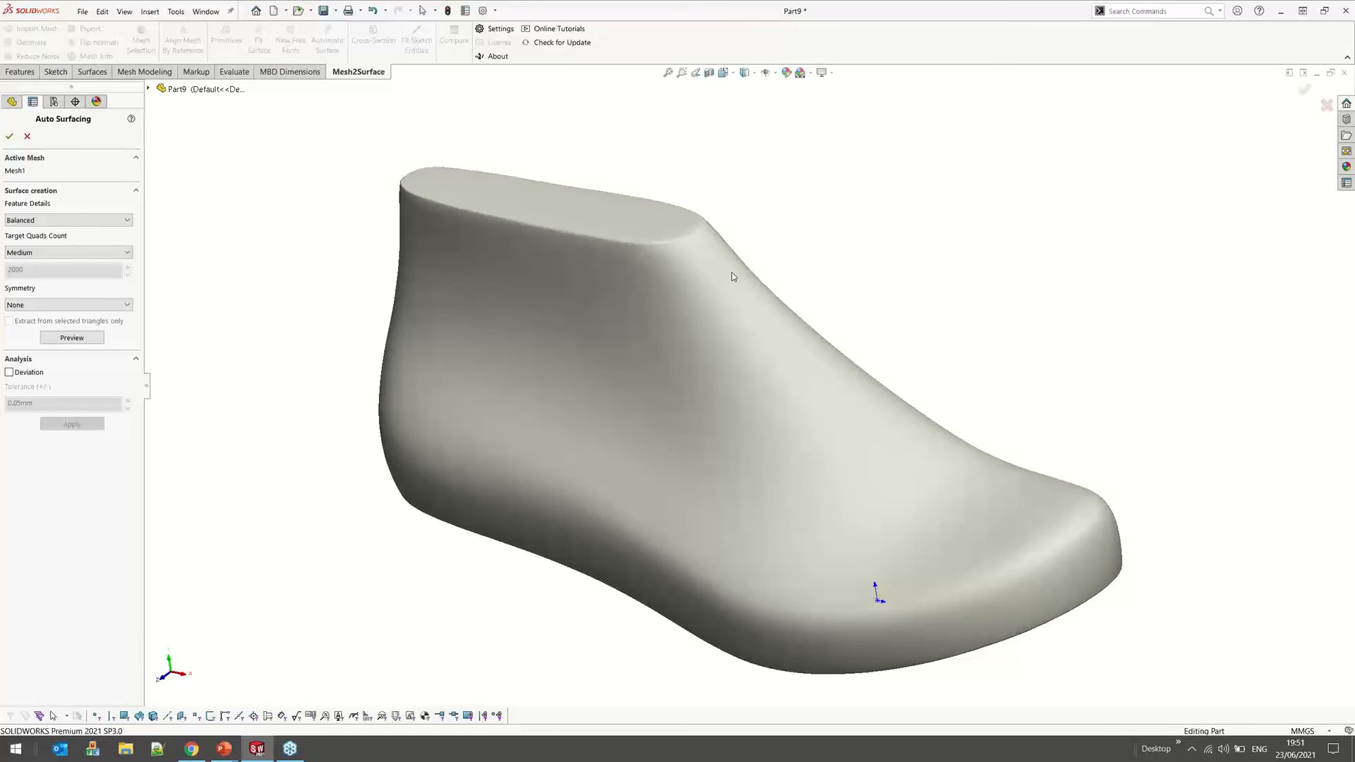
pyautogui.scroll(-2, 732, 277)
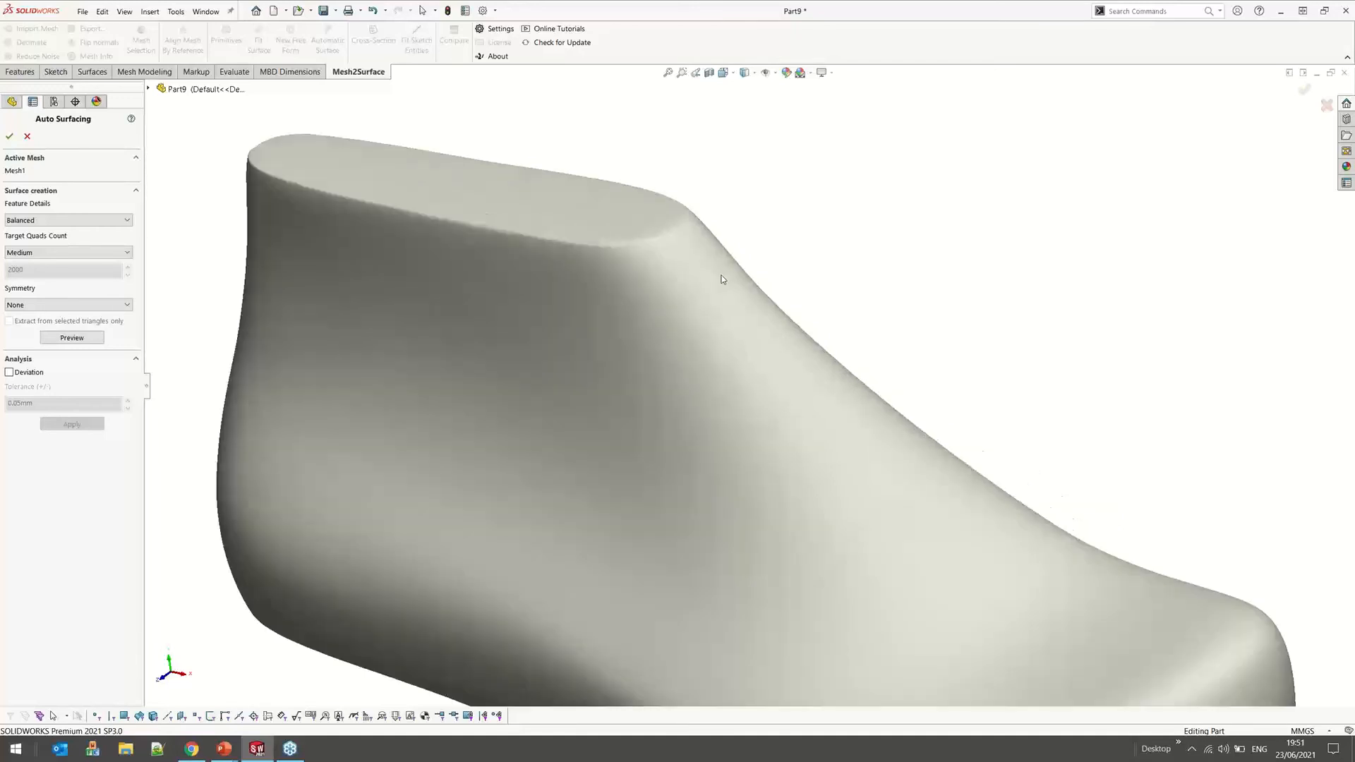
pyautogui.scroll(5, 721, 278)
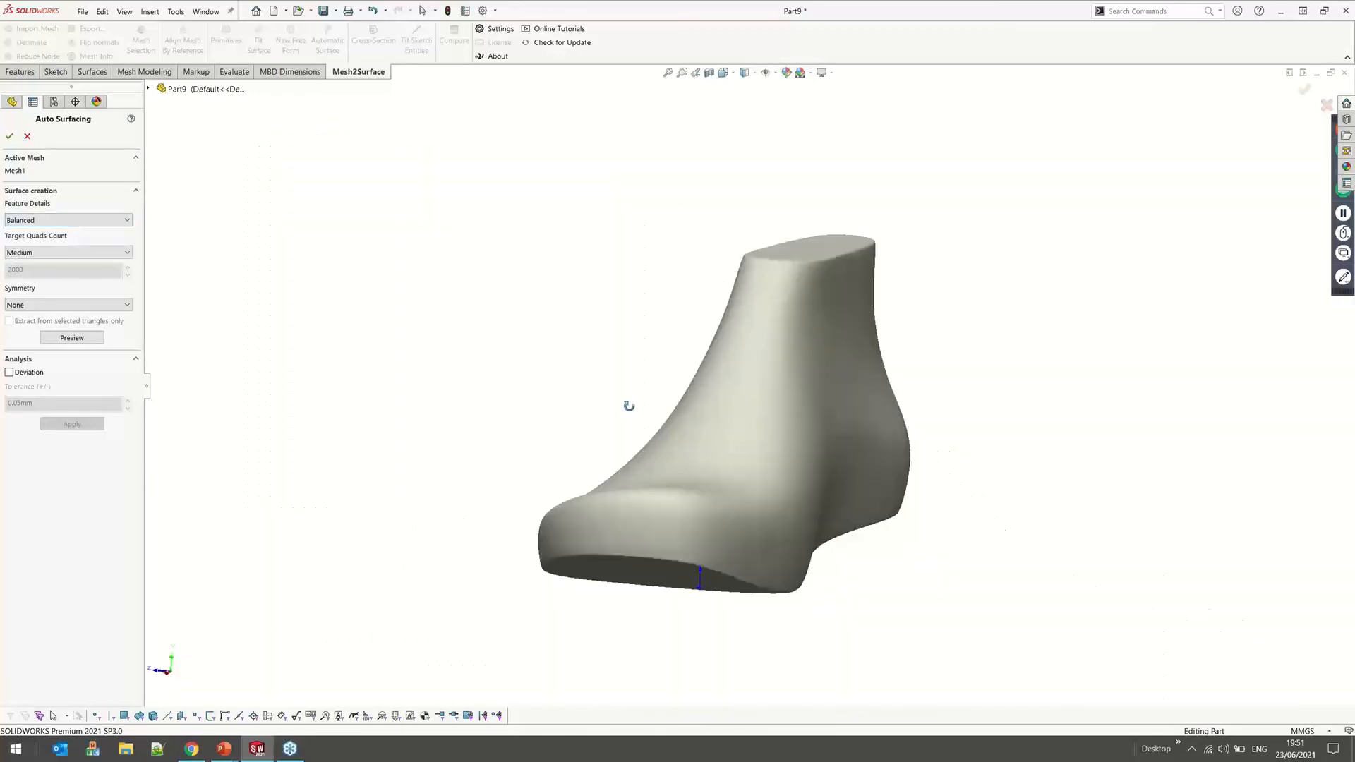
pyautogui.moveTo(626, 403); pyautogui.dragTo(645, 393, button='middle')
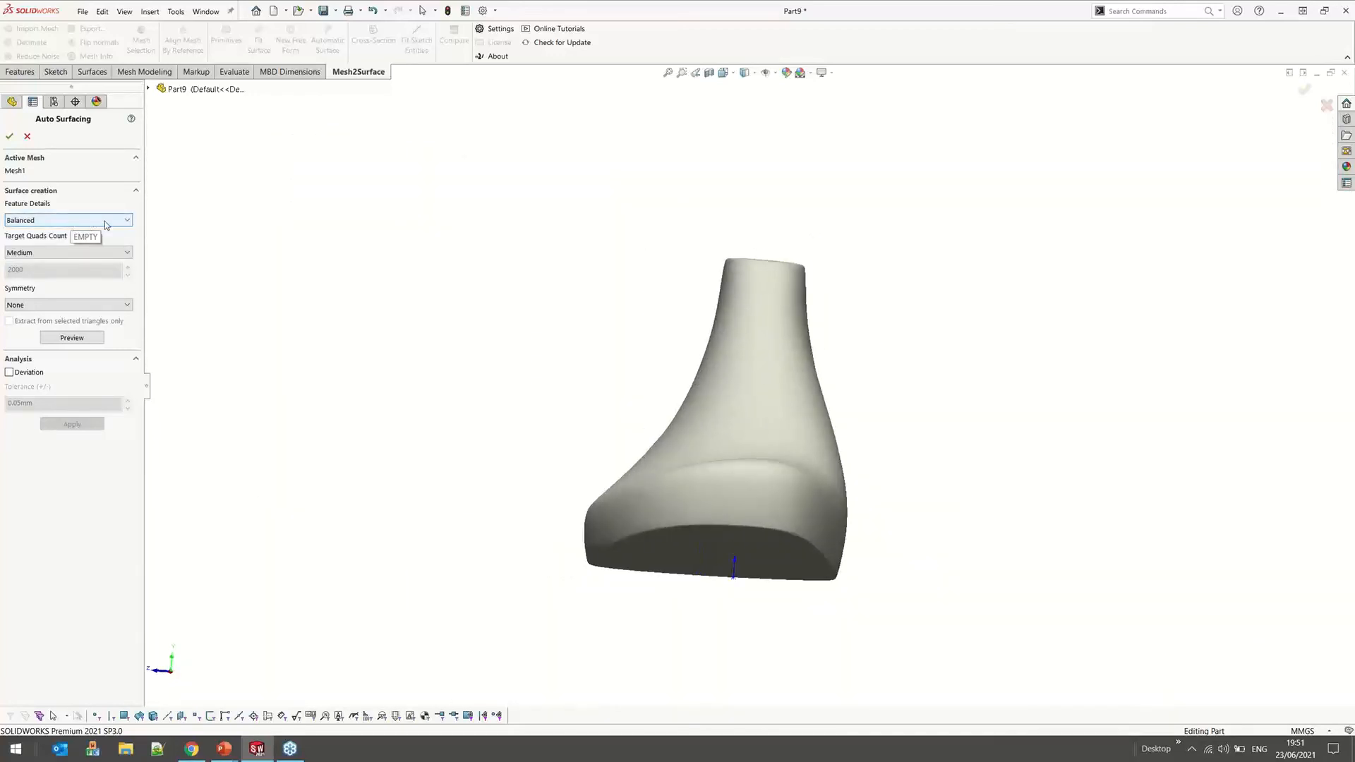
pyautogui.click(54, 223)
pyautogui.click(55, 225)
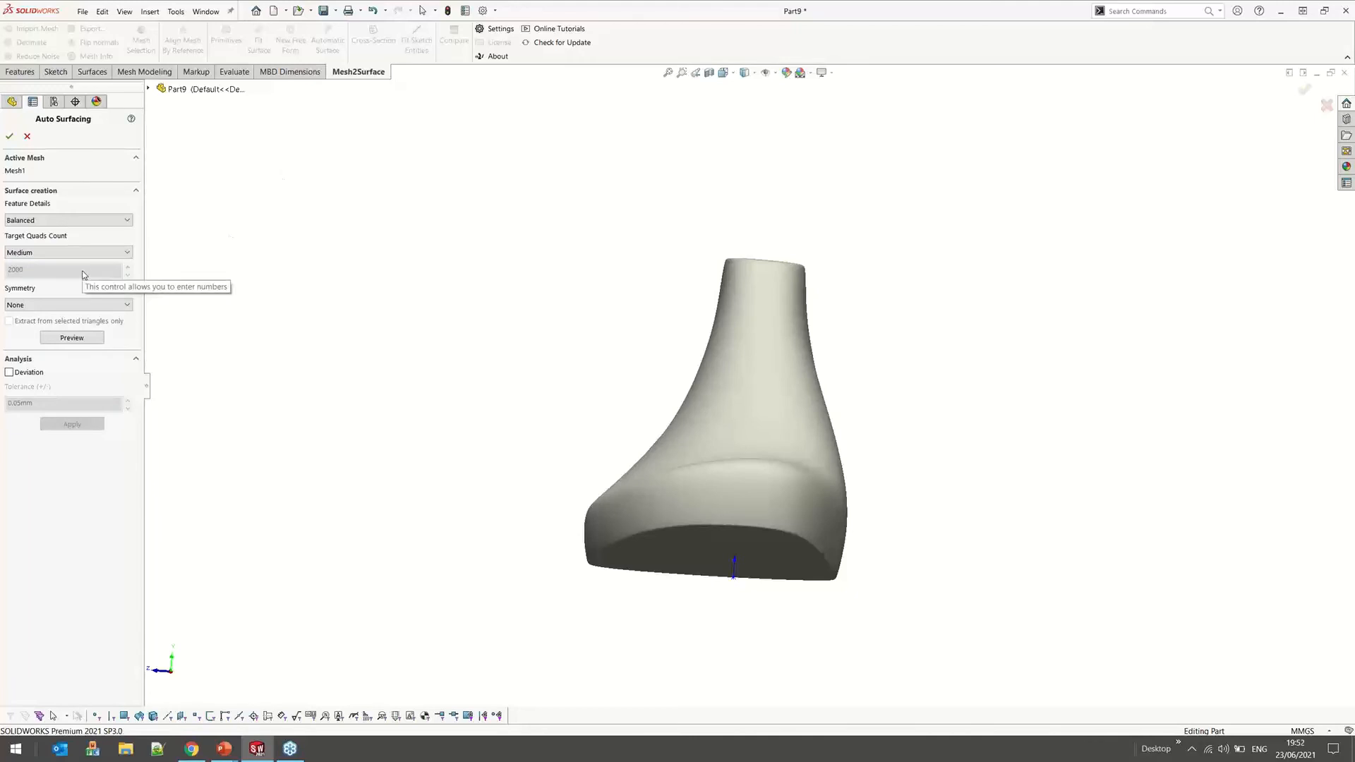
pyautogui.click(46, 254)
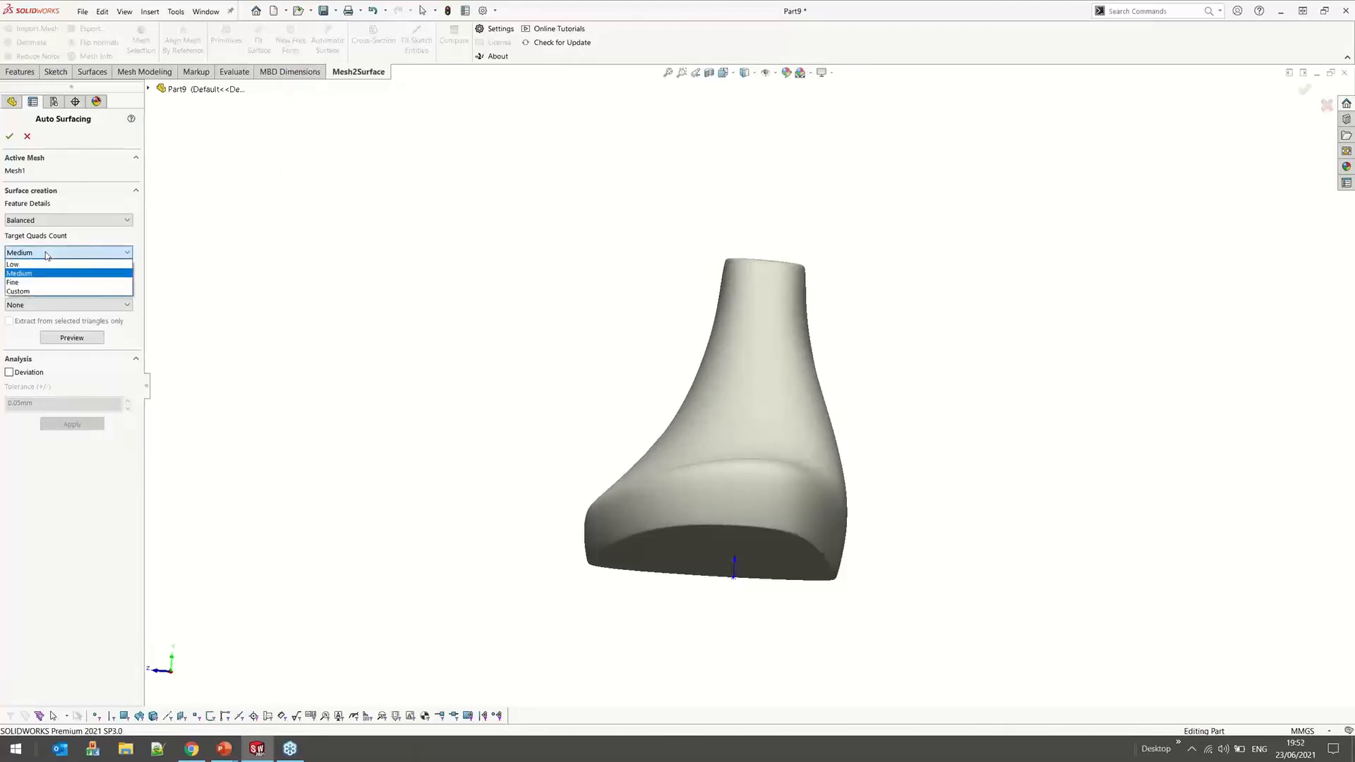
pyautogui.click(46, 253)
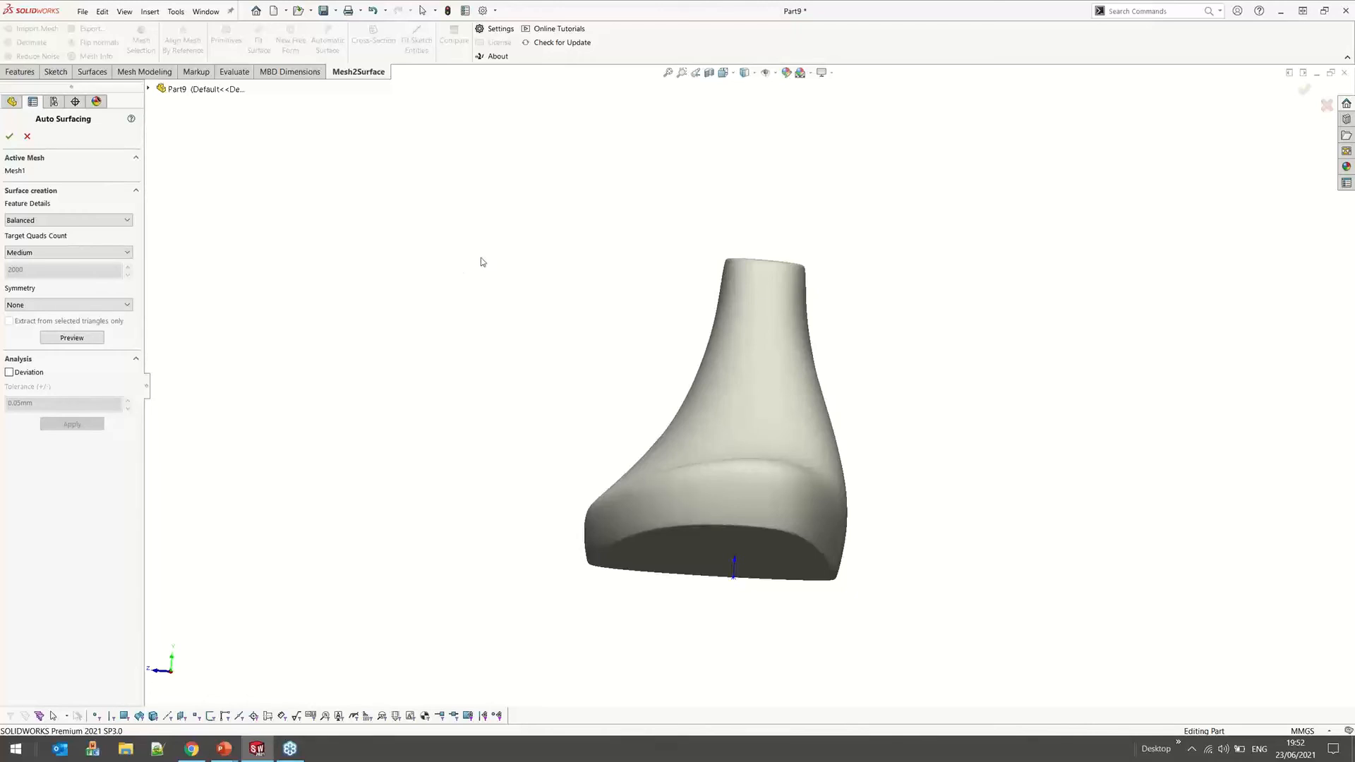
# Preview the automatic surface on the shoe last with Balanced feature details, Medium quads count and no symmetry
pyautogui.moveTo(585, 385); pyautogui.dragTo(615, 397, button='middle')
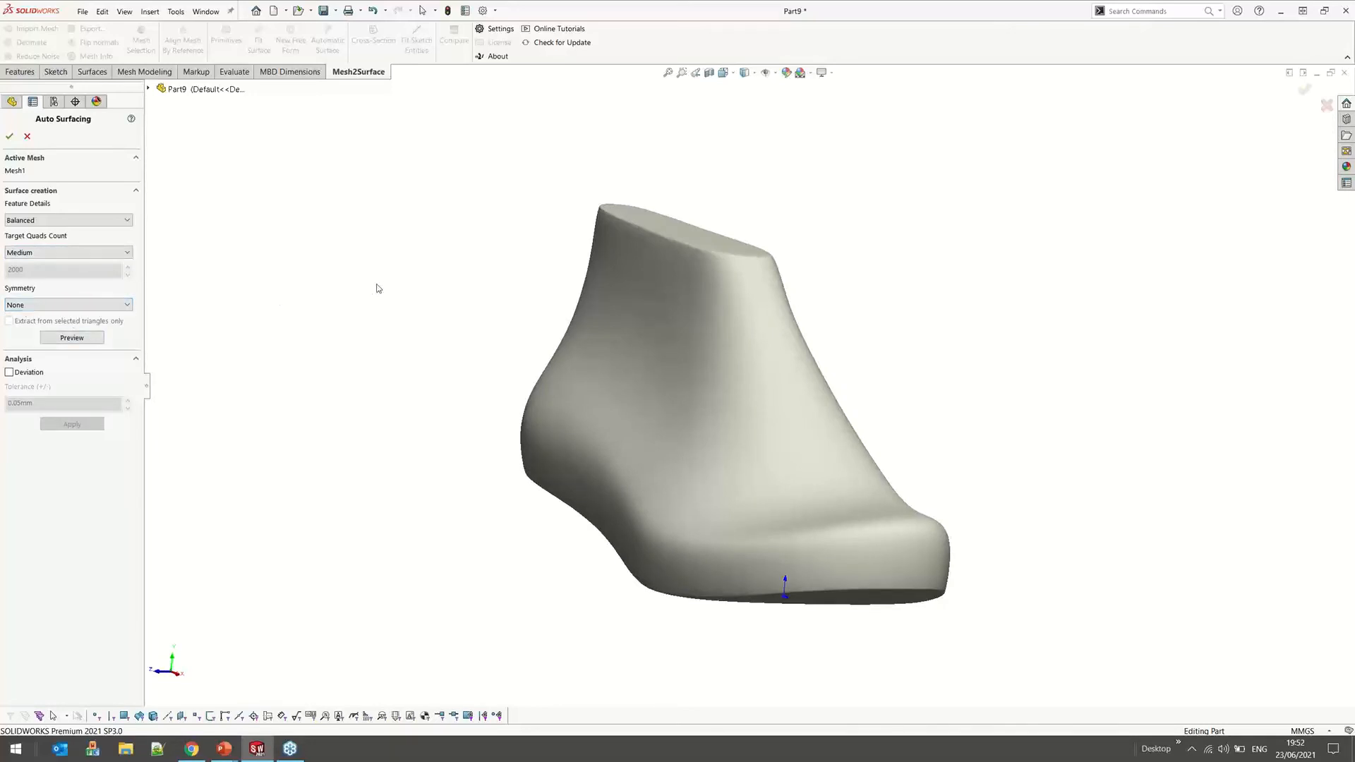
pyautogui.moveTo(437, 302); pyautogui.dragTo(424, 437, button='middle')
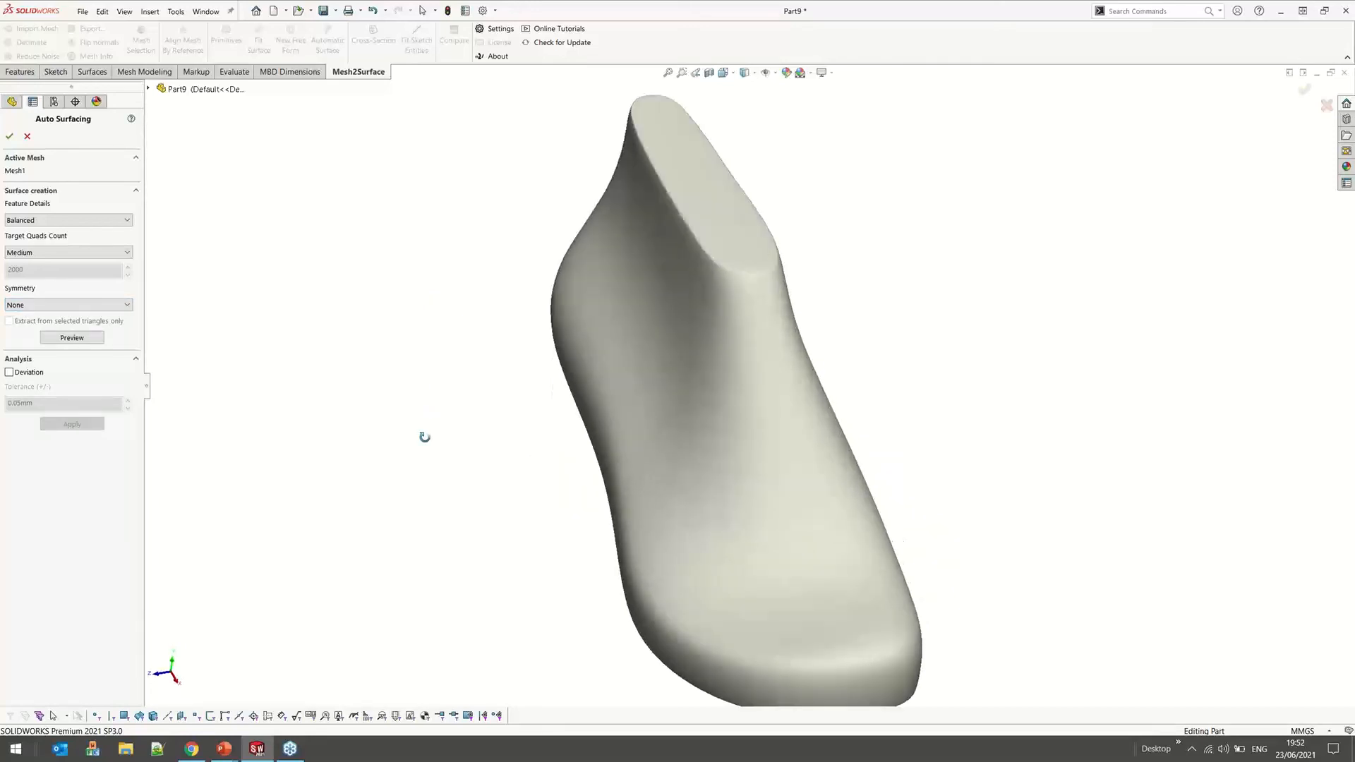
pyautogui.moveTo(424, 437); pyautogui.dragTo(425, 455, button='middle')
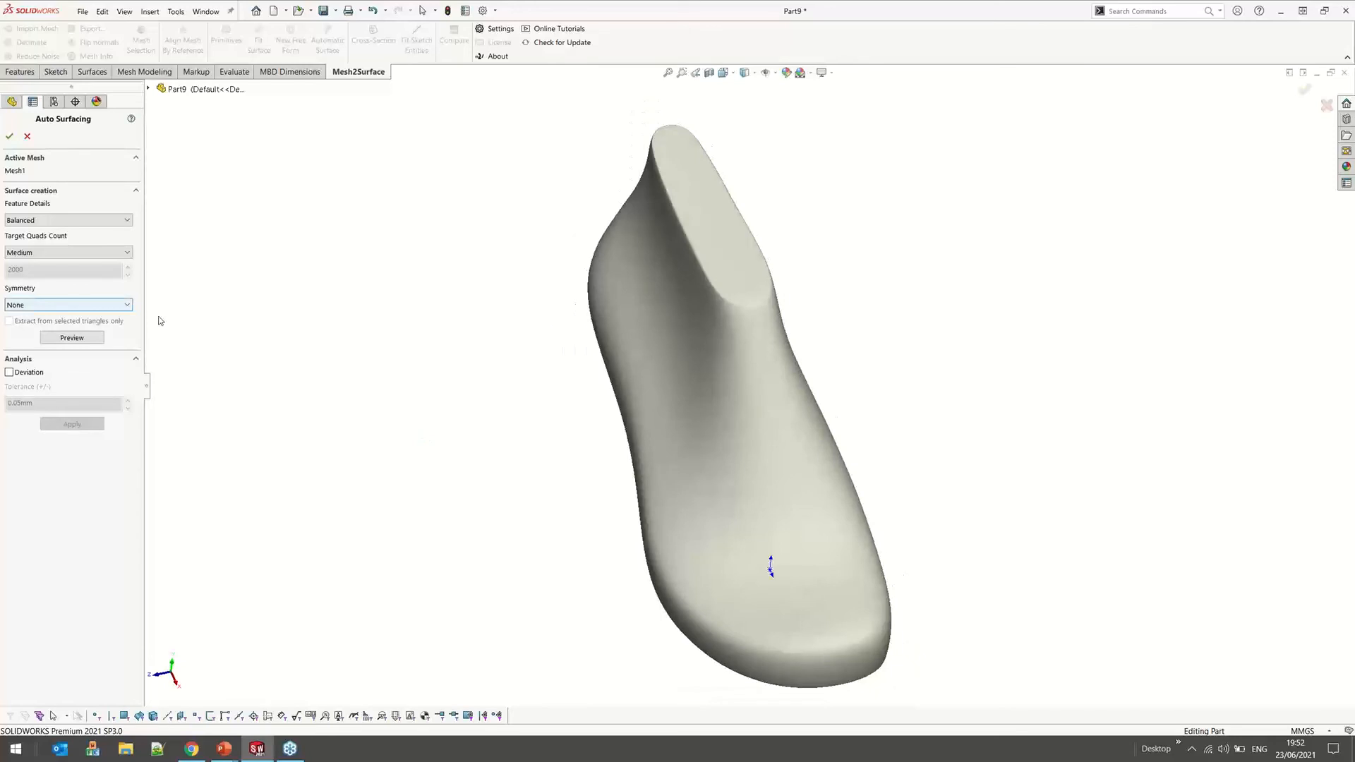
pyautogui.moveTo(892, 397); pyautogui.dragTo(812, 353, button='middle')
pyautogui.click(72, 338)
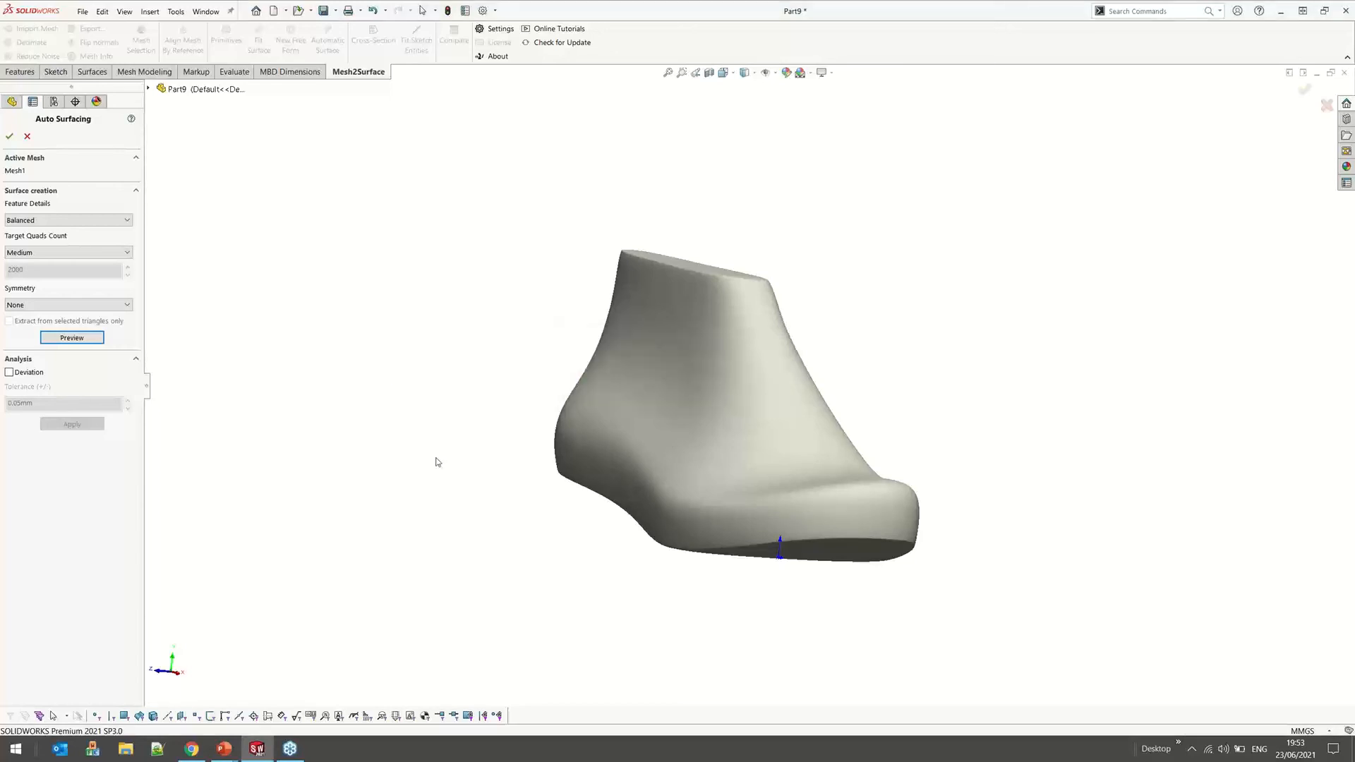
pyautogui.moveTo(581, 362); pyautogui.dragTo(614, 454, button='middle')
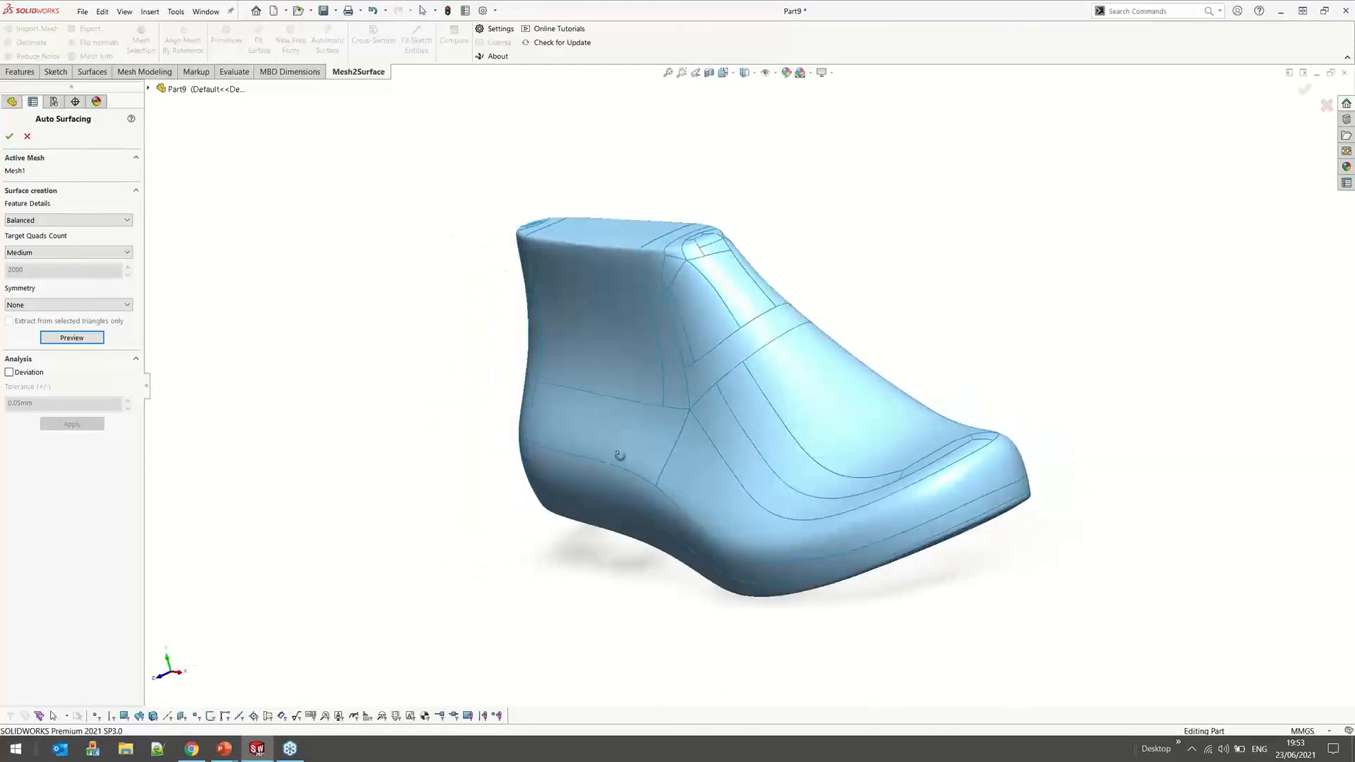
# Check the deviation of the shoe last's automatic surface from the mesh, and accept the surface
pyautogui.click(9, 372)
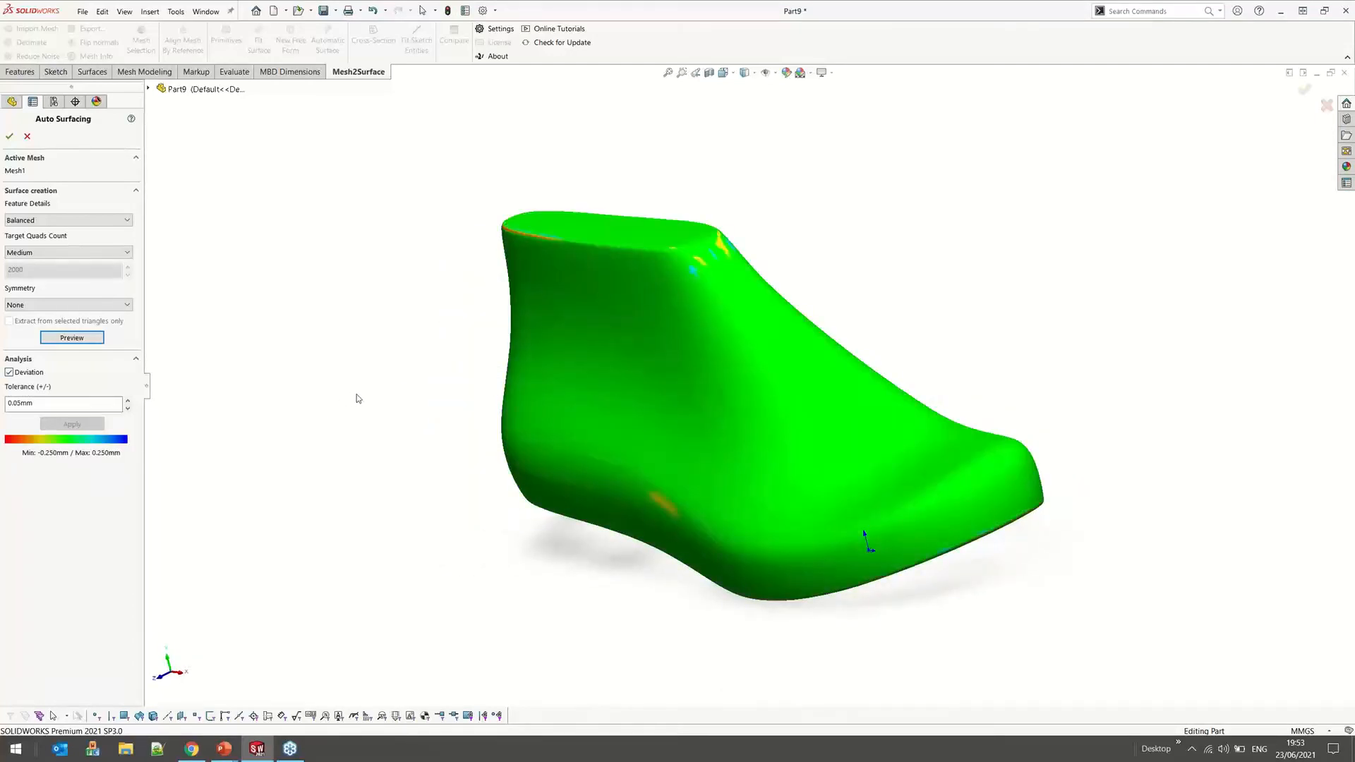
pyautogui.moveTo(402, 463); pyautogui.dragTo(314, 426, button='middle')
pyautogui.click(9, 136)
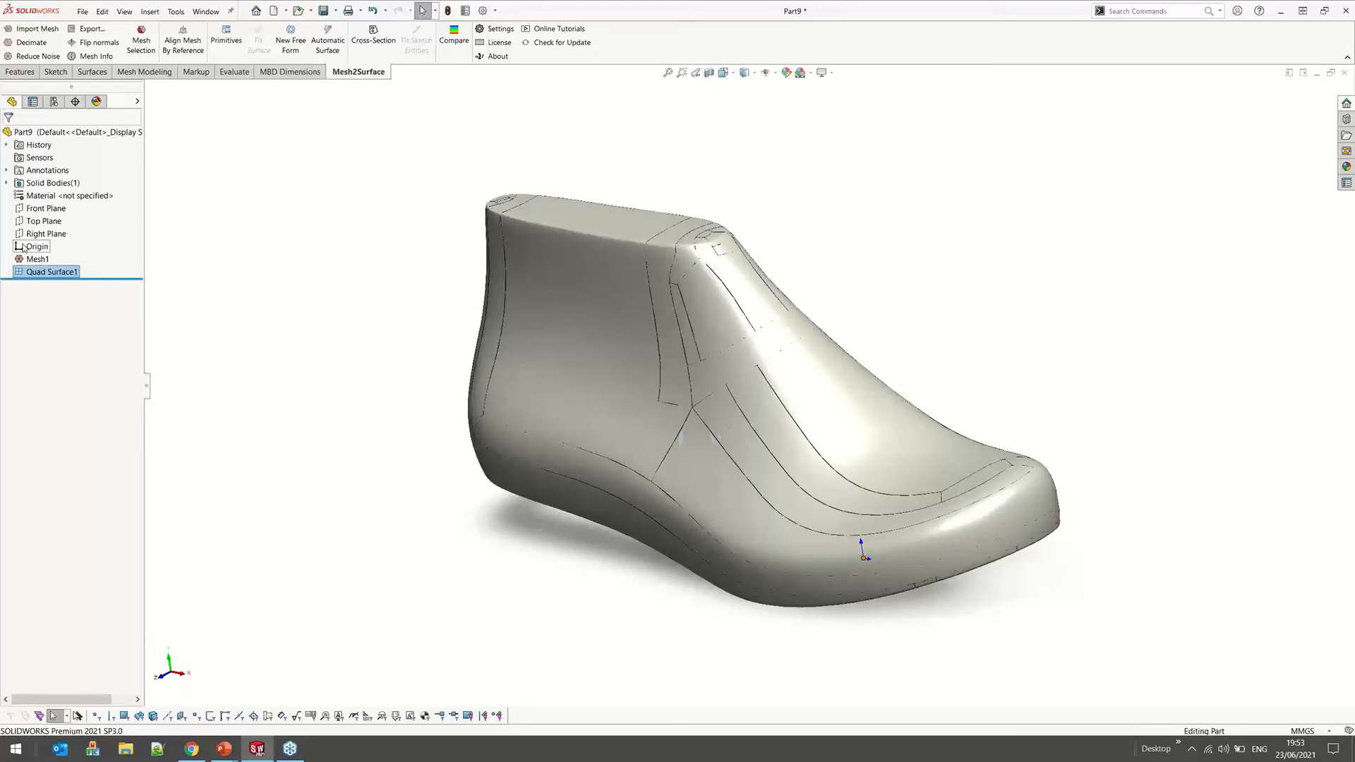
# Inspect the solid shoe last with its mesh temporarily hidden, using a trial Front Plane section offset 23 mm
pyautogui.click(68, 262)
pyautogui.moveTo(329, 274); pyautogui.dragTo(345, 266, button='middle')
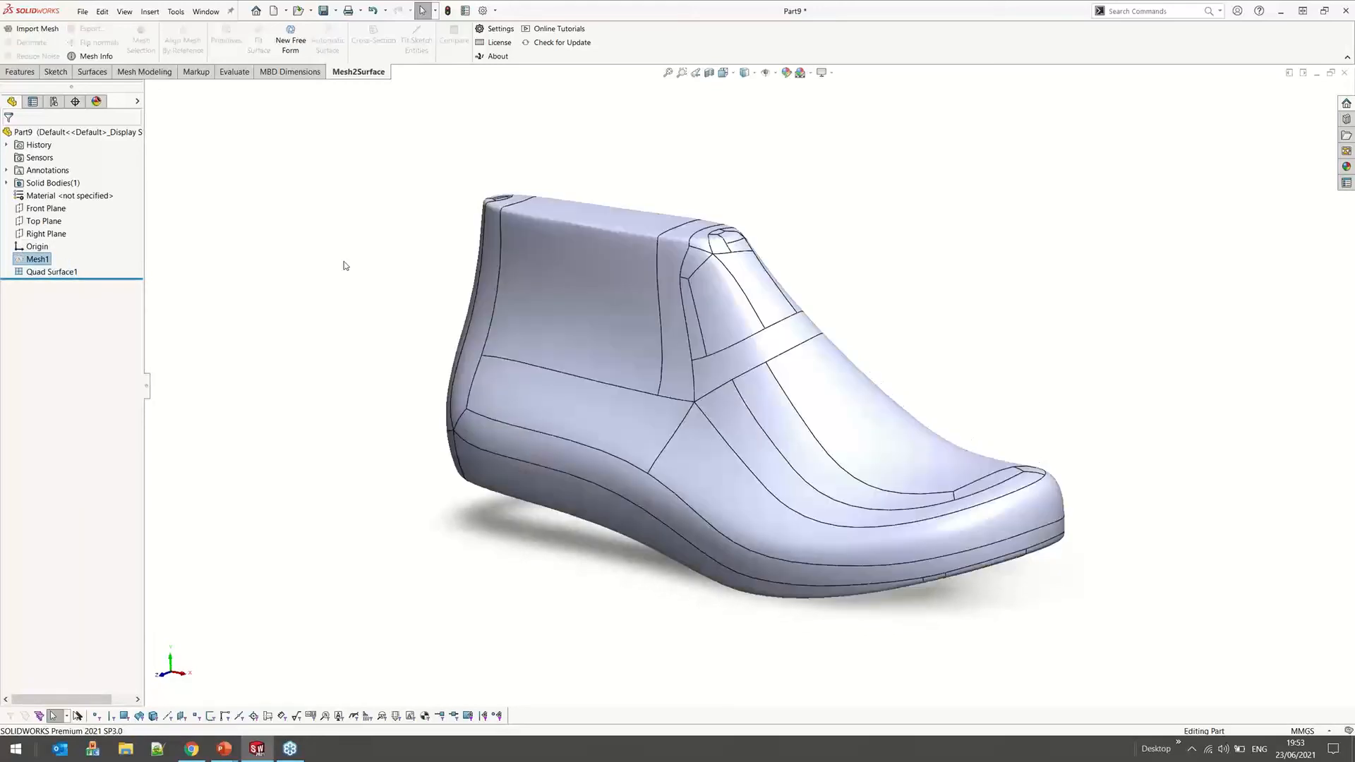
pyautogui.click(709, 73)
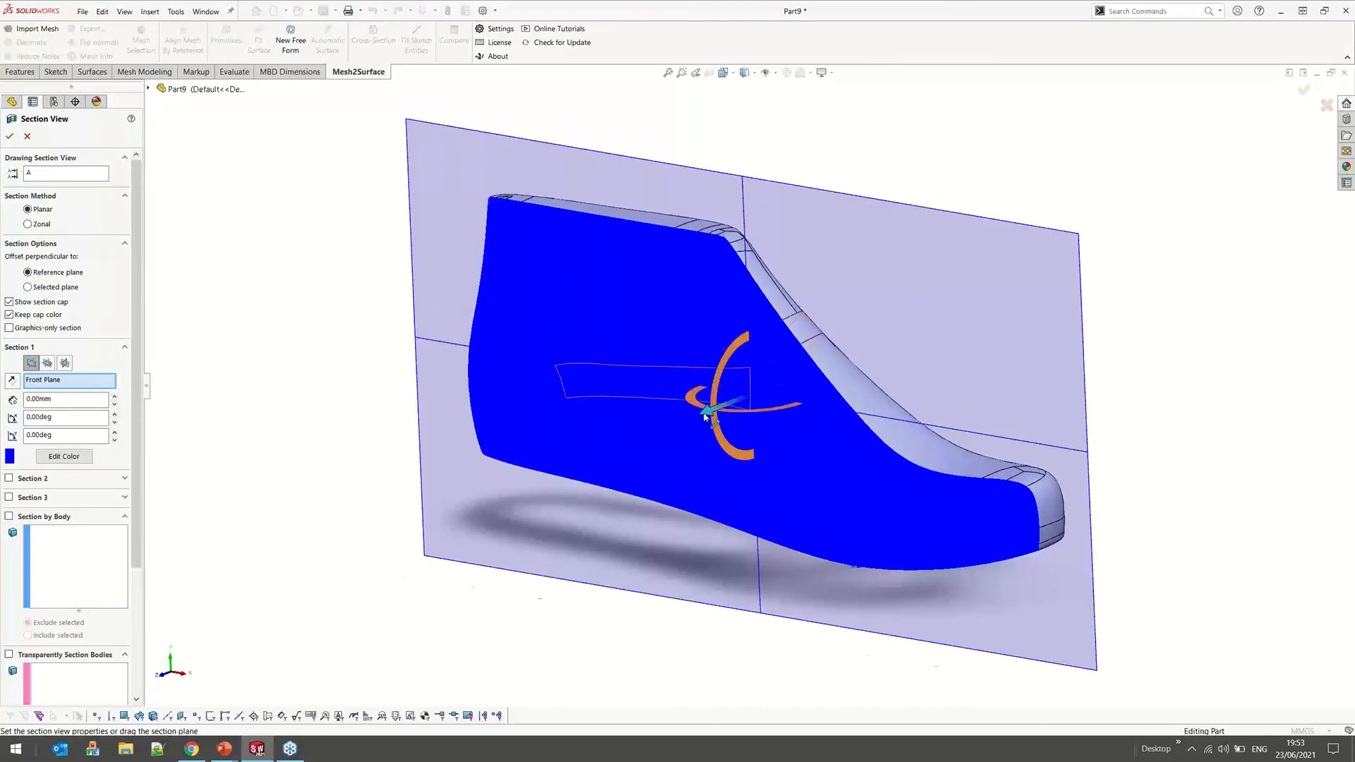
pyautogui.moveTo(703, 416); pyautogui.dragTo(659, 446)
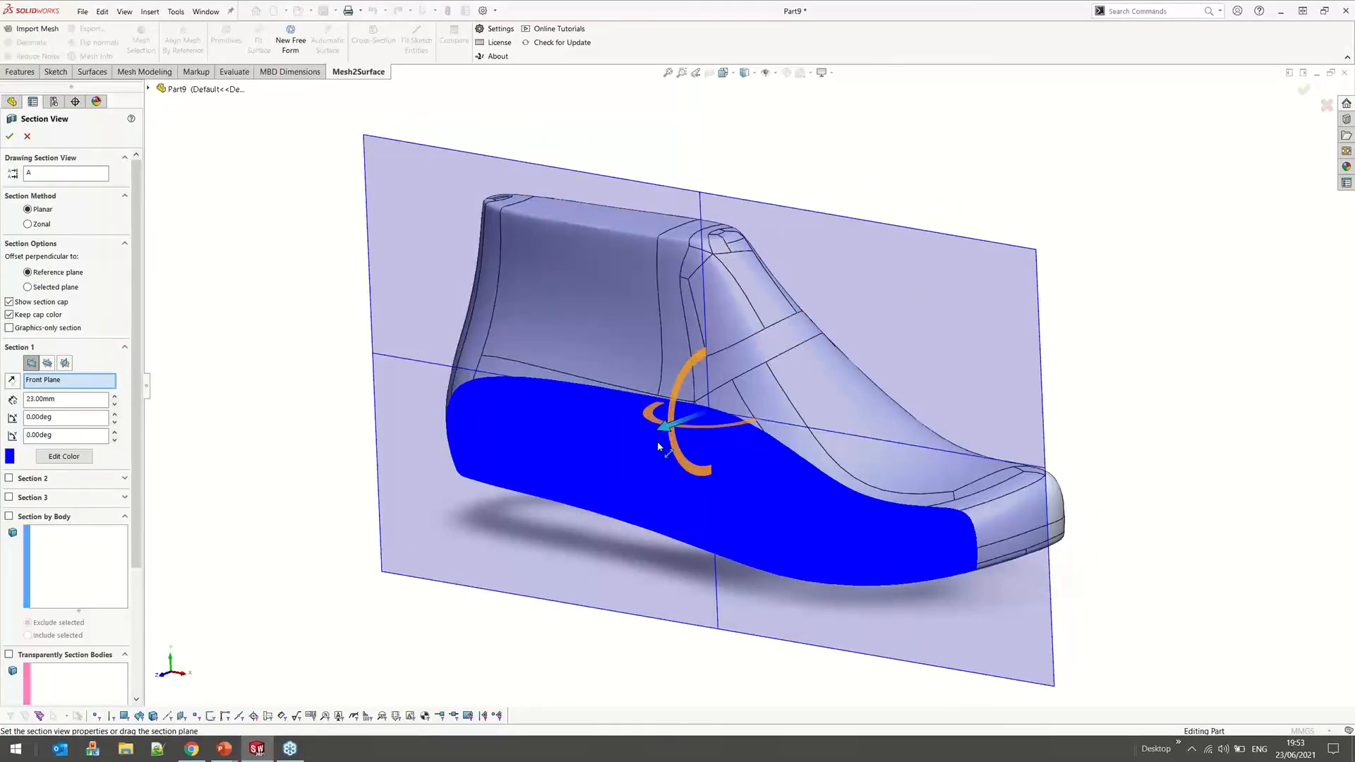
pyautogui.press('Escape')
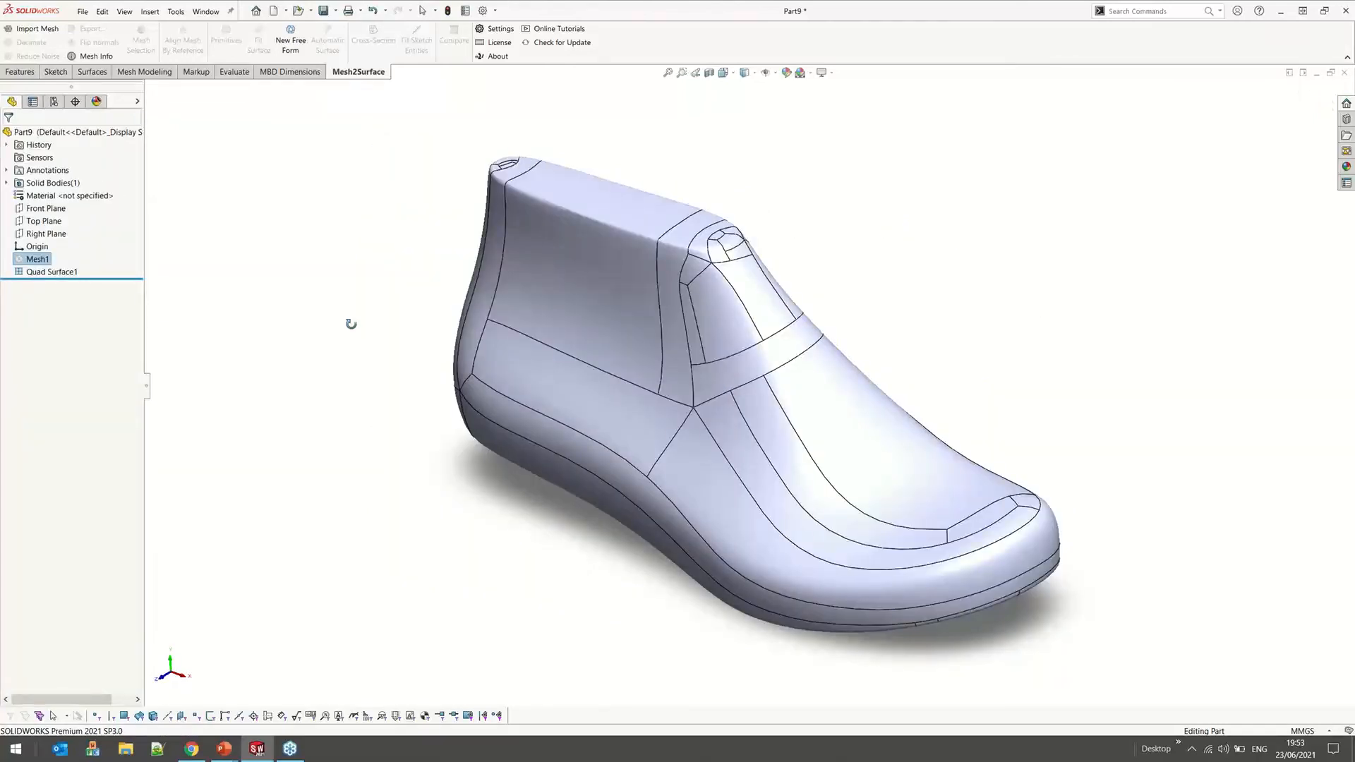
pyautogui.rightClick(61, 272)
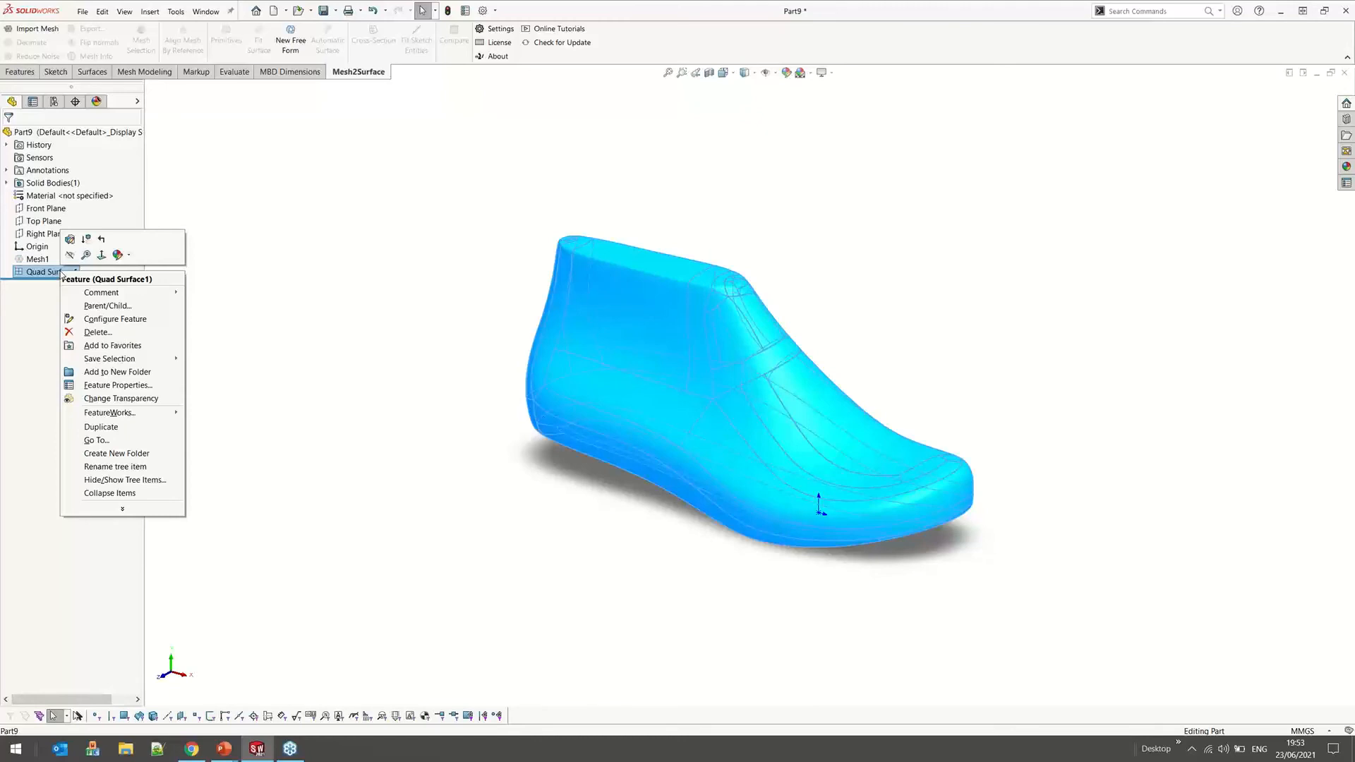
pyautogui.rightClick(50, 260)
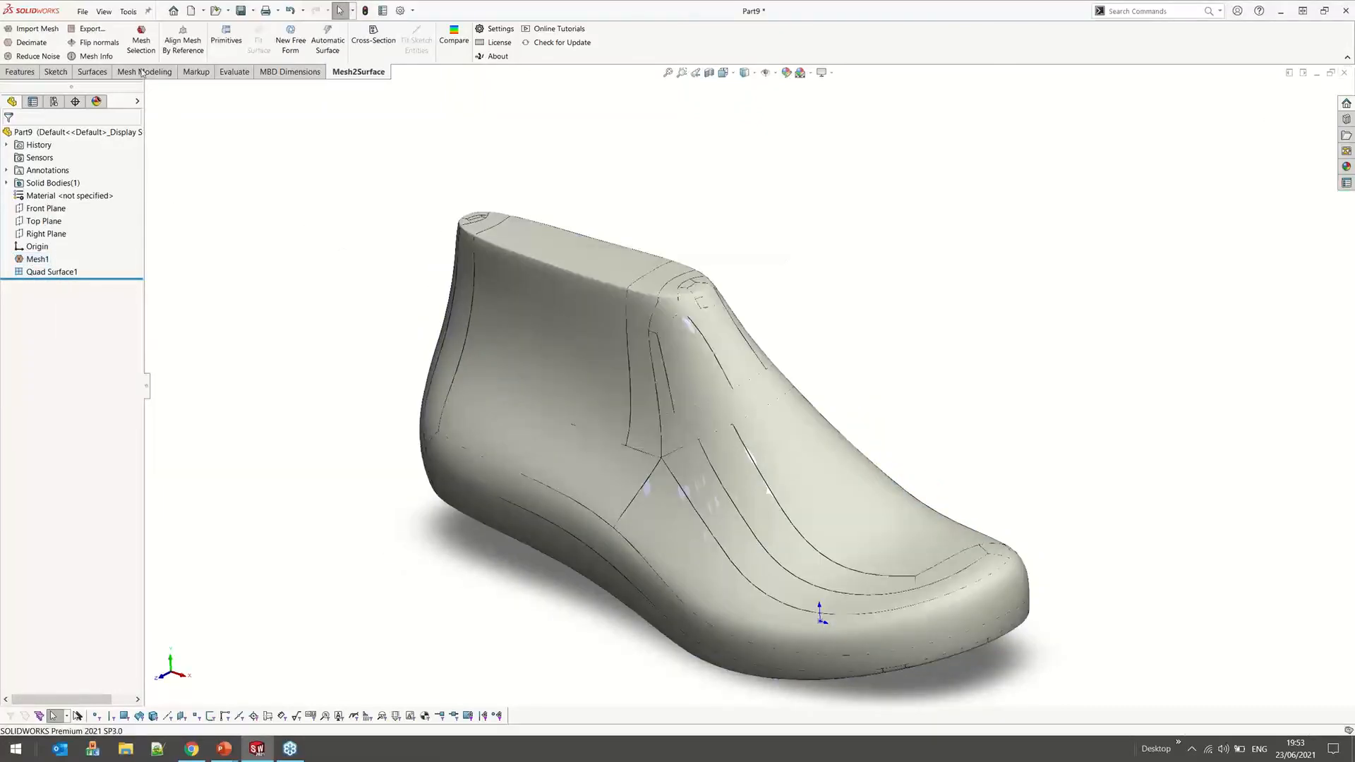
# Create a new part and import the torso mesh in millimeters with Z mapped to the Y axis
pyautogui.click(83, 12)
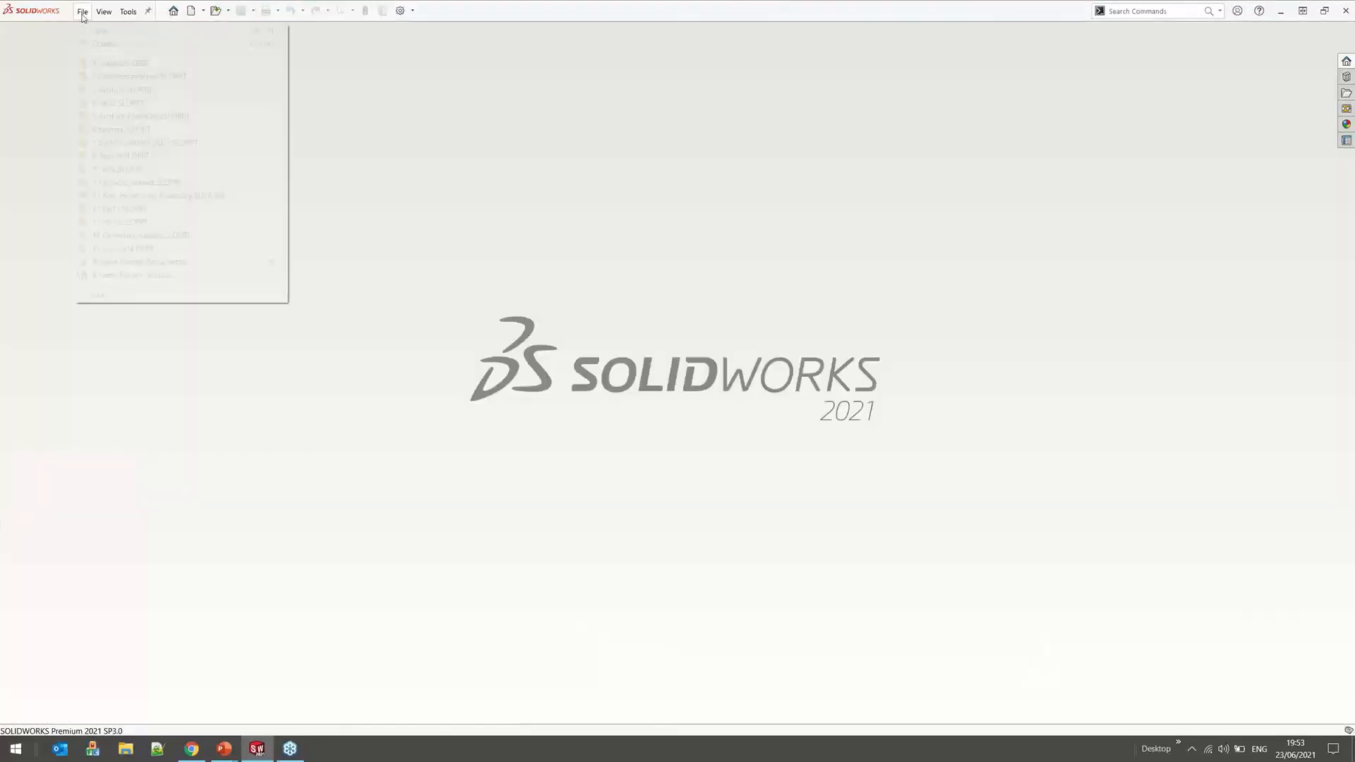
pyautogui.click(102, 30)
pyautogui.click(868, 407)
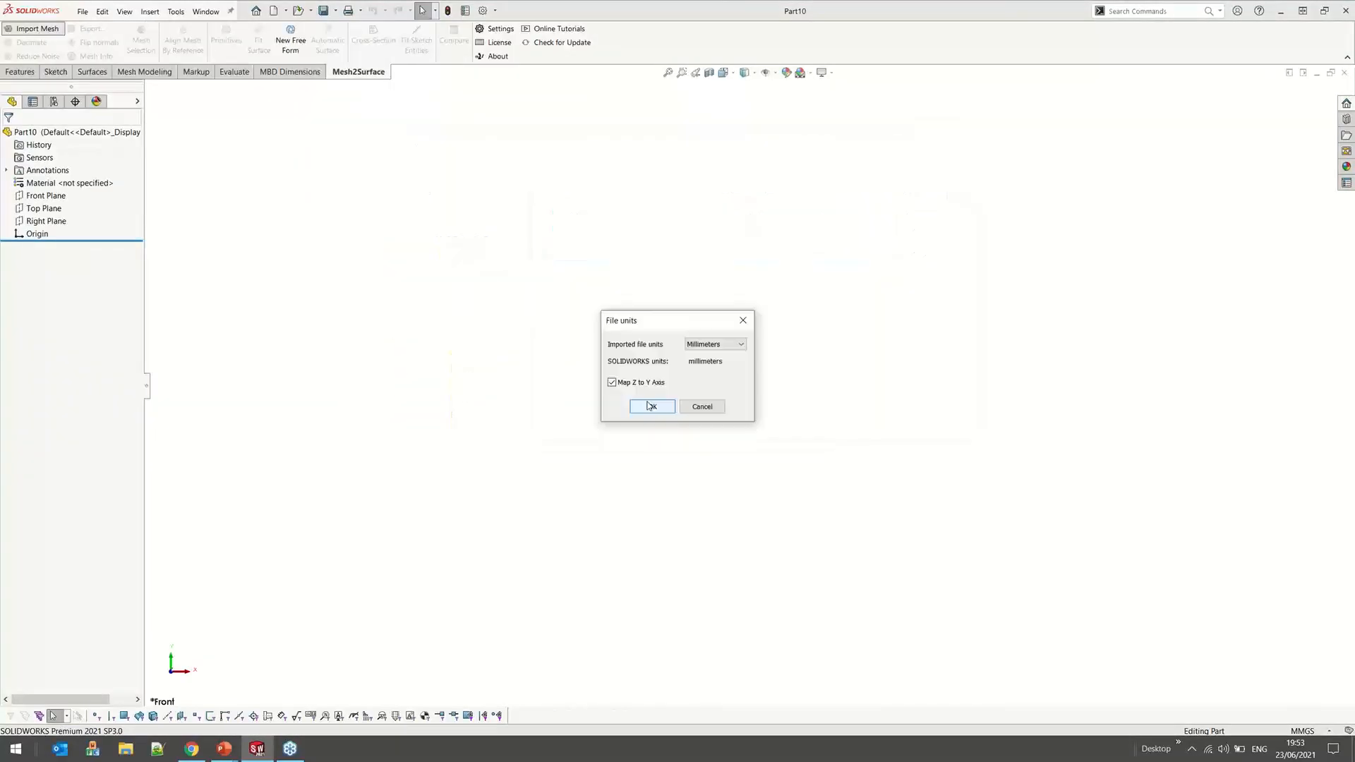
pyautogui.click(644, 402)
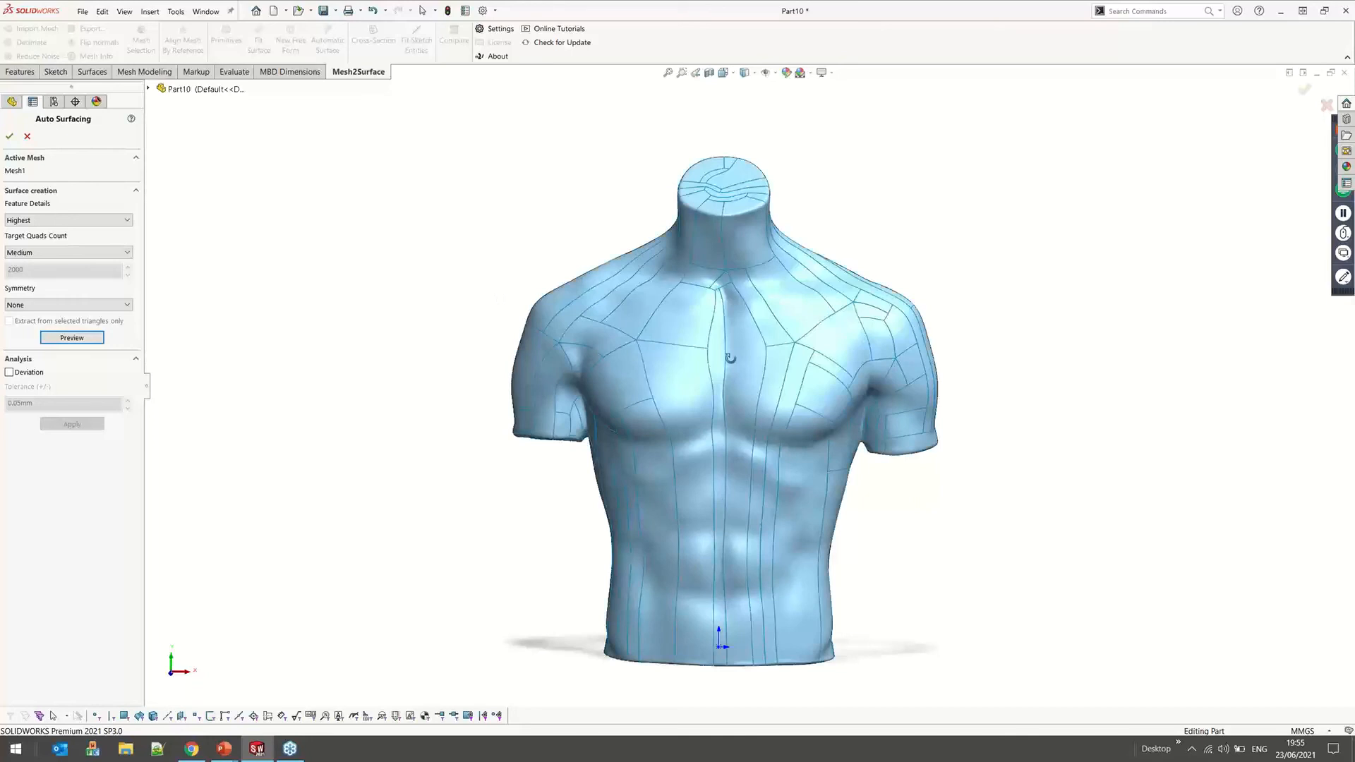
# Accept the torso's automatic surface with Highest feature details, Medium quads count and no symmetry
pyautogui.moveTo(731, 358)
pyautogui.mouseDown(button='middle')
pyautogui.moveTo(733, 369)
pyautogui.moveTo(729, 351)
pyautogui.mouseUp(button='middle')
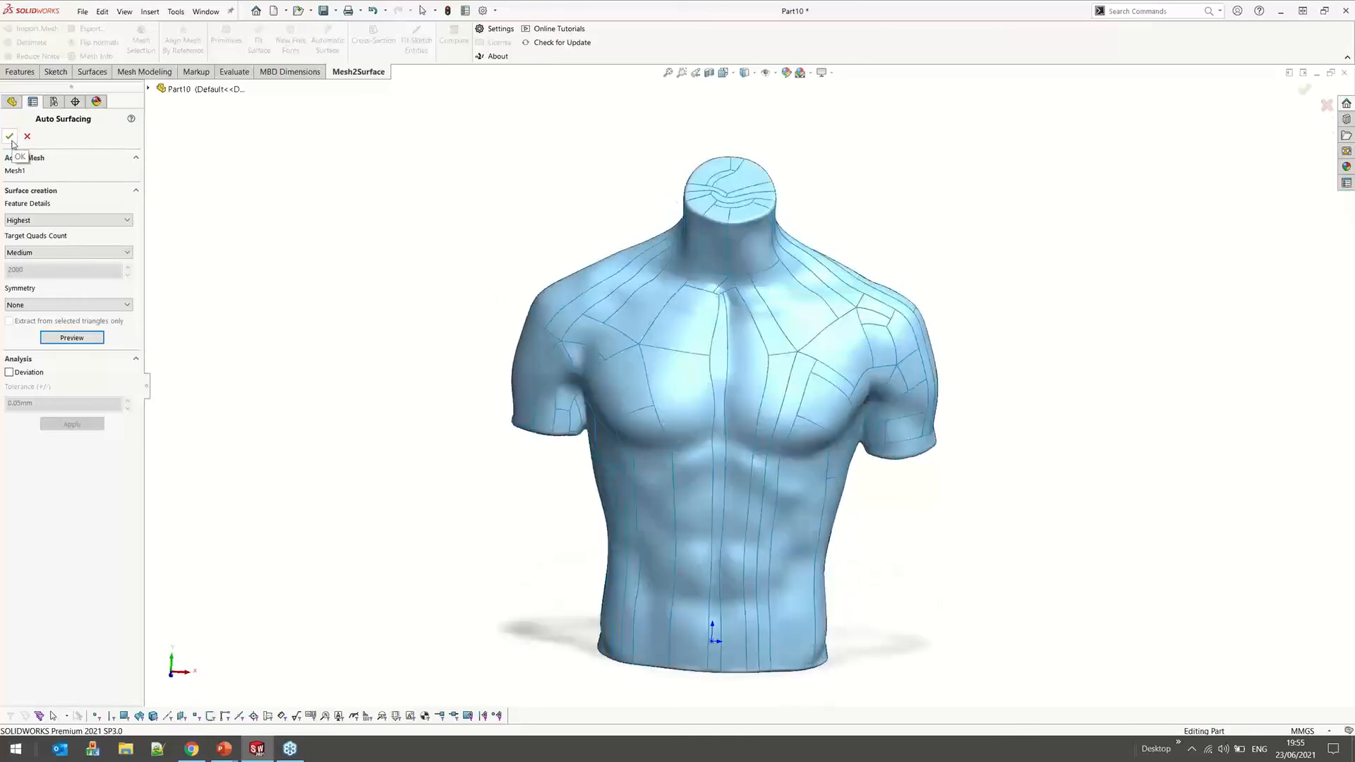
pyautogui.click(11, 138)
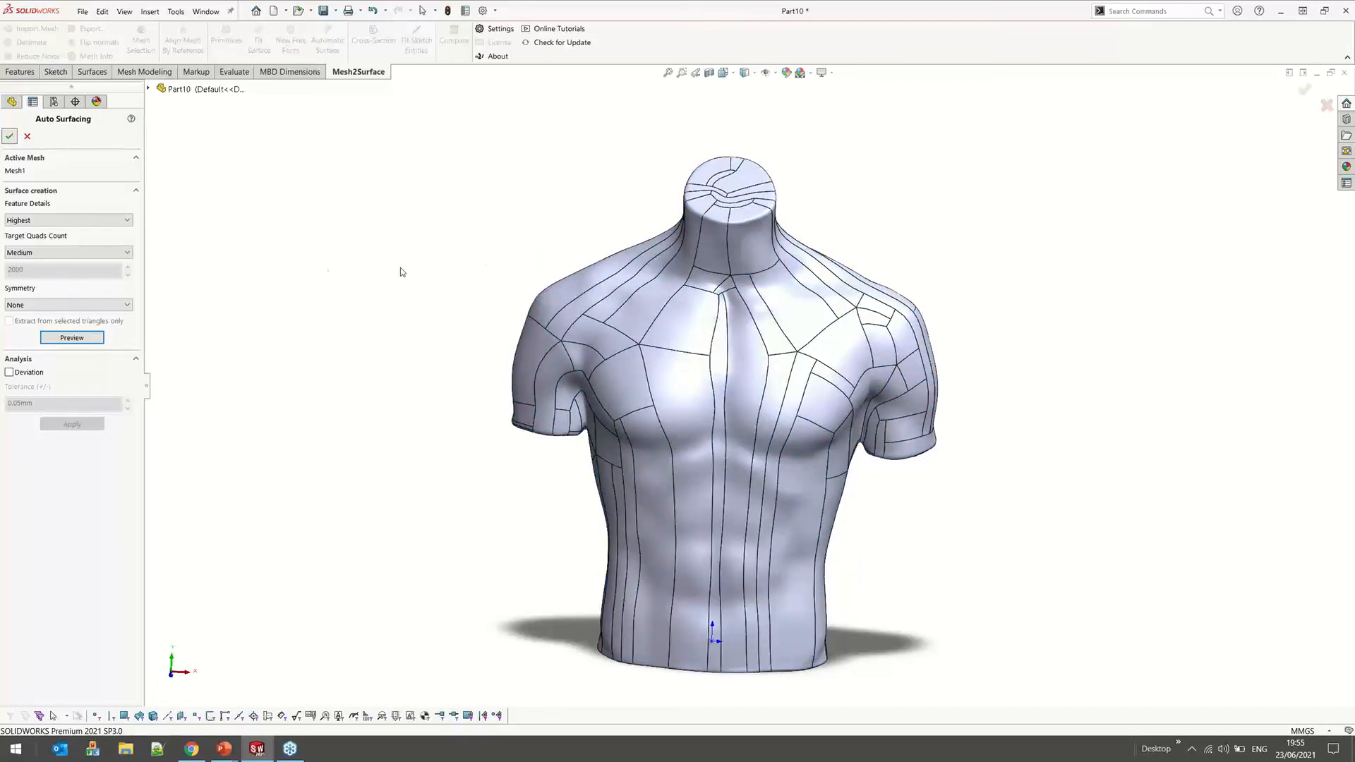
pyautogui.press('Return')
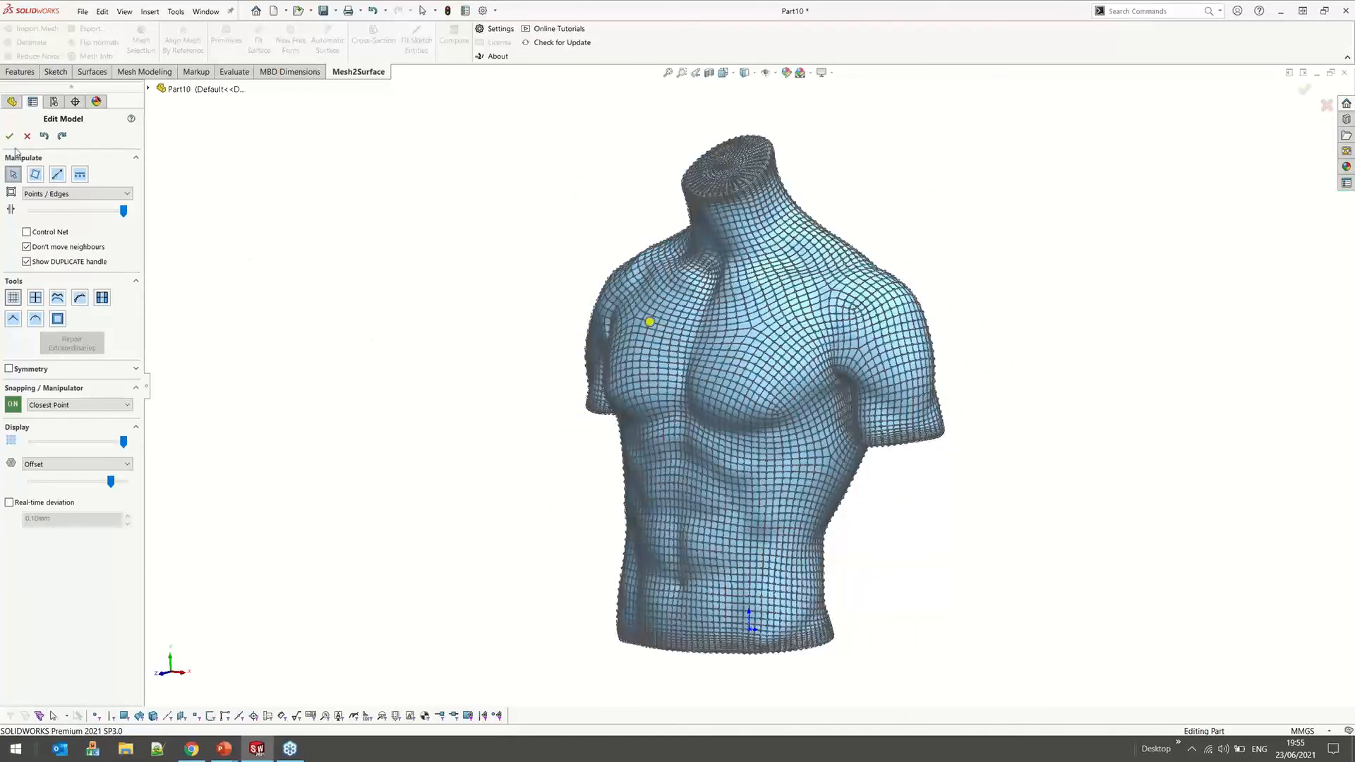
# Check the torso's quad surface with real-time deviation at 0.10 mm tolerance, and finish editing the model
pyautogui.click(8, 502)
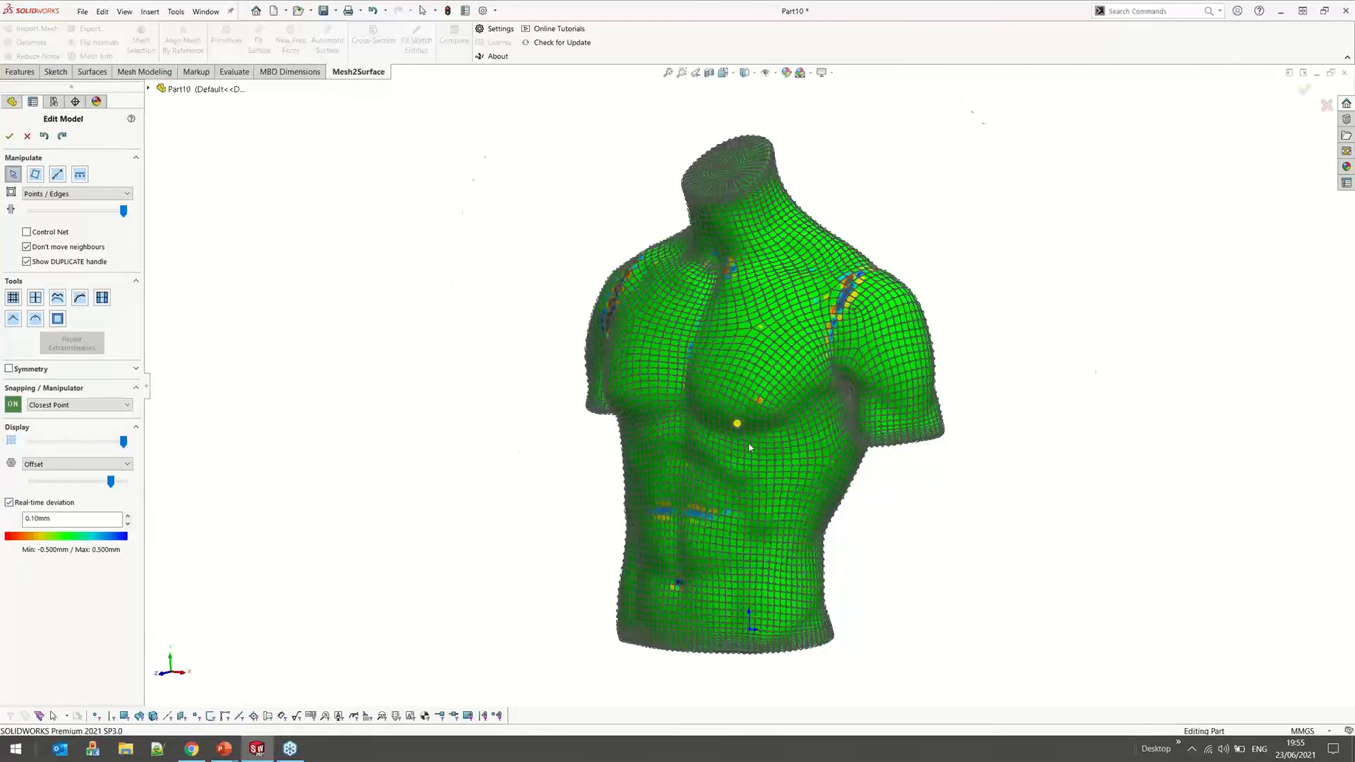
pyautogui.scroll(-3, 749, 448)
pyautogui.click(10, 137)
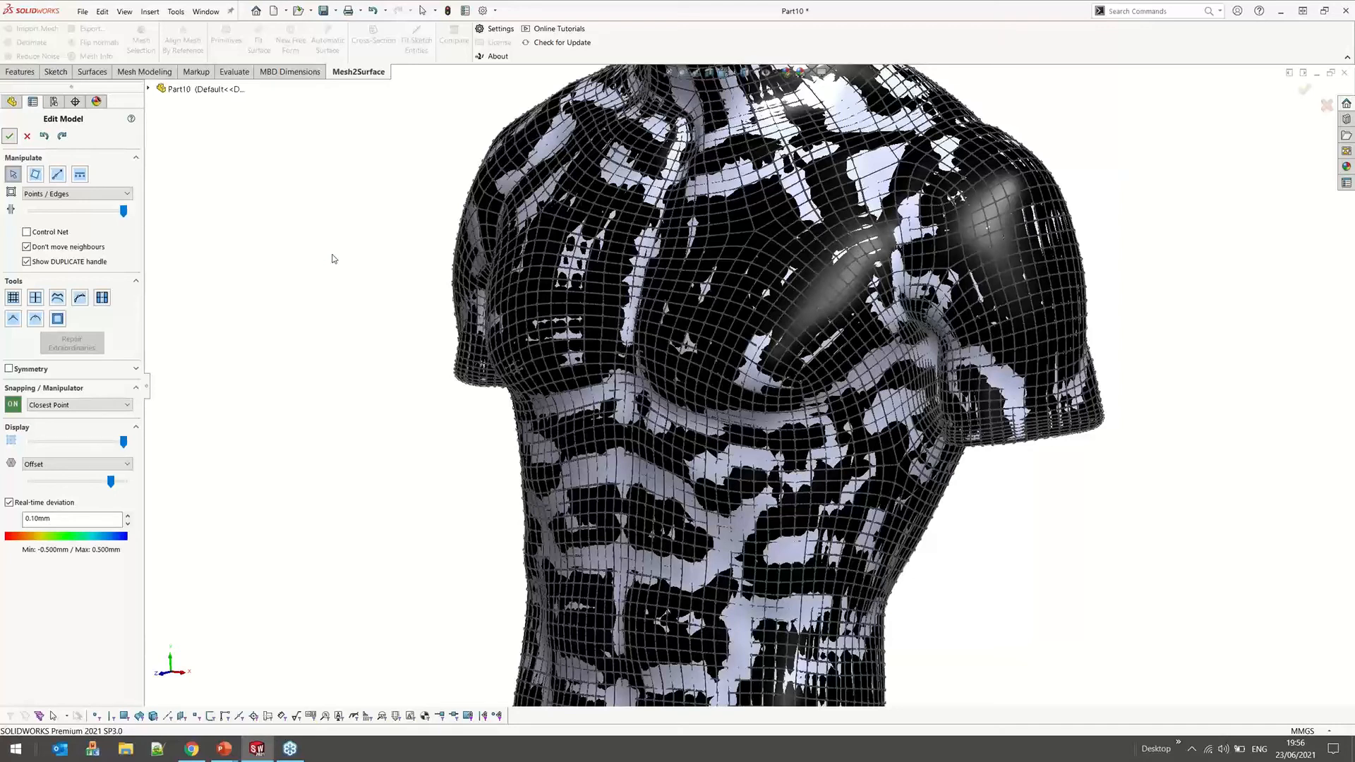
pyautogui.press('Return')
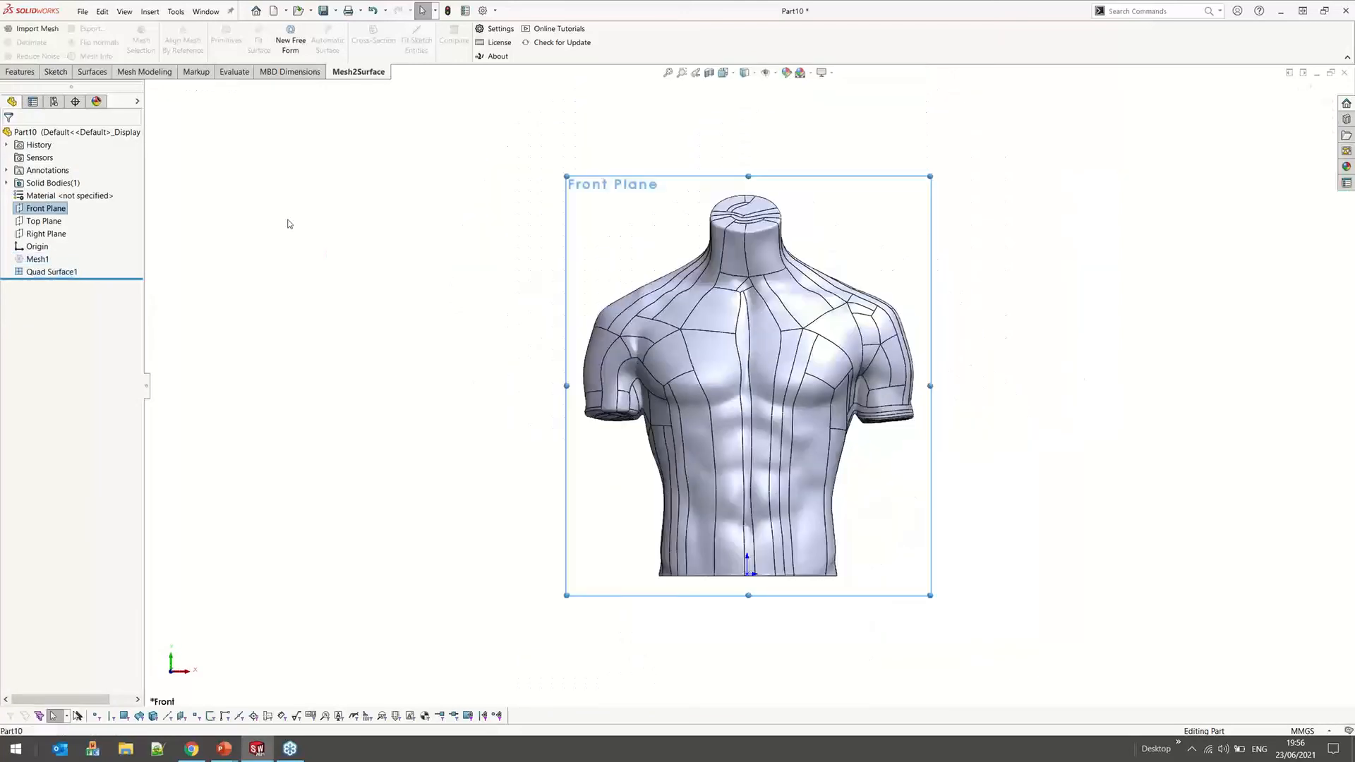
# Sketch a large rectangle around the torso on the Front Plane and extrude it 450 mm in the reversed direction as a separate body
pyautogui.click(20, 72)
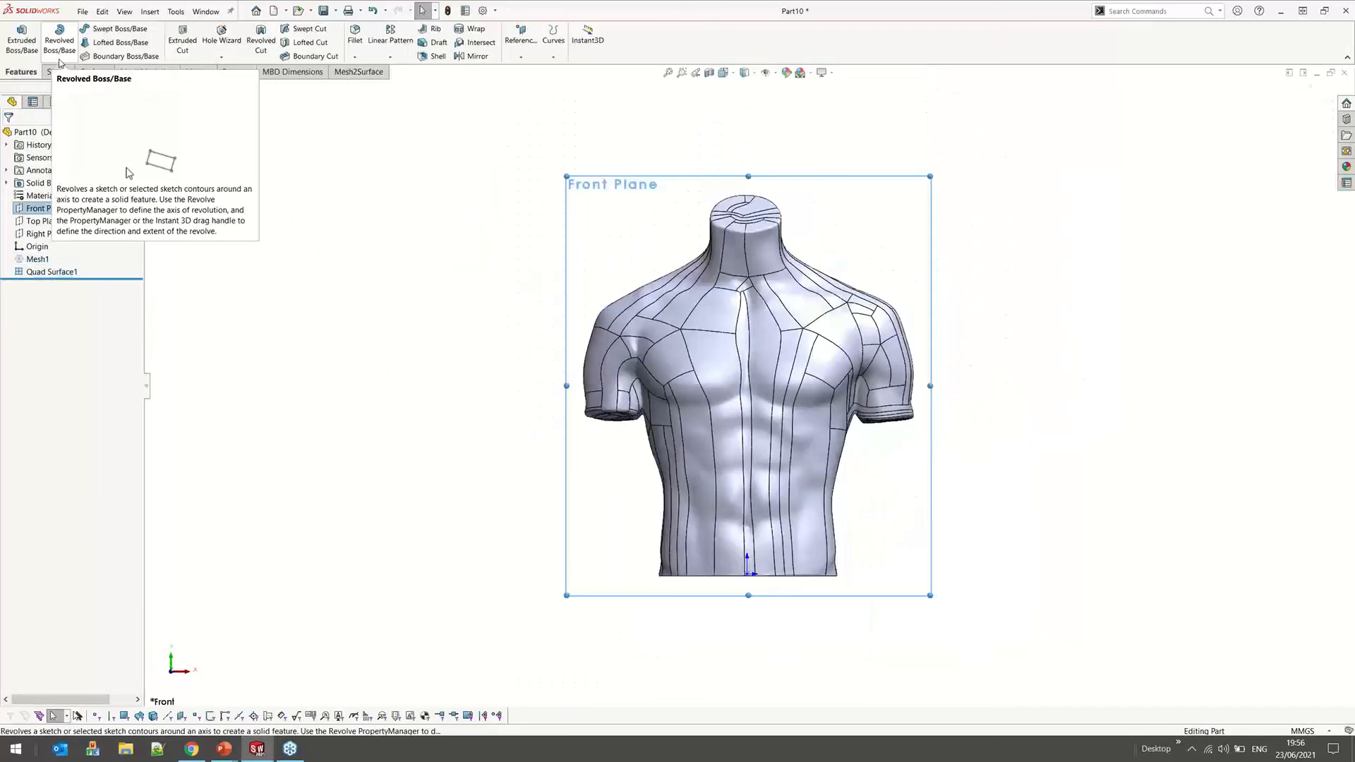
pyautogui.rightClick(47, 210)
pyautogui.click(61, 190)
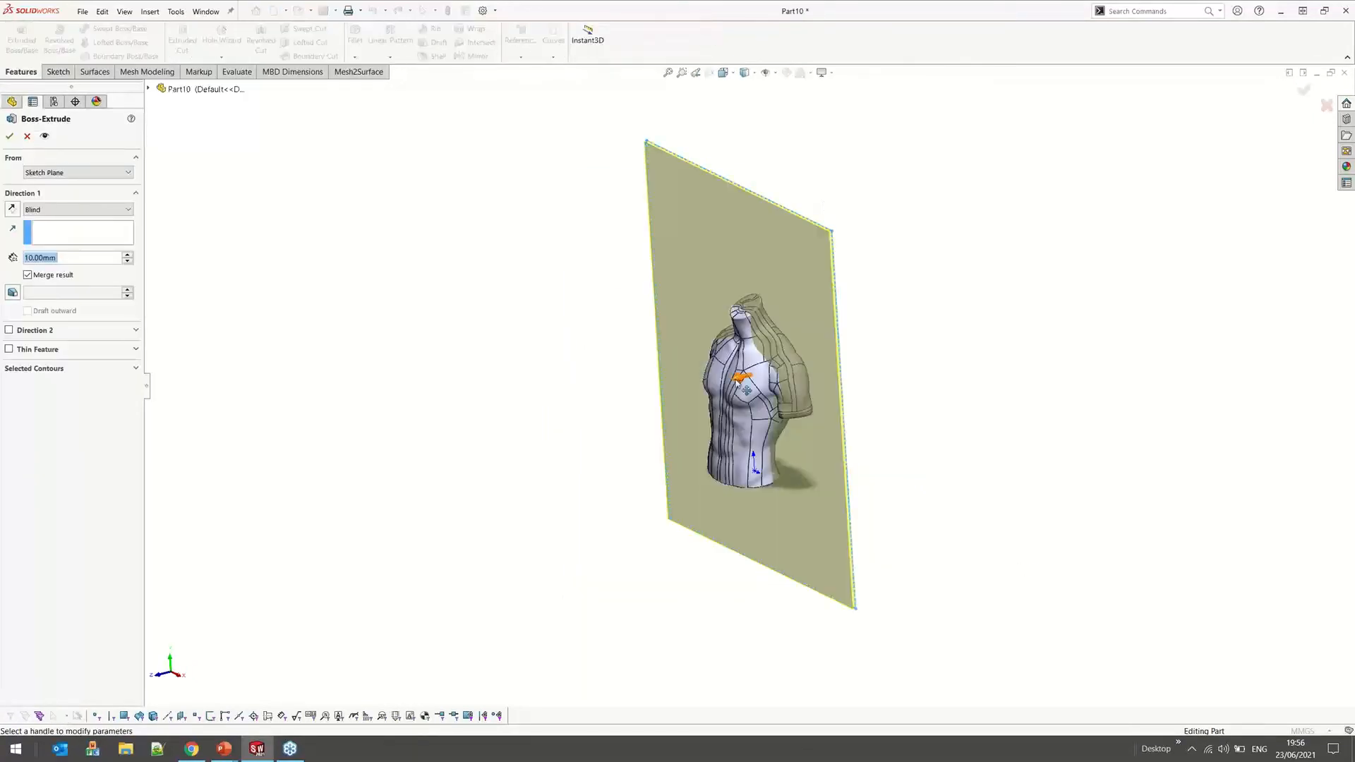
pyautogui.click(739, 379)
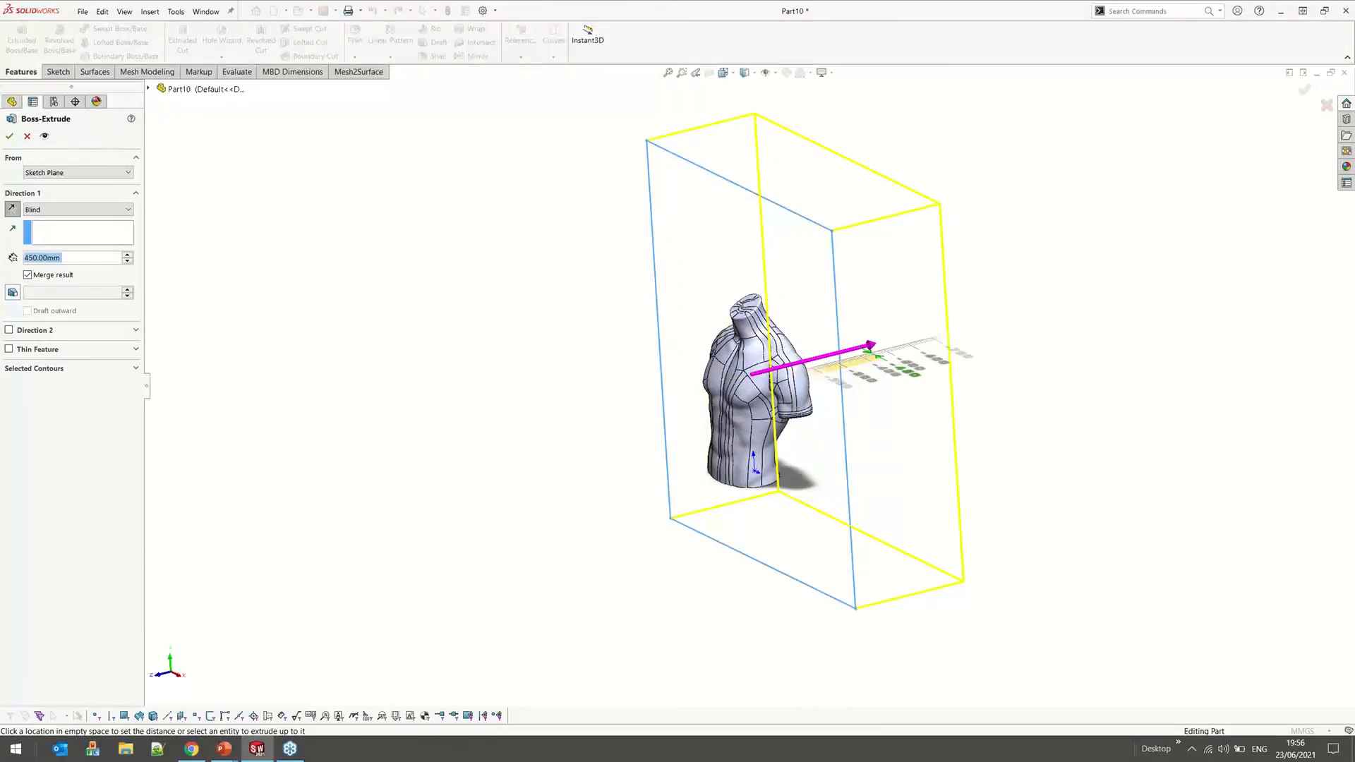
pyautogui.click(875, 353)
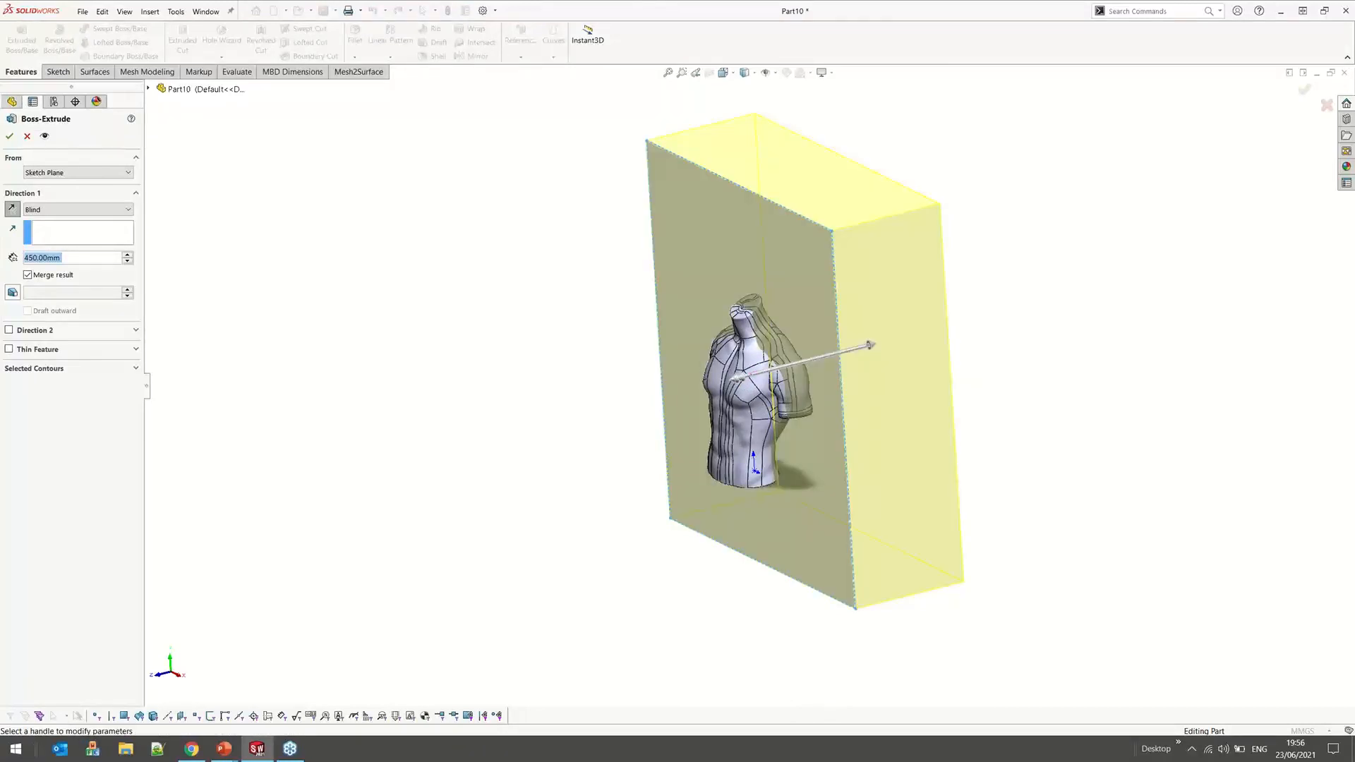
pyautogui.moveTo(883, 353); pyautogui.dragTo(1117, 262, button='middle')
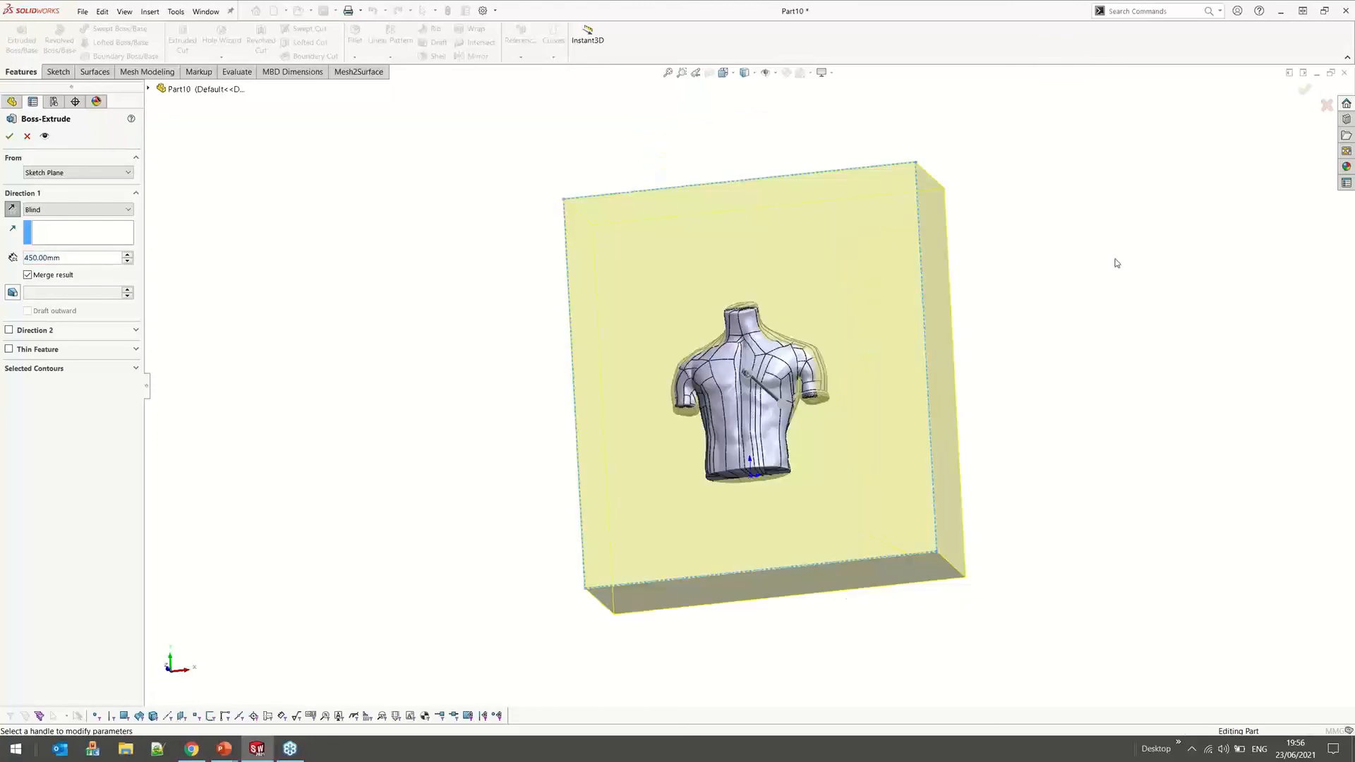
pyautogui.press('Return')
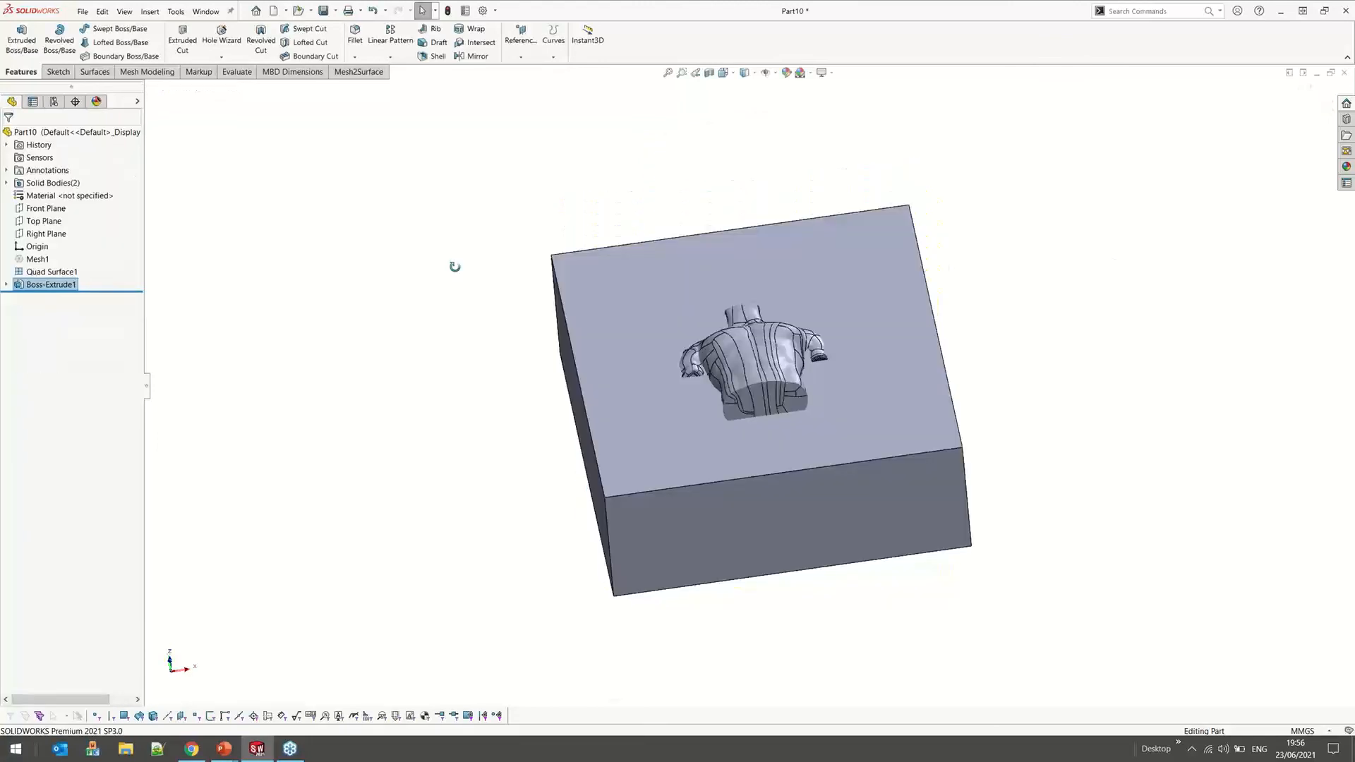
# Subtract the torso solid from the extruded block with Combine, and examine the resulting mold cavity
pyautogui.moveTo(454, 267); pyautogui.dragTo(484, 263, button='middle')
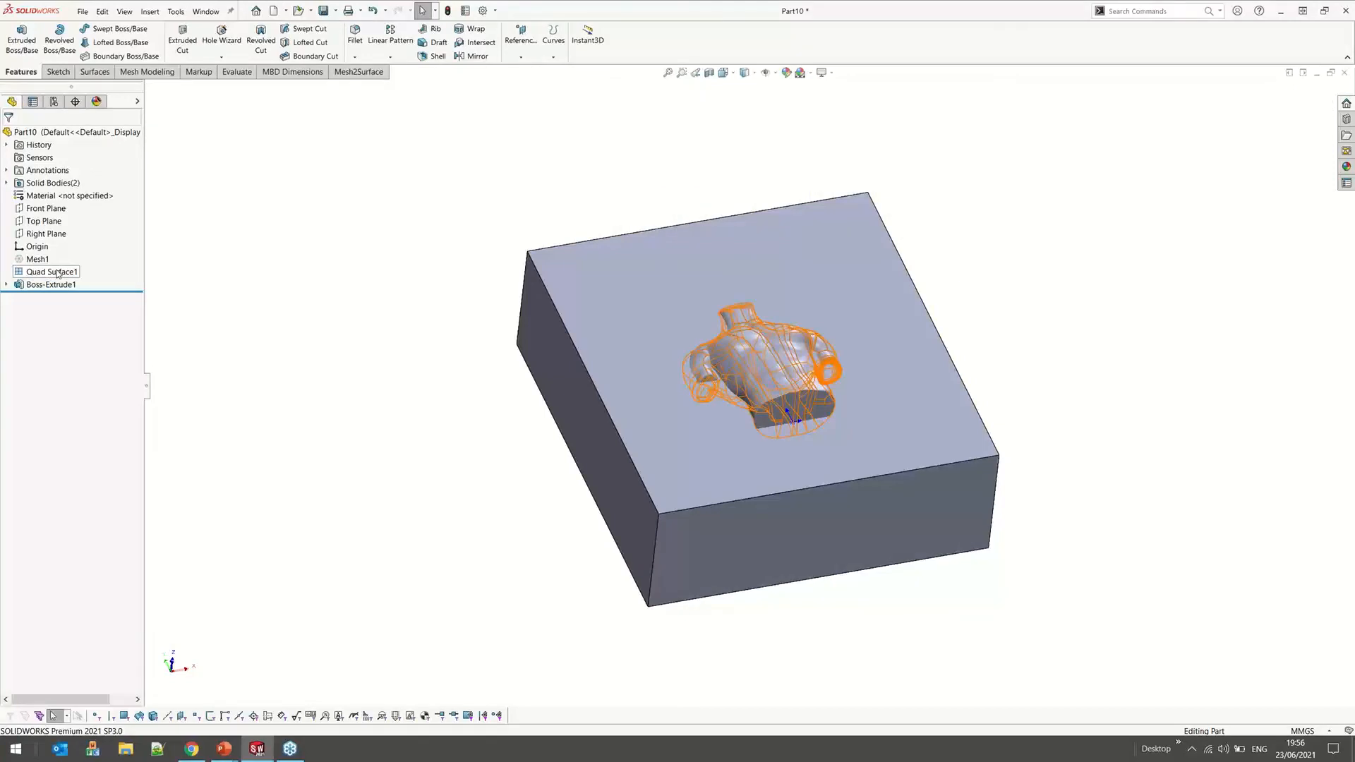
pyautogui.keyDown('ctrl'); pyautogui.click(61, 273); pyautogui.keyUp('ctrl')
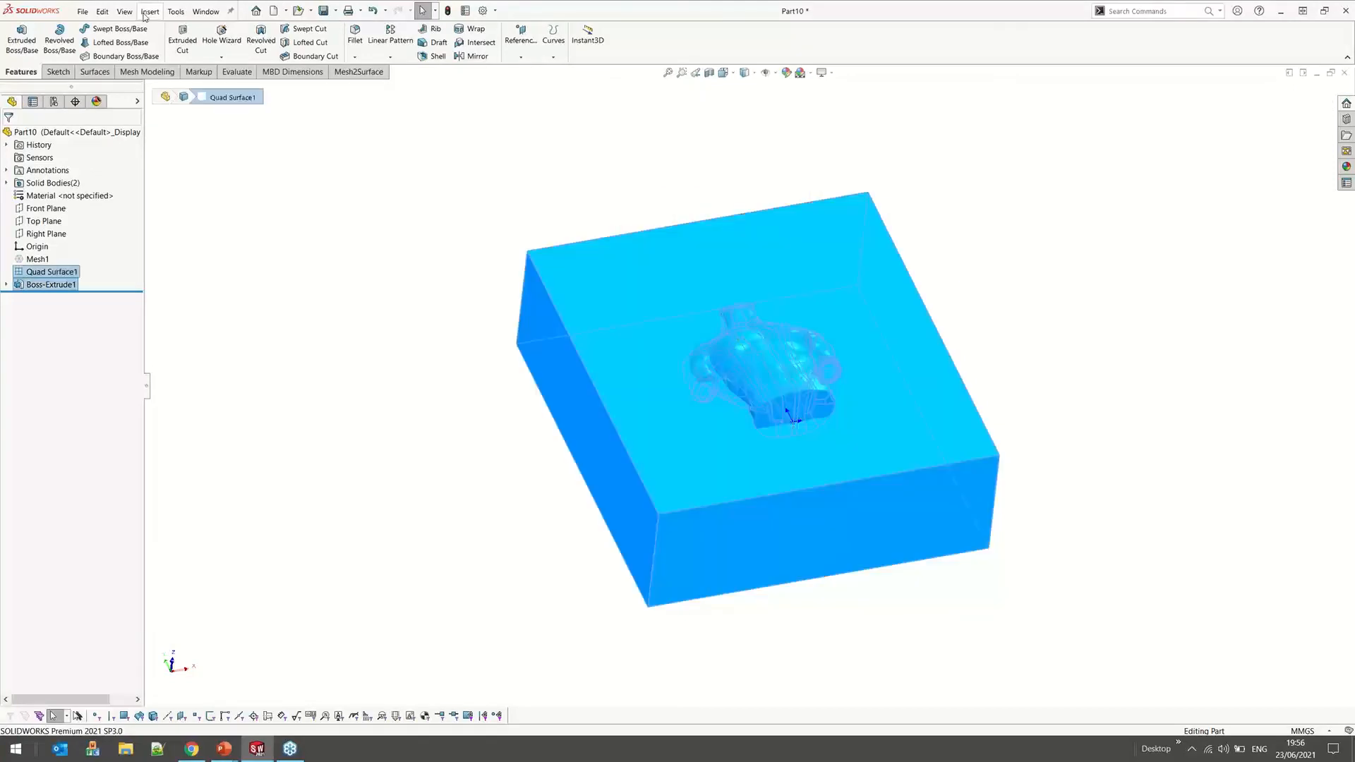
pyautogui.click(148, 12)
pyautogui.moveTo(184, 56)
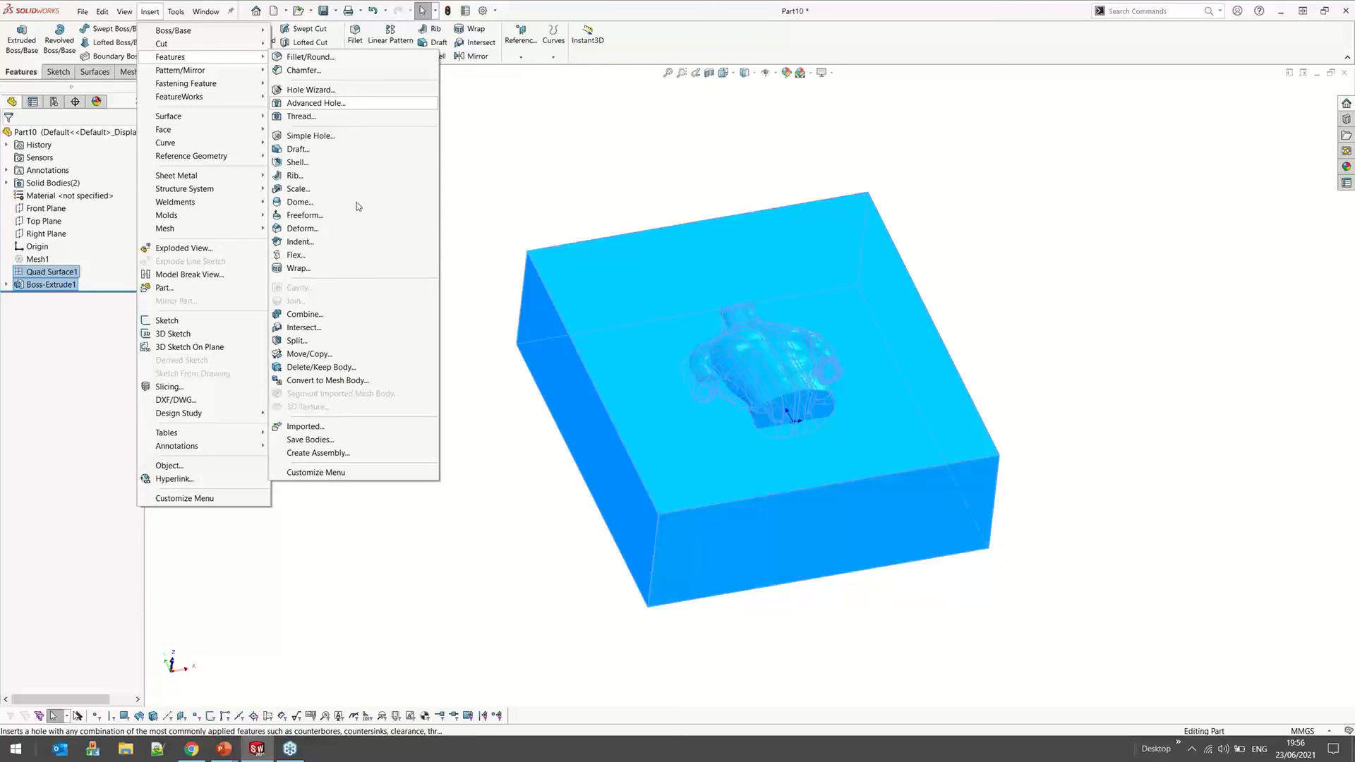
pyautogui.click(357, 314)
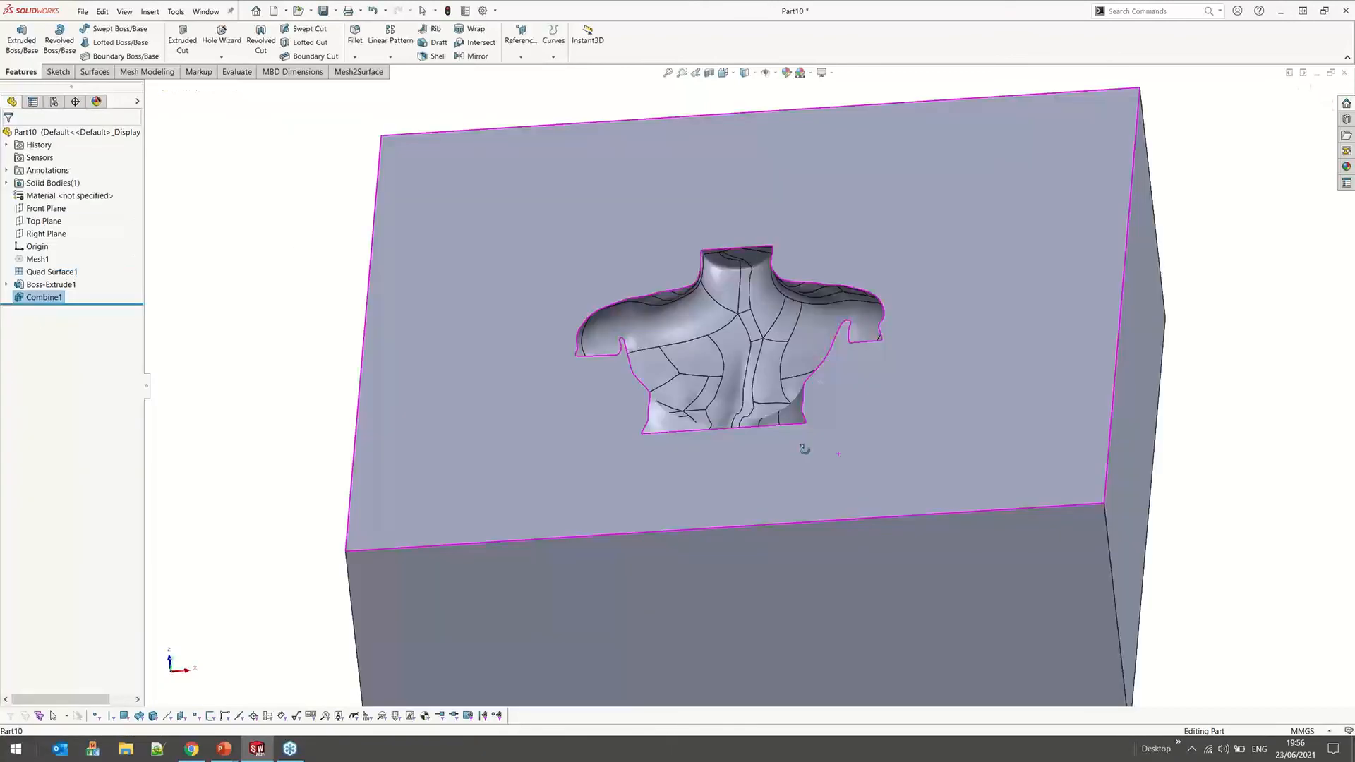
pyautogui.moveTo(802, 448); pyautogui.dragTo(706, 374, button='middle')
pyautogui.scroll(2, 705, 374)
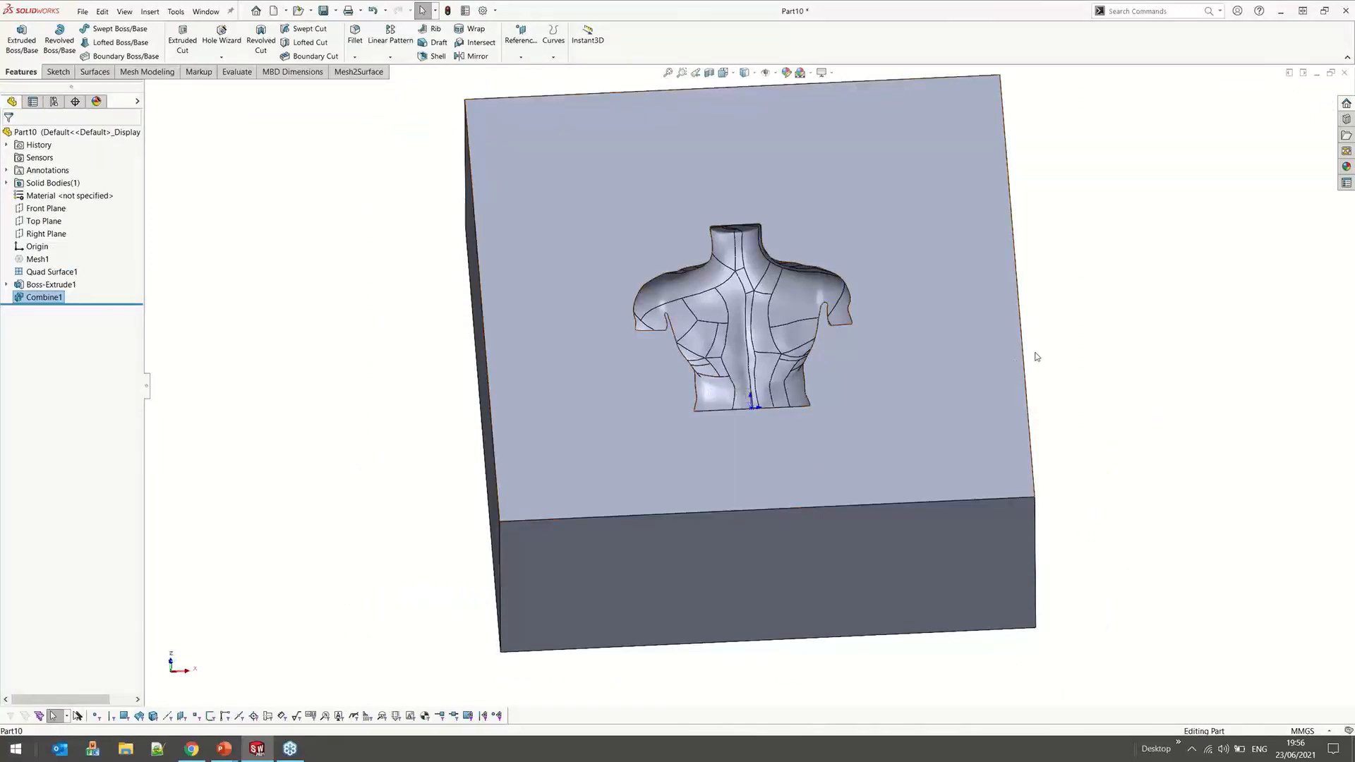
pyautogui.scroll(2, 1036, 356)
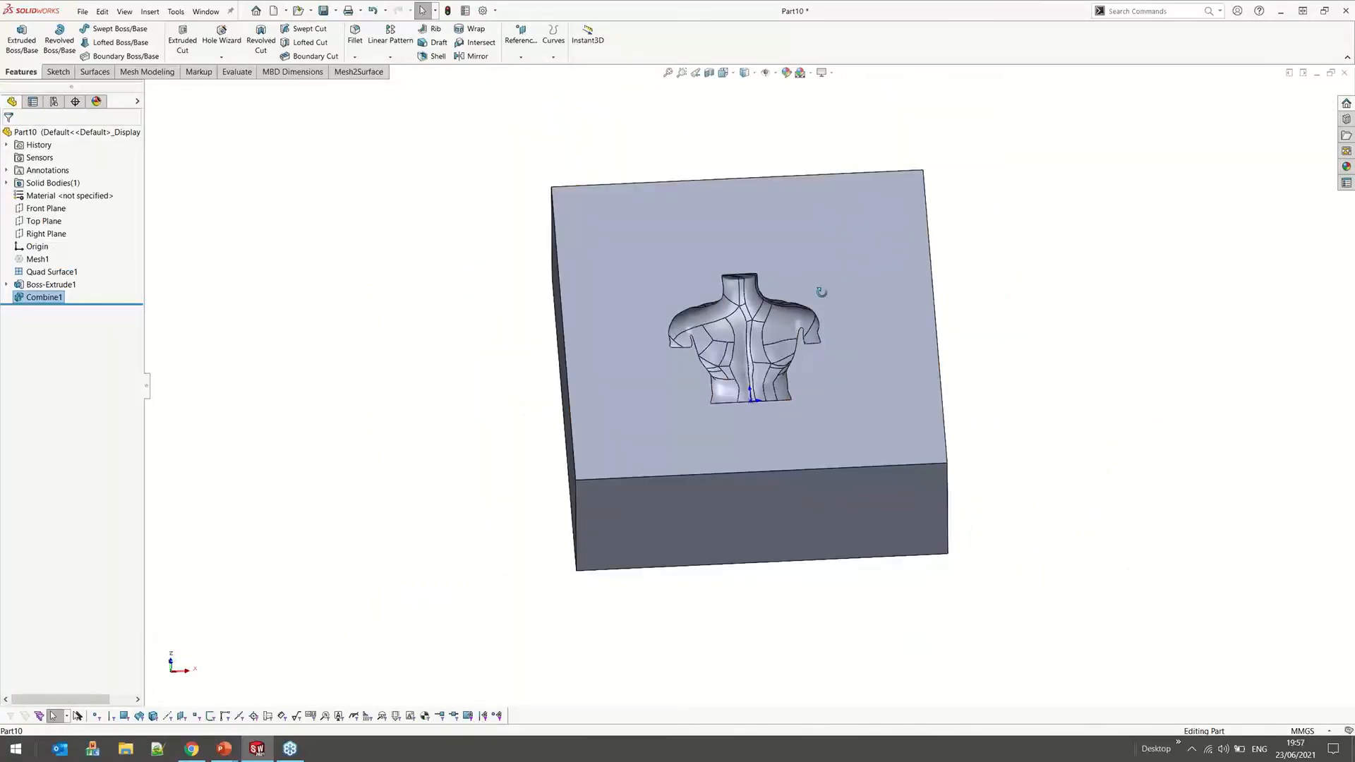
pyautogui.moveTo(821, 292); pyautogui.dragTo(965, 375, button='middle')
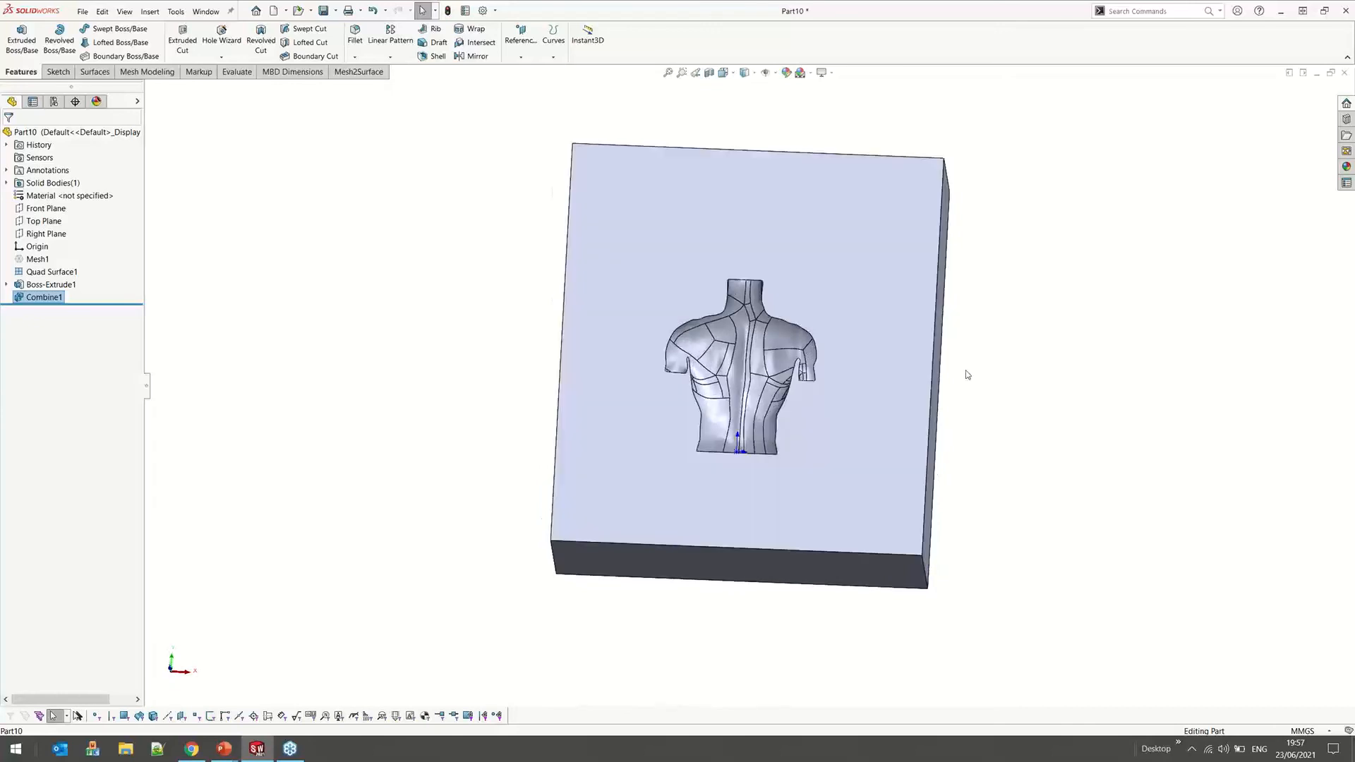
pyautogui.hotkey('alt', 'Tab')
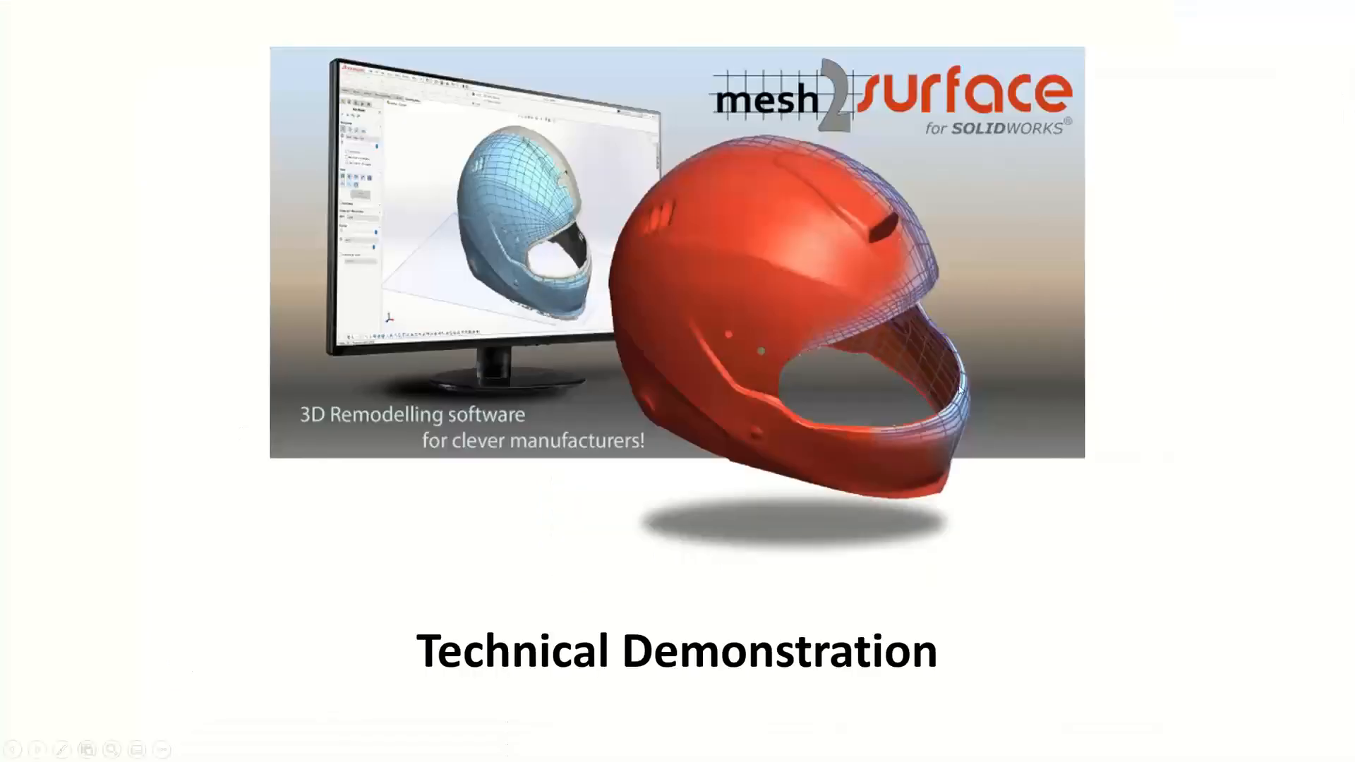
pyautogui.press('Right')
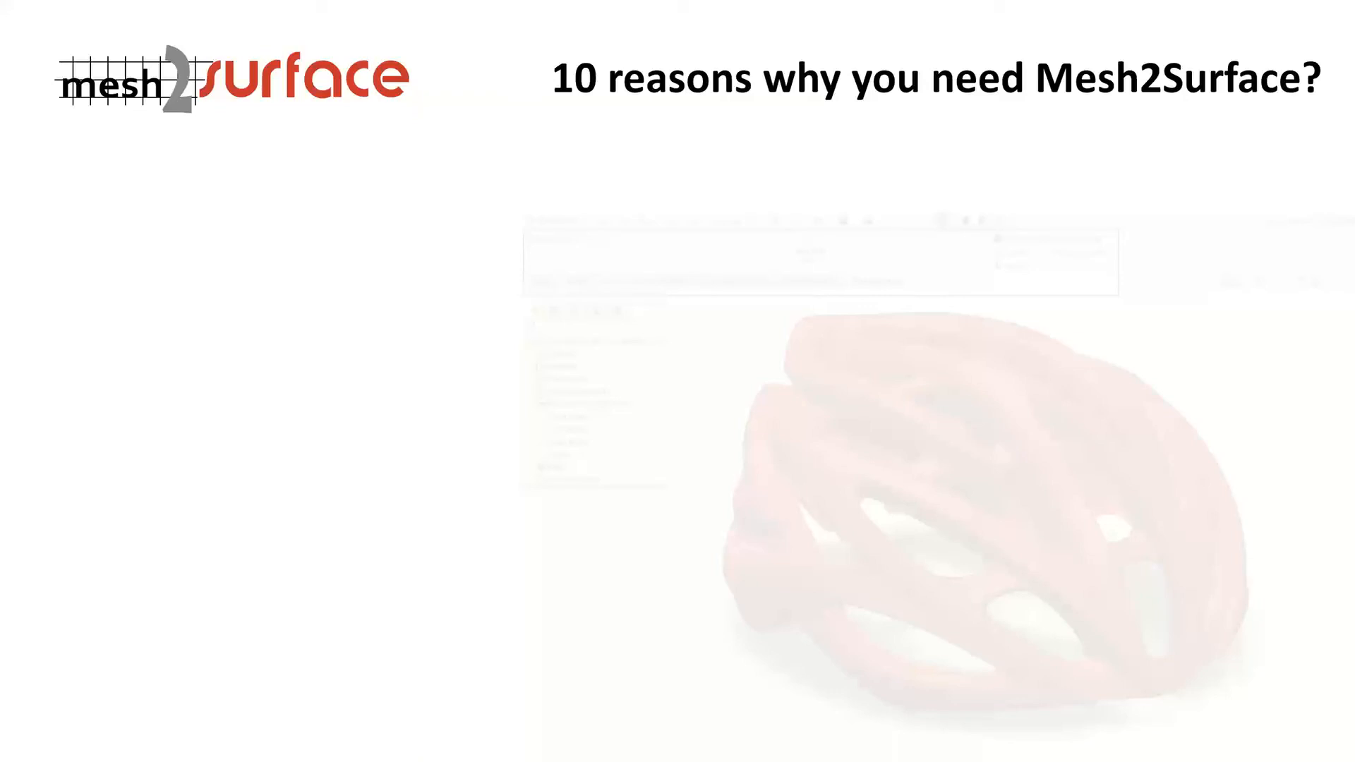
pyautogui.press('Right')
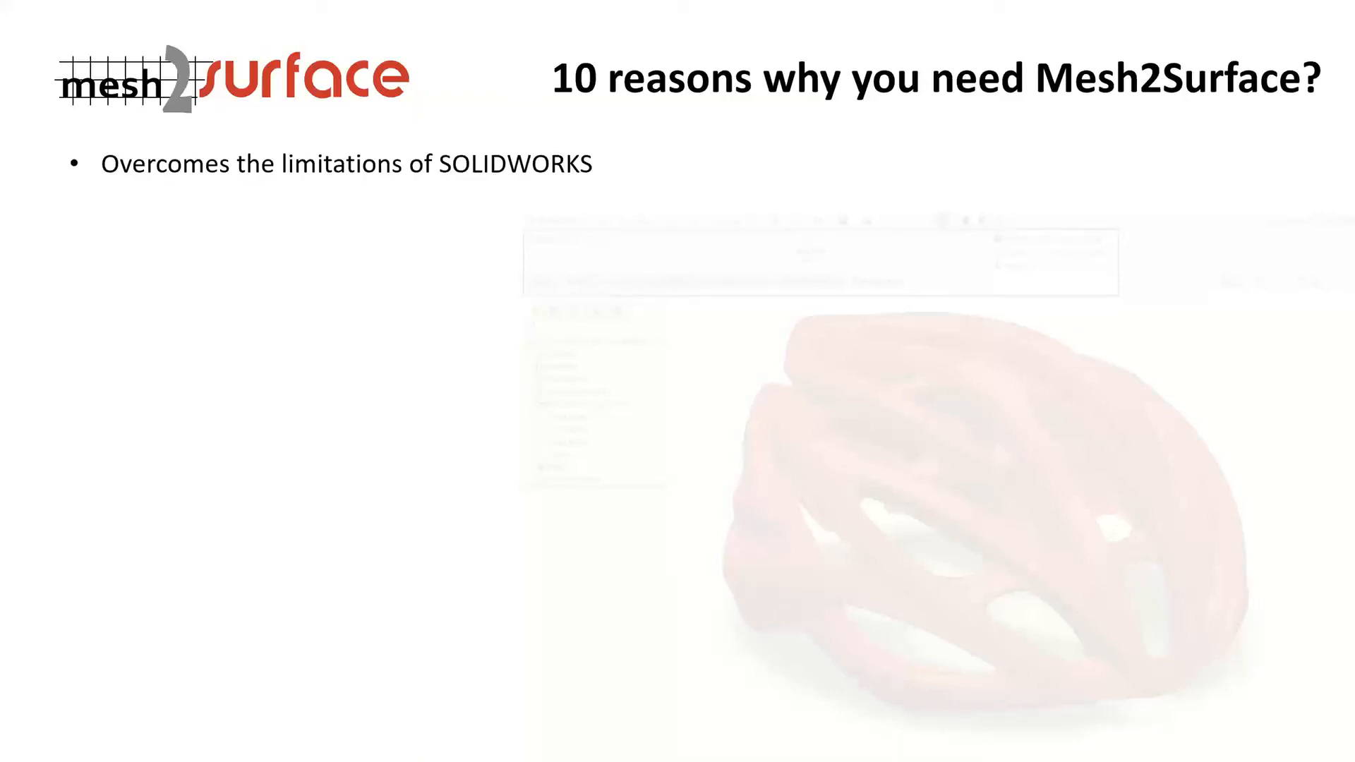